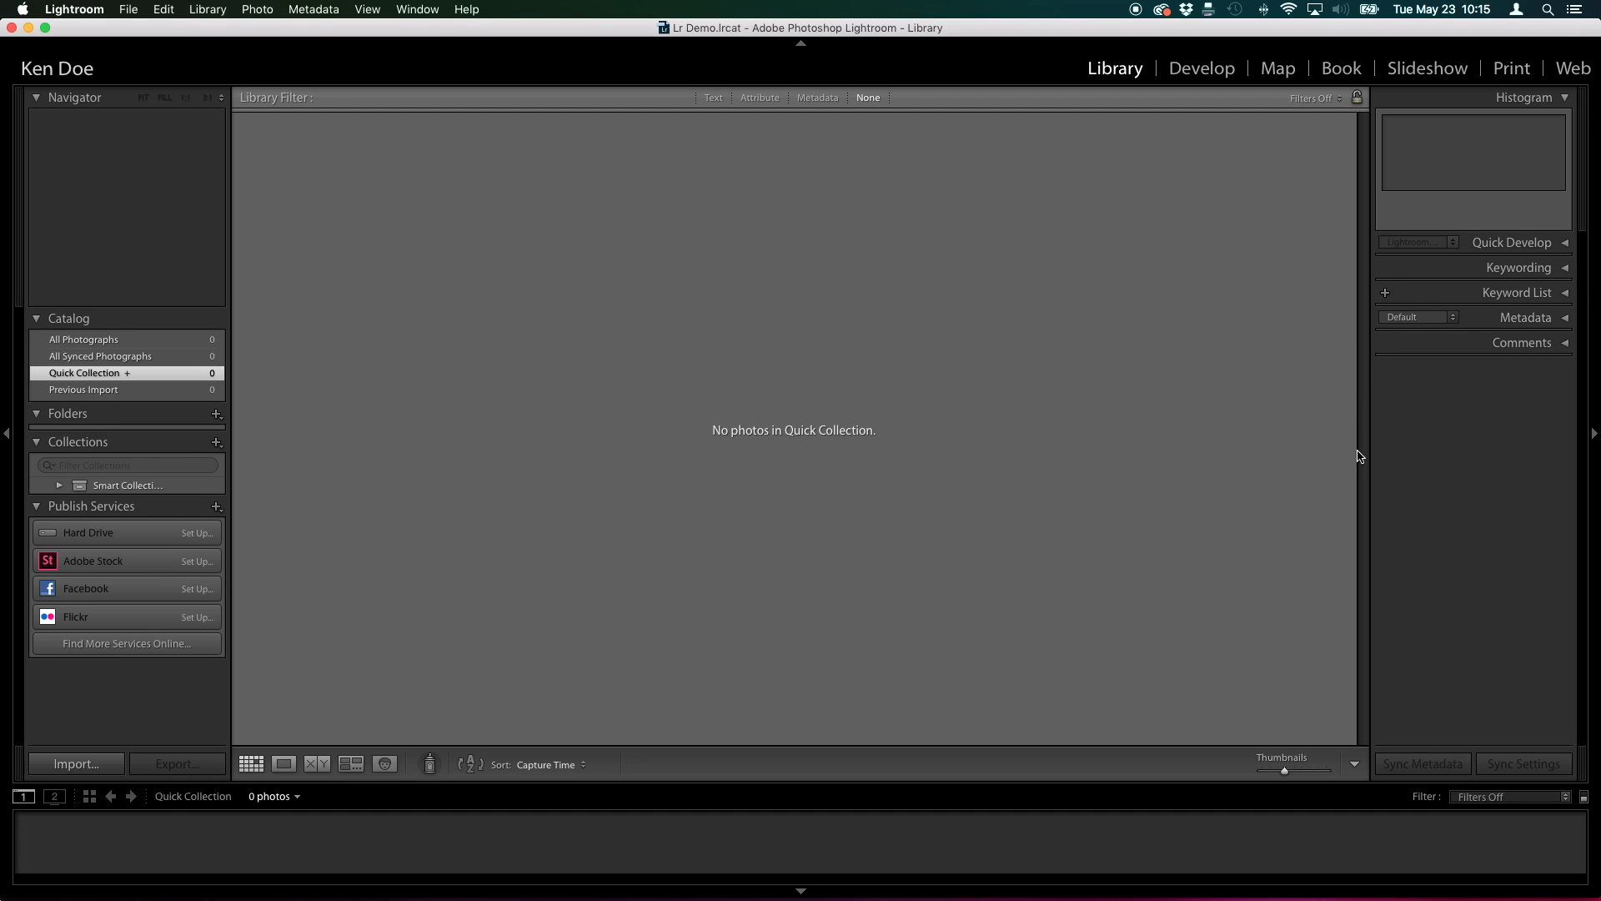
# Widen the right panel group slightly, and collapse and restore the left panel group.
pyautogui.moveTo(1368, 436); pyautogui.dragTo(1334, 421)
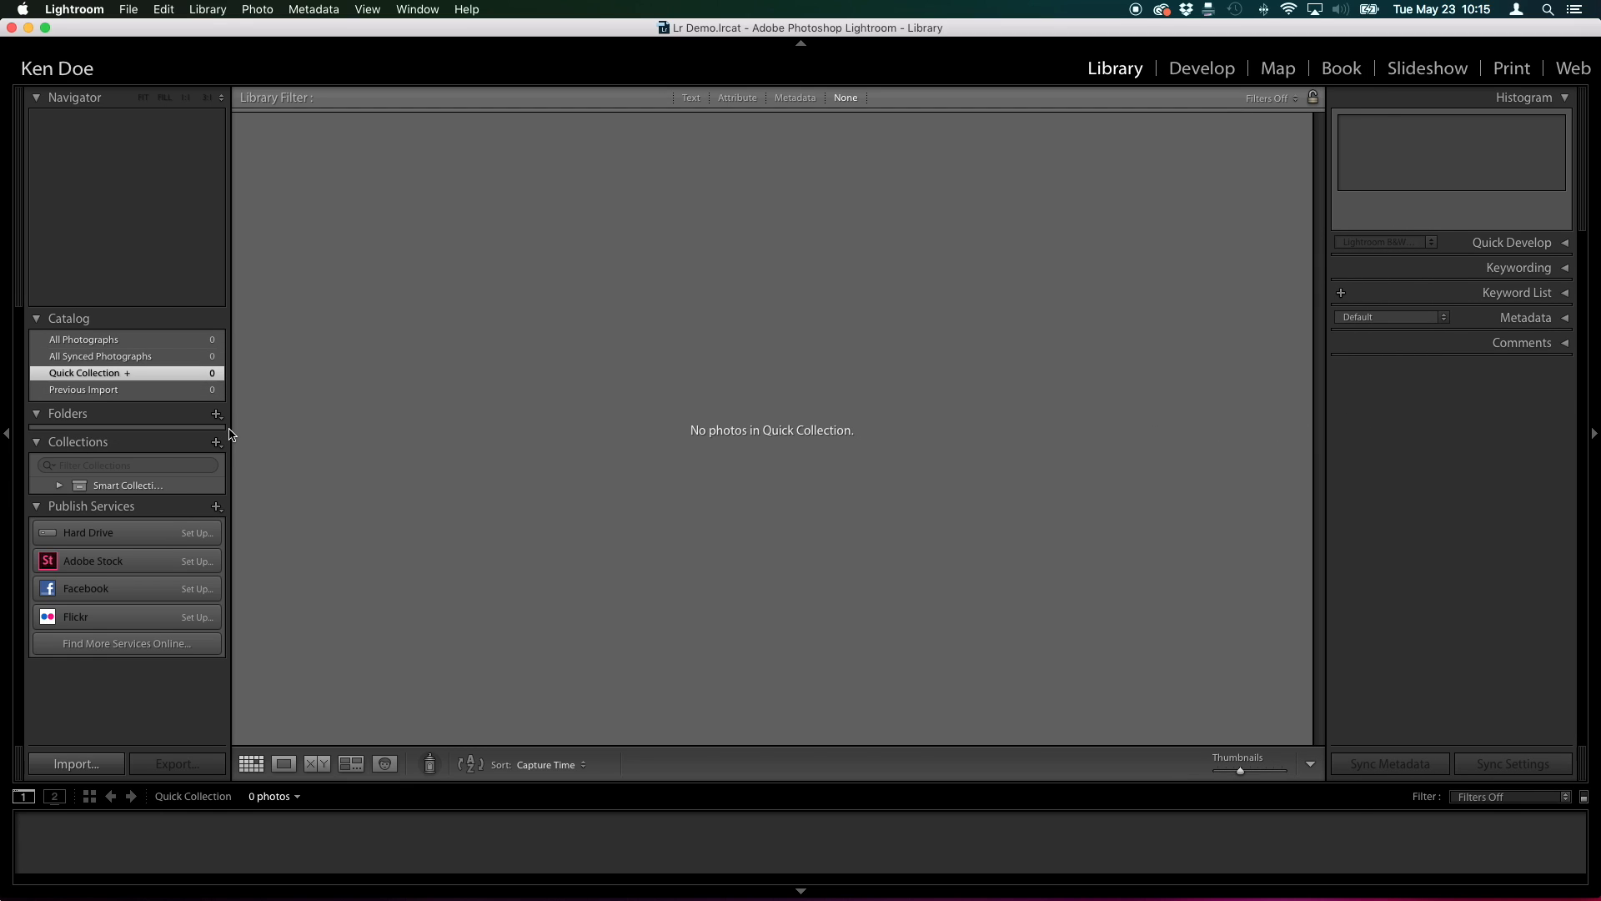
pyautogui.click(5, 439)
pyautogui.click(5, 439)
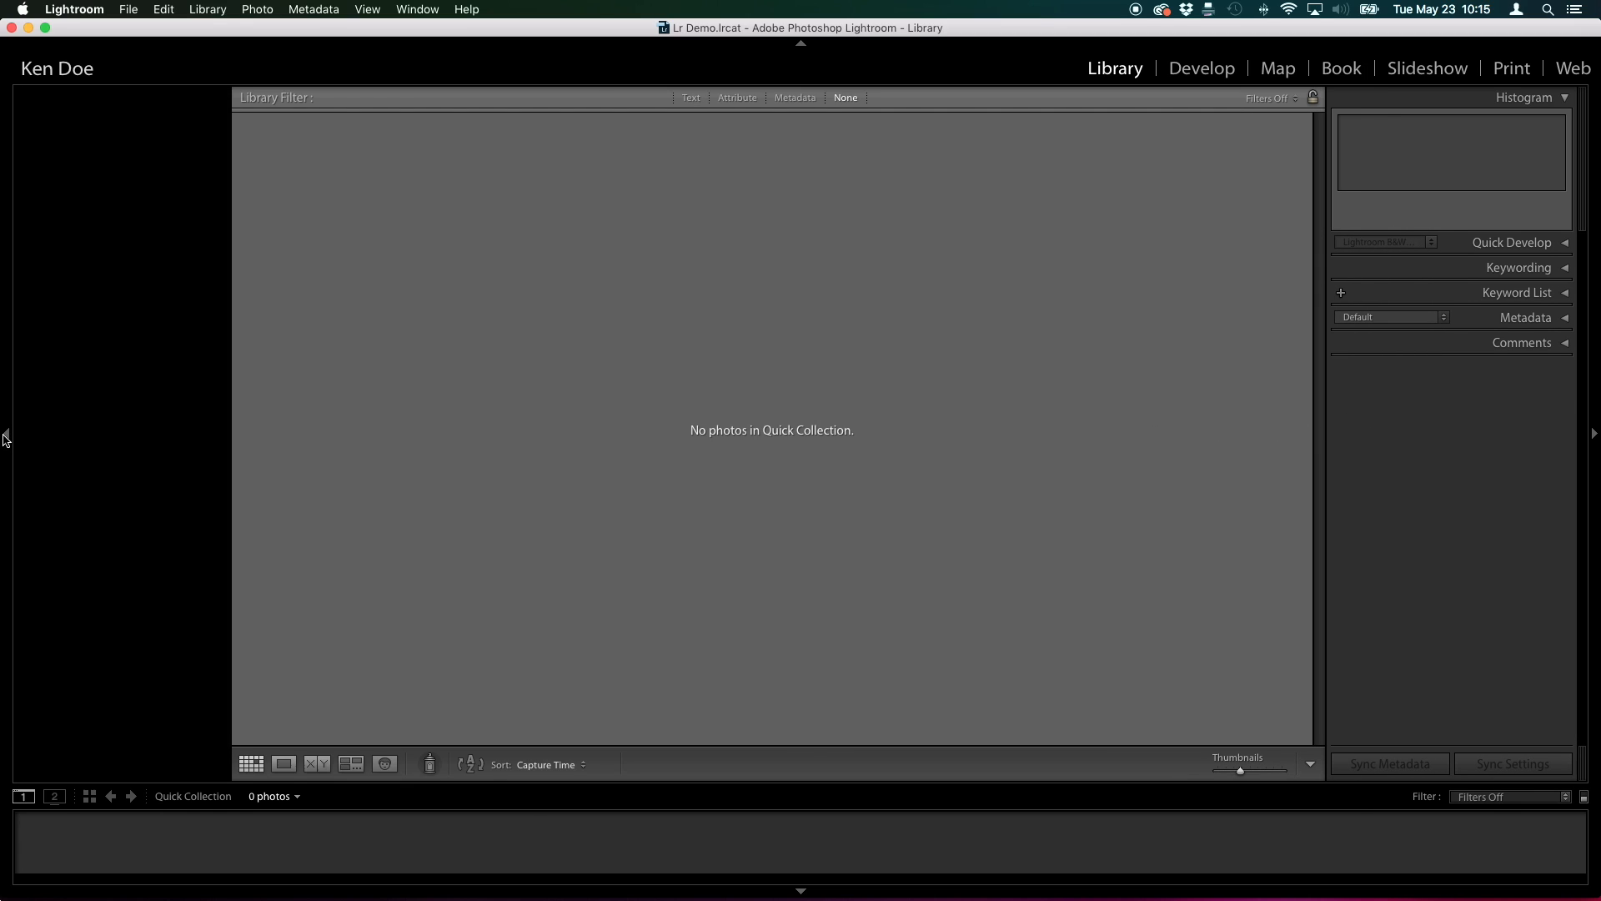
# Switch to the Develop module and view the list of available modules.
pyautogui.press('super+alt+2')
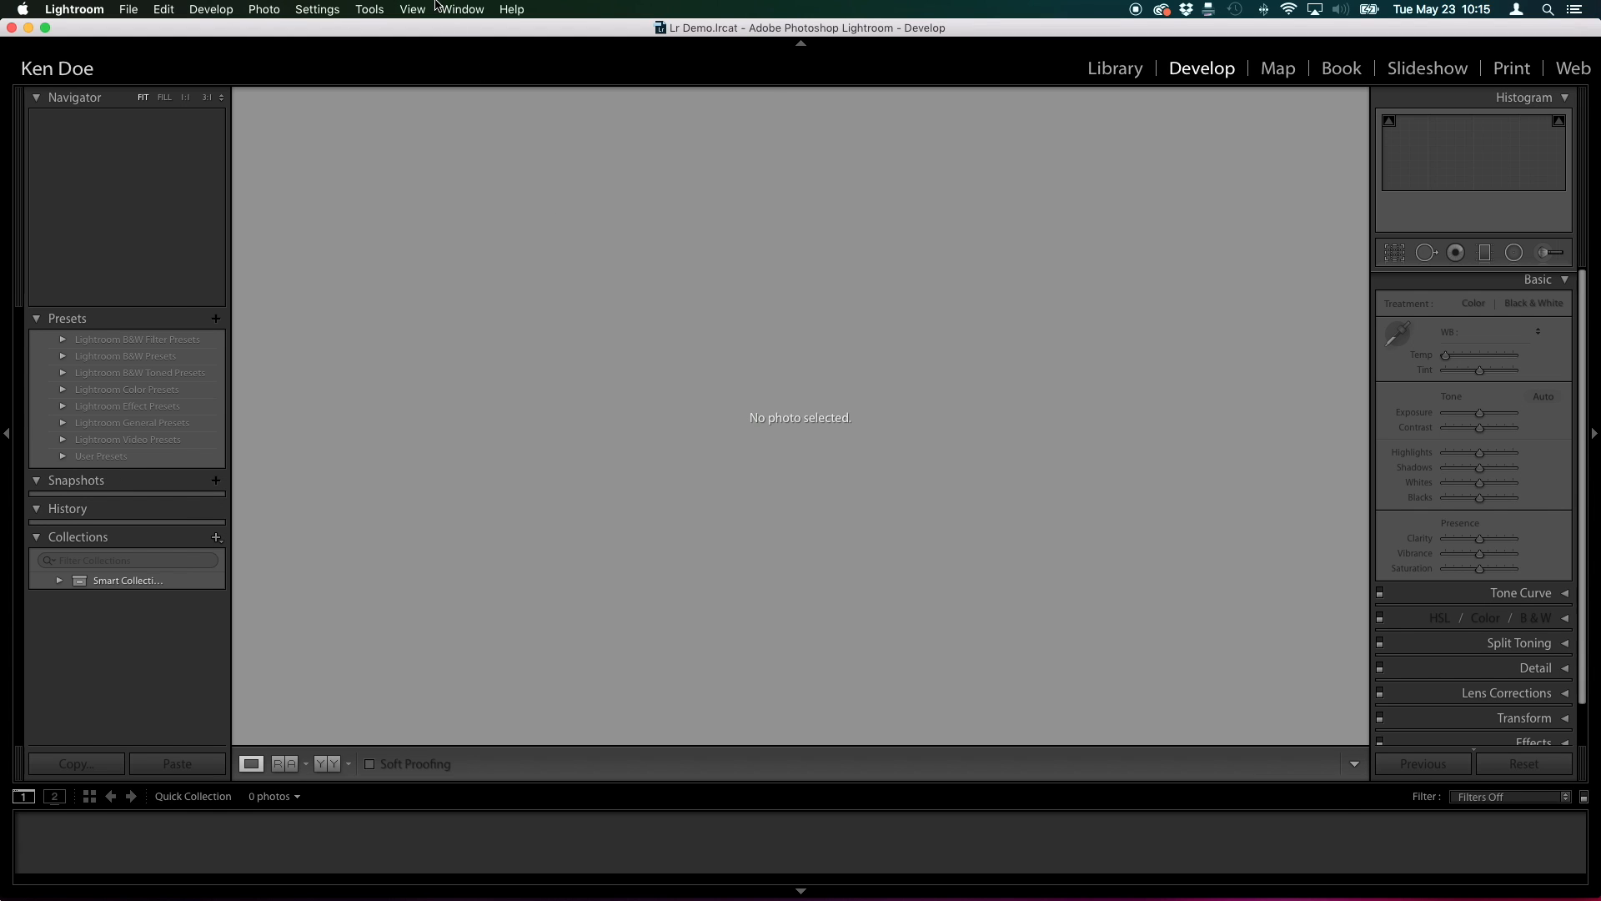
pyautogui.click(463, 9)
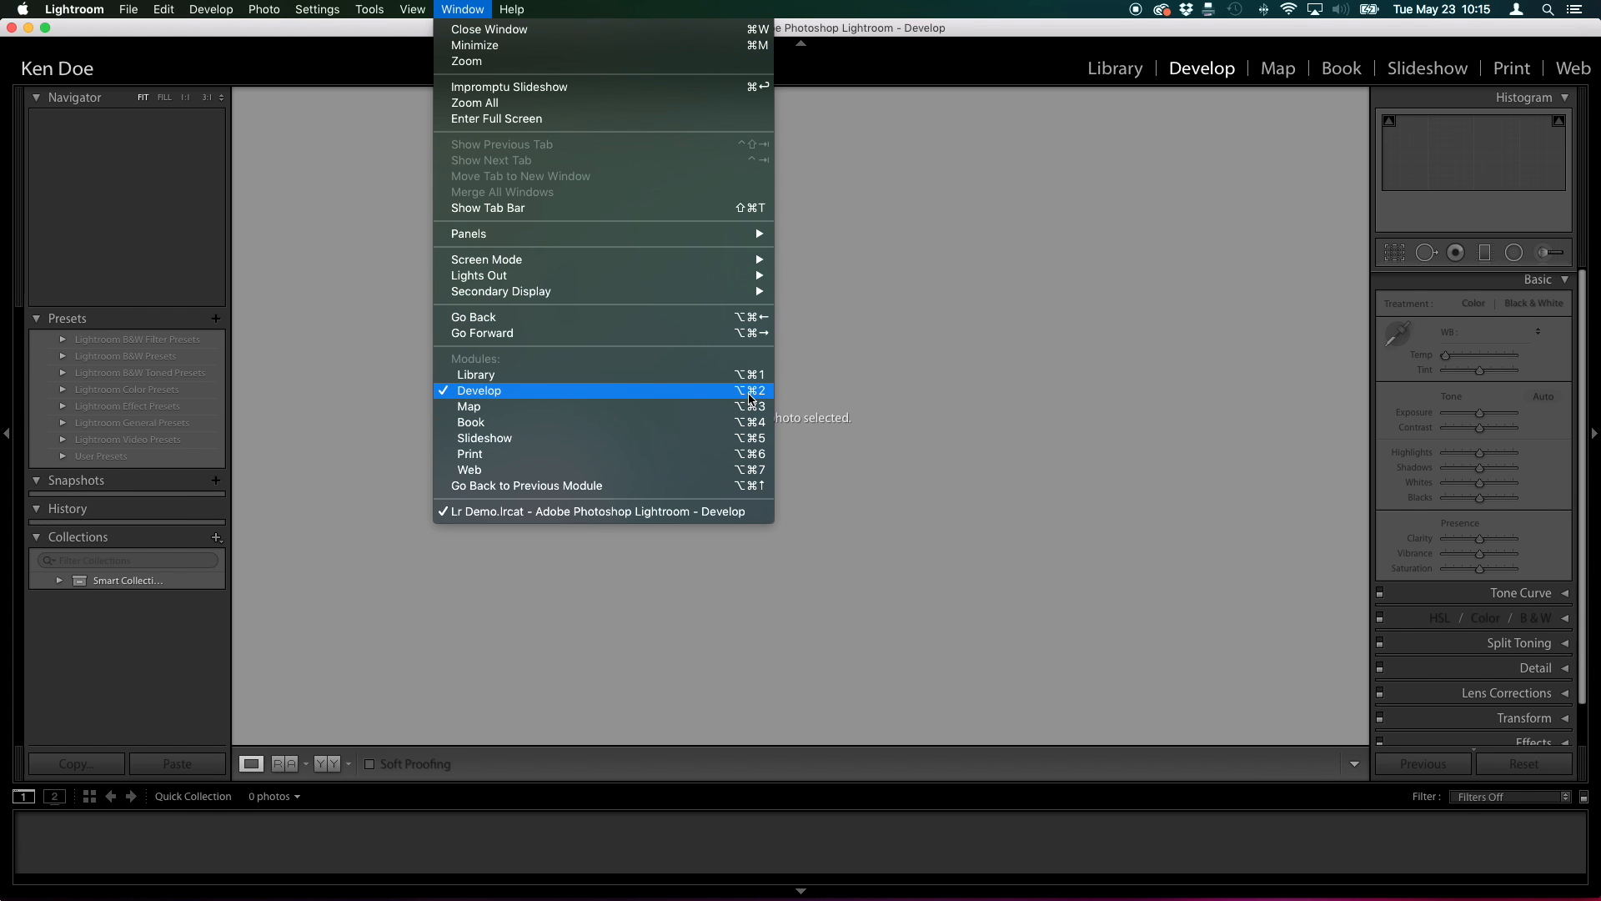
pyautogui.click(1095, 266)
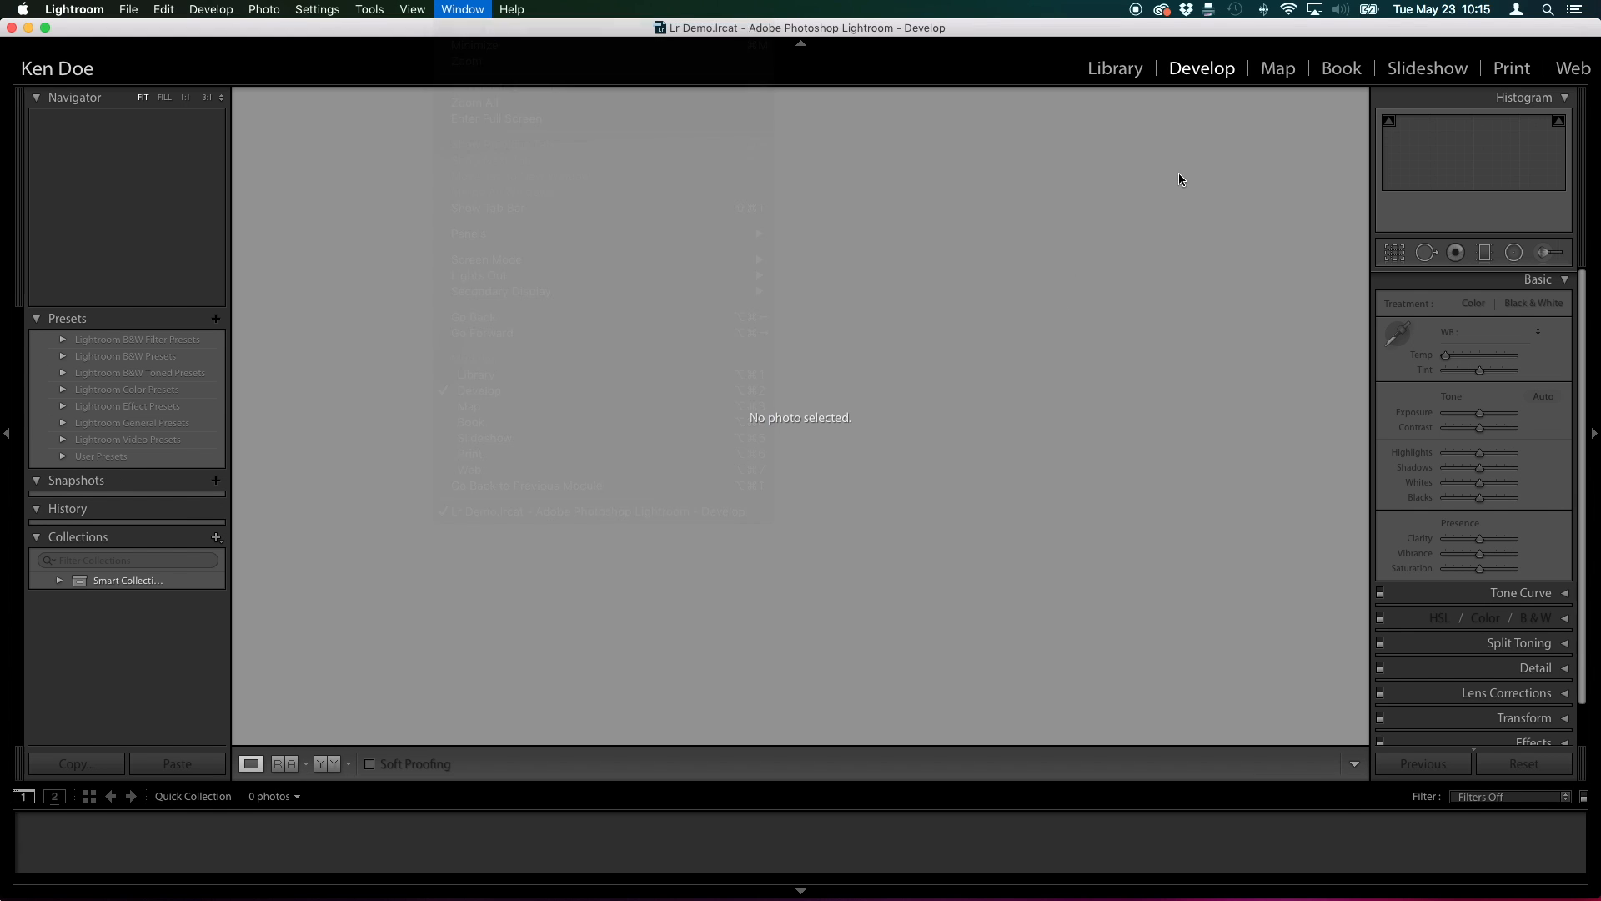
# Open the Map module, dismiss its introductory tip and return to the Library module.
pyautogui.click(1278, 69)
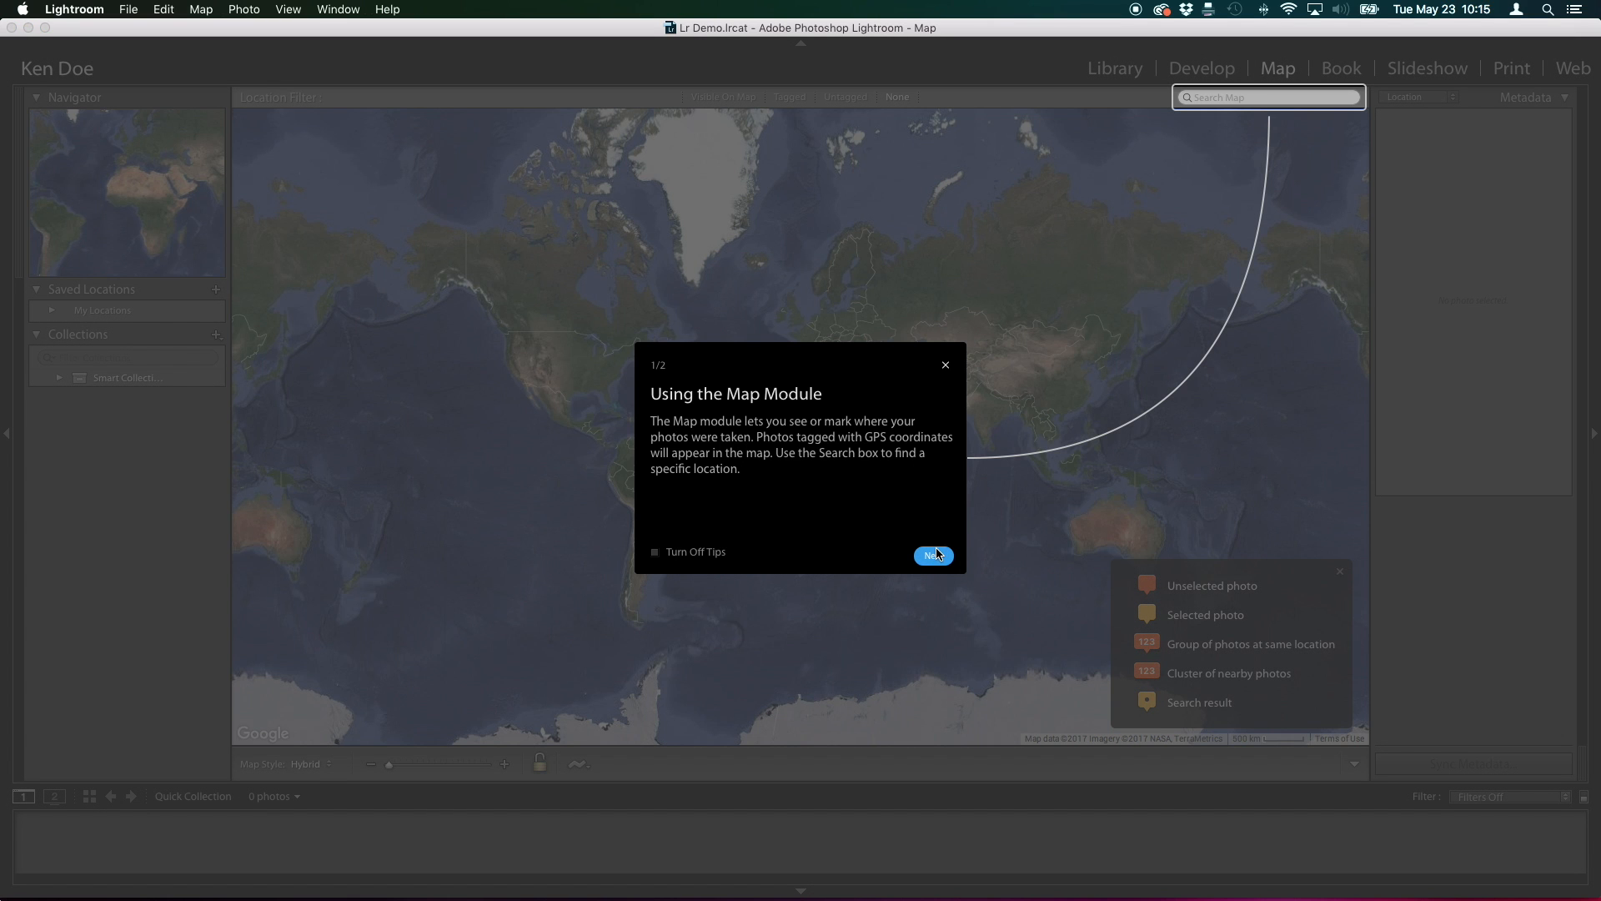
pyautogui.click(946, 364)
pyautogui.click(1118, 70)
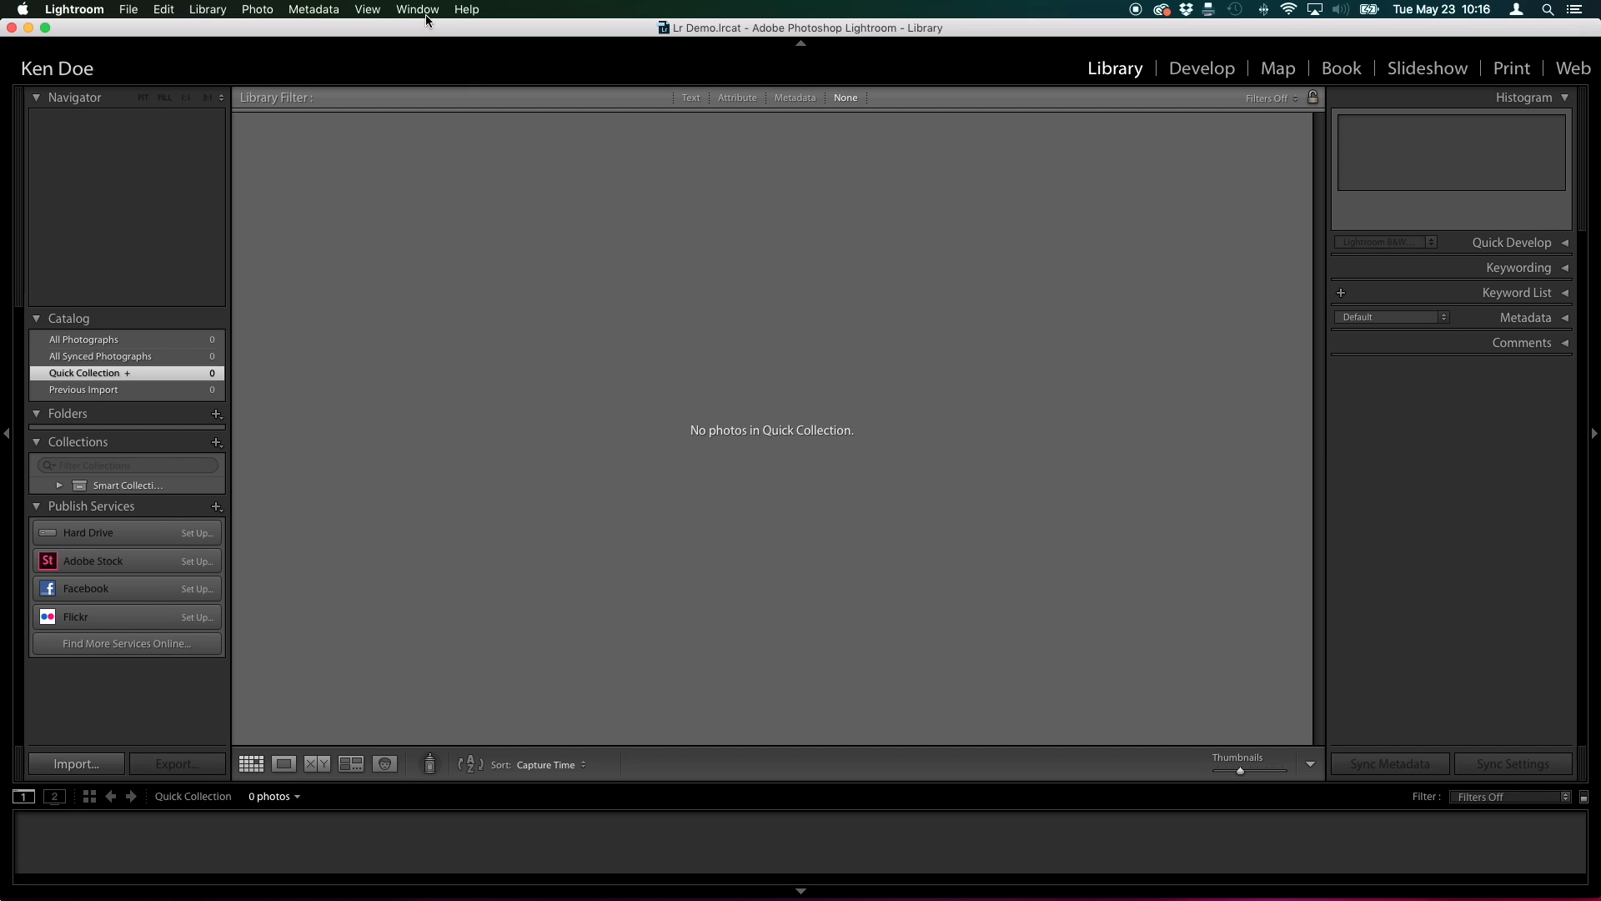
# Toggle the full screen preview on and off, and set the screen mode to Full Screen.
pyautogui.press('f')
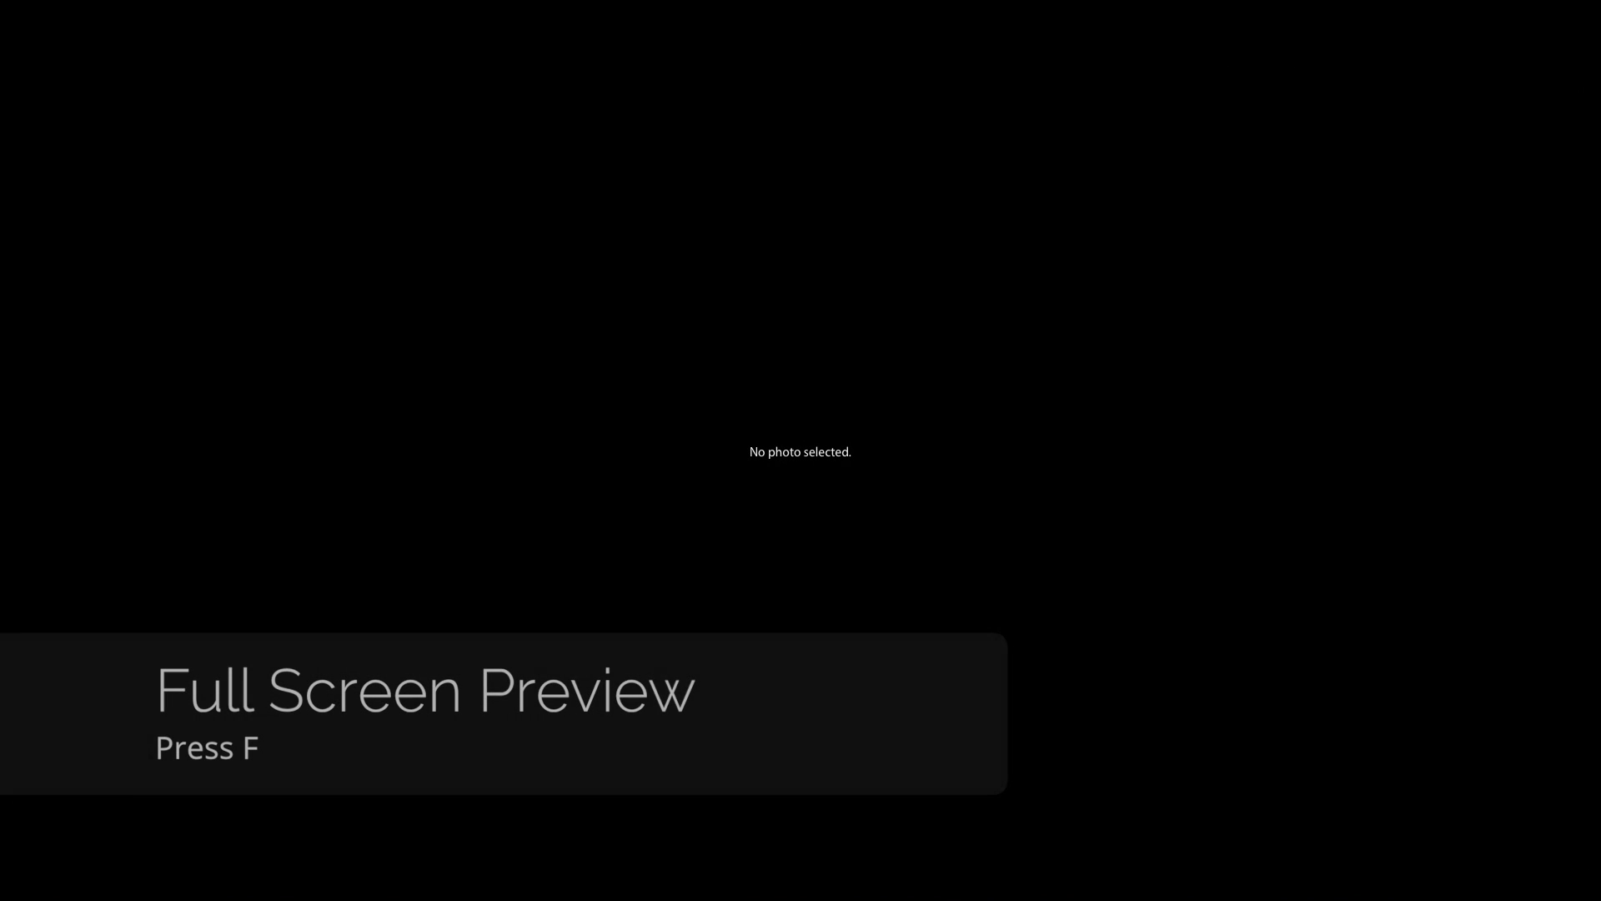
pyautogui.press('f')
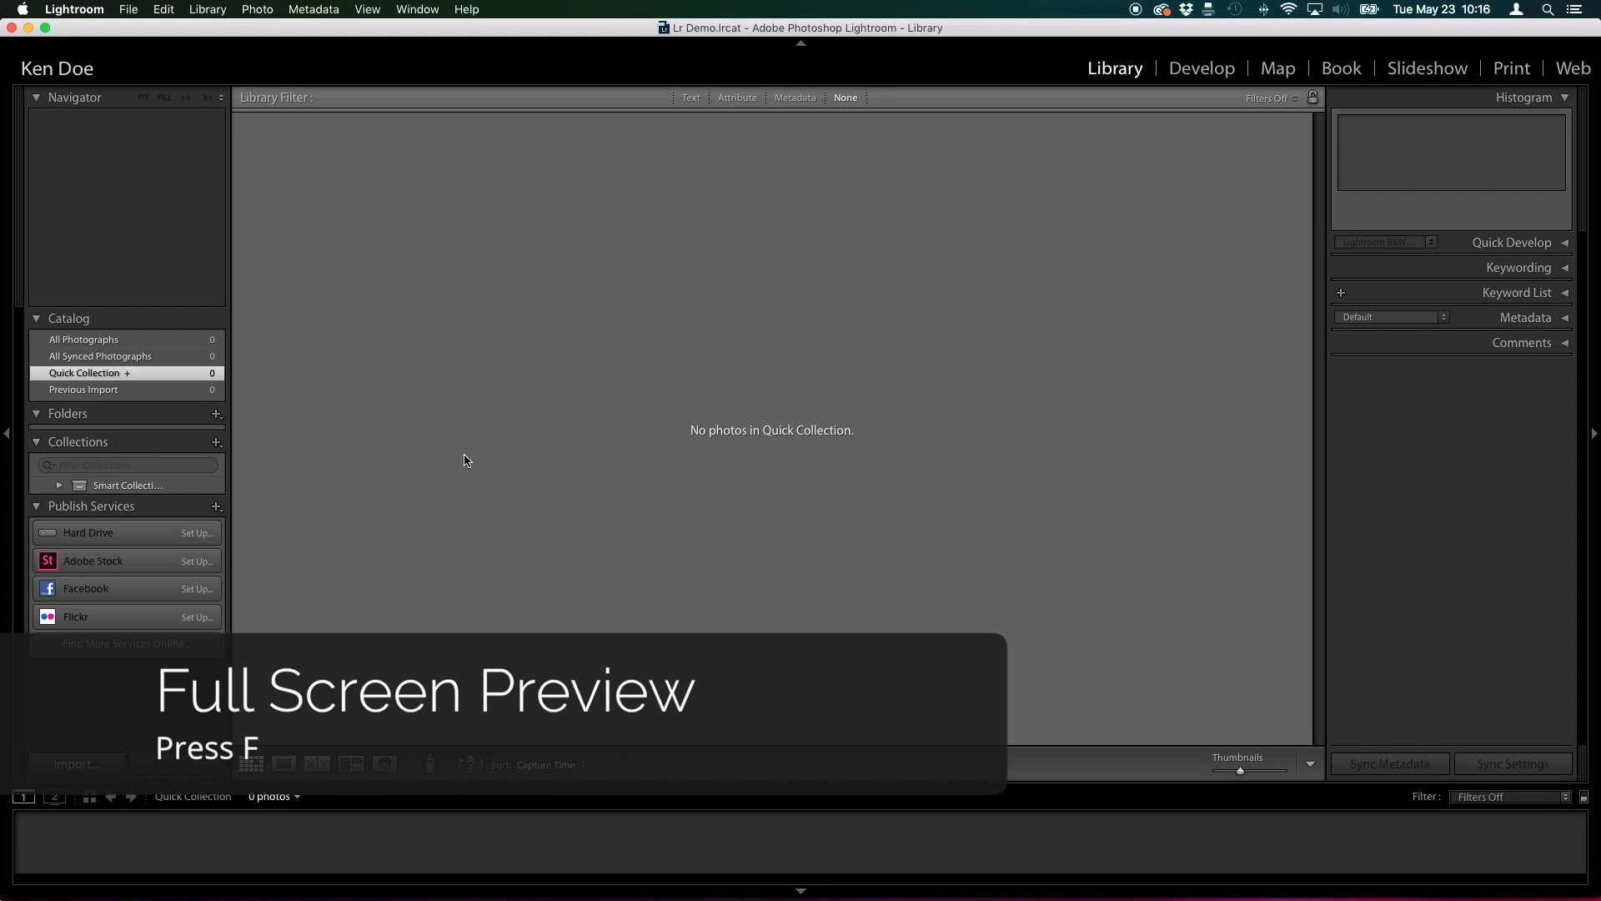
pyautogui.click(420, 9)
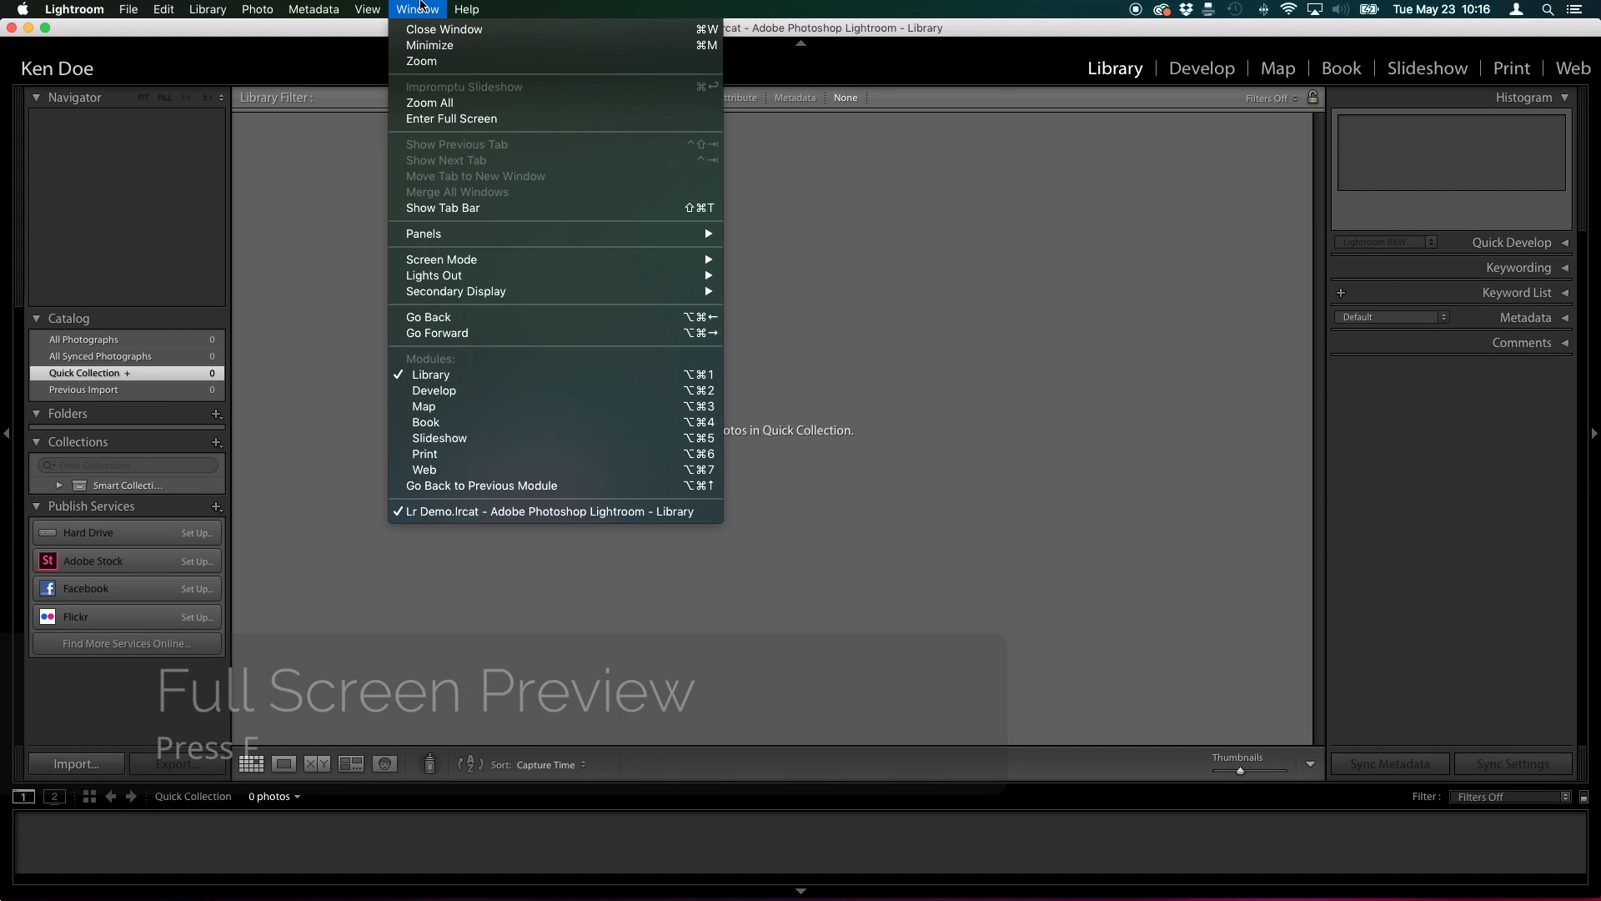
pyautogui.click(420, 8)
pyautogui.click(420, 9)
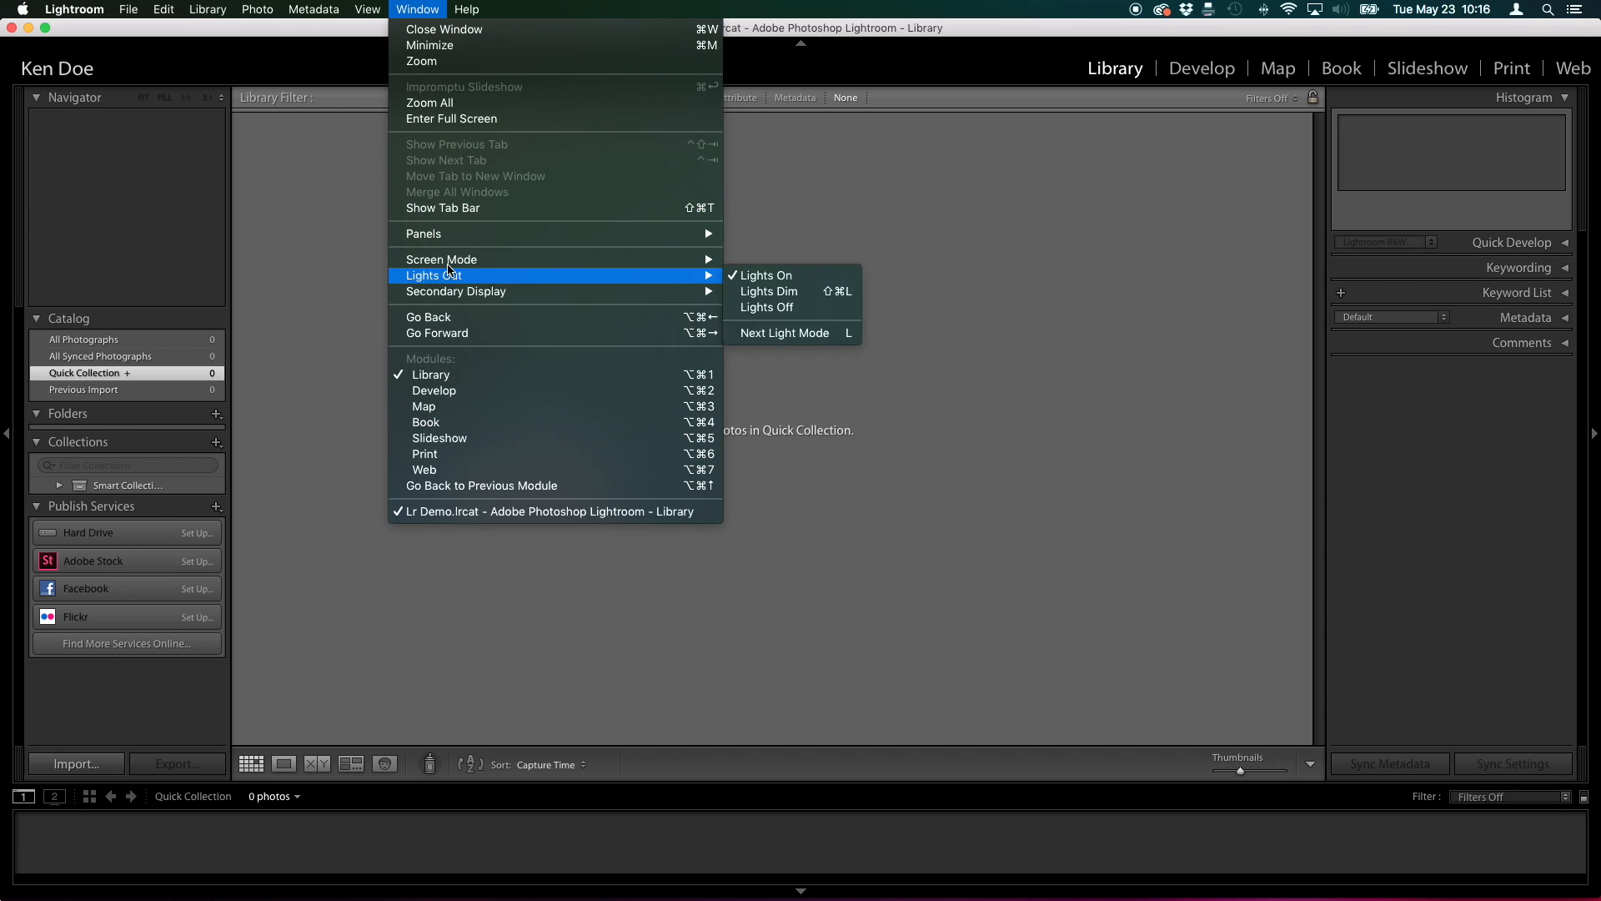
pyautogui.moveTo(447, 263)
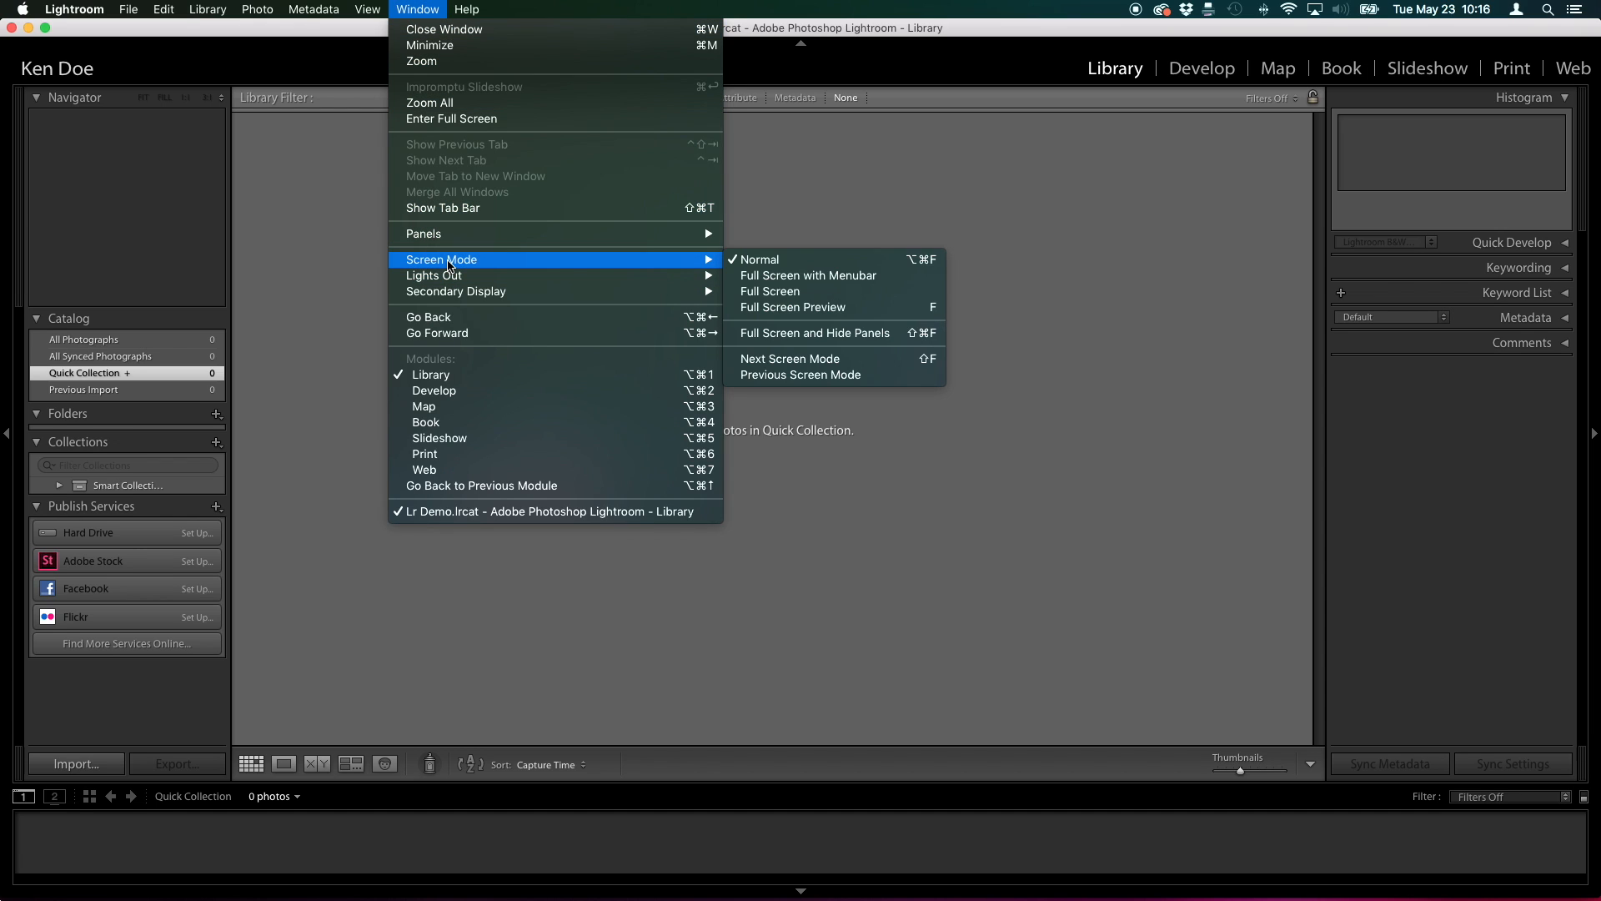
pyautogui.click(806, 292)
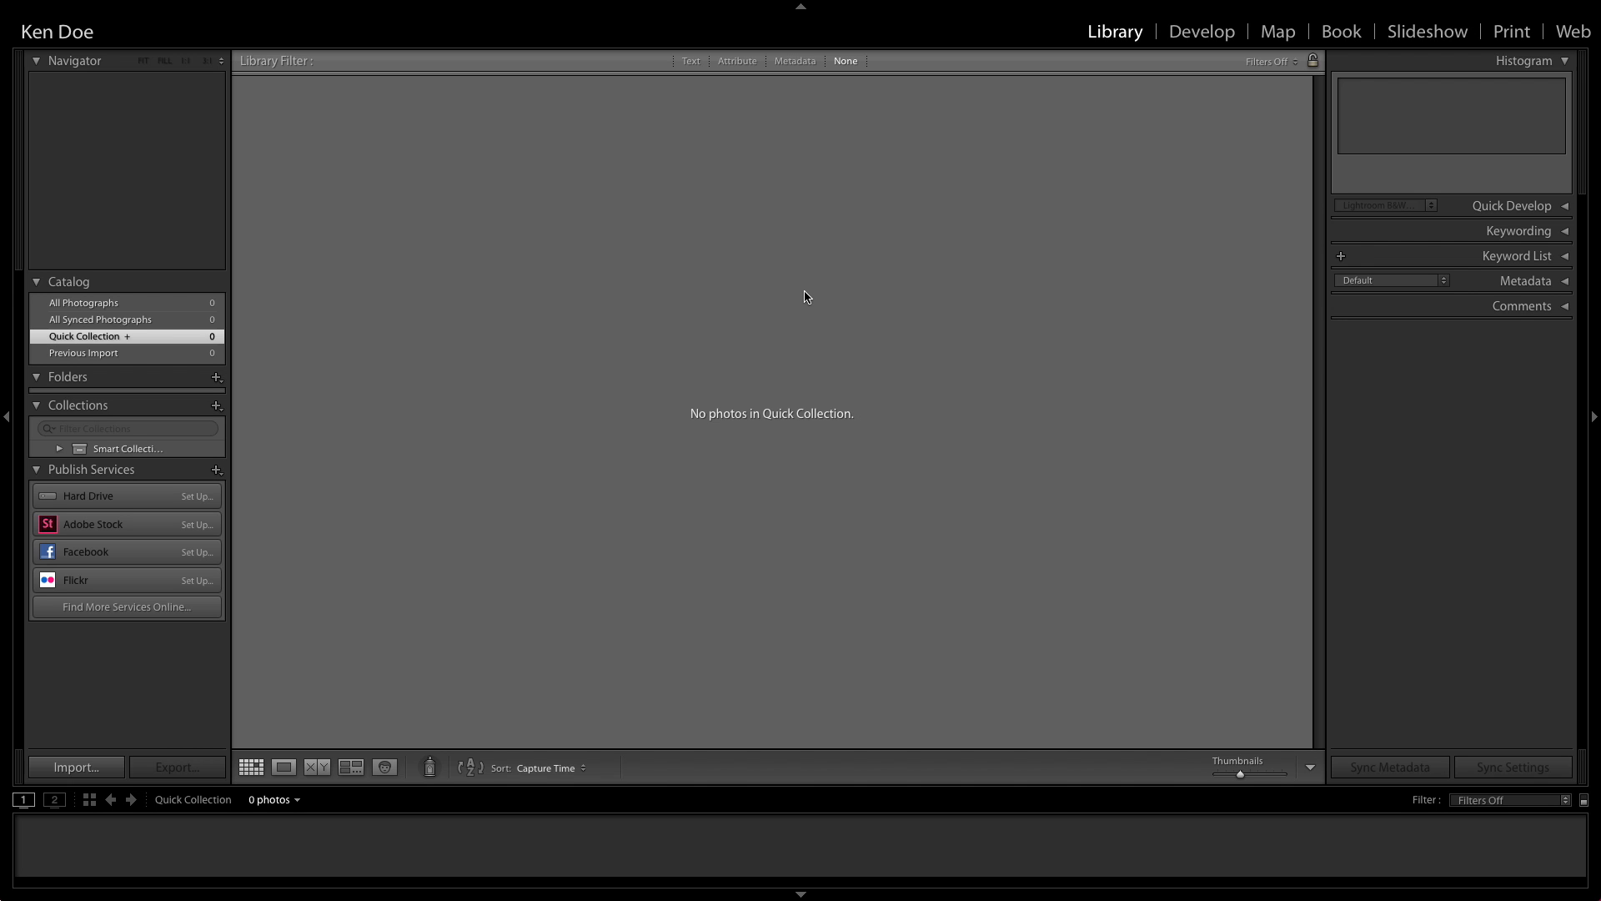
# Open the Identity Plate Editor and replace the styled plate text with "Computer Clan".
pyautogui.click(62, 37)
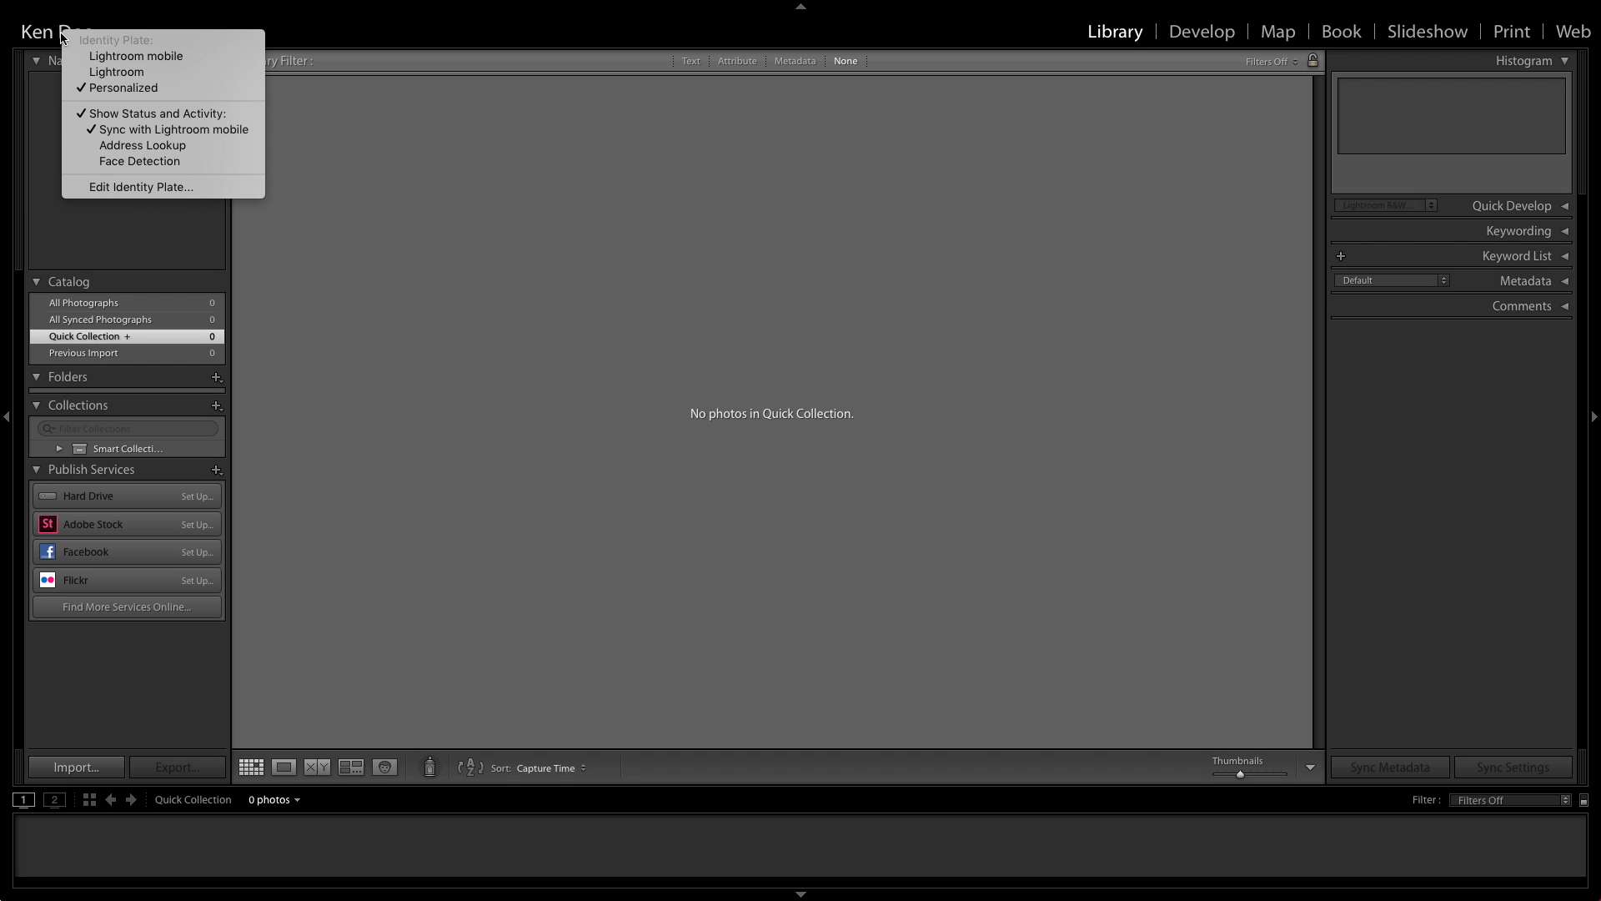
pyautogui.click(159, 192)
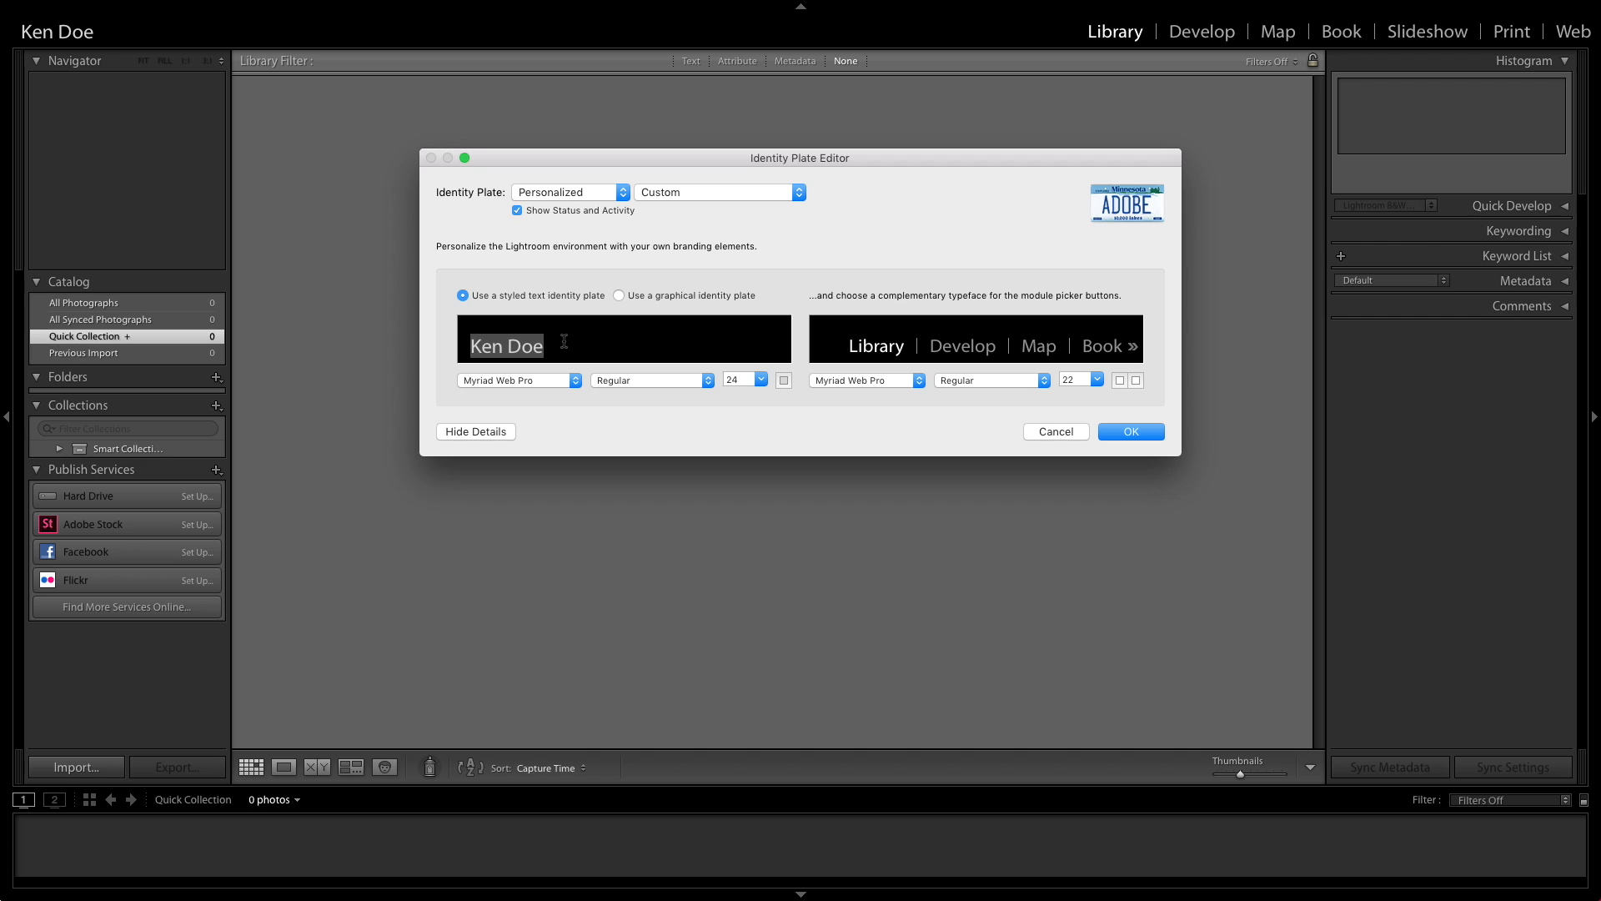
pyautogui.moveTo(568, 345); pyautogui.dragTo(427, 340)
pyautogui.write('Computer Clan')
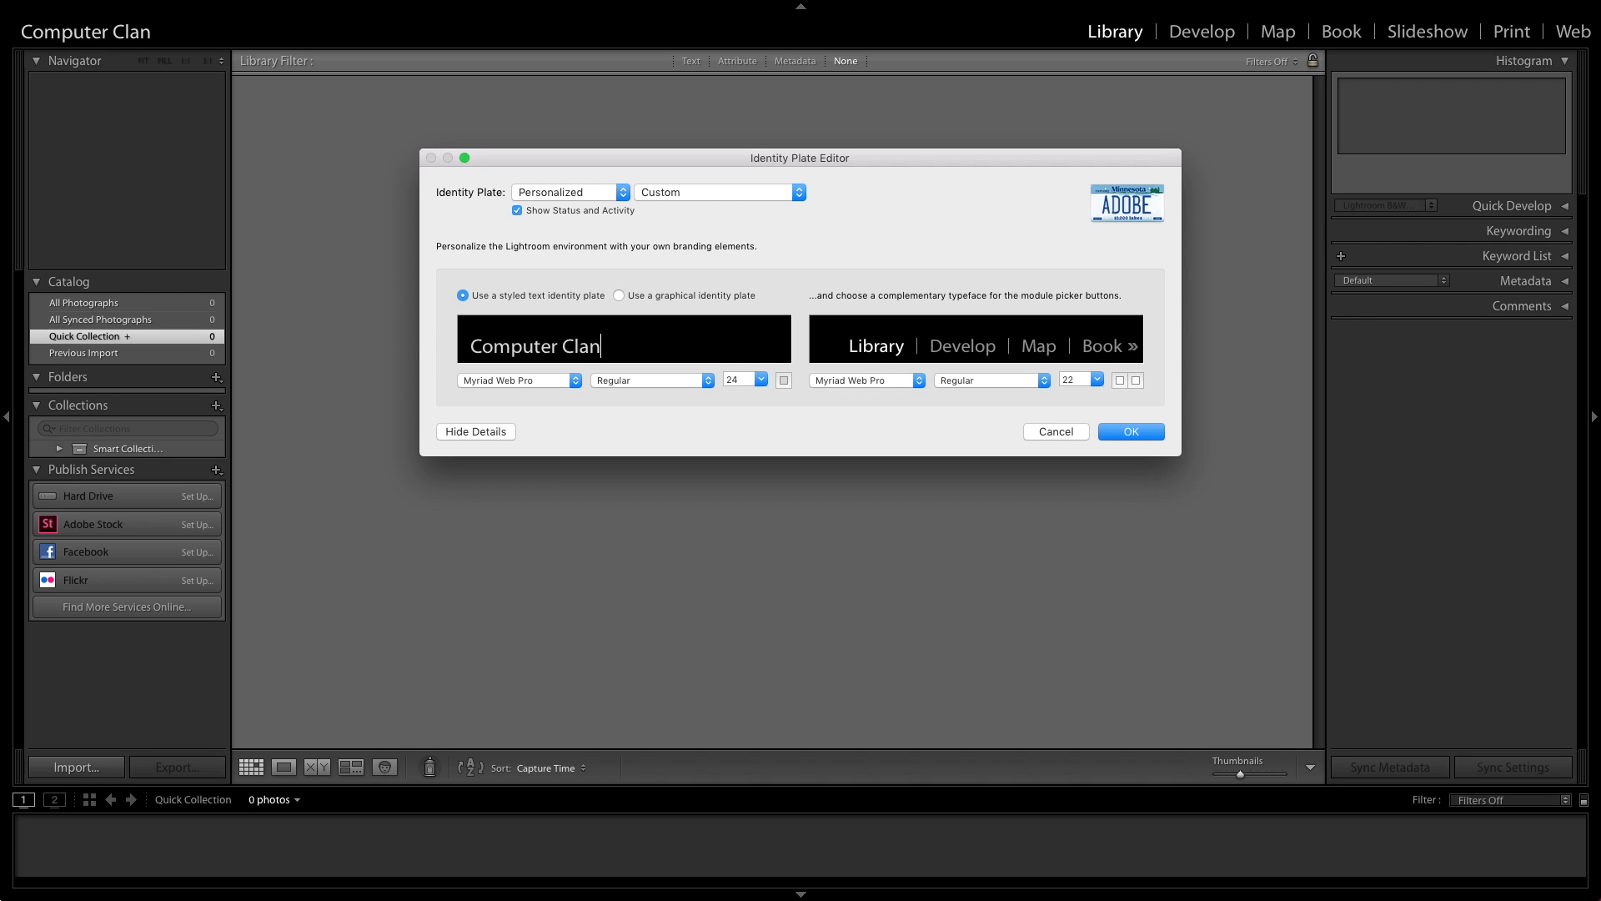
# Style the identity plate text in the Raleway font with a light blue color, and apply the plate.
pyautogui.click(518, 380)
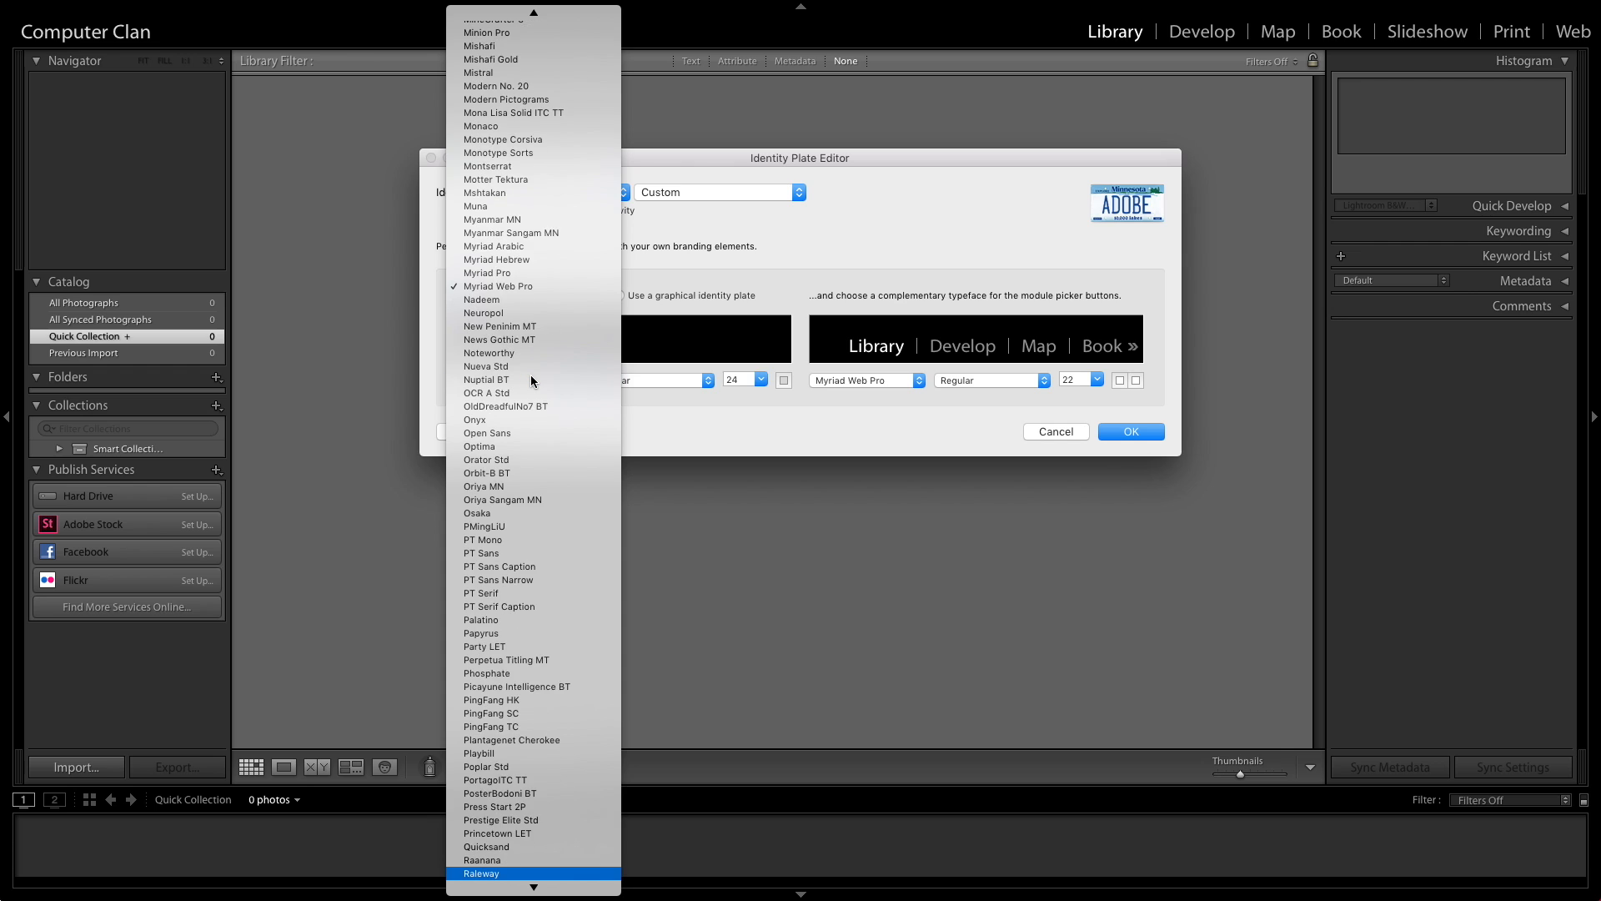
pyautogui.click(517, 859)
pyautogui.click(784, 380)
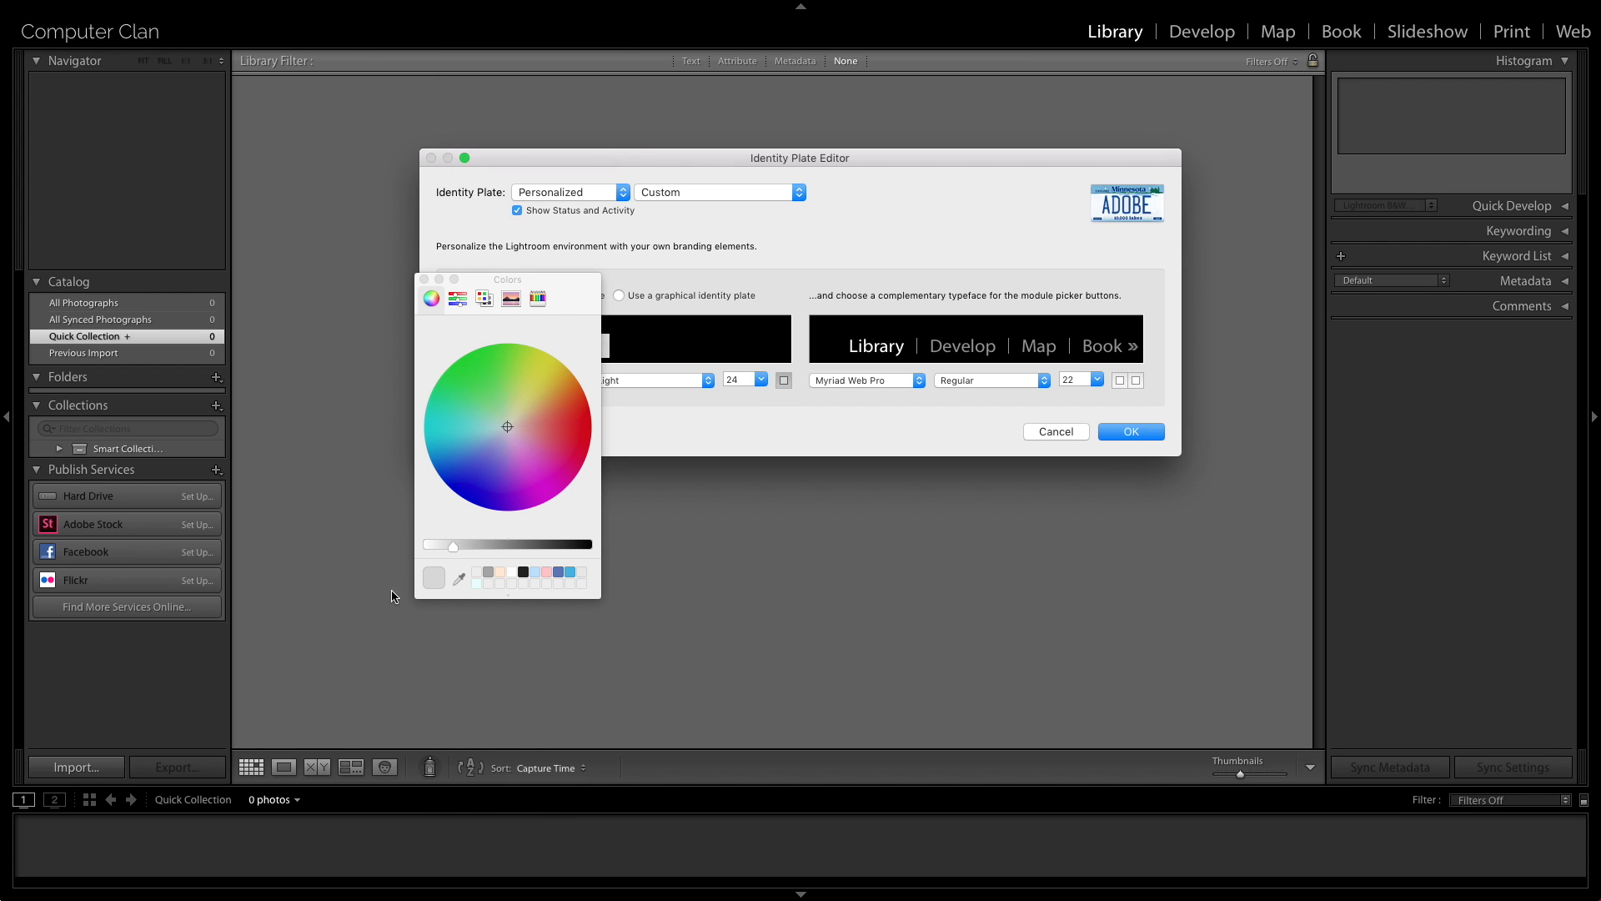
pyautogui.click(570, 573)
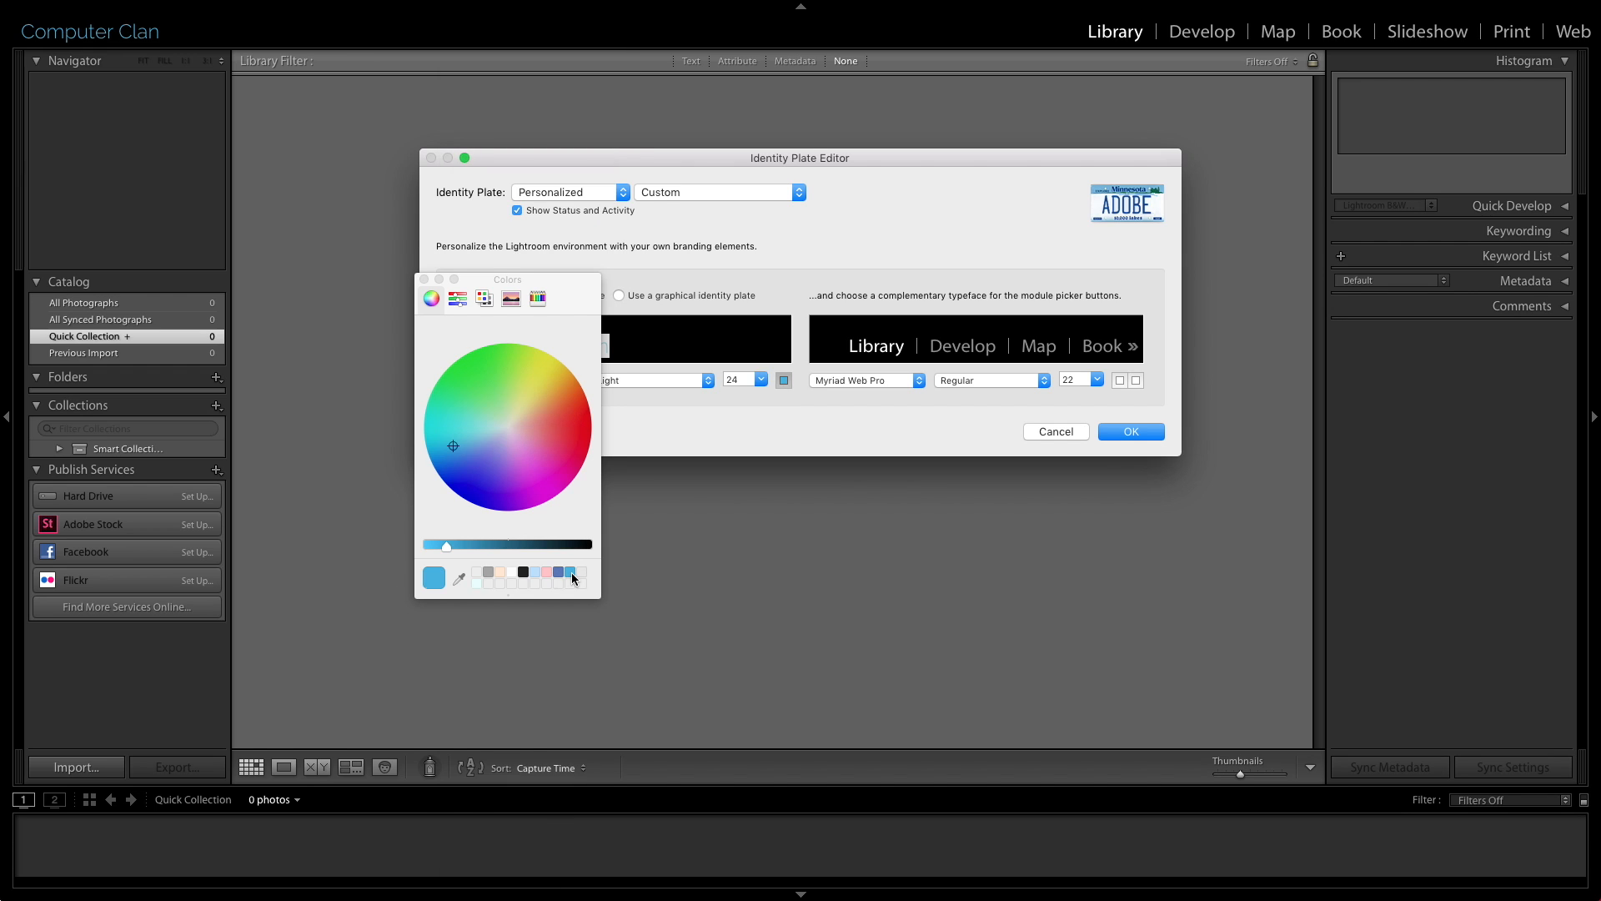
pyautogui.click(424, 280)
pyautogui.click(1122, 432)
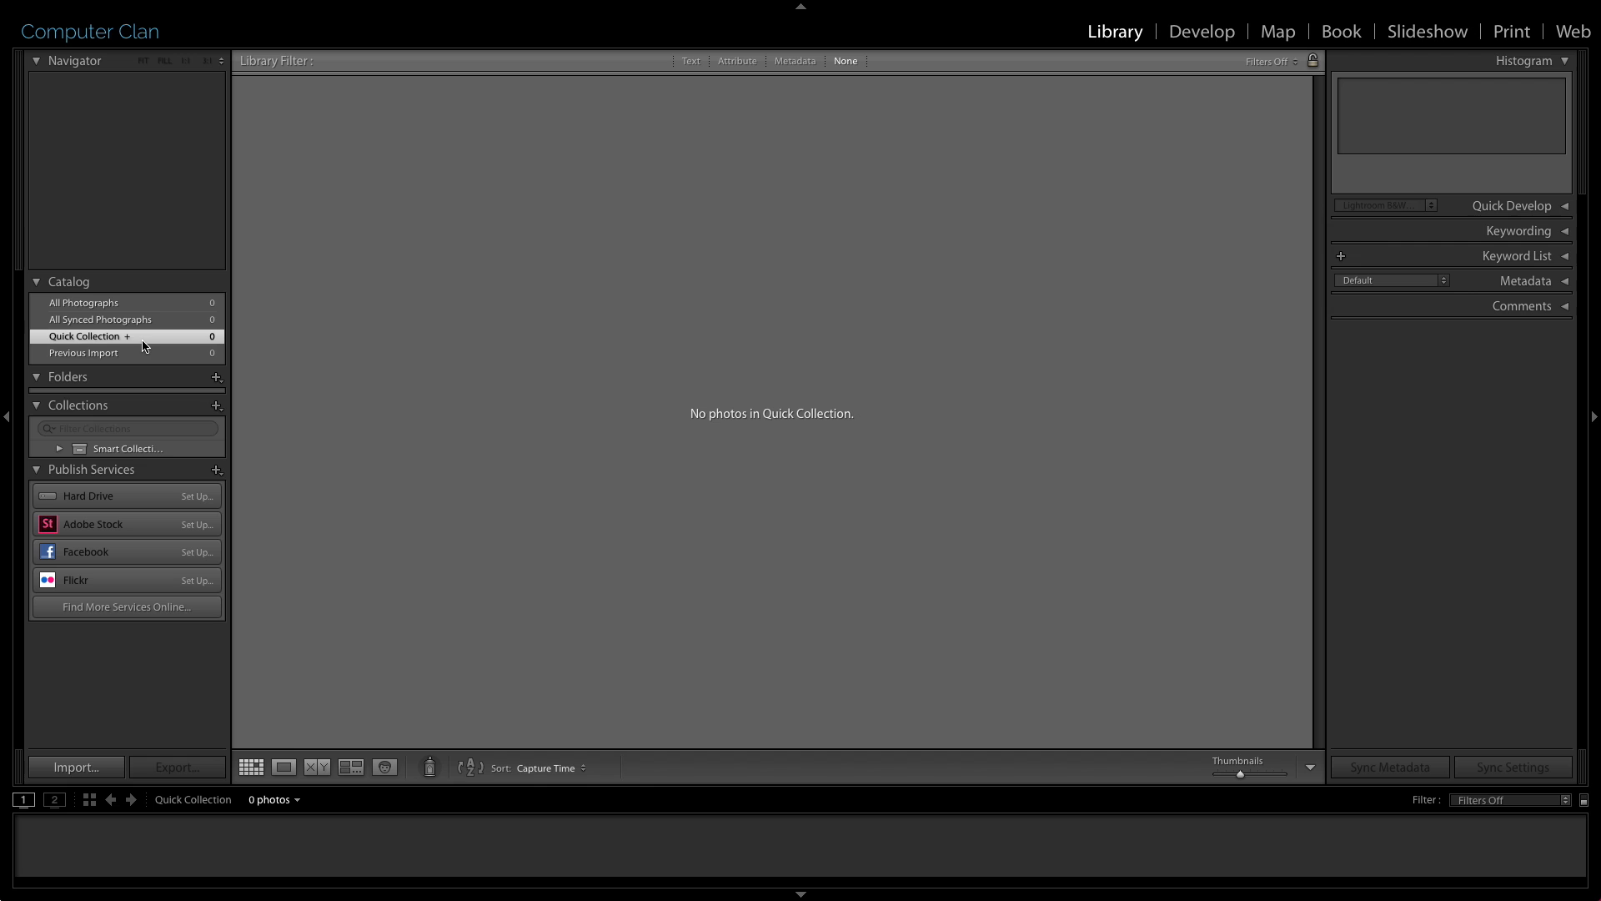
pyautogui.moveTo(114, 14)
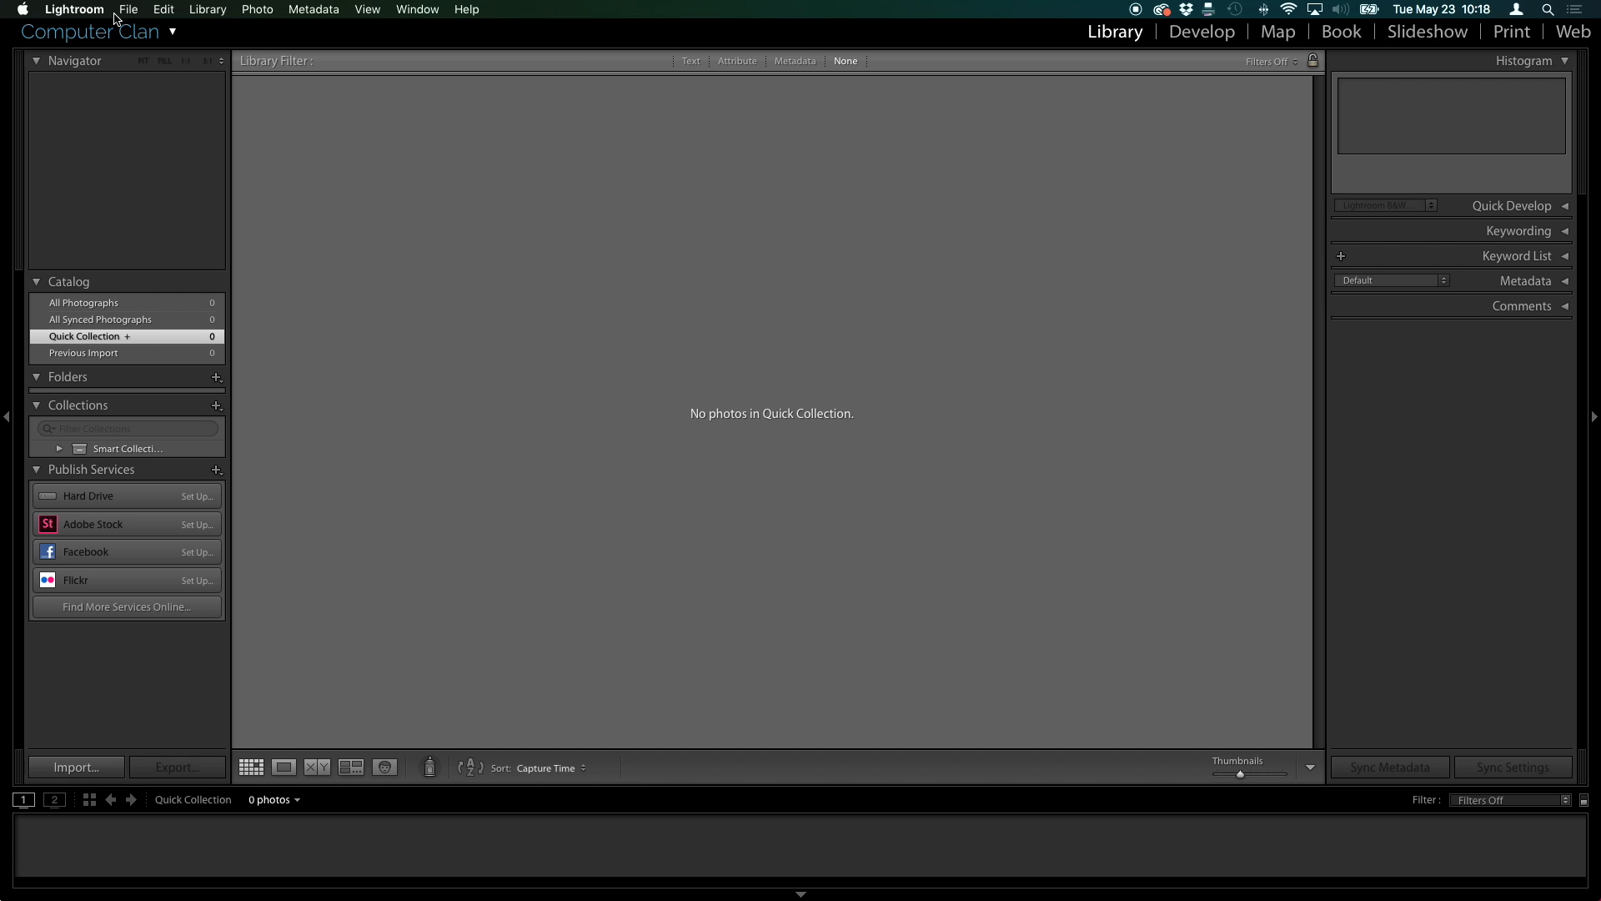
pyautogui.click(127, 7)
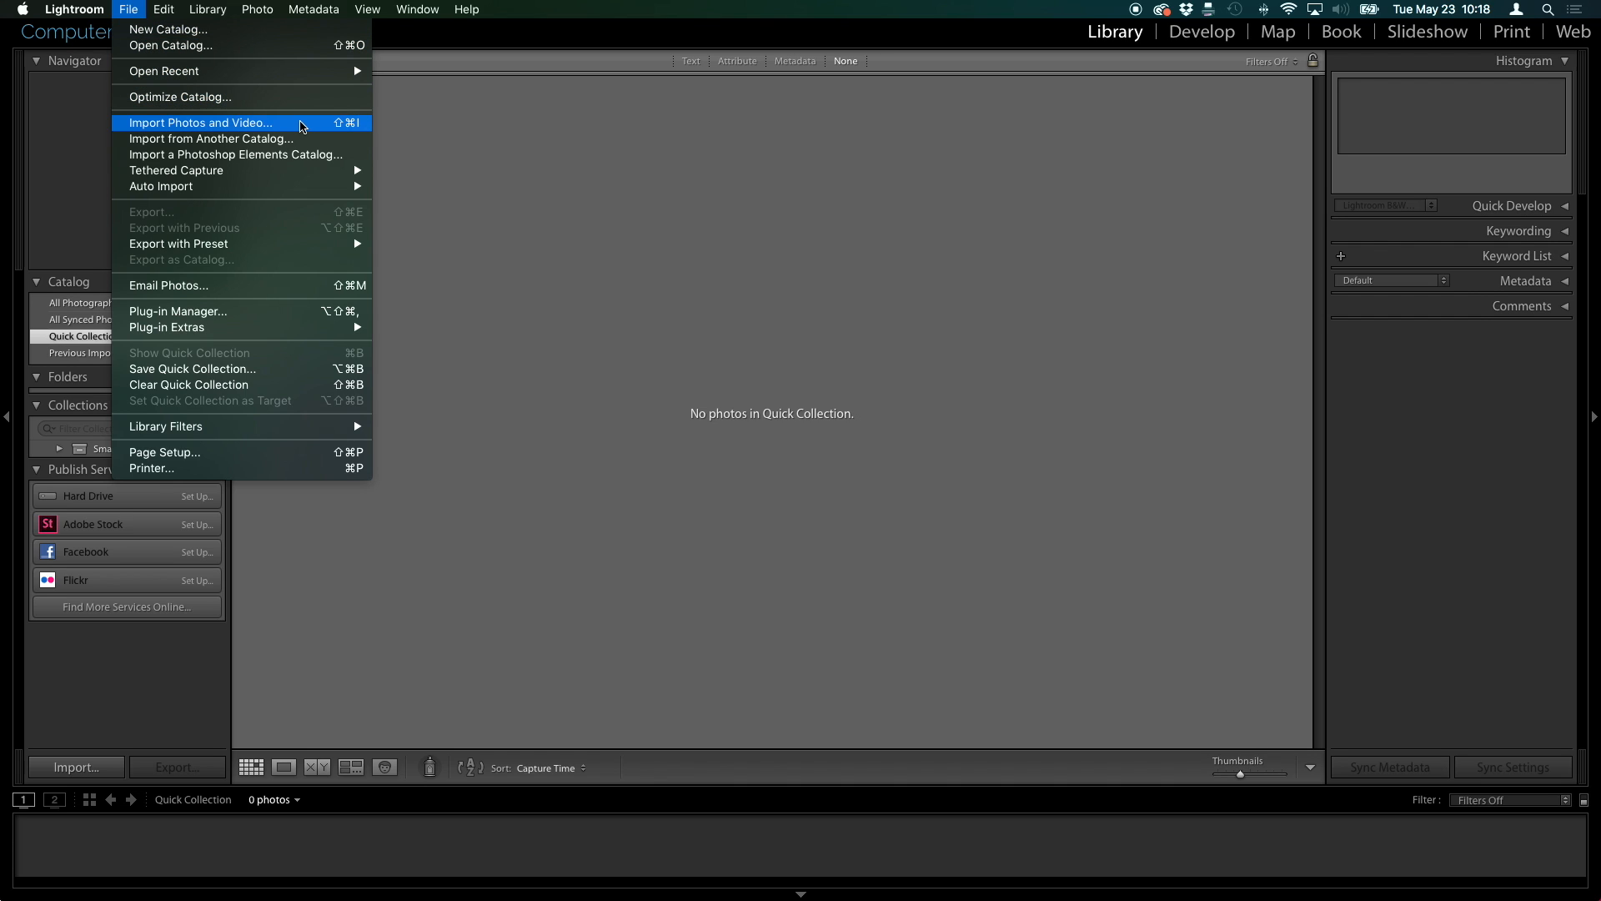
pyautogui.click(448, 491)
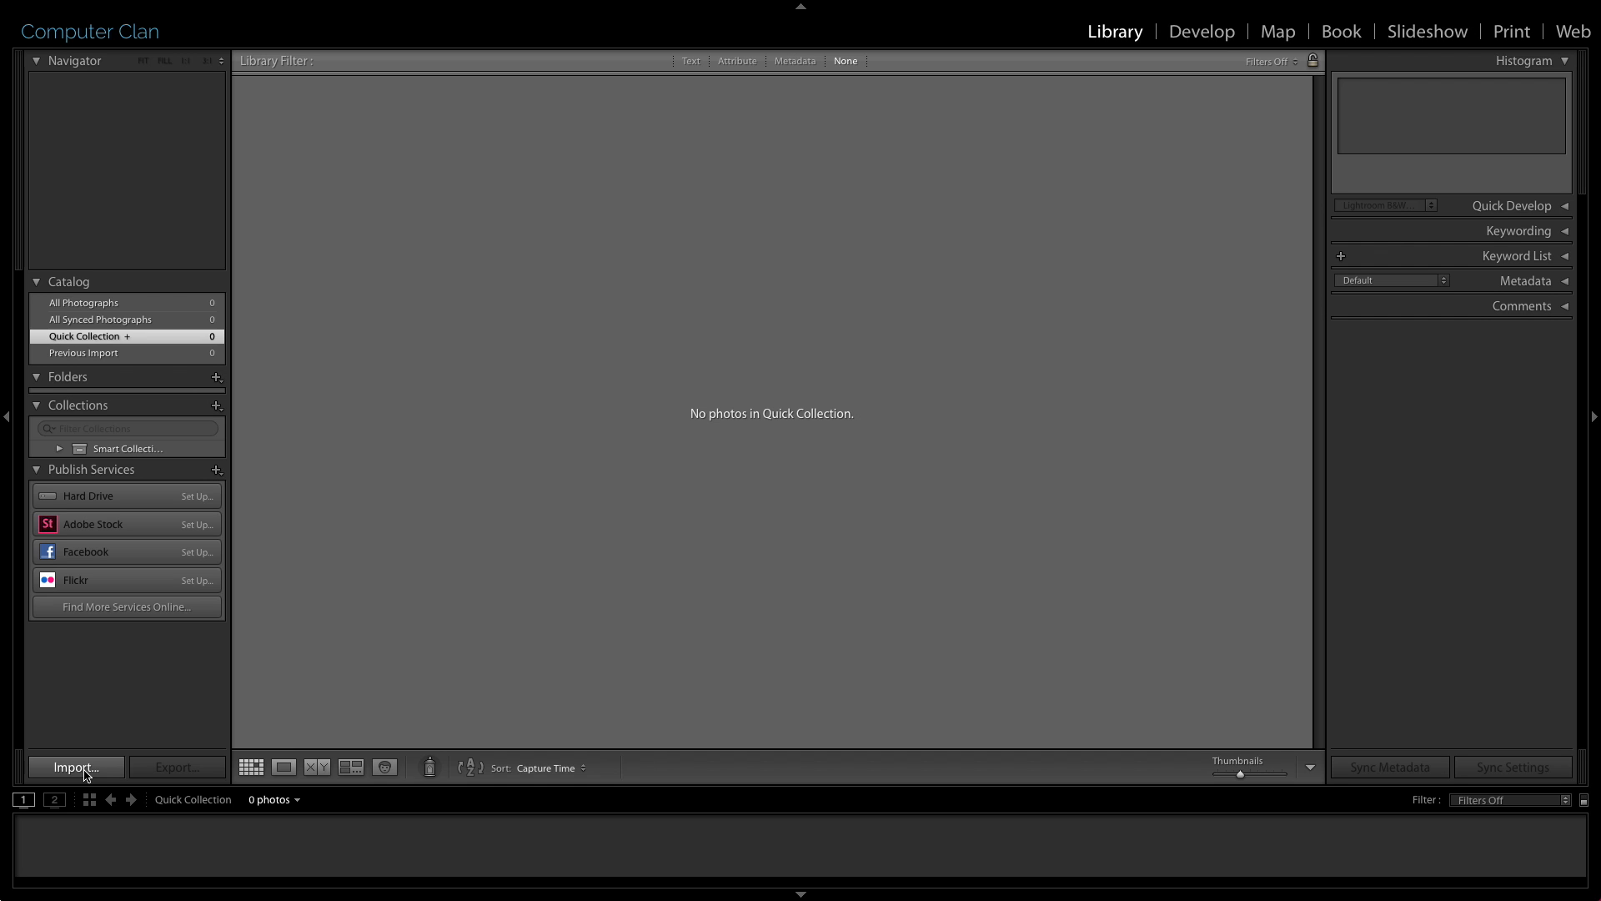
# Start a photo import and choose the Lightroom Demo folder on the Desktop as the source.
pyautogui.click(77, 768)
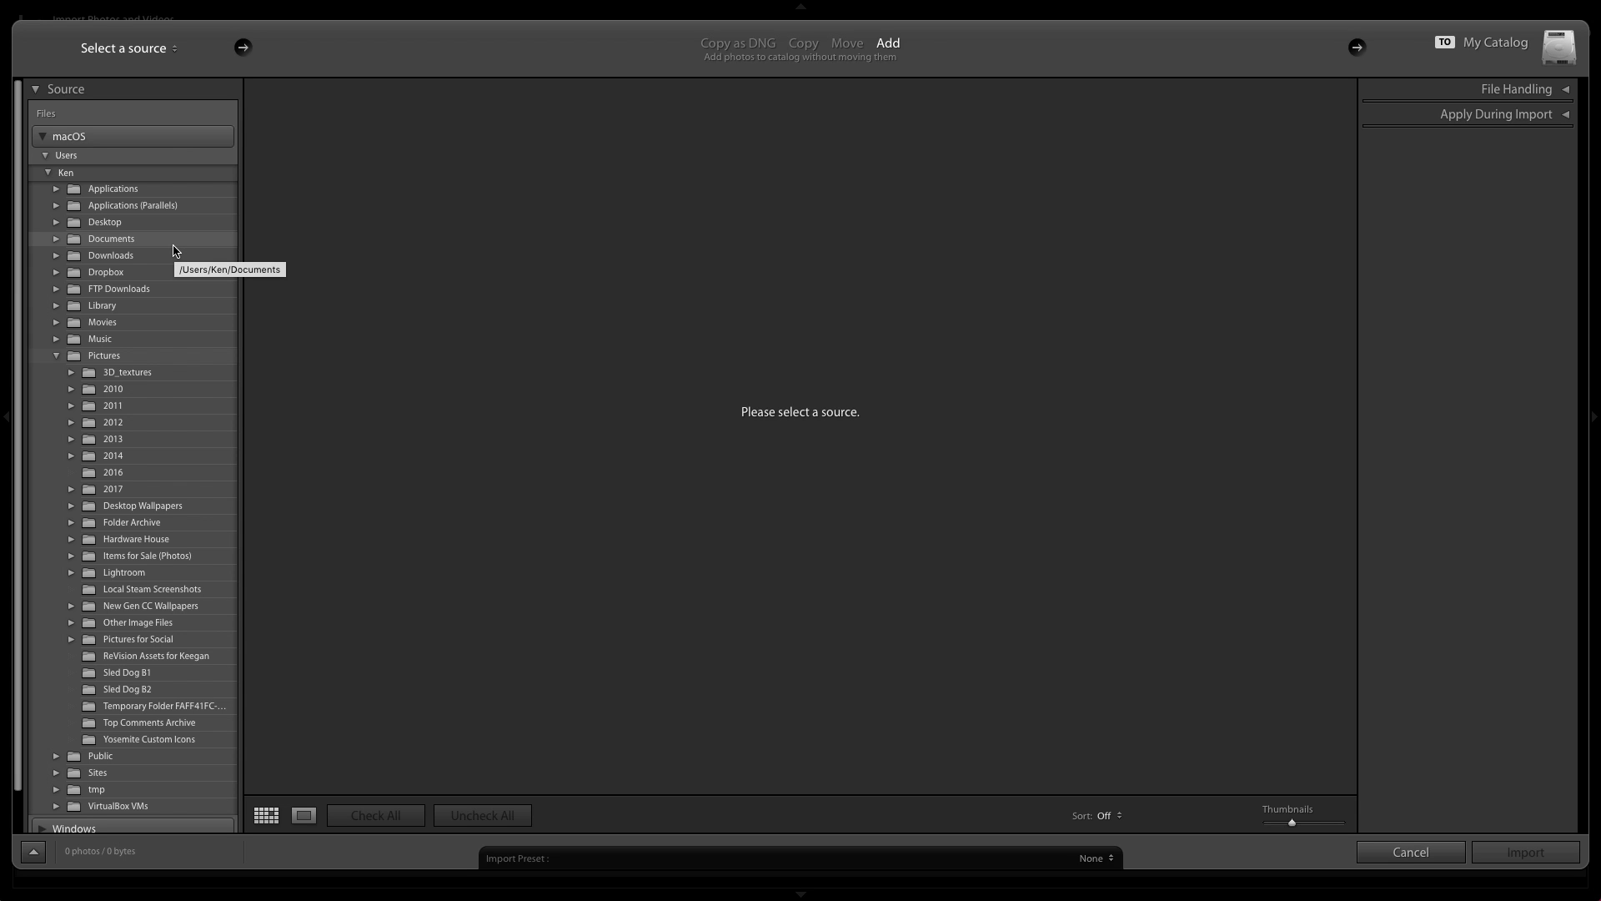
pyautogui.click(56, 222)
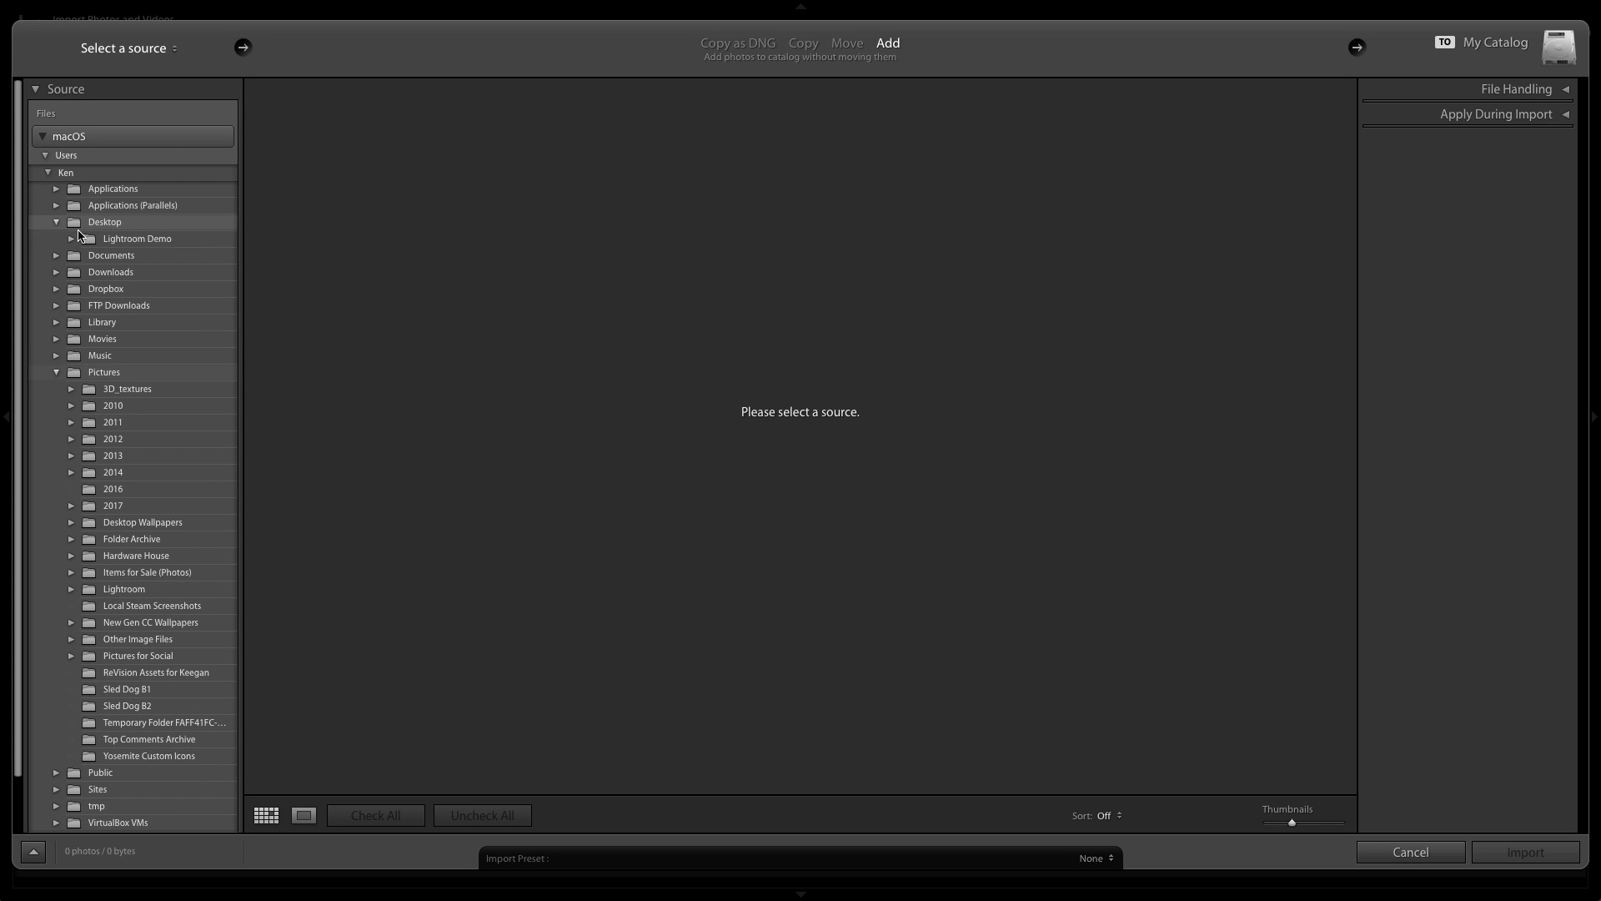
pyautogui.click(136, 240)
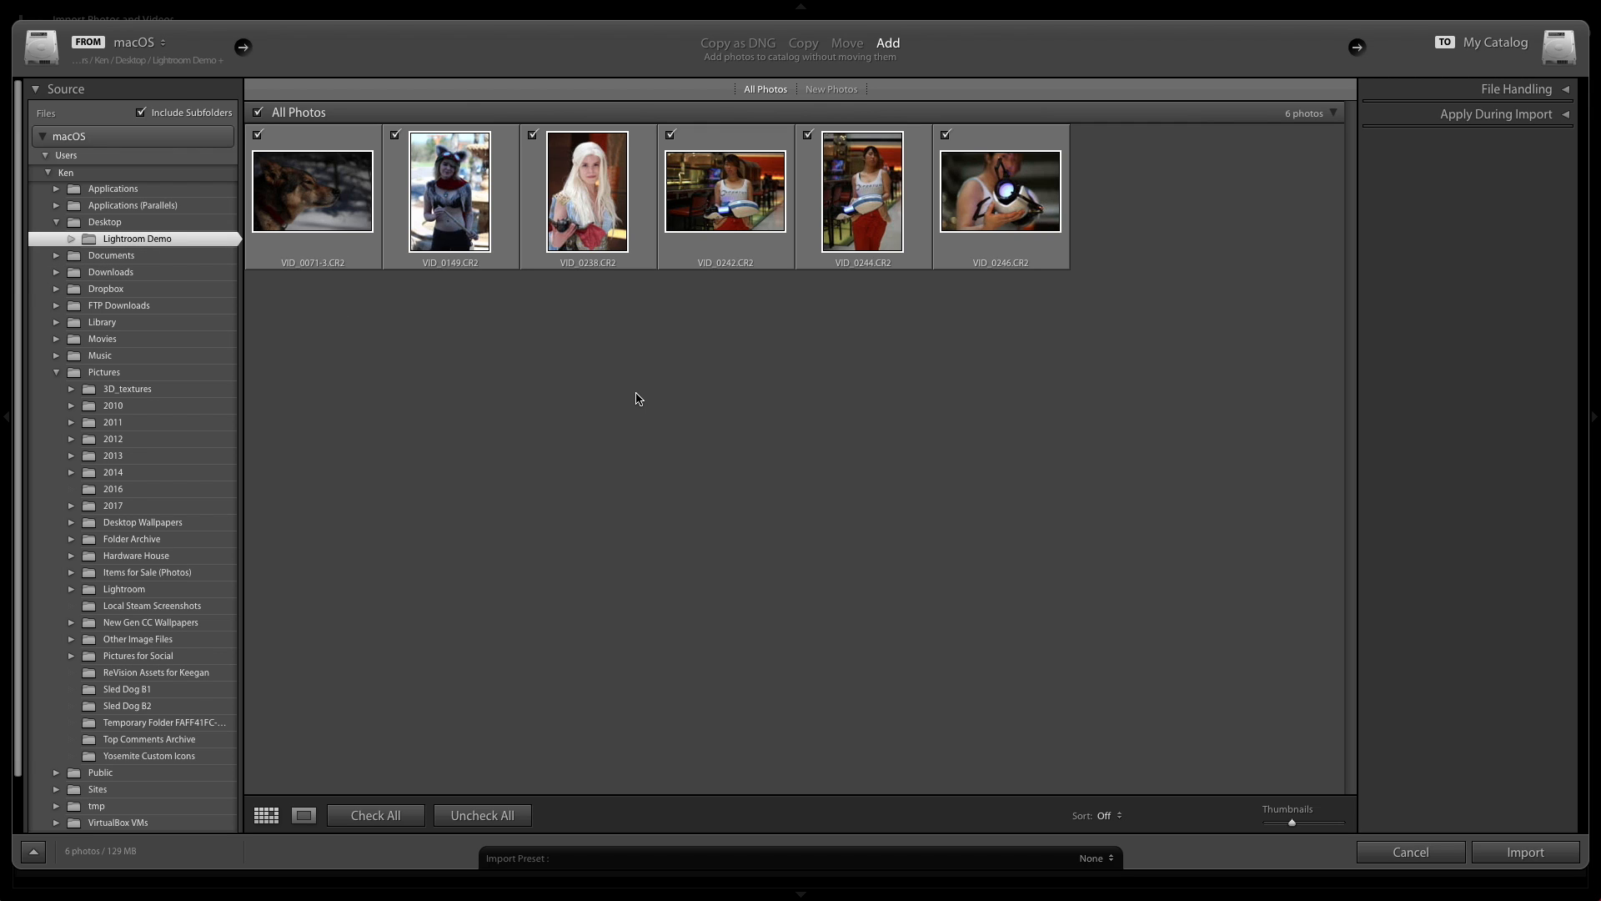
# Switch the import method to Move and back to Add, import all the checked photos and clear the selection.
pyautogui.hotkey('shift', 'm')
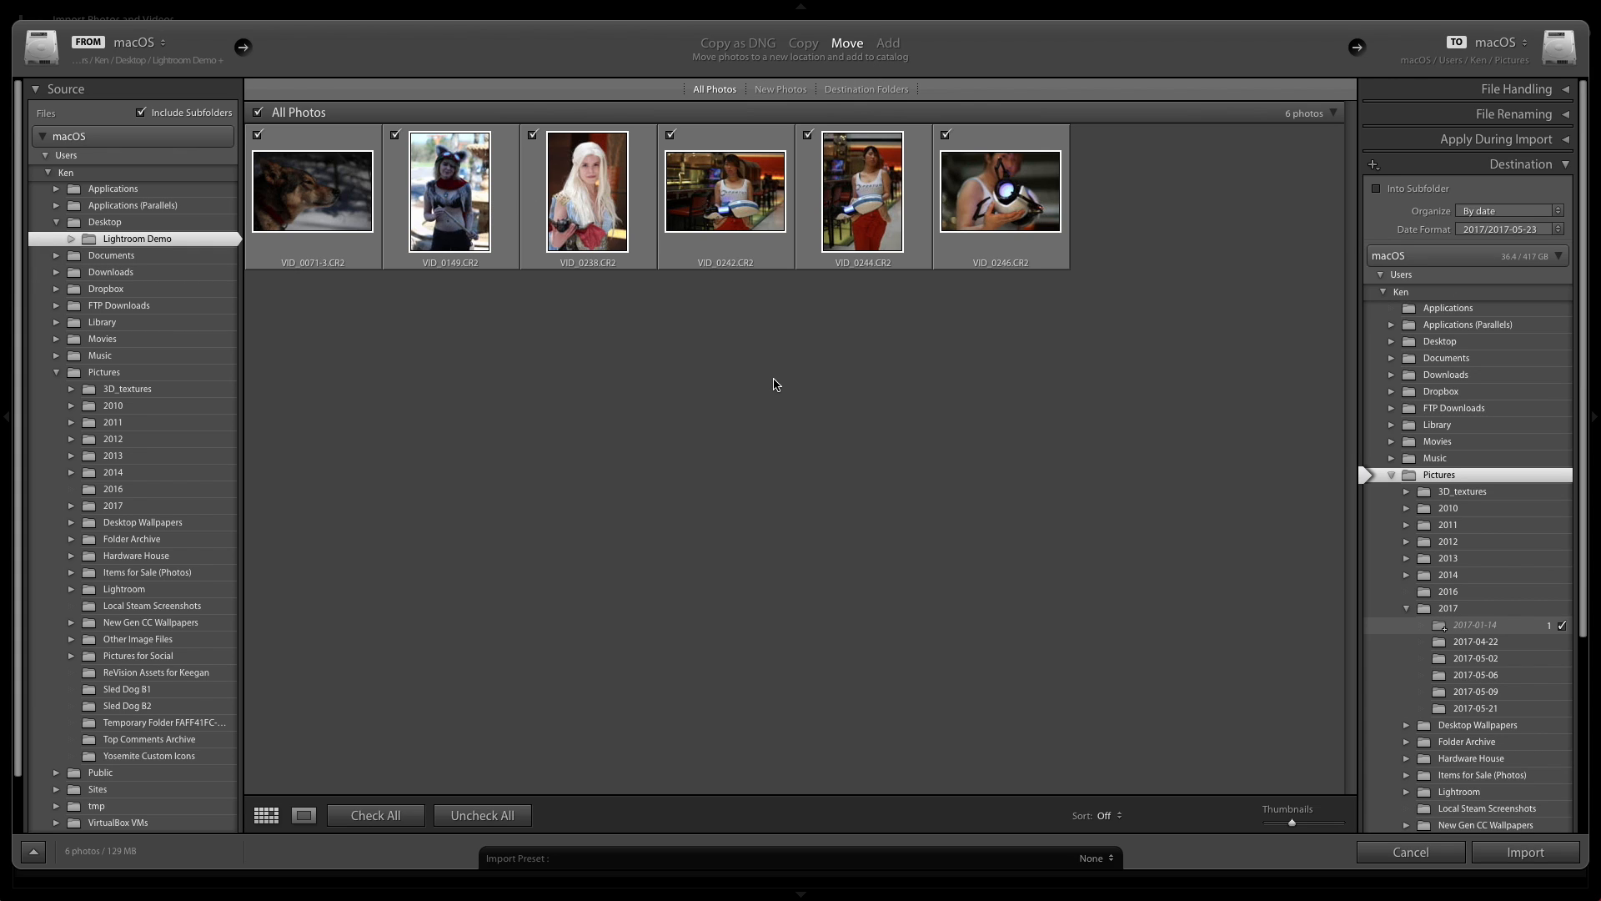
pyautogui.hotkey('shift', 'a')
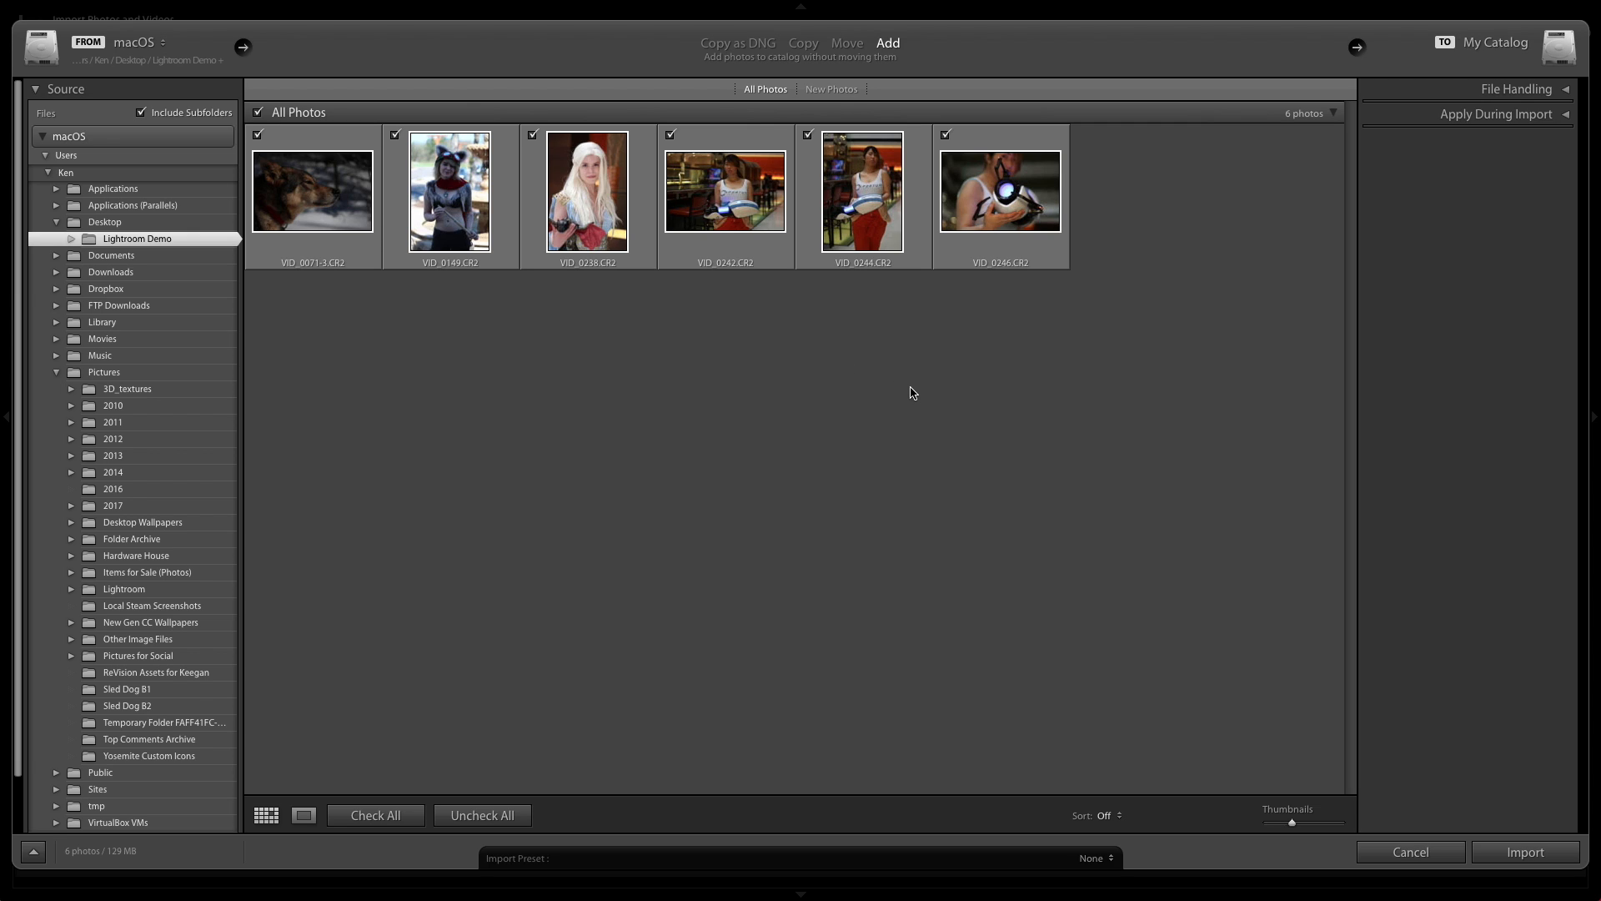
pyautogui.click(1526, 851)
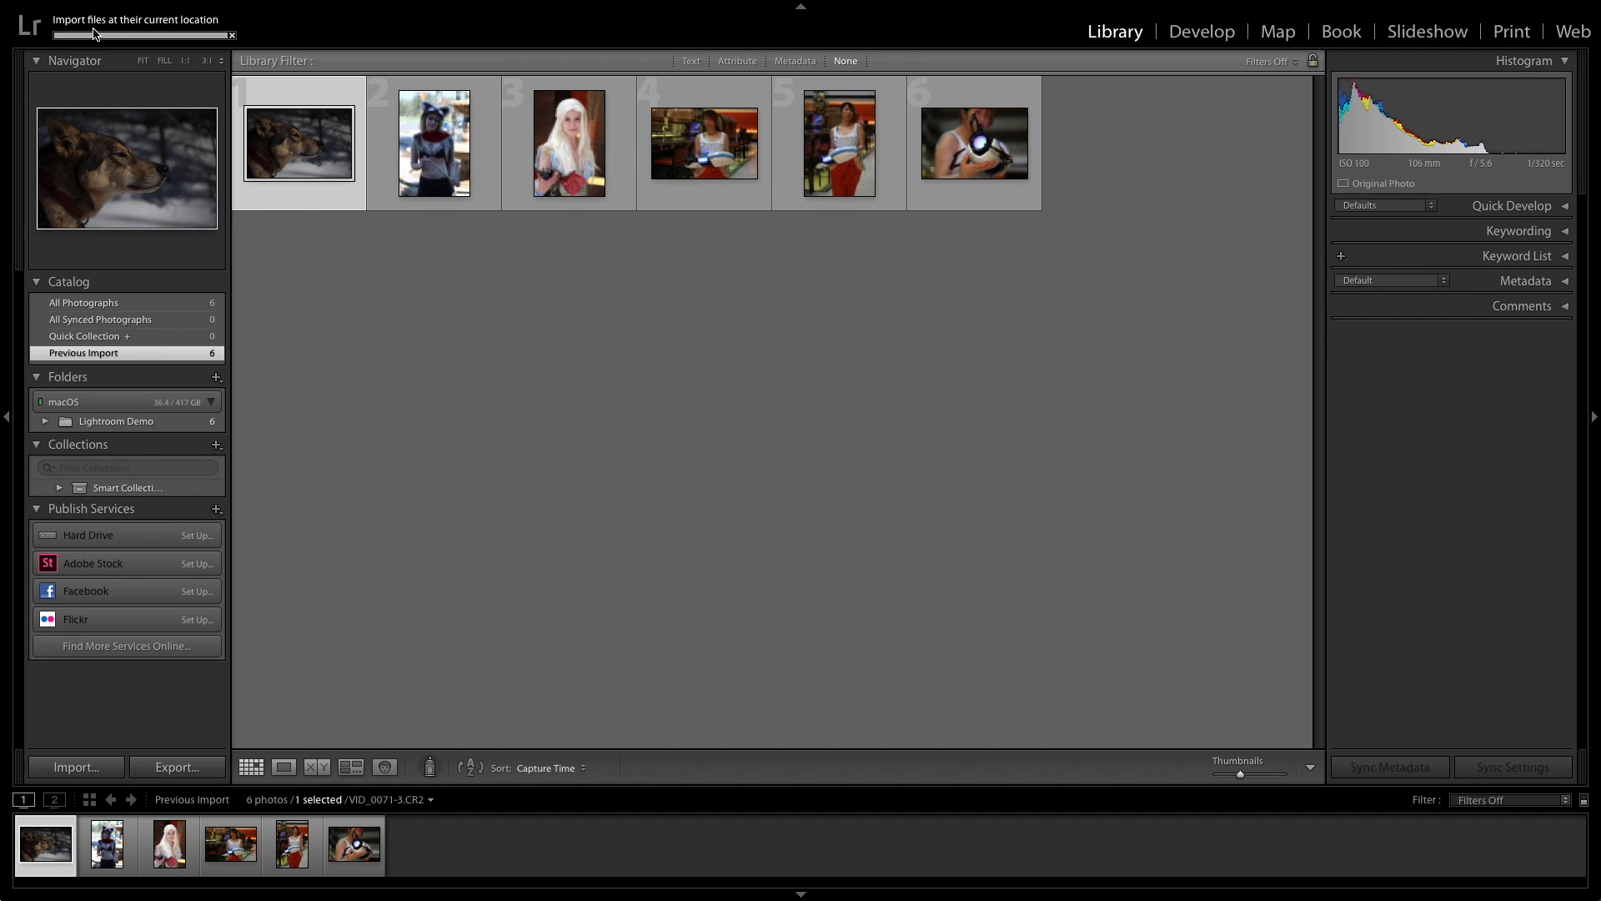
pyautogui.click(702, 421)
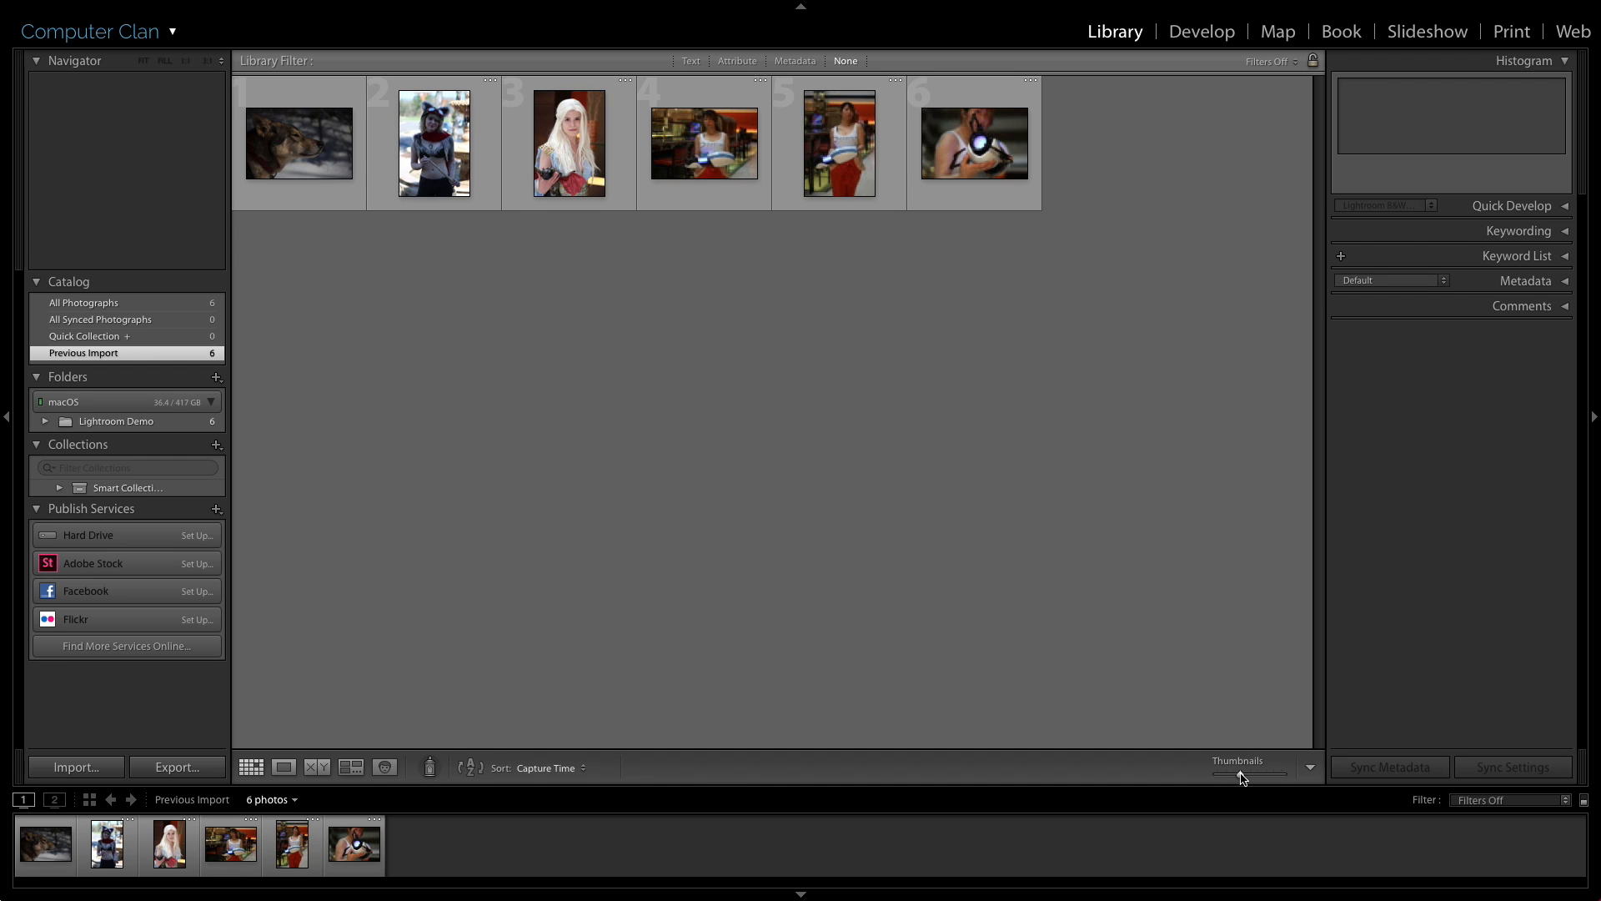
# Enlarge the grid thumbnails to four per row and make the filmstrip taller.
pyautogui.moveTo(1242, 775)
pyautogui.mouseDown()
pyautogui.moveTo(1319, 776)
pyautogui.moveTo(1244, 776)
pyautogui.moveTo(1259, 775)
pyautogui.mouseUp()
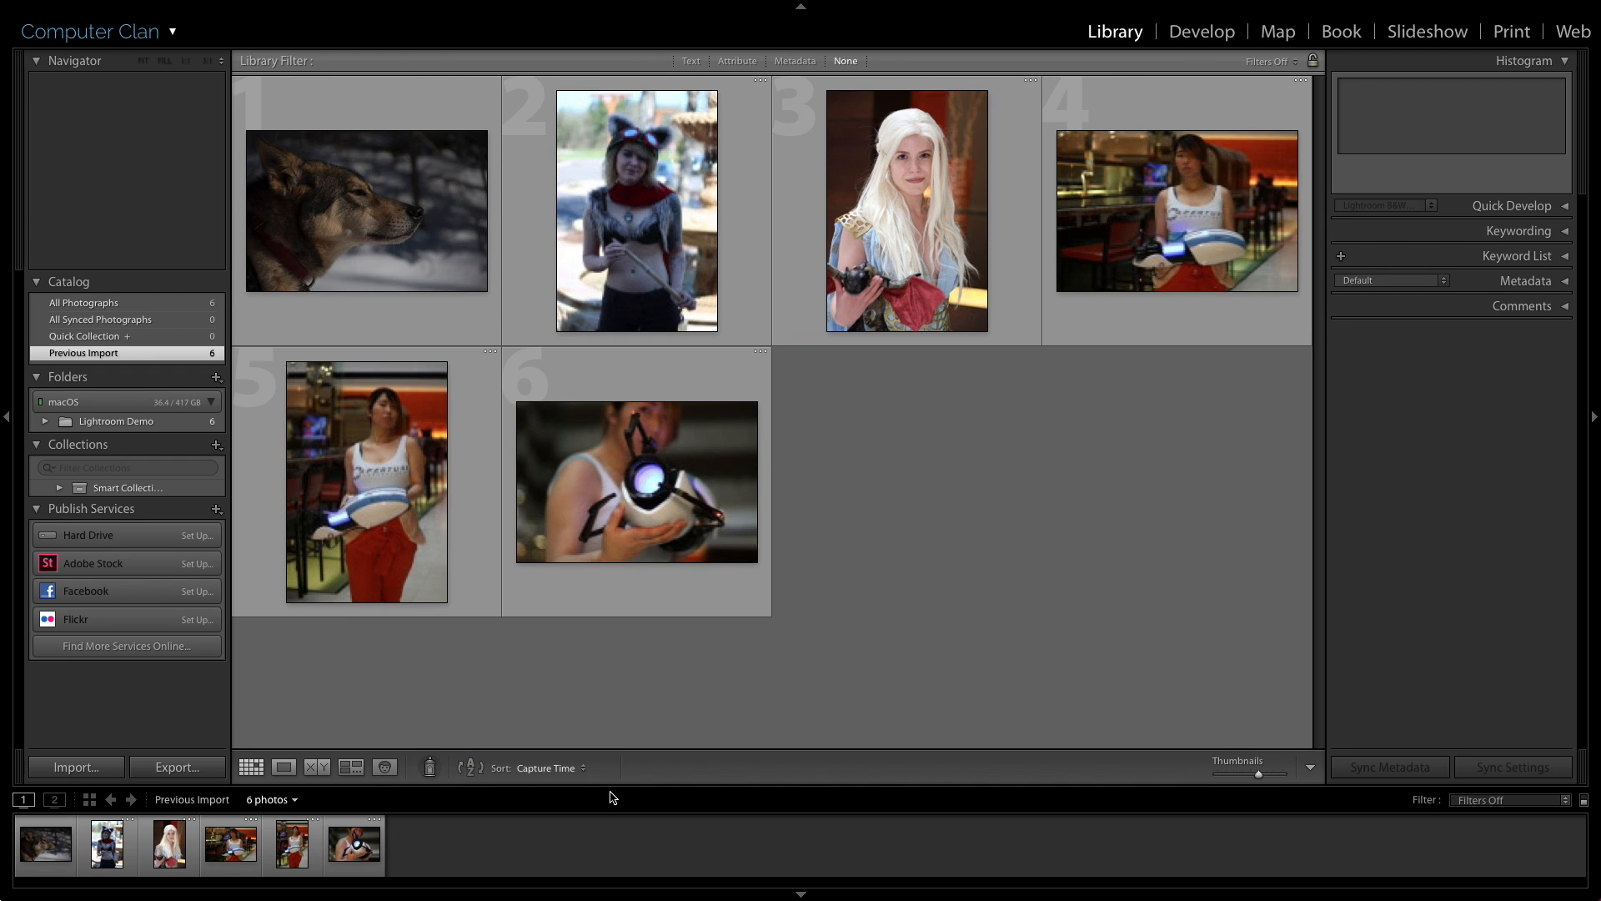
pyautogui.moveTo(628, 788); pyautogui.dragTo(615, 717)
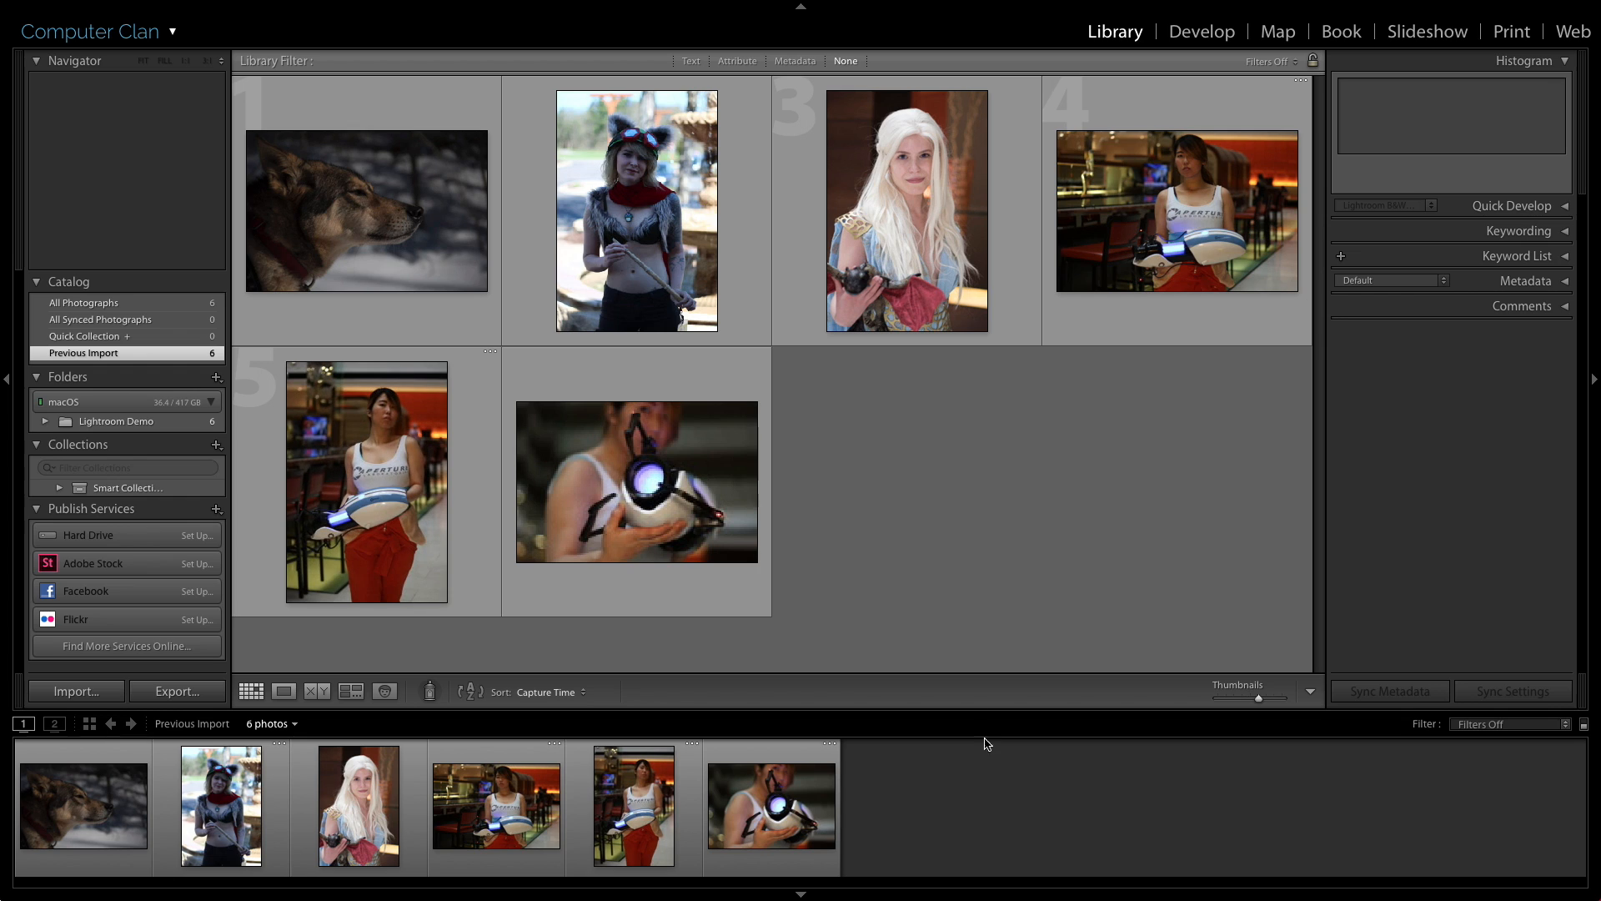
# Switch between Loupe and Grid views, ending with the dog photo displayed in Loupe view.
pyautogui.click(284, 691)
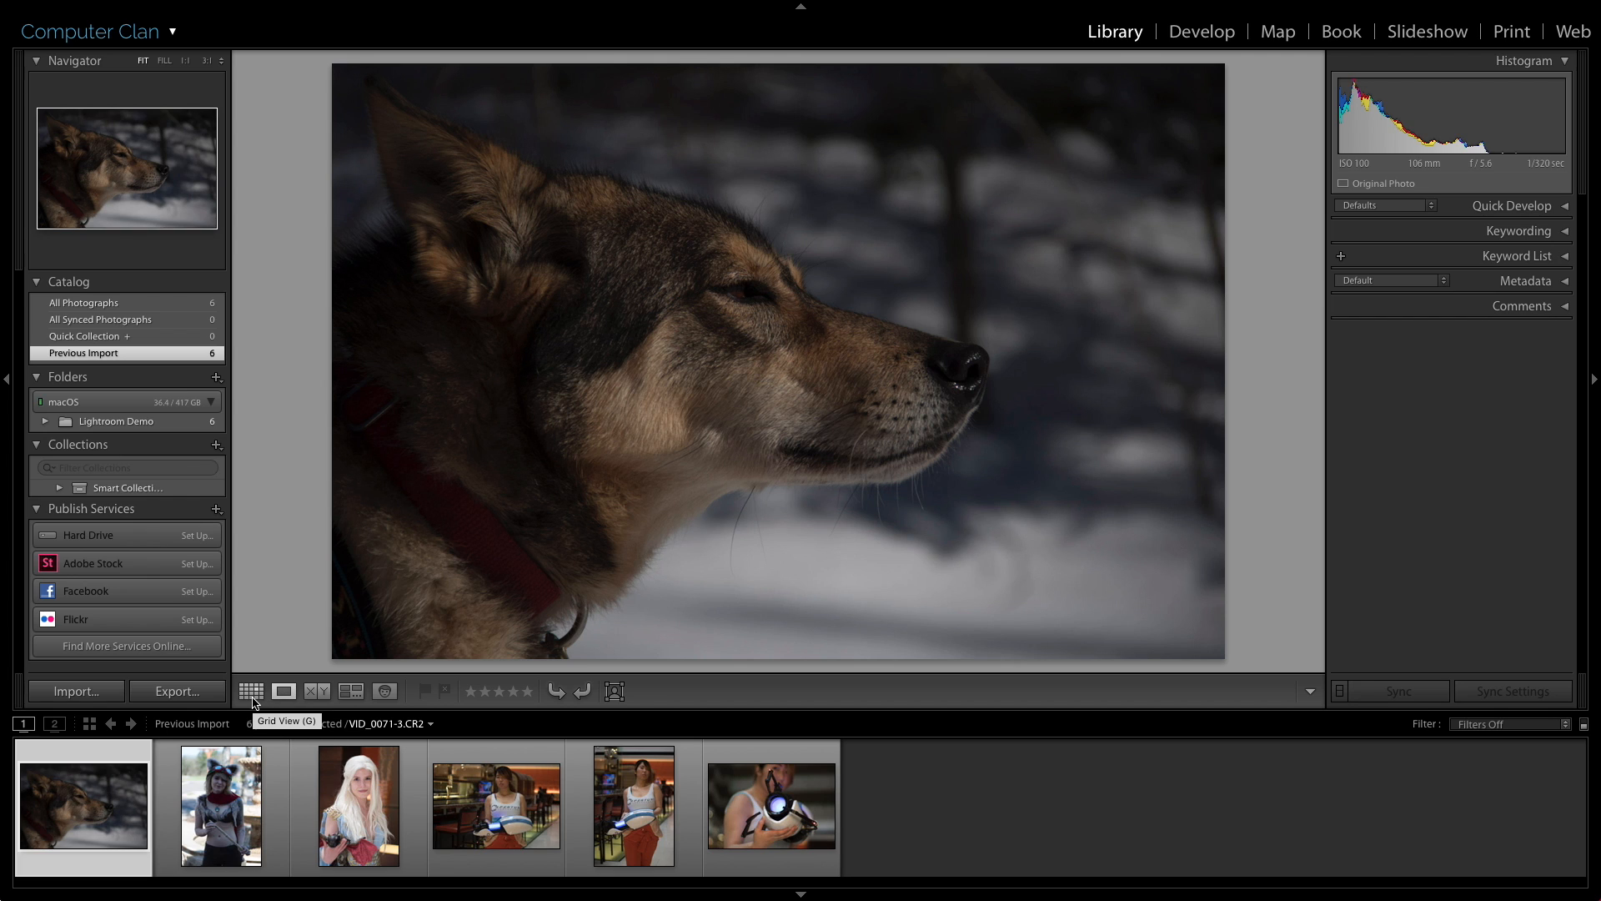
pyautogui.click(252, 697)
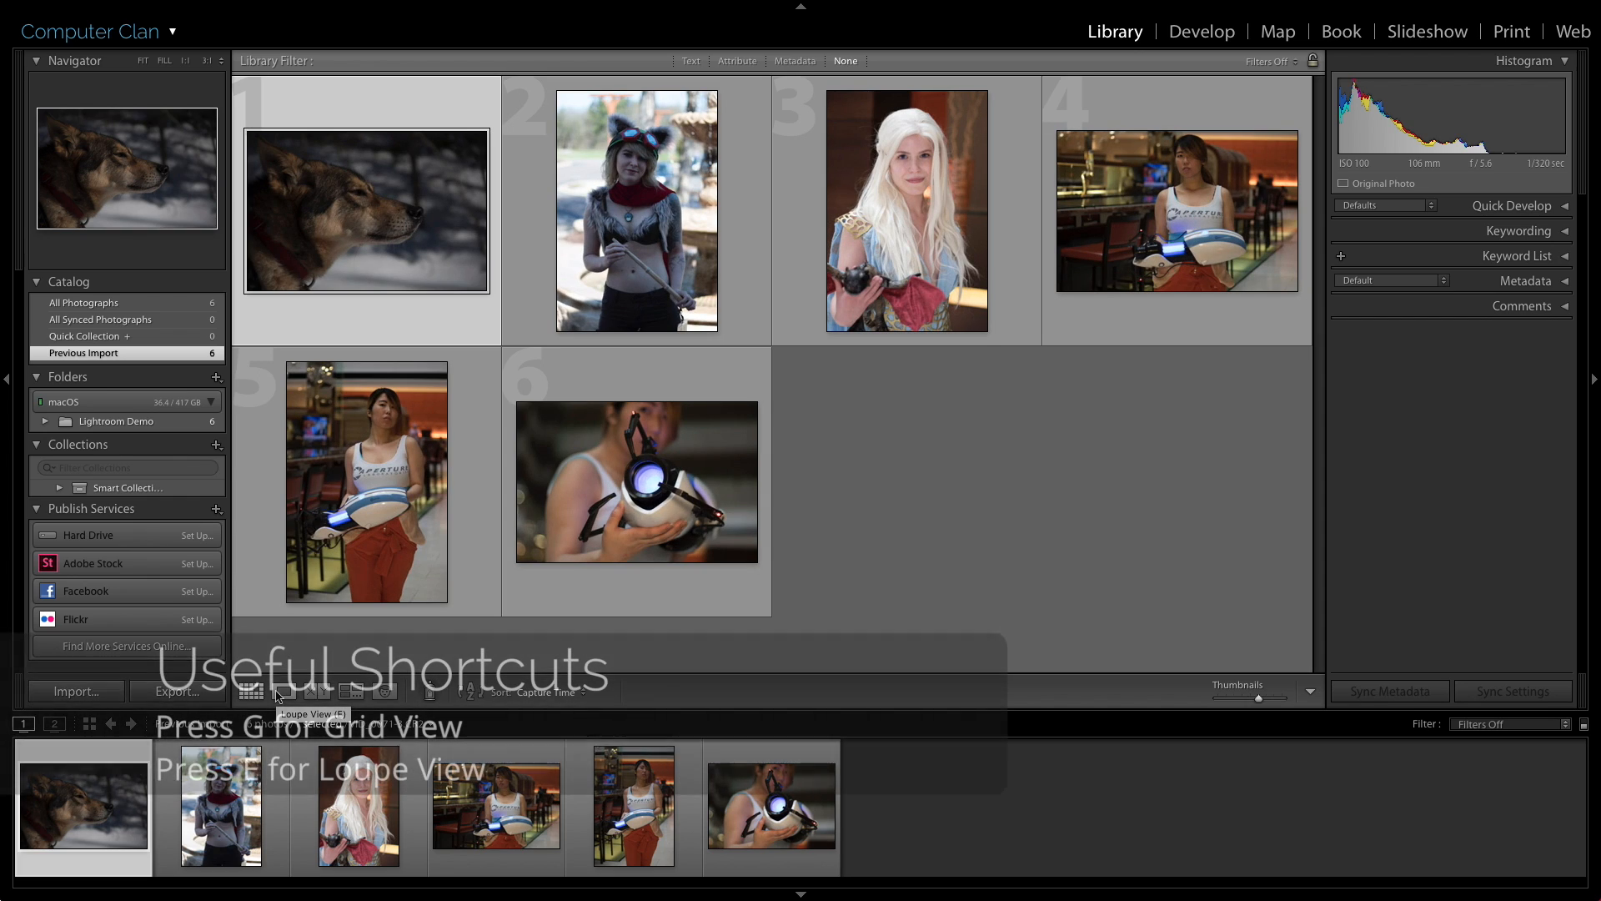
pyautogui.click(280, 694)
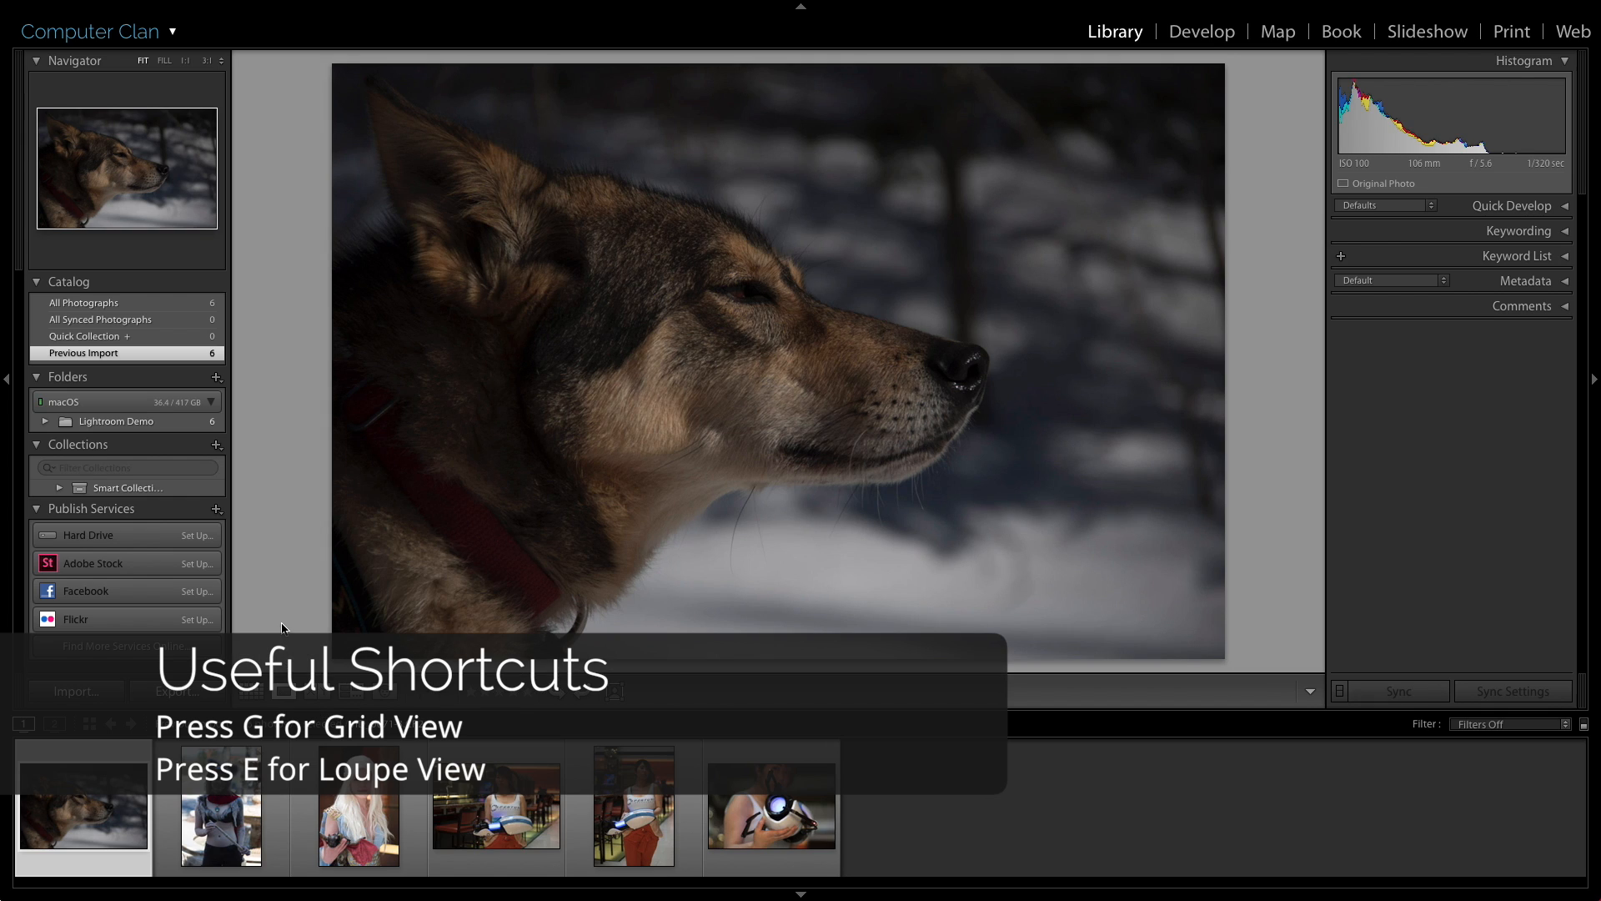
# Alternate the Library between Grid and Loupe views, ending in Grid view.
pyautogui.press('g')
pyautogui.press('e')
pyautogui.press('g')
pyautogui.press('e')
pyautogui.press('g')
pyautogui.press('e')
pyautogui.press('g')
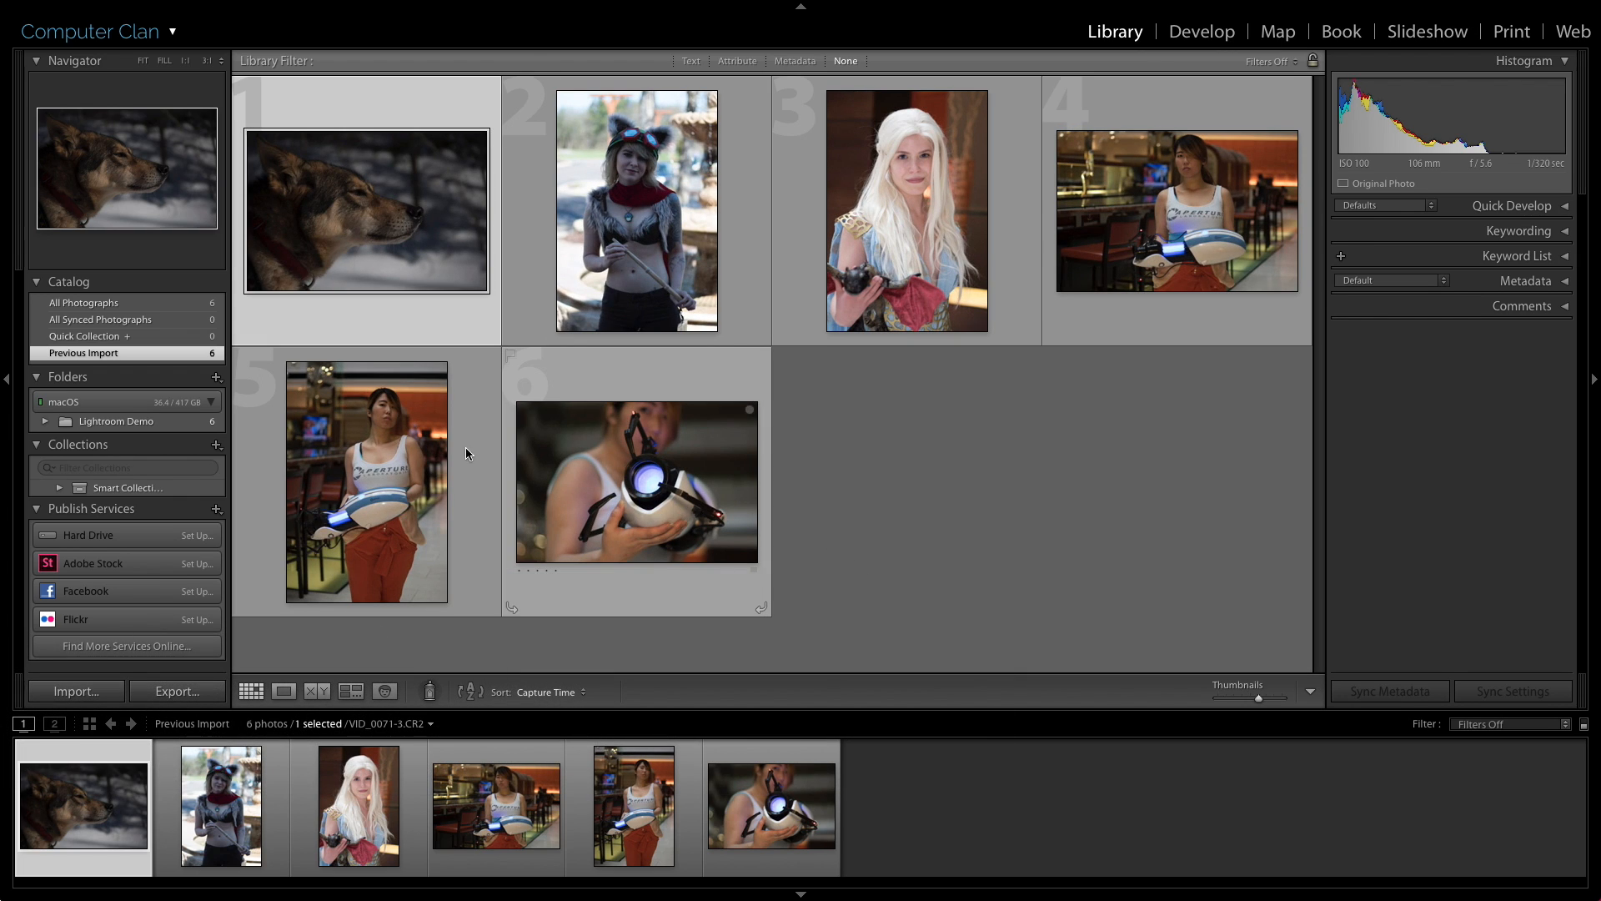
# Open the second photo in Loupe view, advance through the following photos, and return to the second photo.
pyautogui.doubleClick(598, 232)
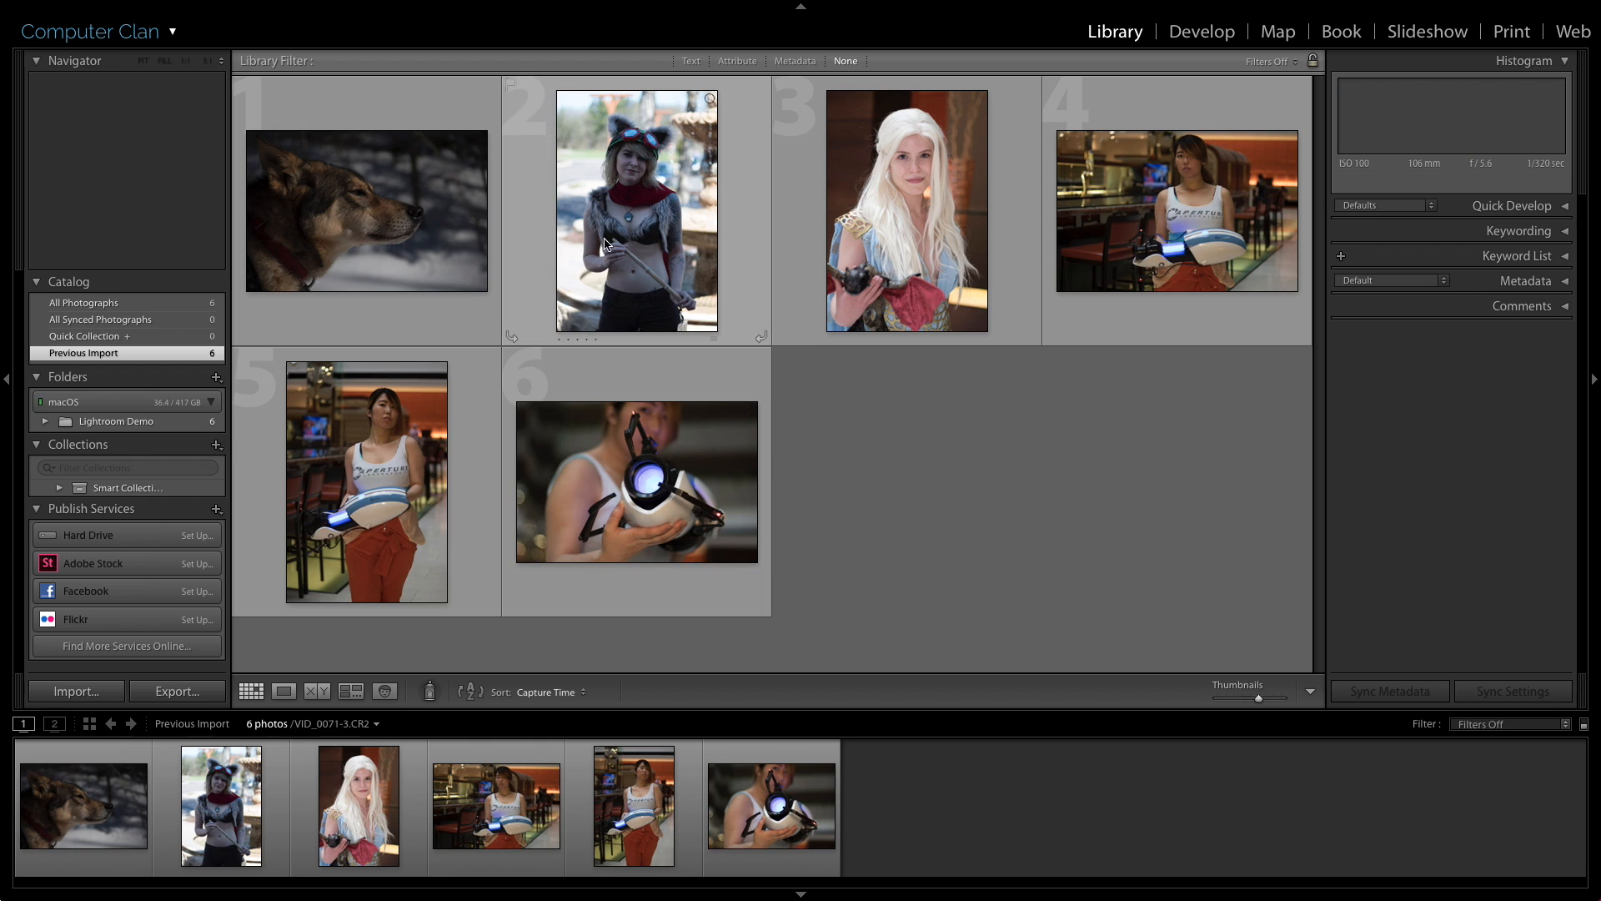
pyautogui.press('Right')
pyautogui.press('Right')
pyautogui.press('Right')
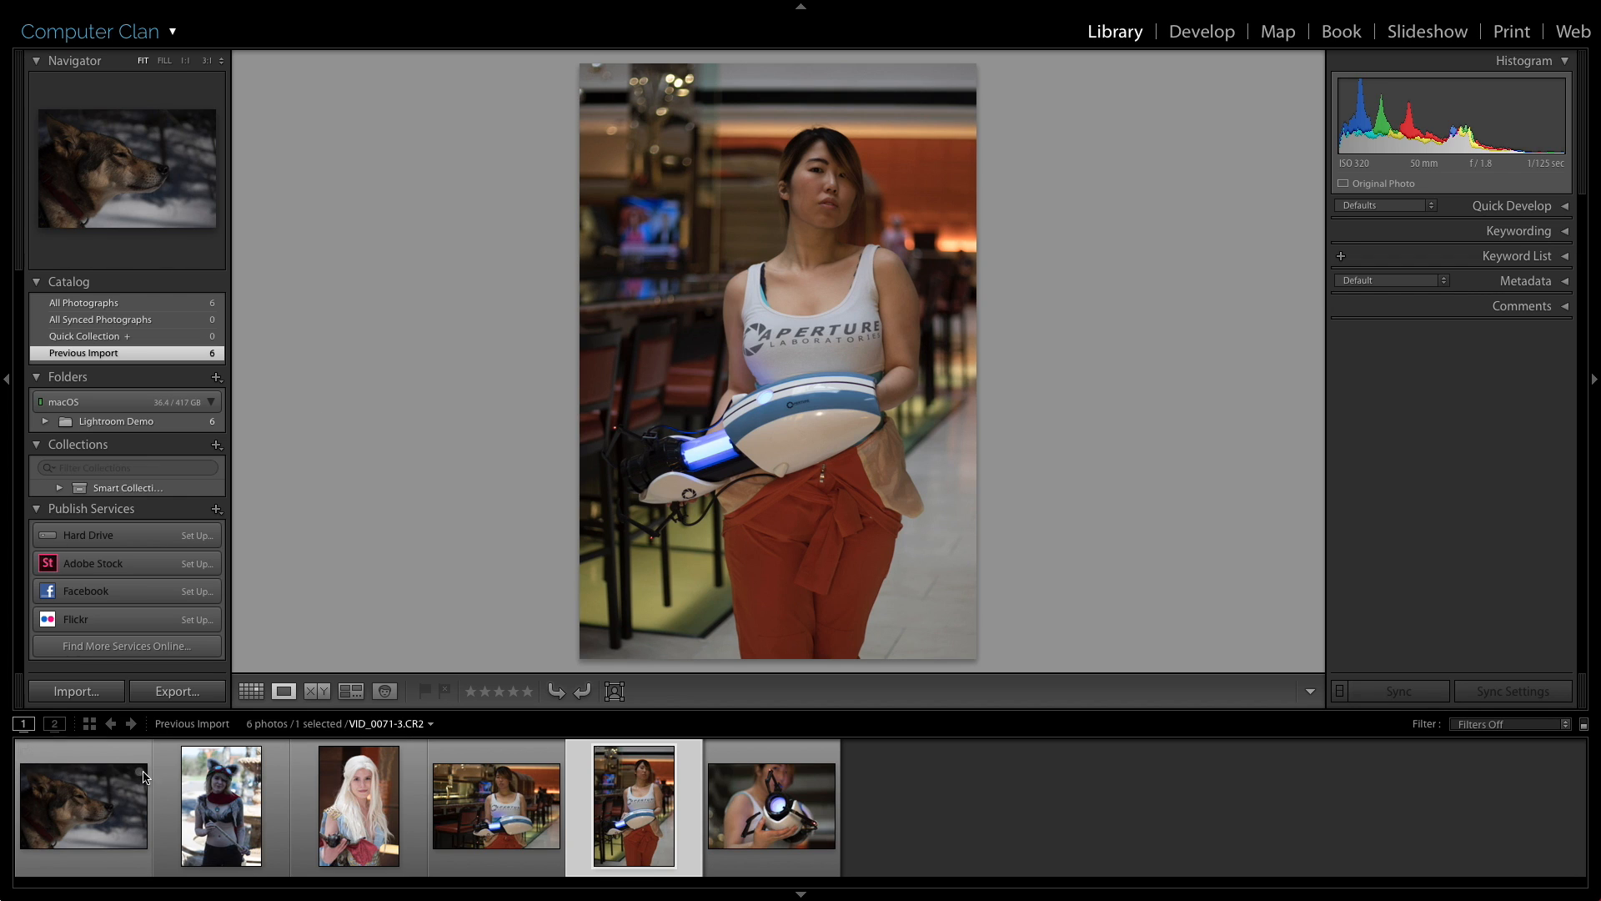
pyautogui.click(220, 794)
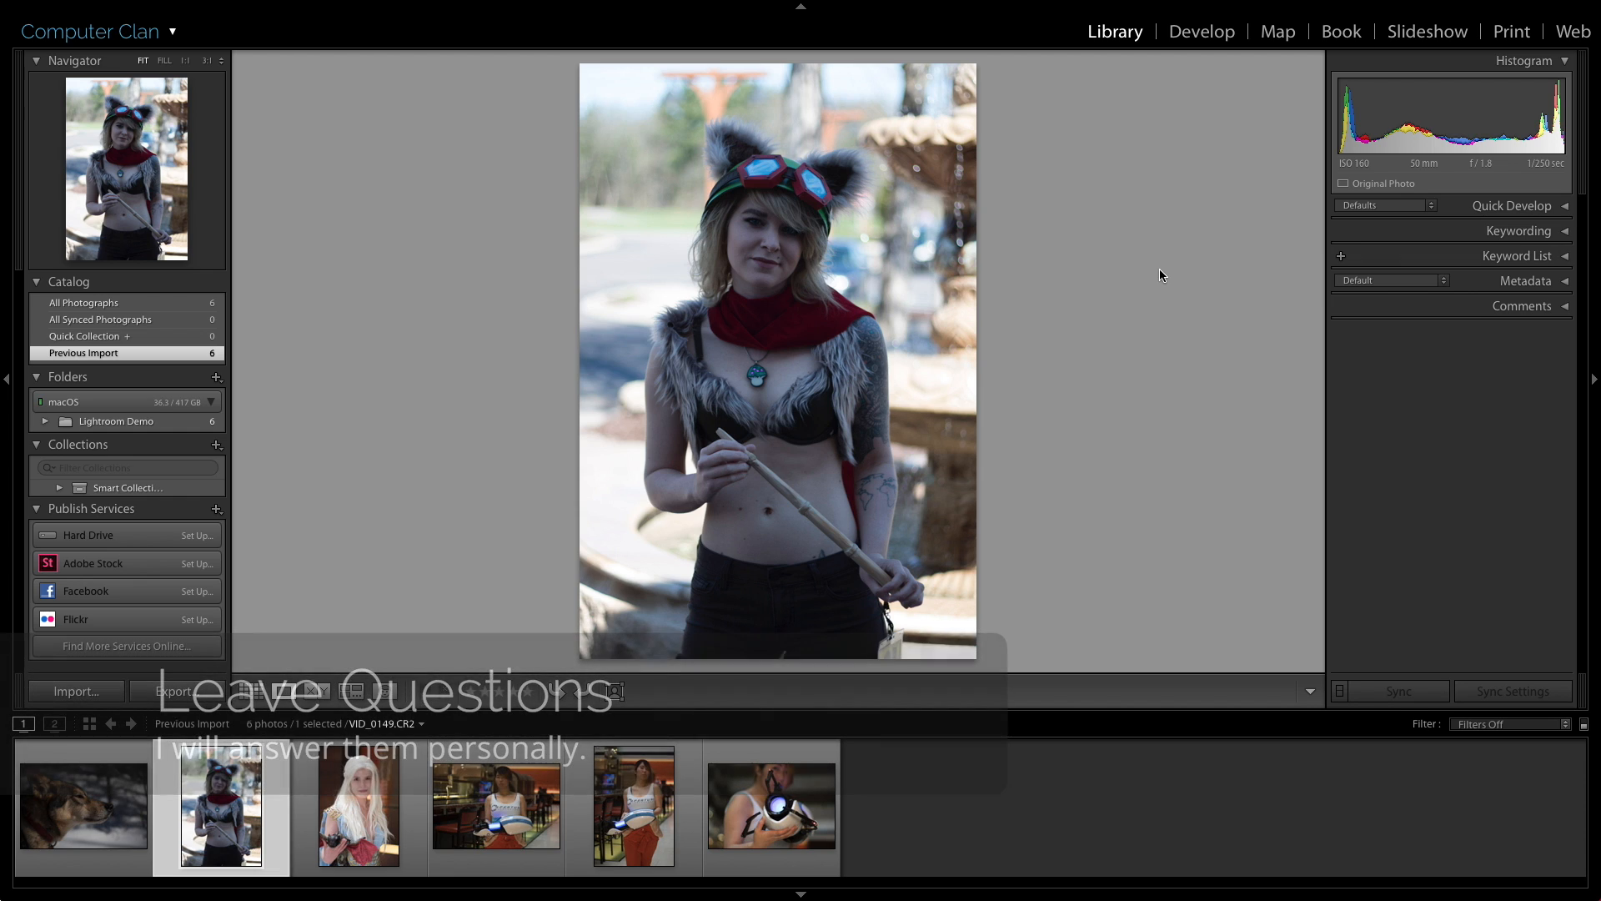
# Review the selected photo's metadata, including its file, capture and camera details, and collapse the metadata again.
pyautogui.click(1545, 282)
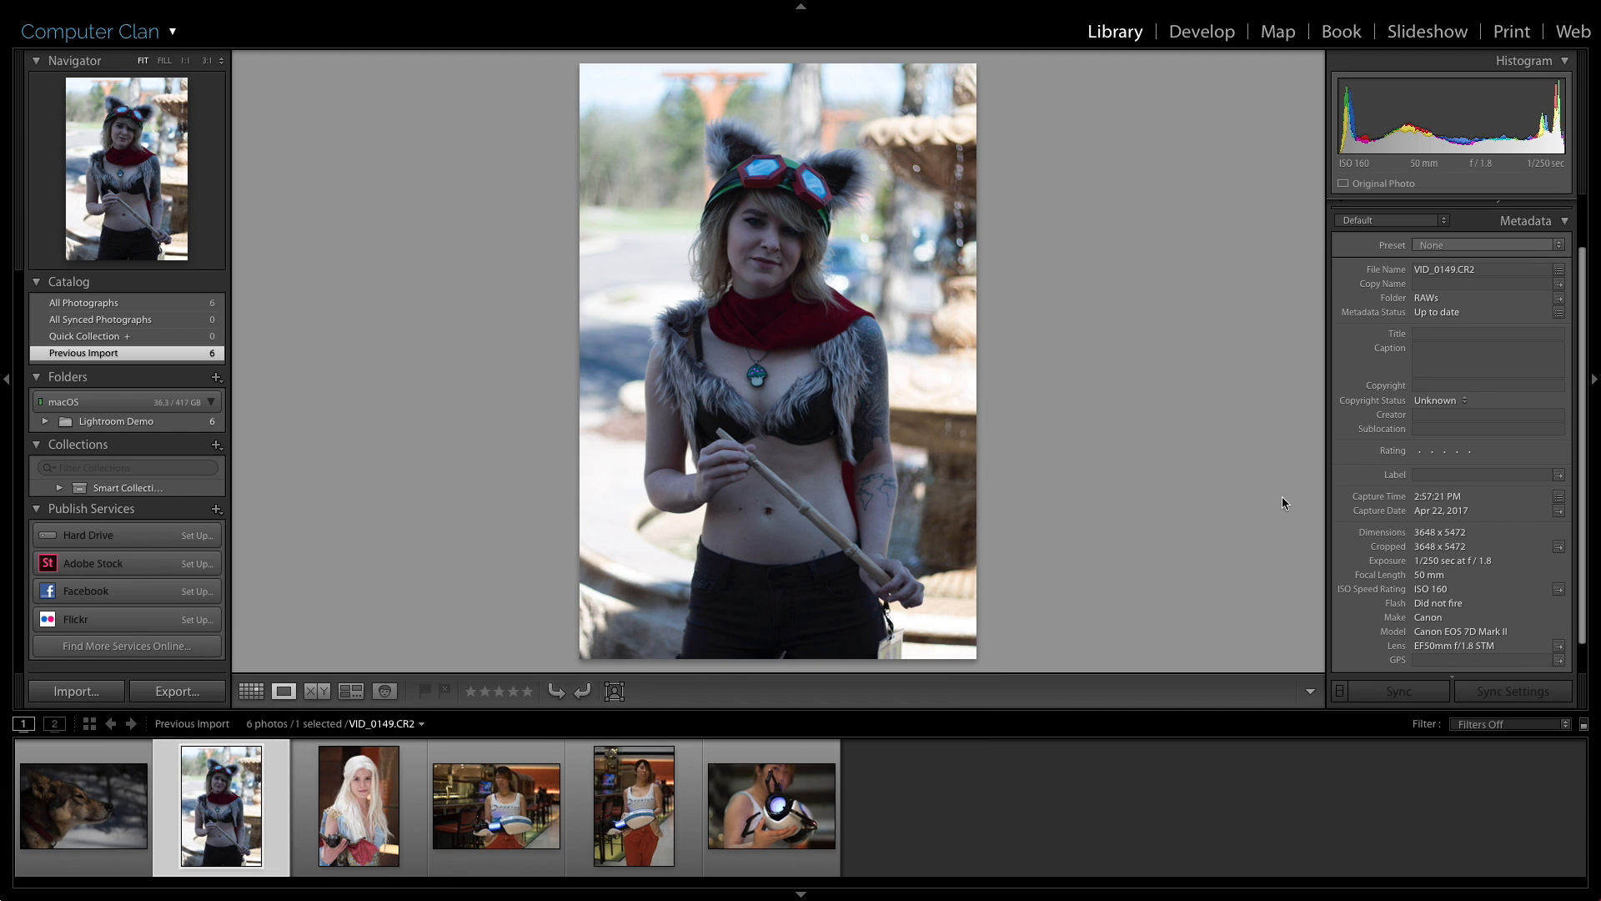
pyautogui.scroll(2, 1358, 425)
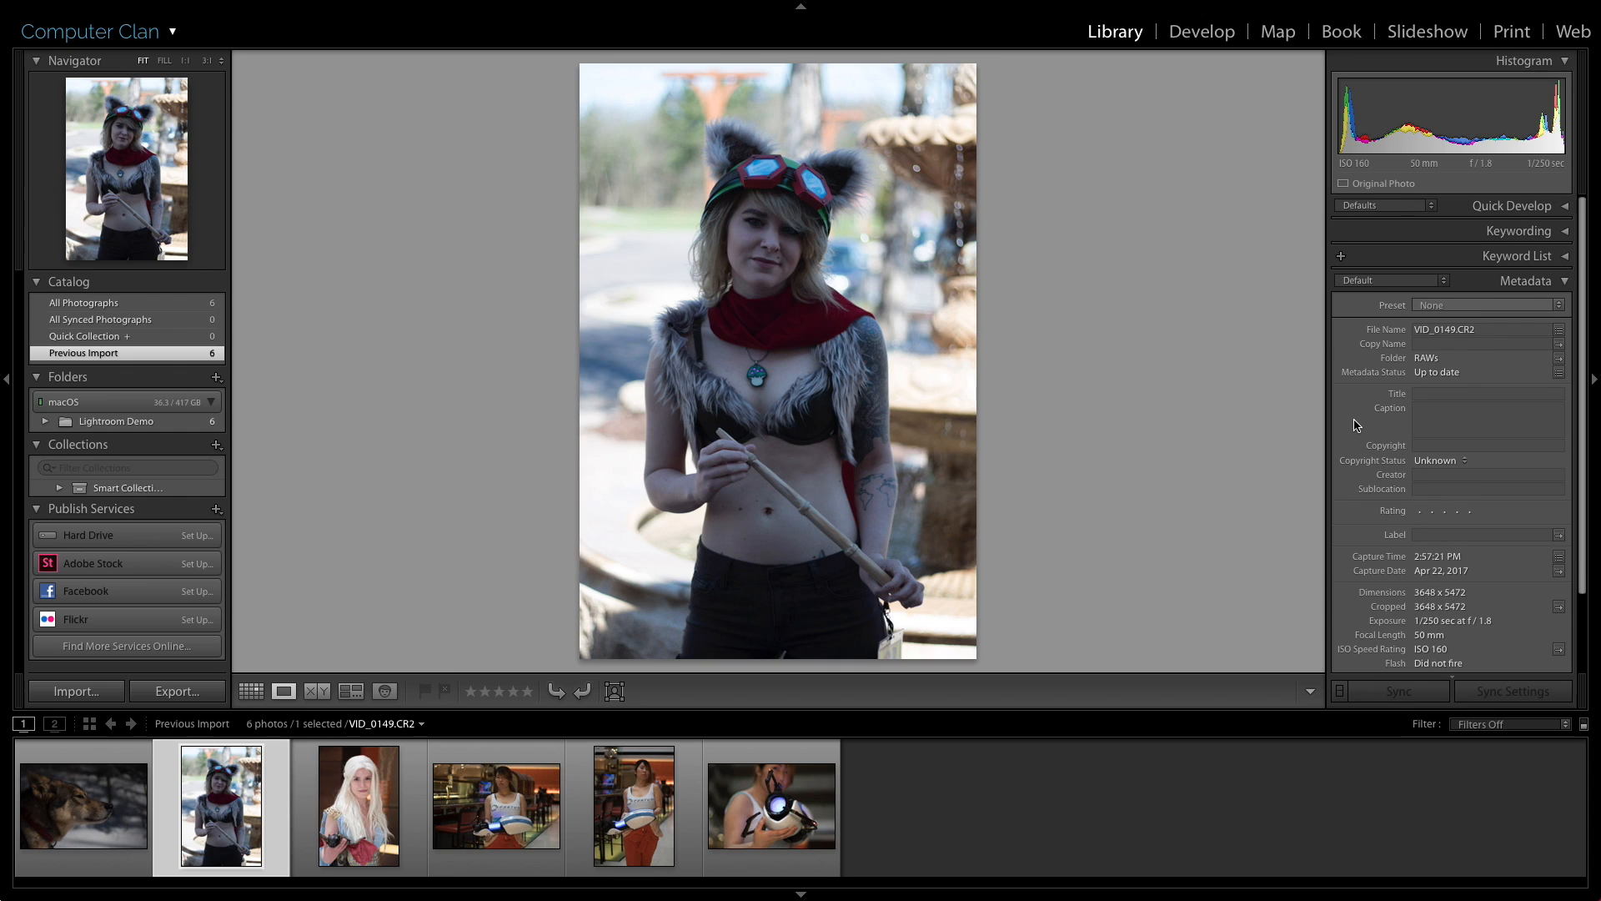
pyautogui.click(1531, 284)
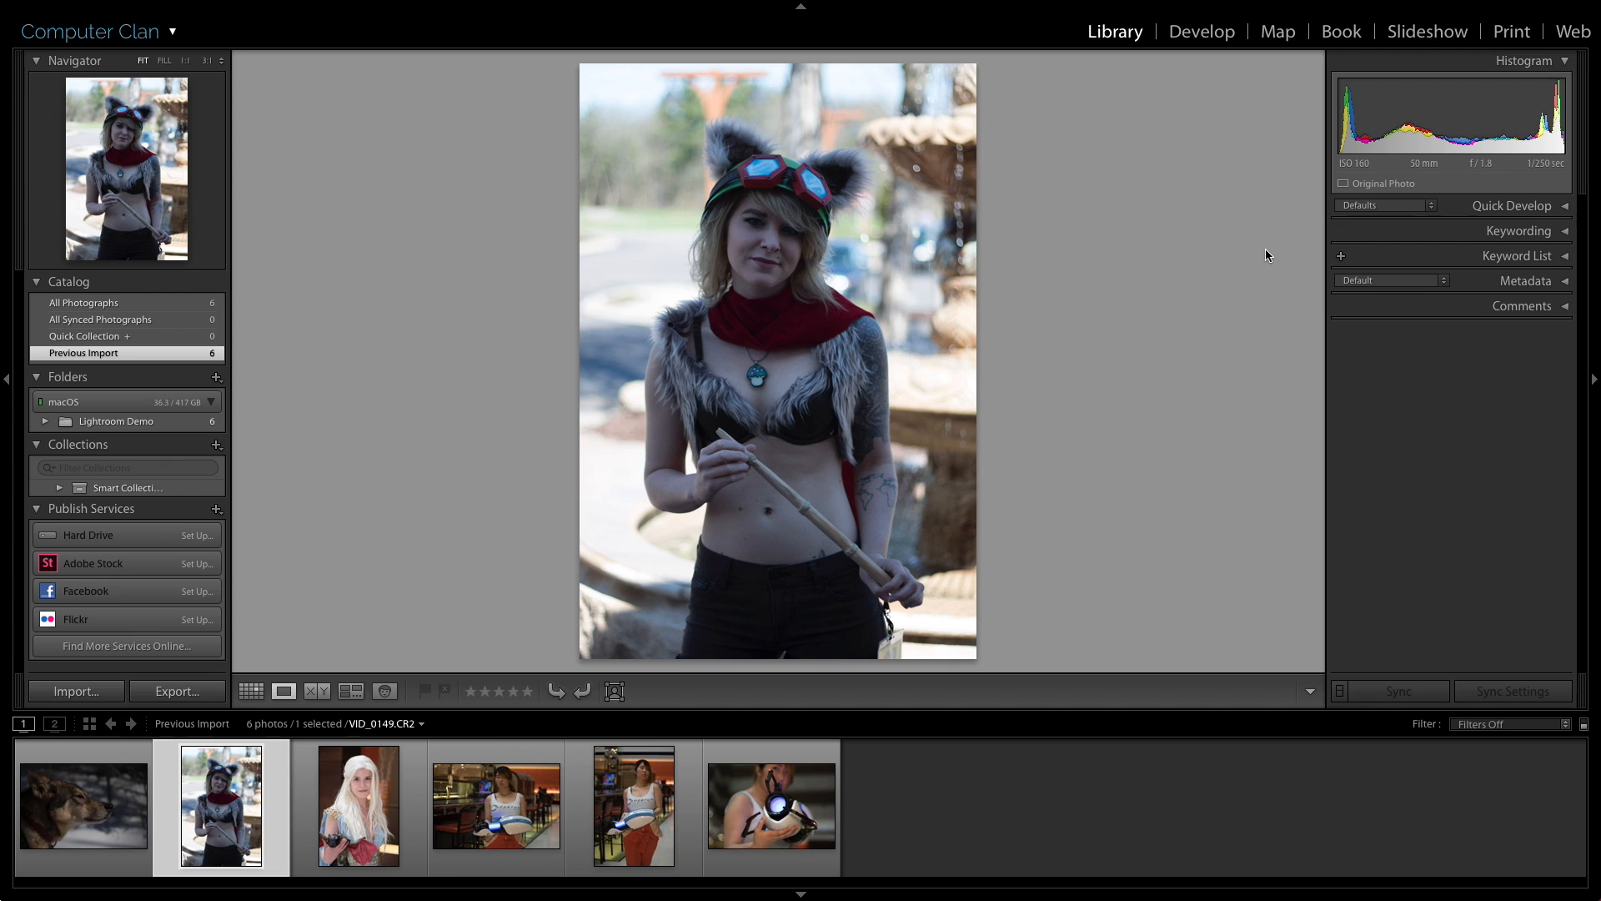
# Look through the Quick Develop white balance options, try Auto Tone on the photo, undo it and collapse Quick Develop.
pyautogui.click(1518, 208)
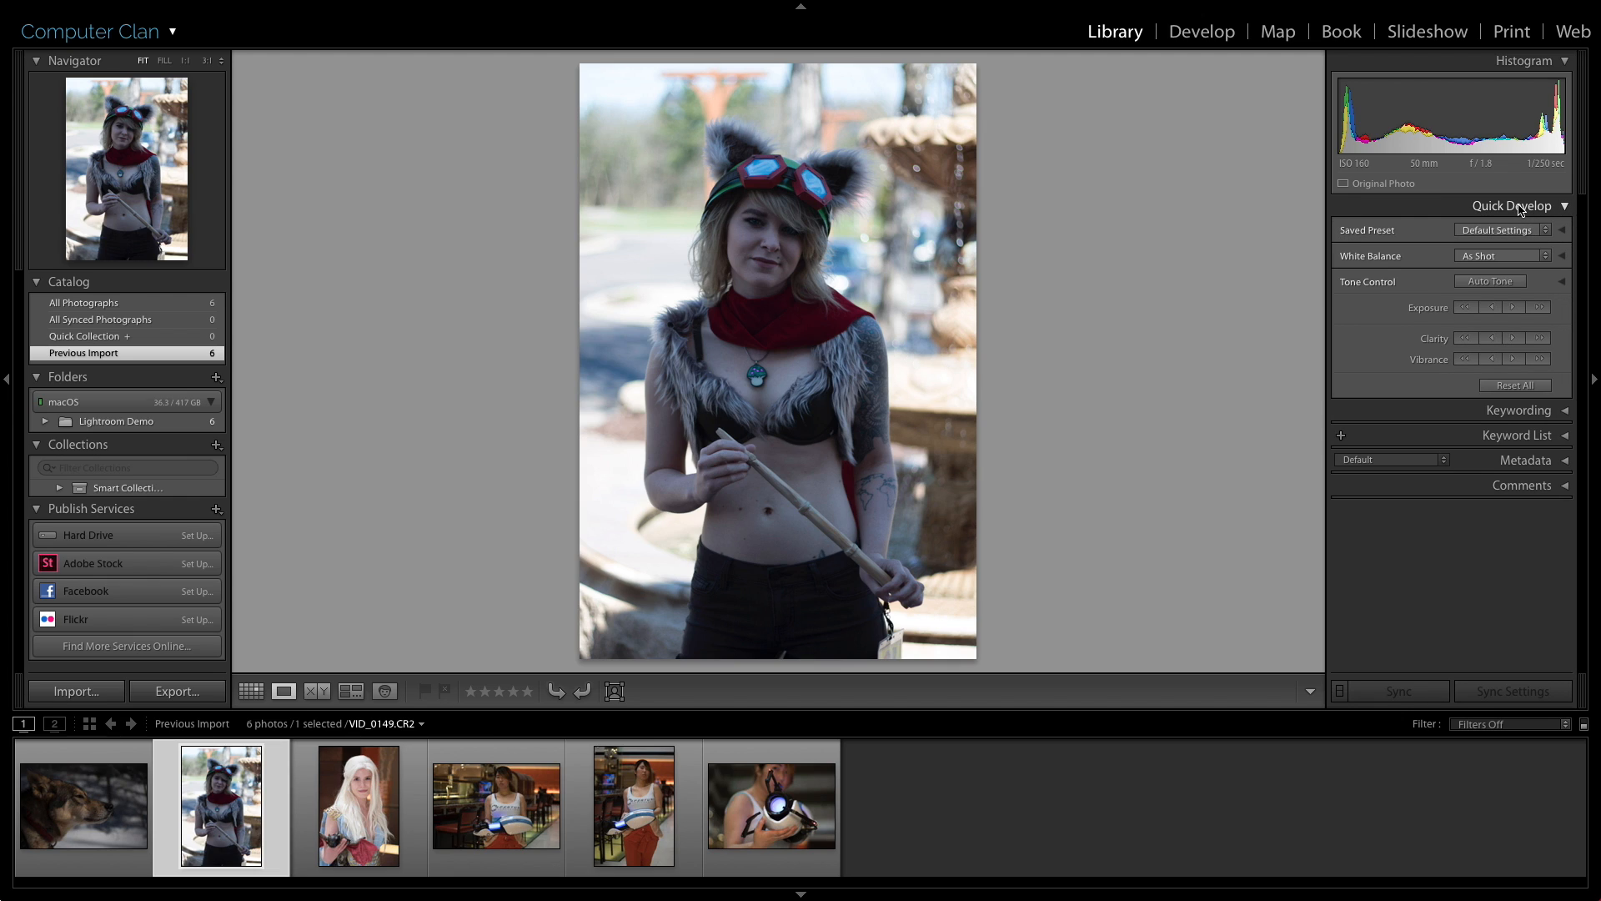
pyautogui.click(1546, 256)
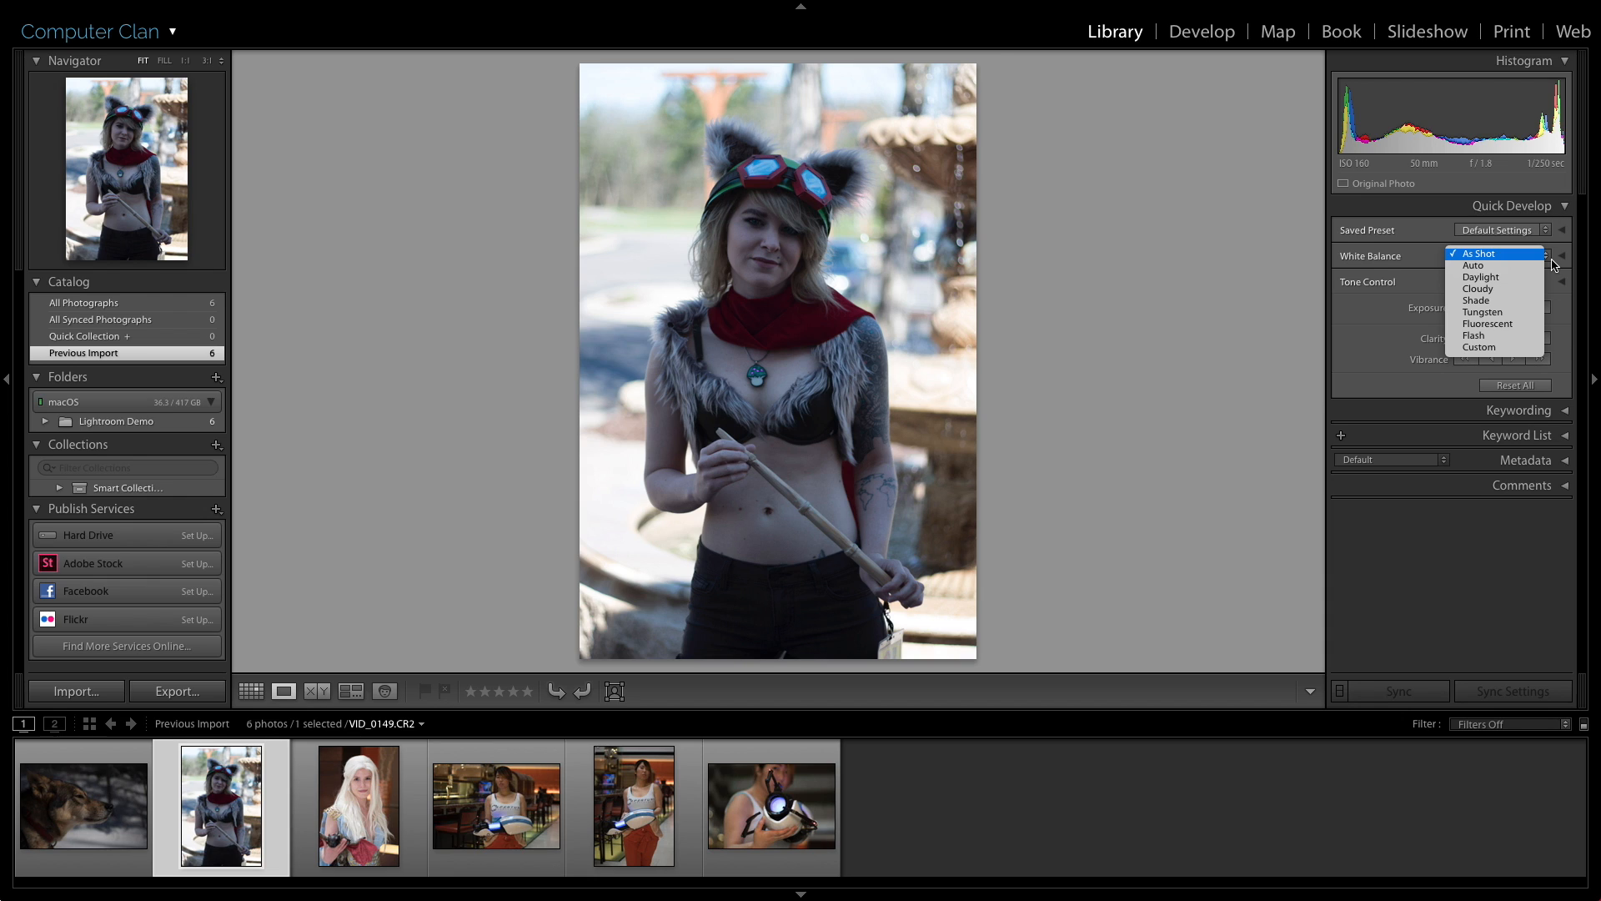
pyautogui.click(1364, 264)
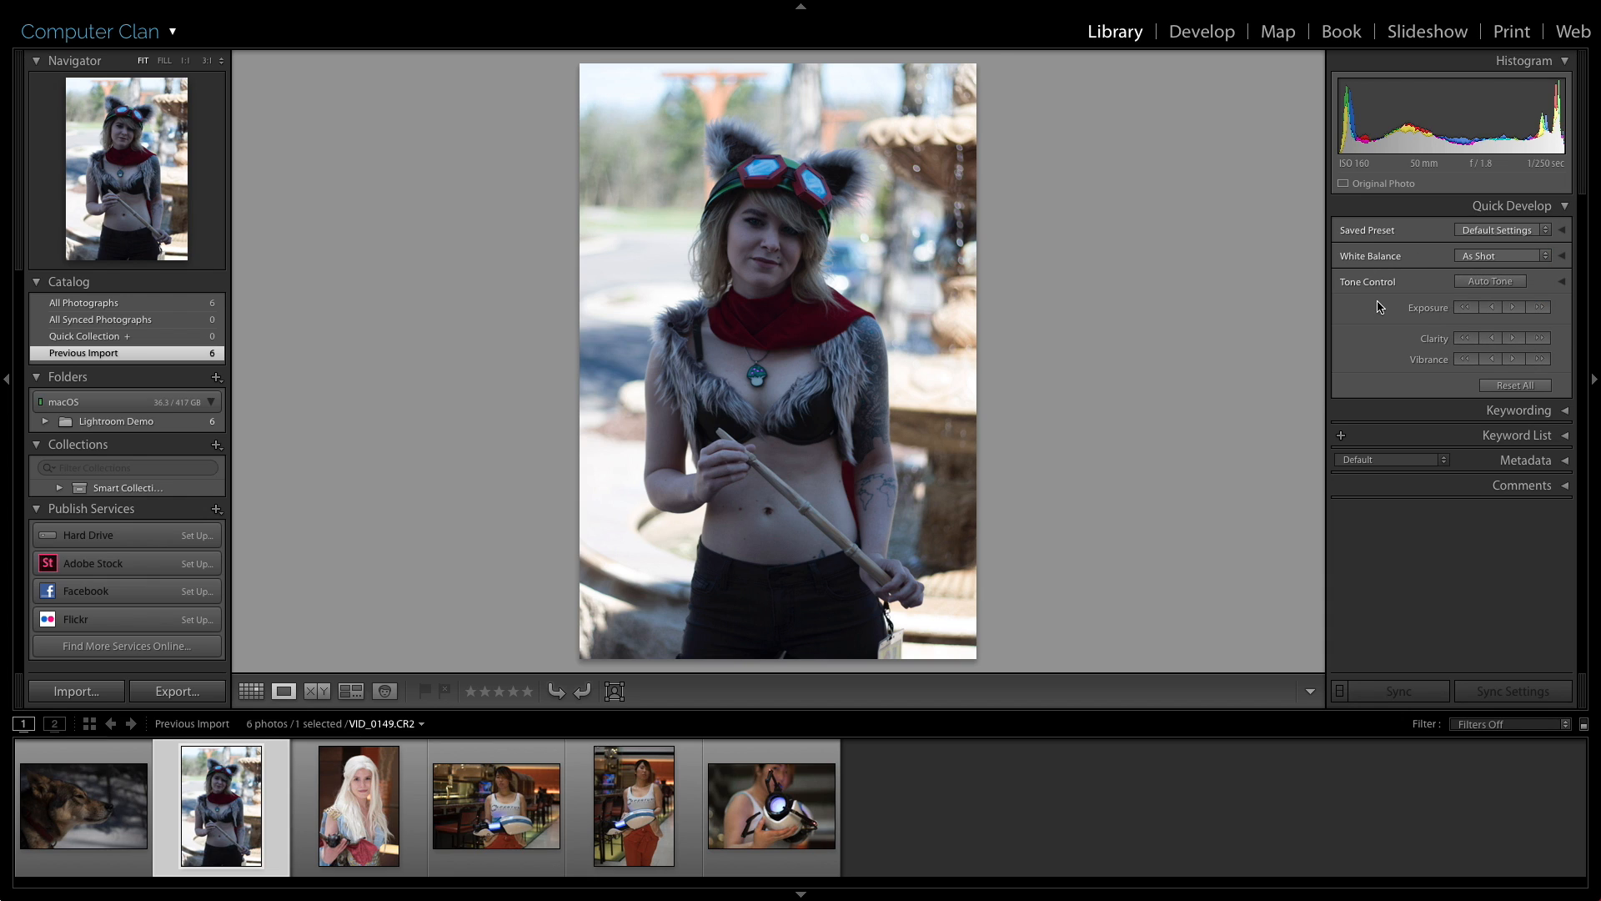
pyautogui.click(1478, 282)
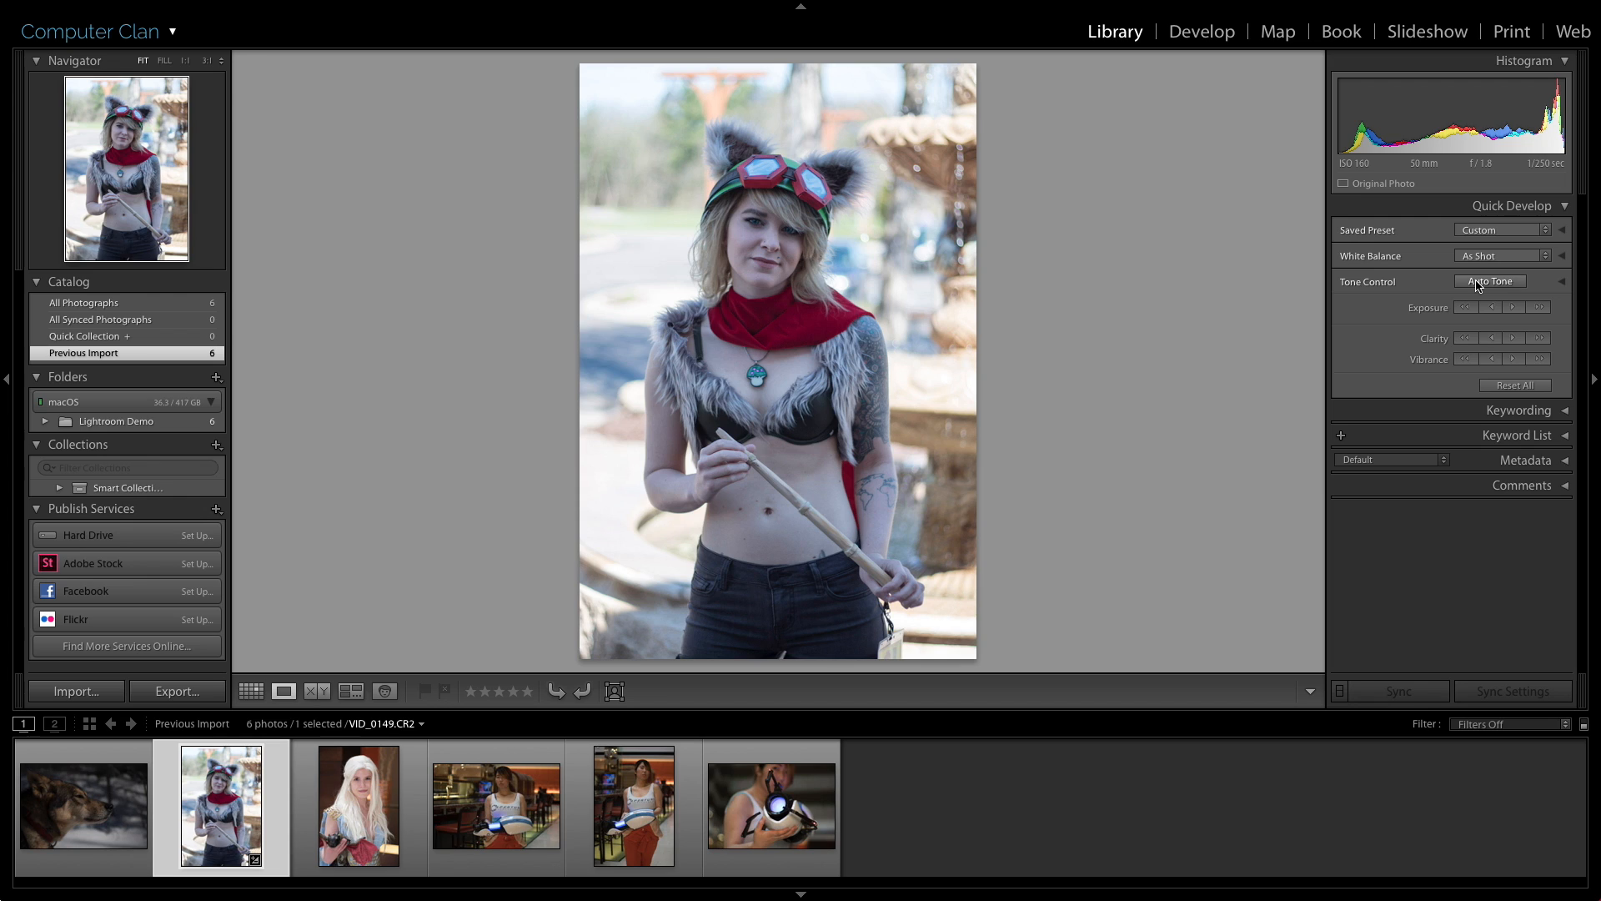
pyautogui.press('super+z')
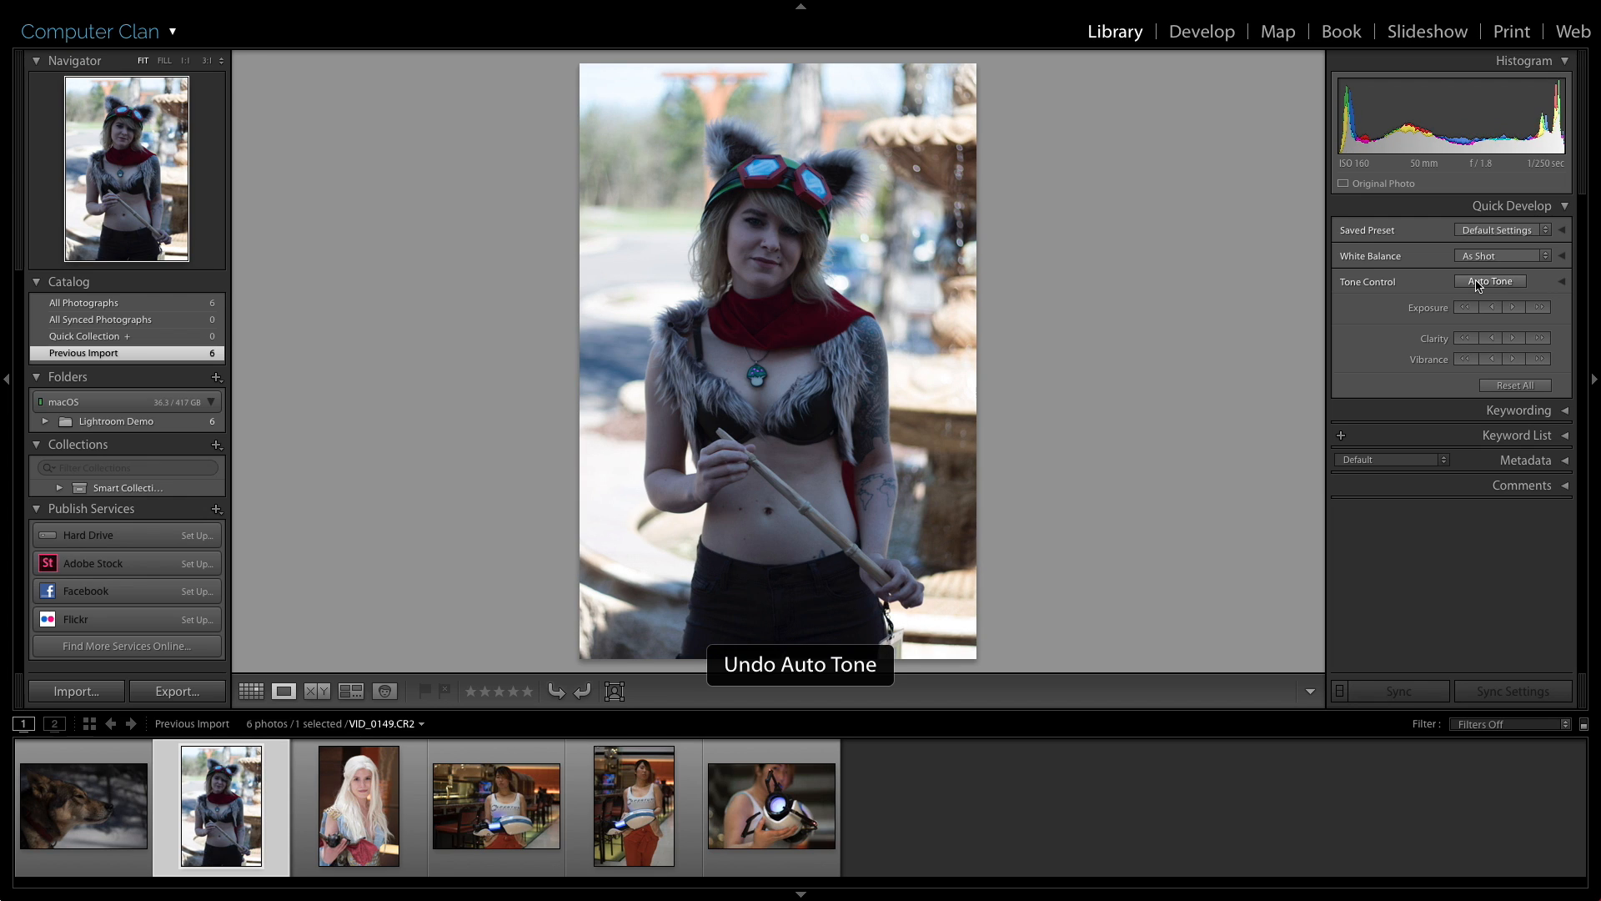
pyautogui.click(1486, 207)
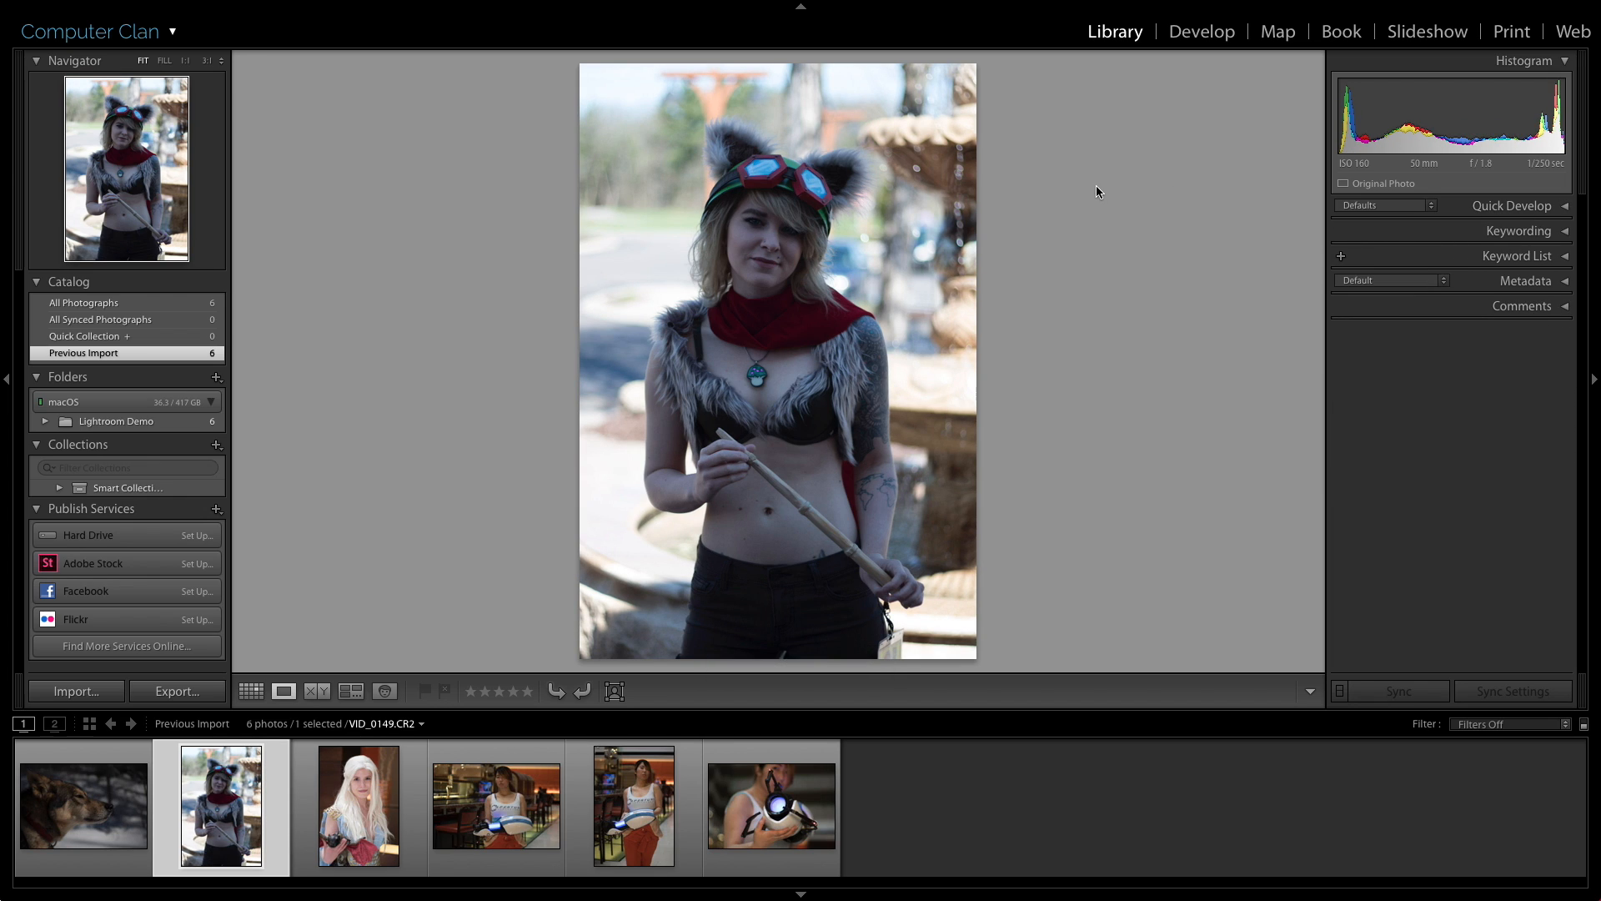
# Open the photo in the Develop module and turn on the shadow and highlight clipping warnings.
pyautogui.click(1181, 33)
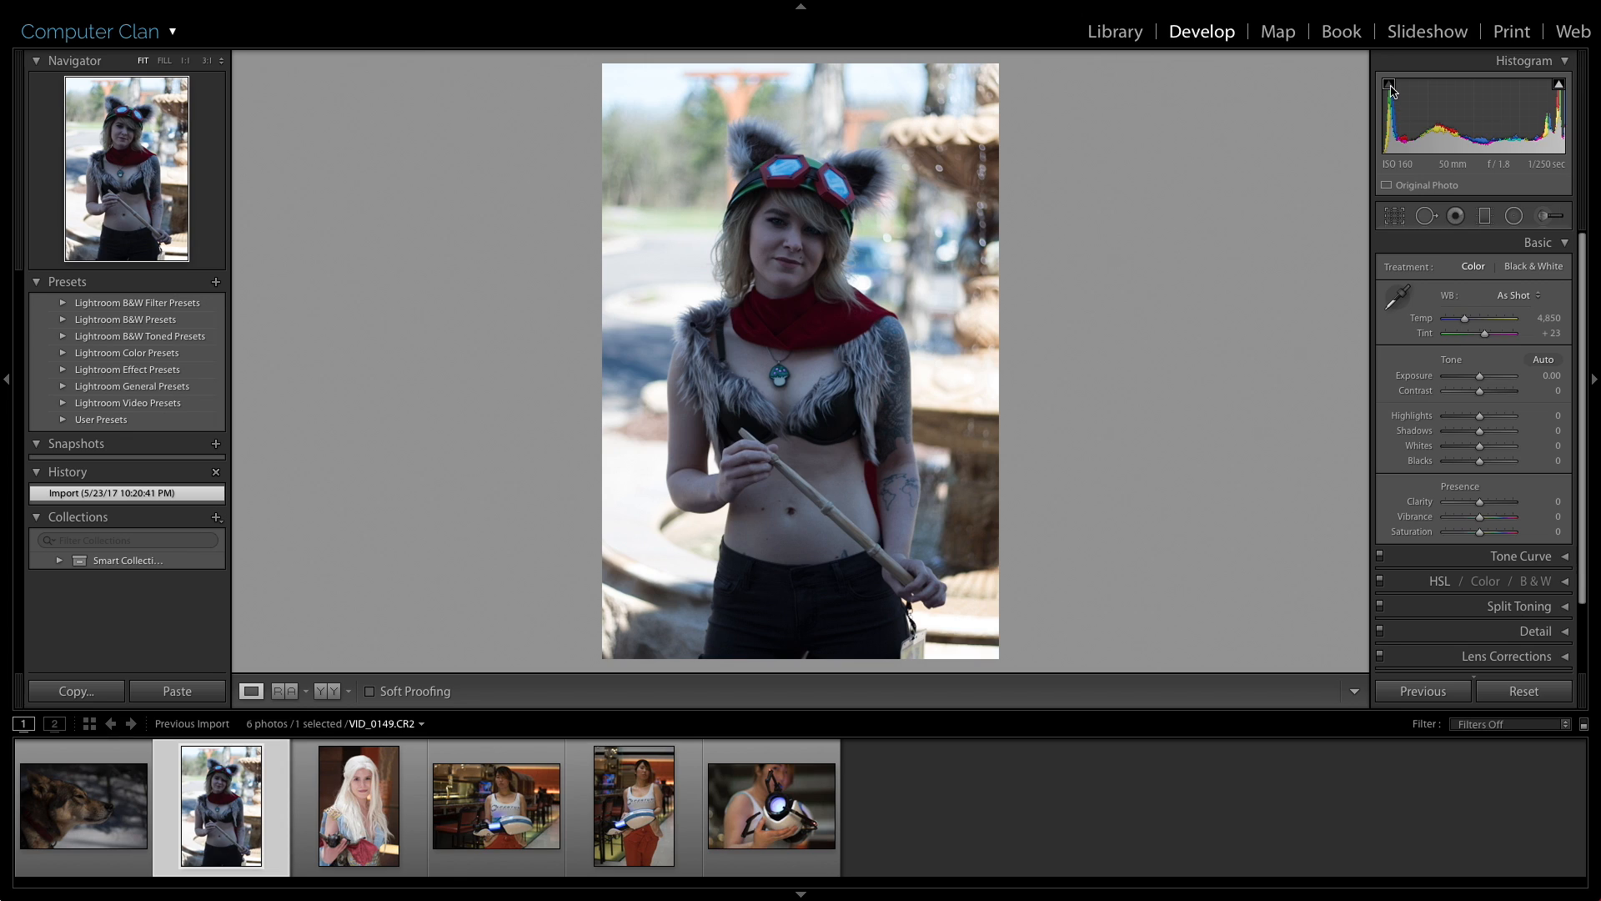
pyautogui.moveTo(1560, 90)
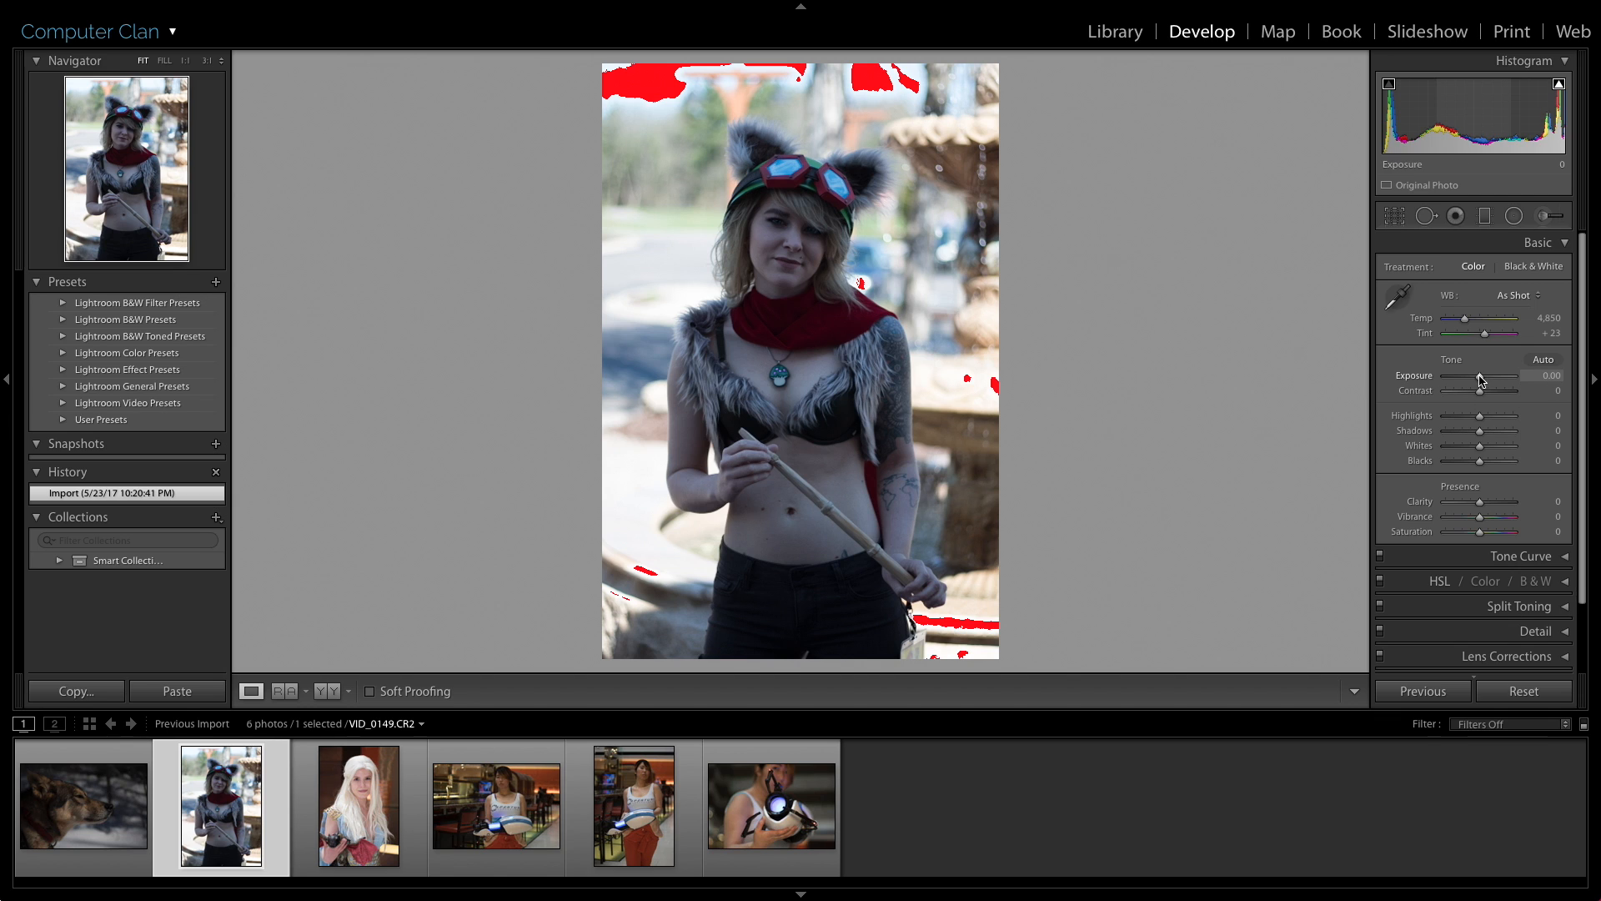
# Try lowering Exposure to -5.00 to demonstrate shadow clipping, and undo the change.
pyautogui.moveTo(1480, 381); pyautogui.dragTo(936, 288)
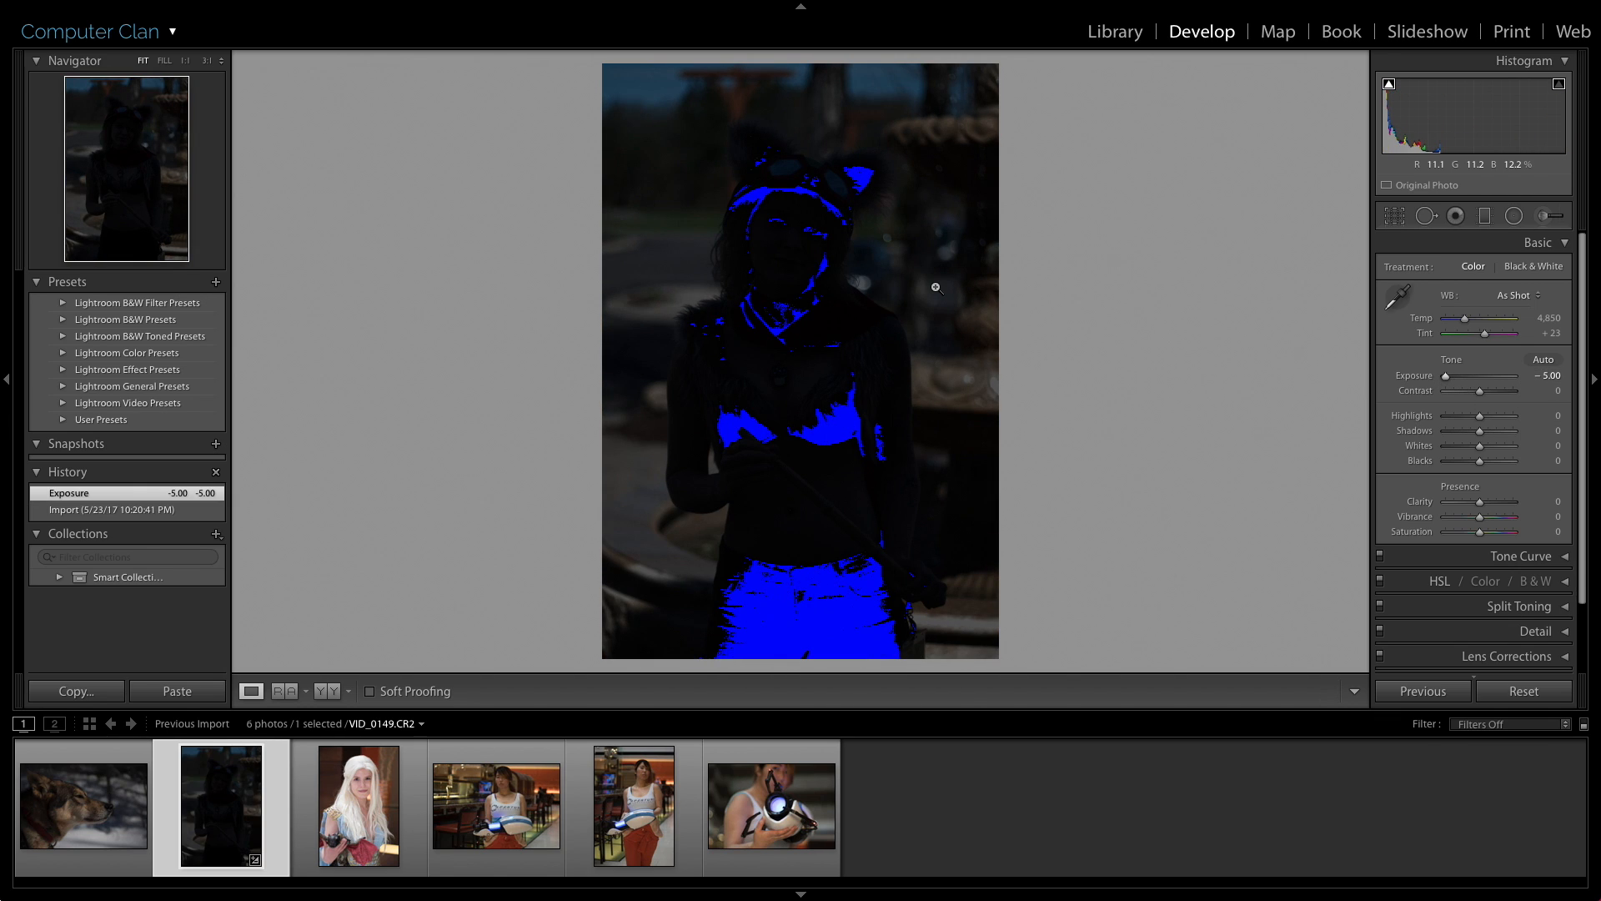
pyautogui.hotkey('ctrl', 'z')
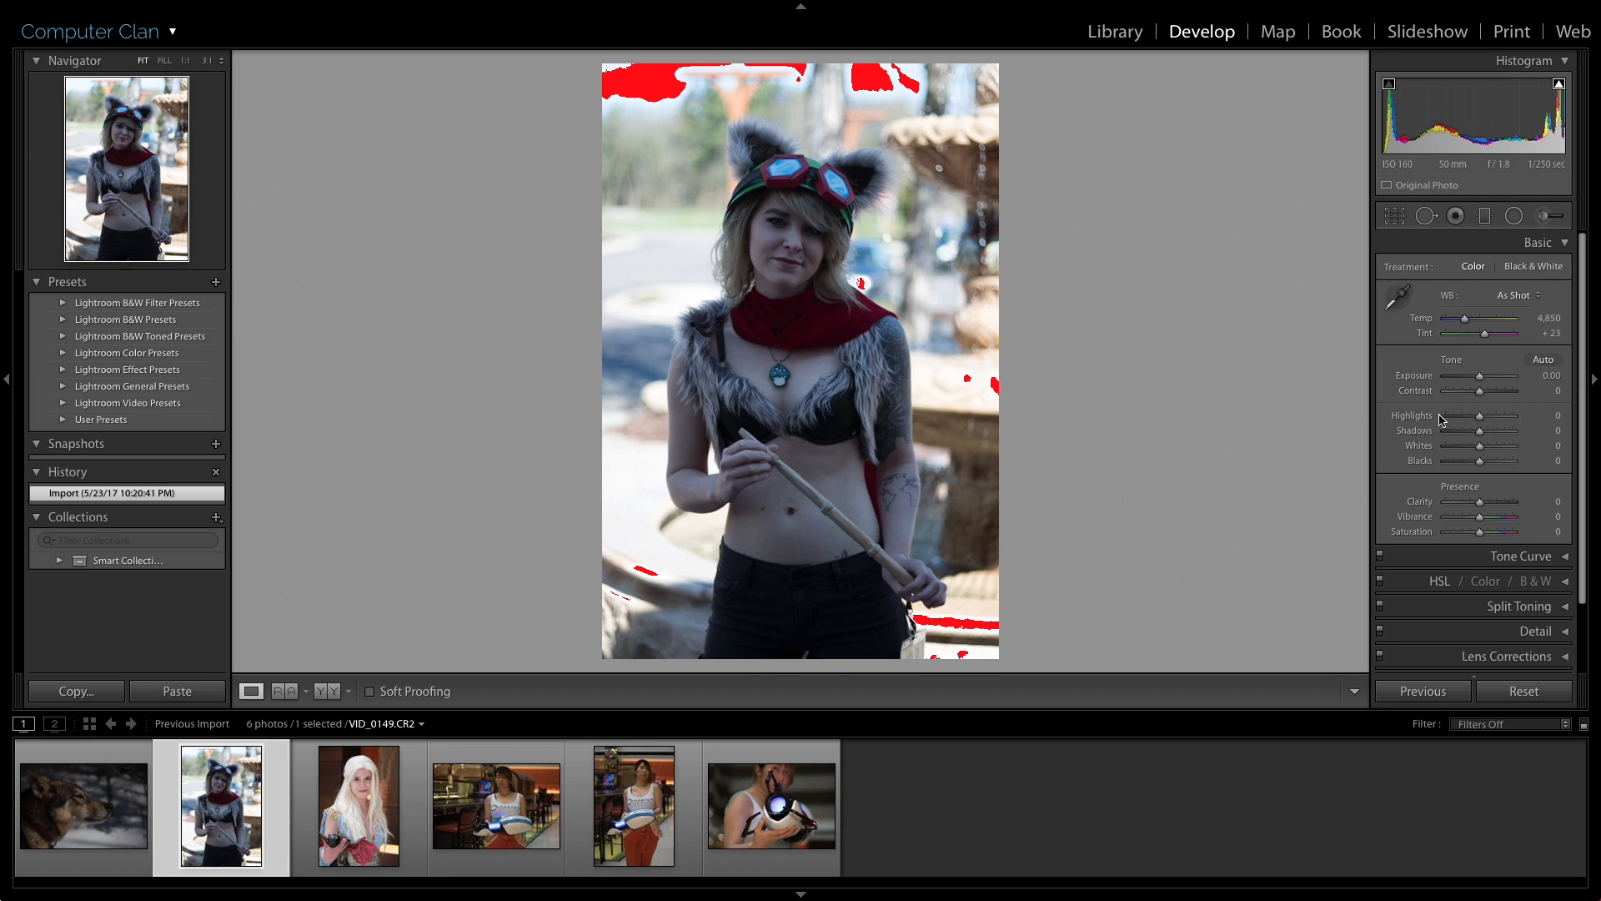
# Reduce the photo's Highlights to -72 and raise its Shadows to +63.
pyautogui.scroll(-2, 1442, 419)
pyautogui.scroll(2, 1468, 446)
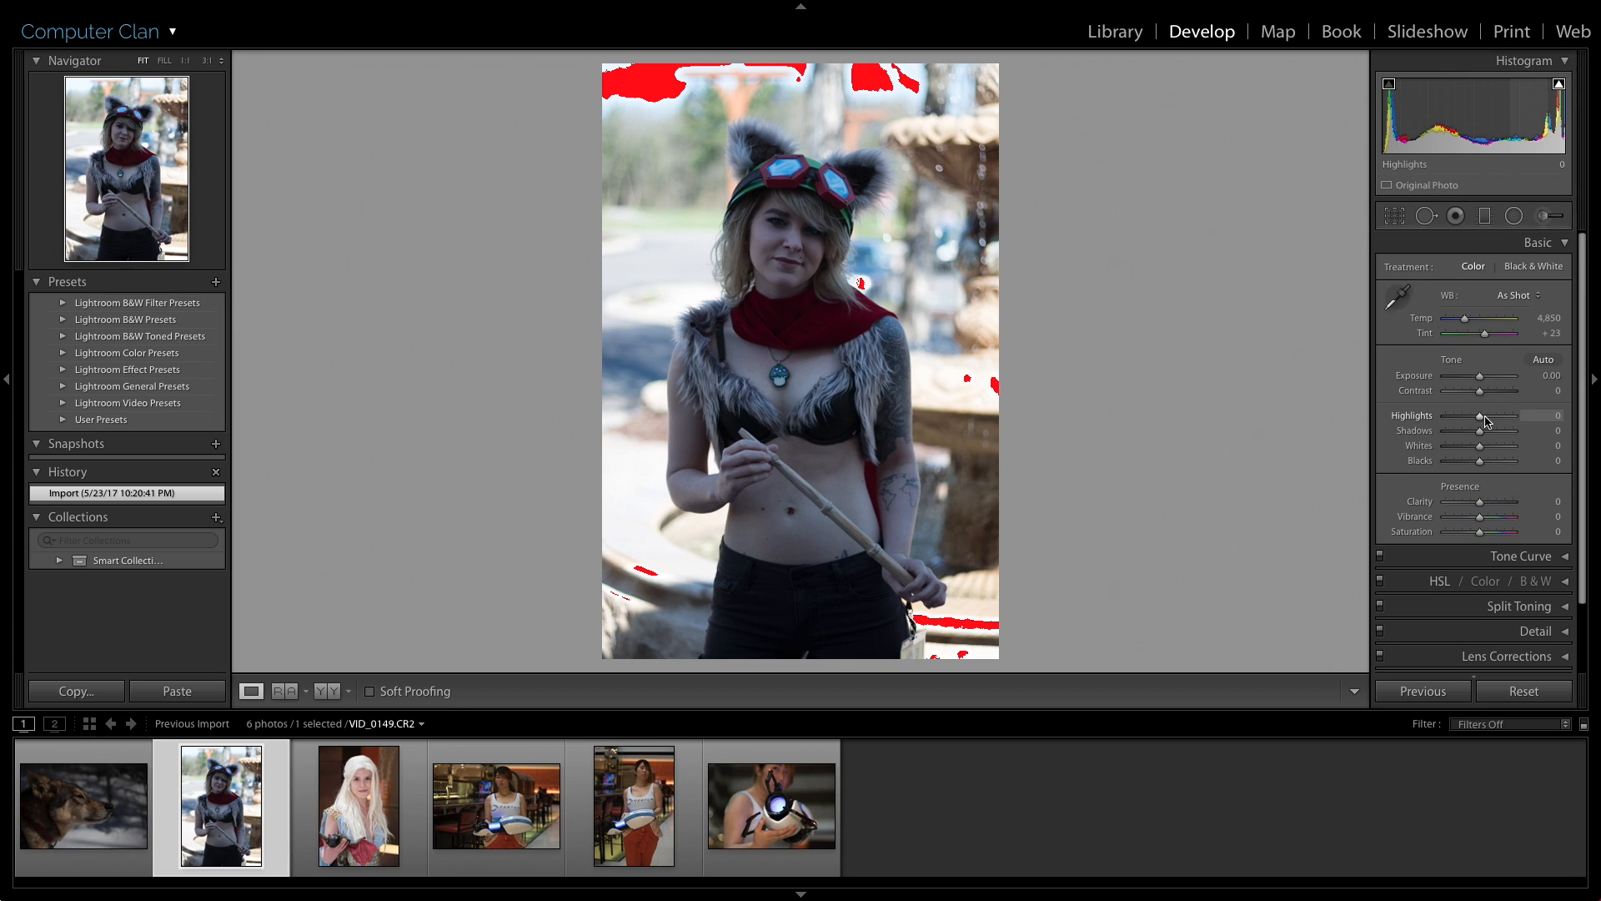
pyautogui.moveTo(1481, 420); pyautogui.dragTo(1456, 420)
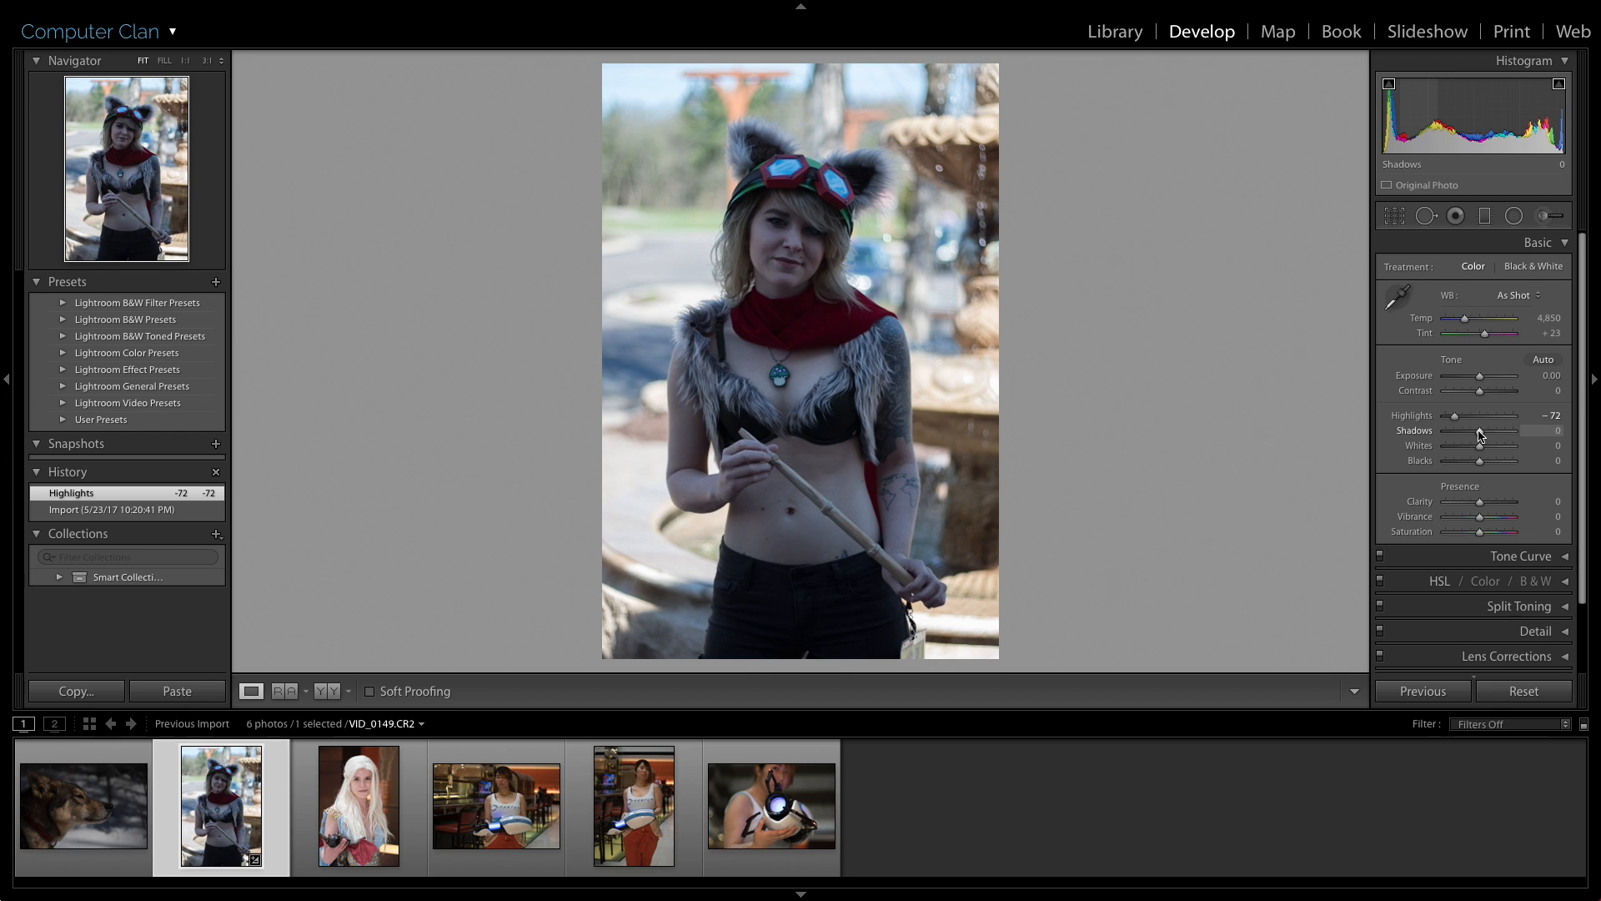
pyautogui.moveTo(1479, 433); pyautogui.dragTo(1502, 435)
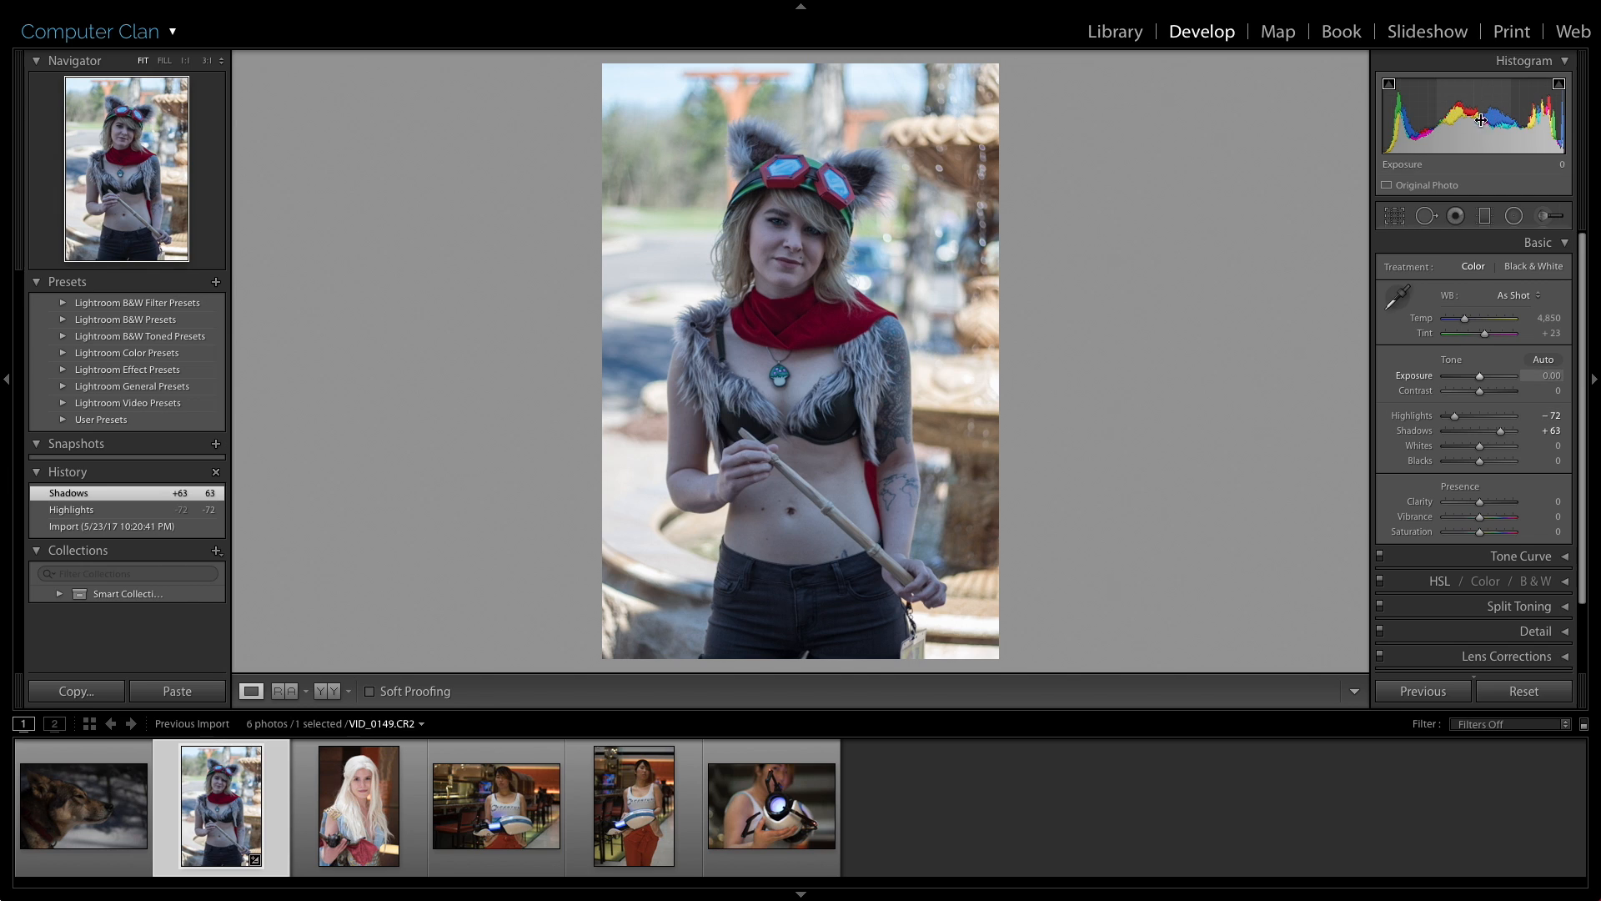
# Undo the Shadows and Highlights adjustments and redo both to compare the photo before and after.
pyautogui.hotkey('ctrl', 'z')
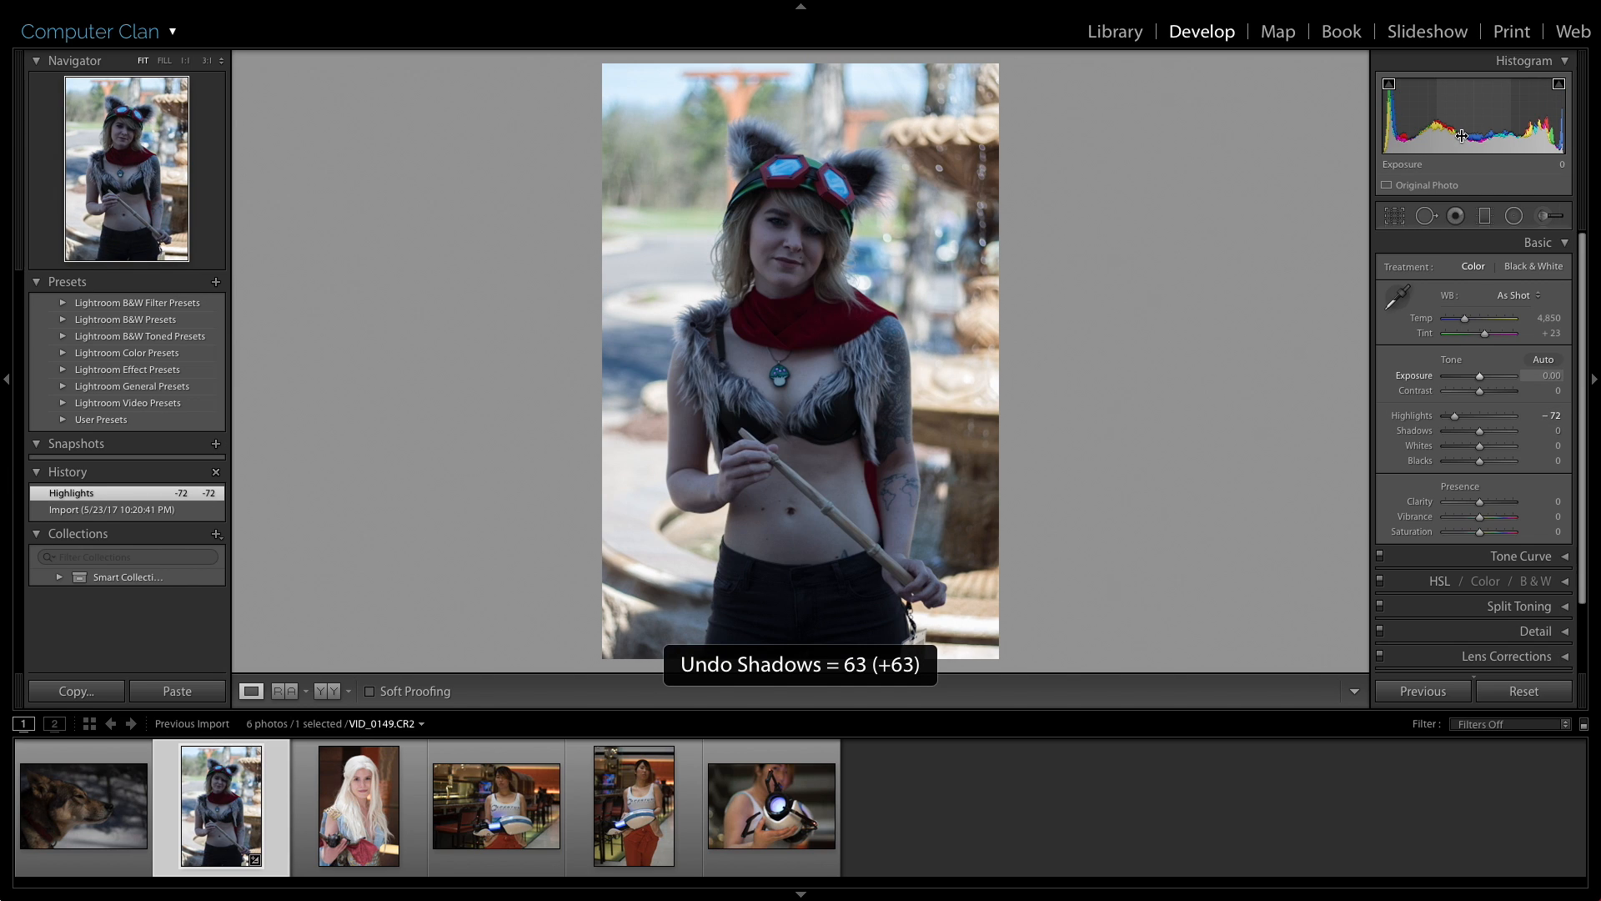
pyautogui.hotkey('ctrl', 'z')
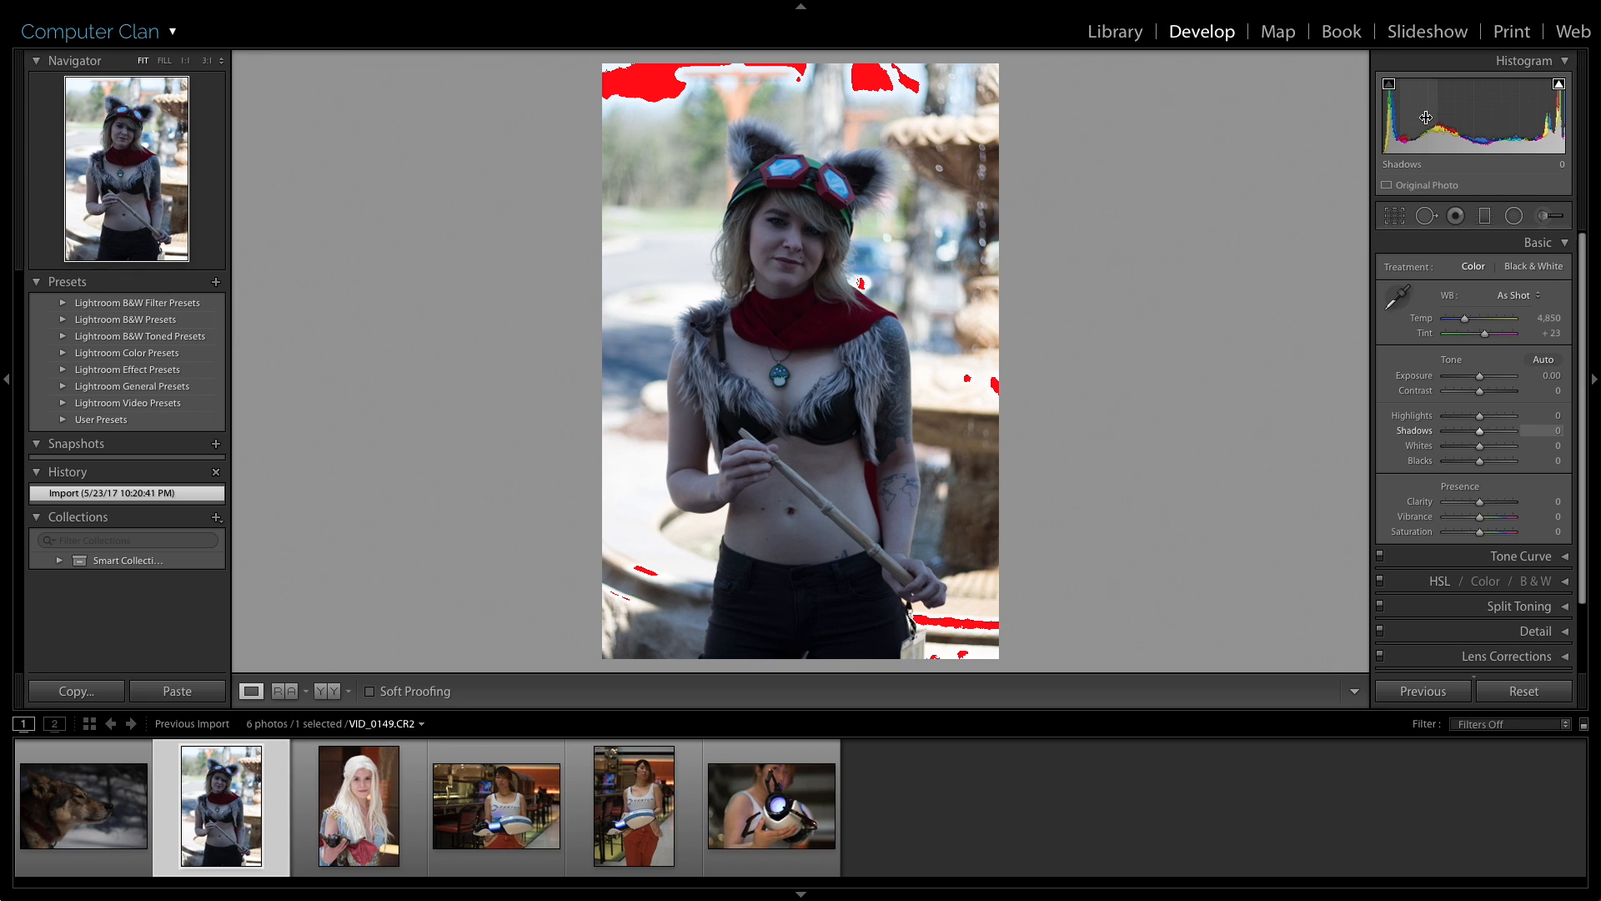
pyautogui.press('shift')
pyautogui.hotkey('ctrl', 'shift', 'z')
pyautogui.hotkey('ctrl', 'shift', 'z')
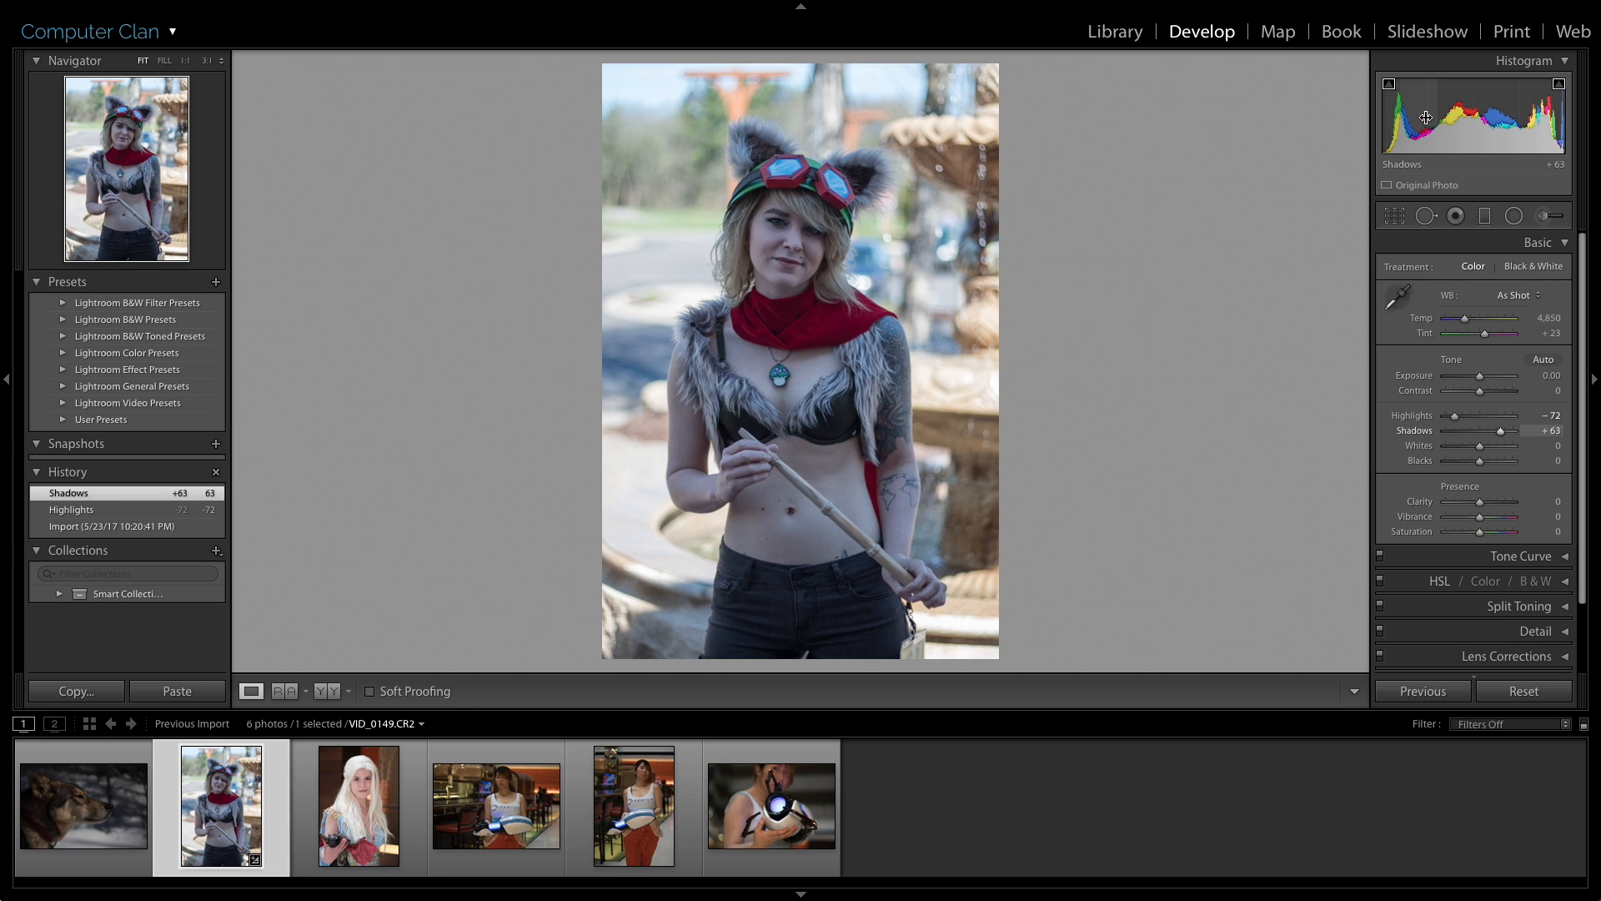
# Try different Exposure levels and settle the tone at Exposure +0.45, Shadows +43 and Highlights -93.
pyautogui.moveTo(1479, 375); pyautogui.dragTo(1485, 380)
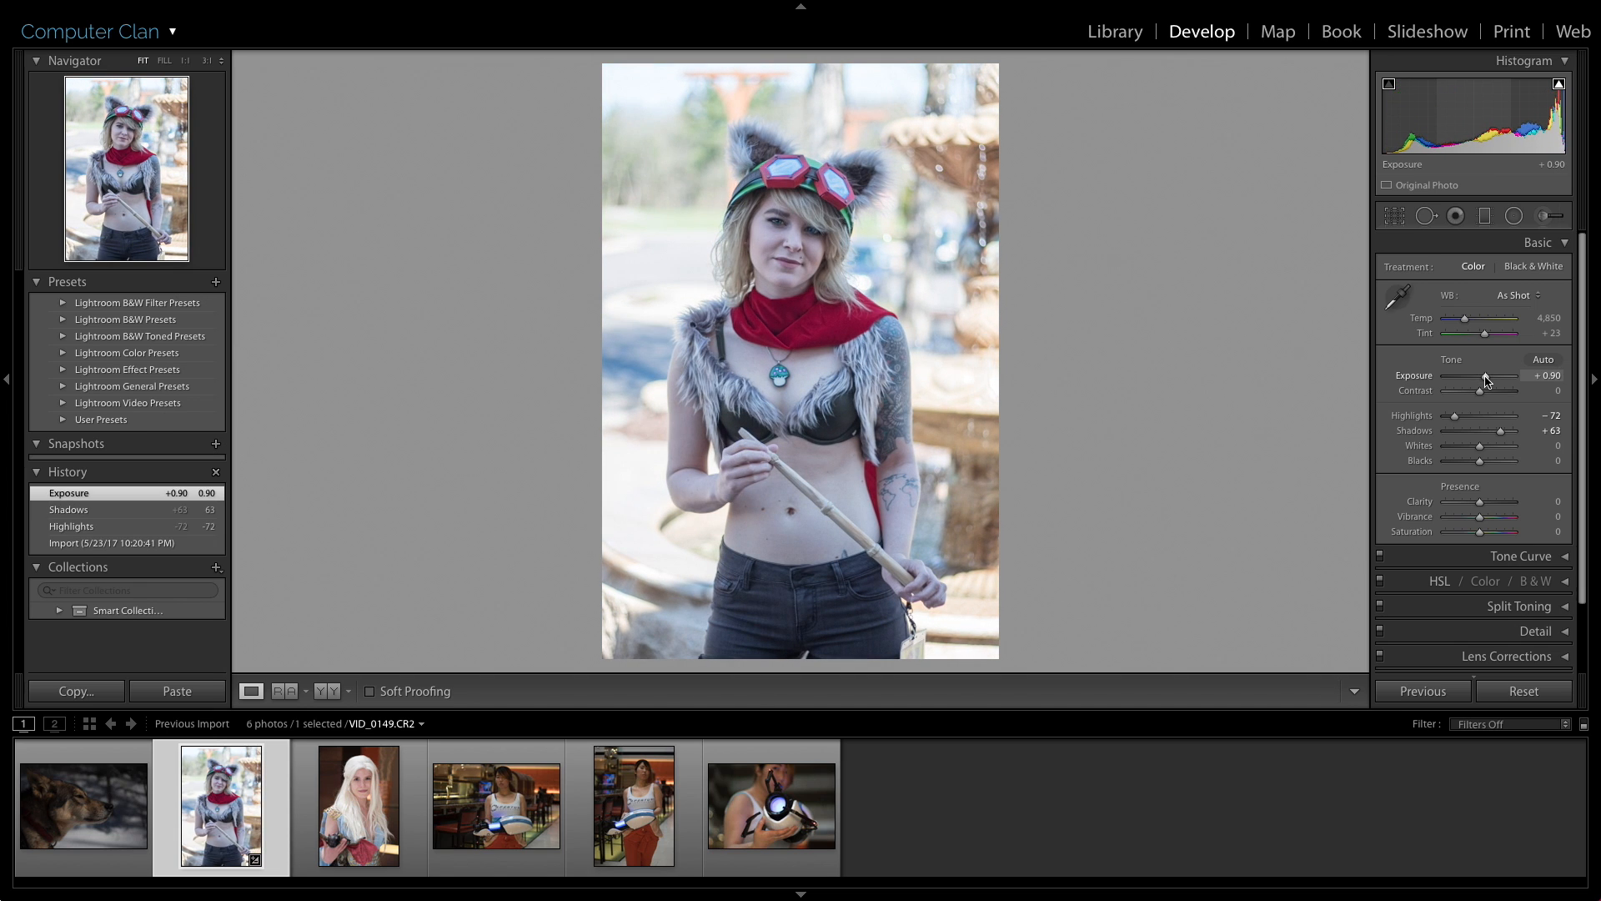
pyautogui.hotkey('ctrl', 'z')
pyautogui.moveTo(1473, 379); pyautogui.dragTo(1484, 378)
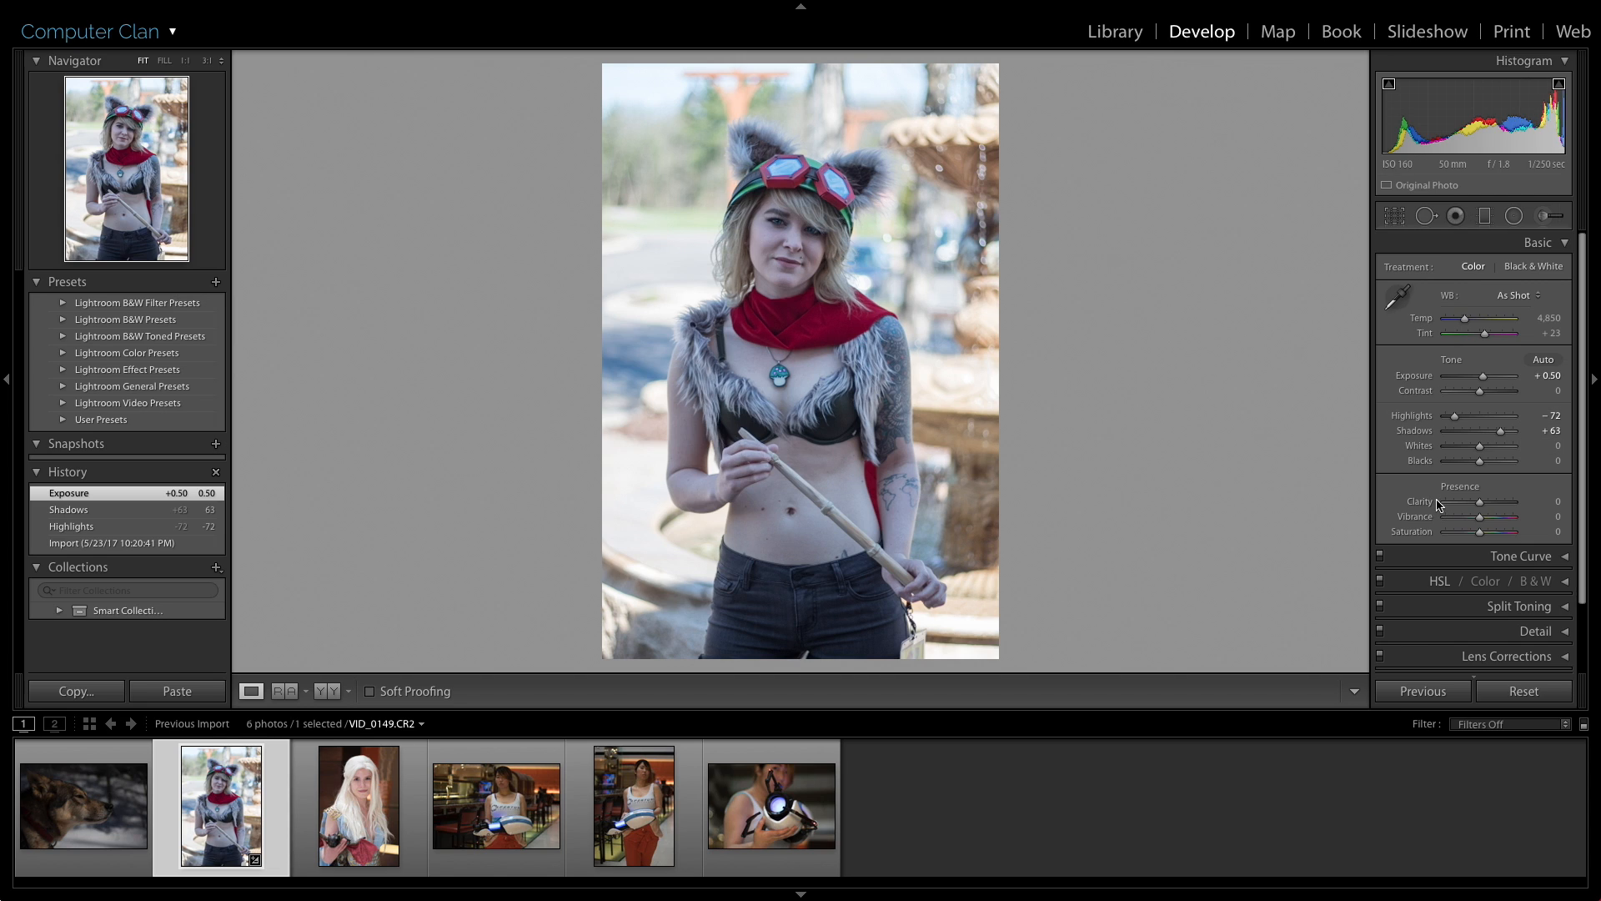
pyautogui.moveTo(1485, 378); pyautogui.dragTo(1448, 418)
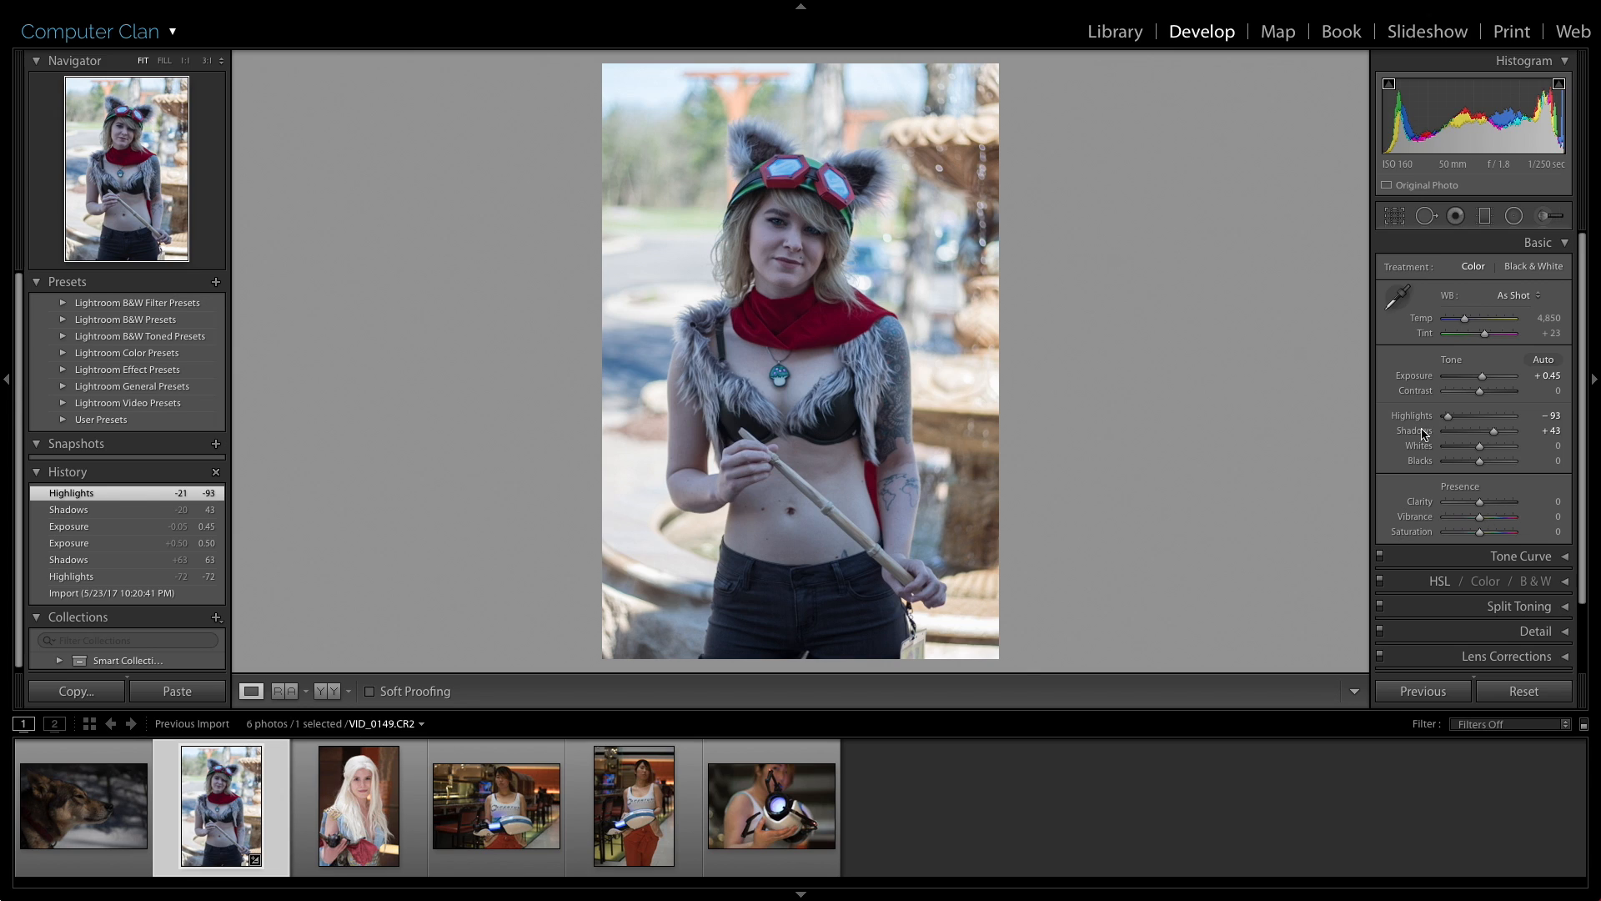
# Try a Yellow saturation of +100 in the HSL adjustments, compare it with the previous state and undo it.
pyautogui.scroll(-1, 1408, 490)
pyautogui.scroll(-2, 1408, 490)
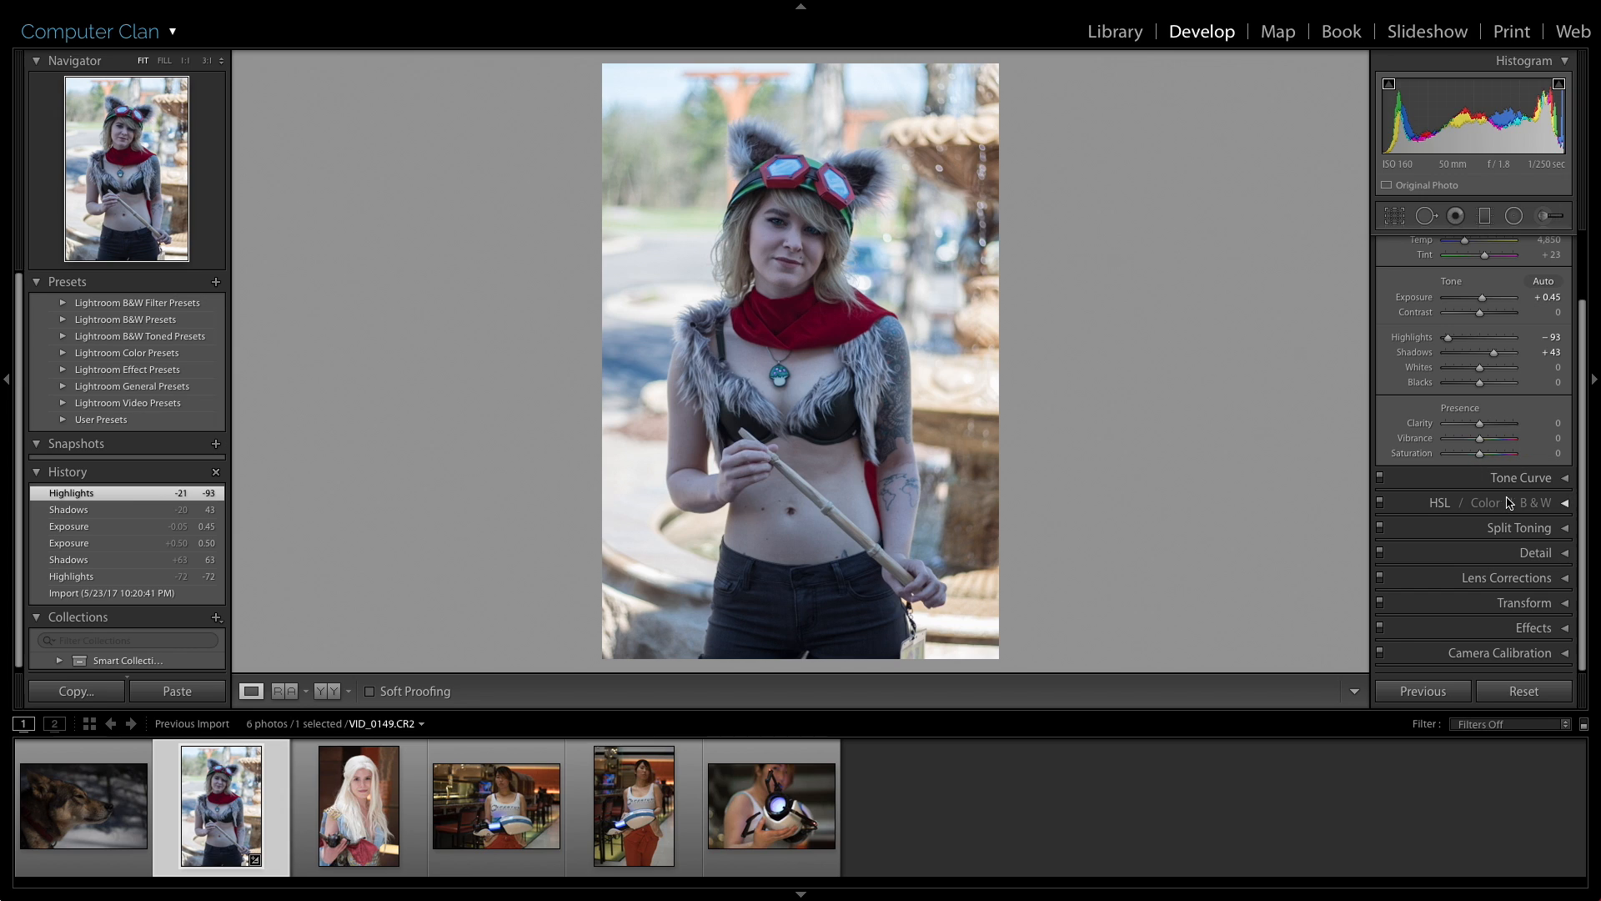
pyautogui.click(1565, 504)
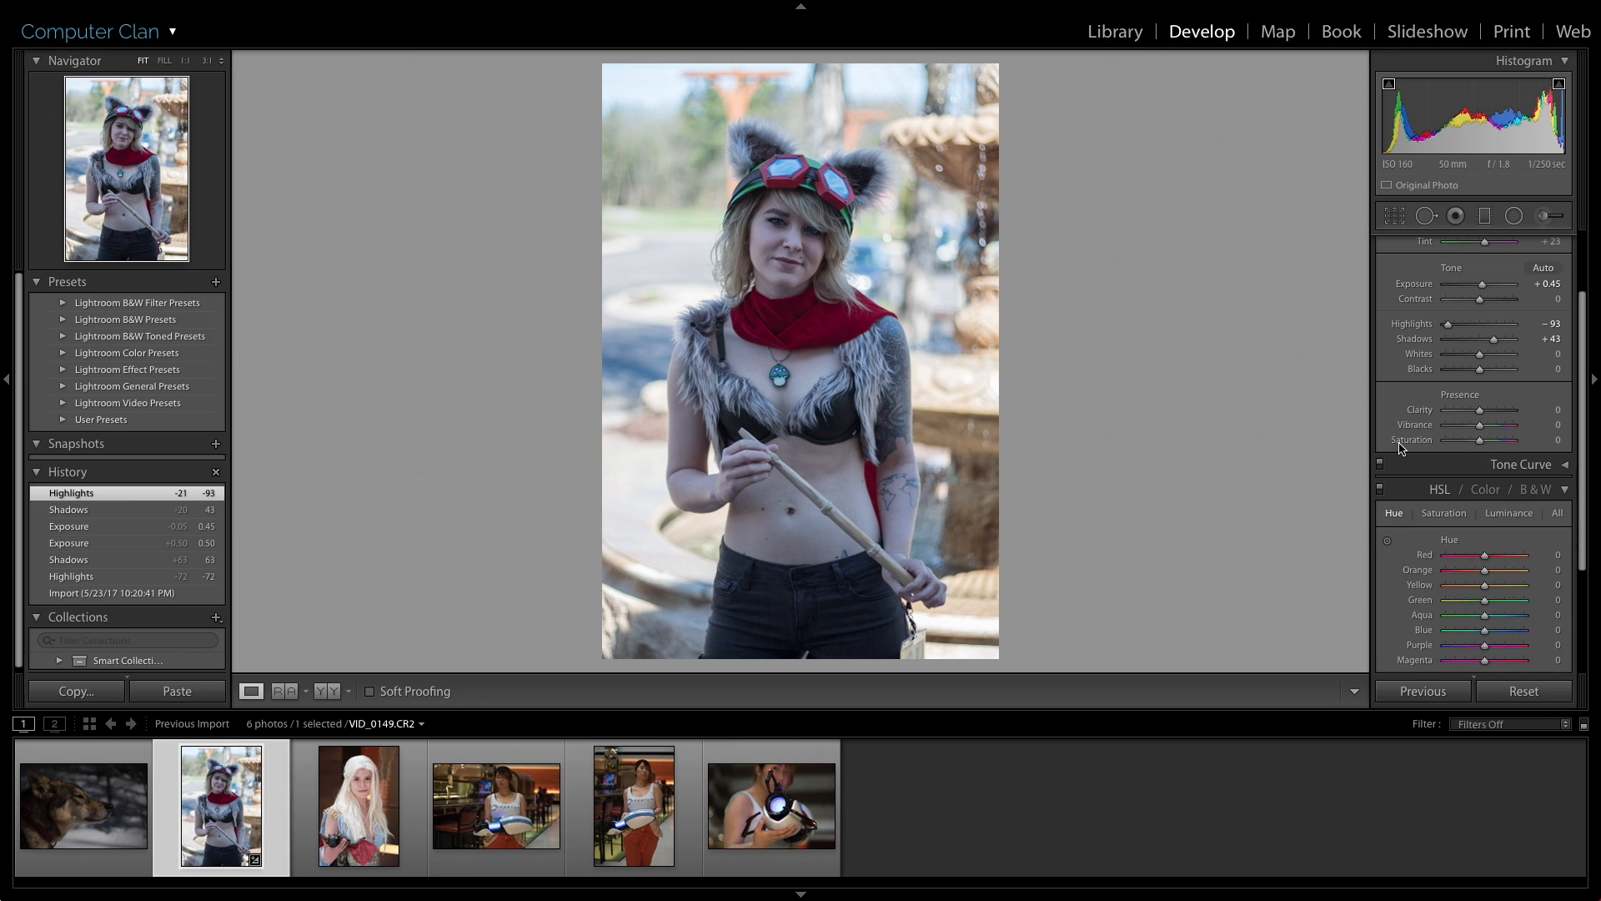
pyautogui.scroll(-3, 1435, 451)
pyautogui.click(1434, 451)
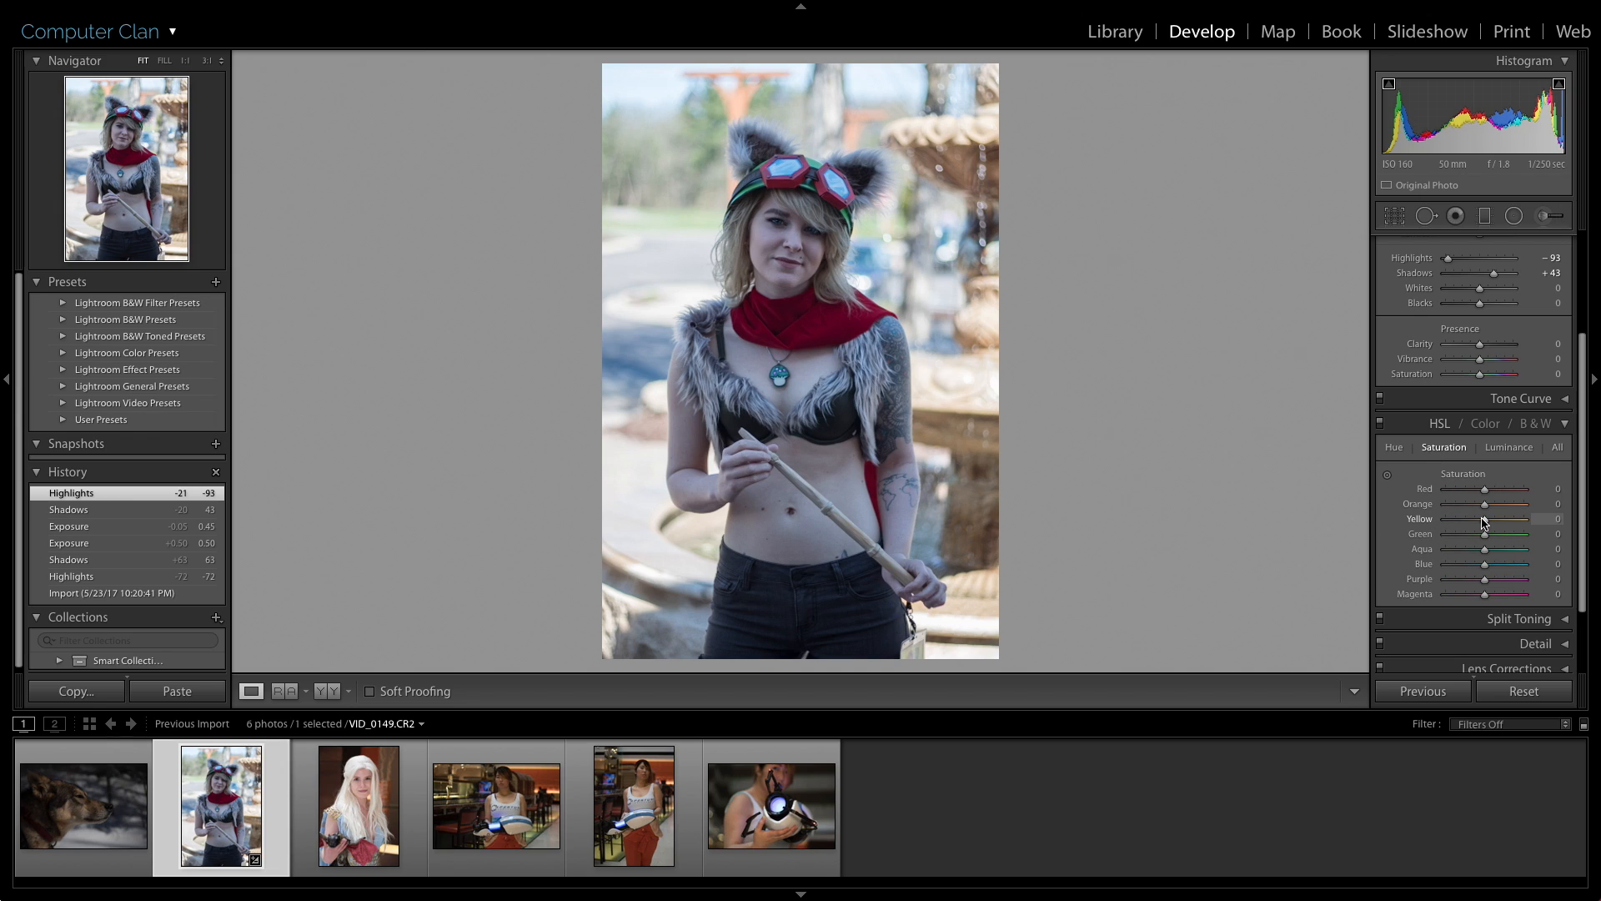
pyautogui.moveTo(1483, 522); pyautogui.dragTo(1587, 527)
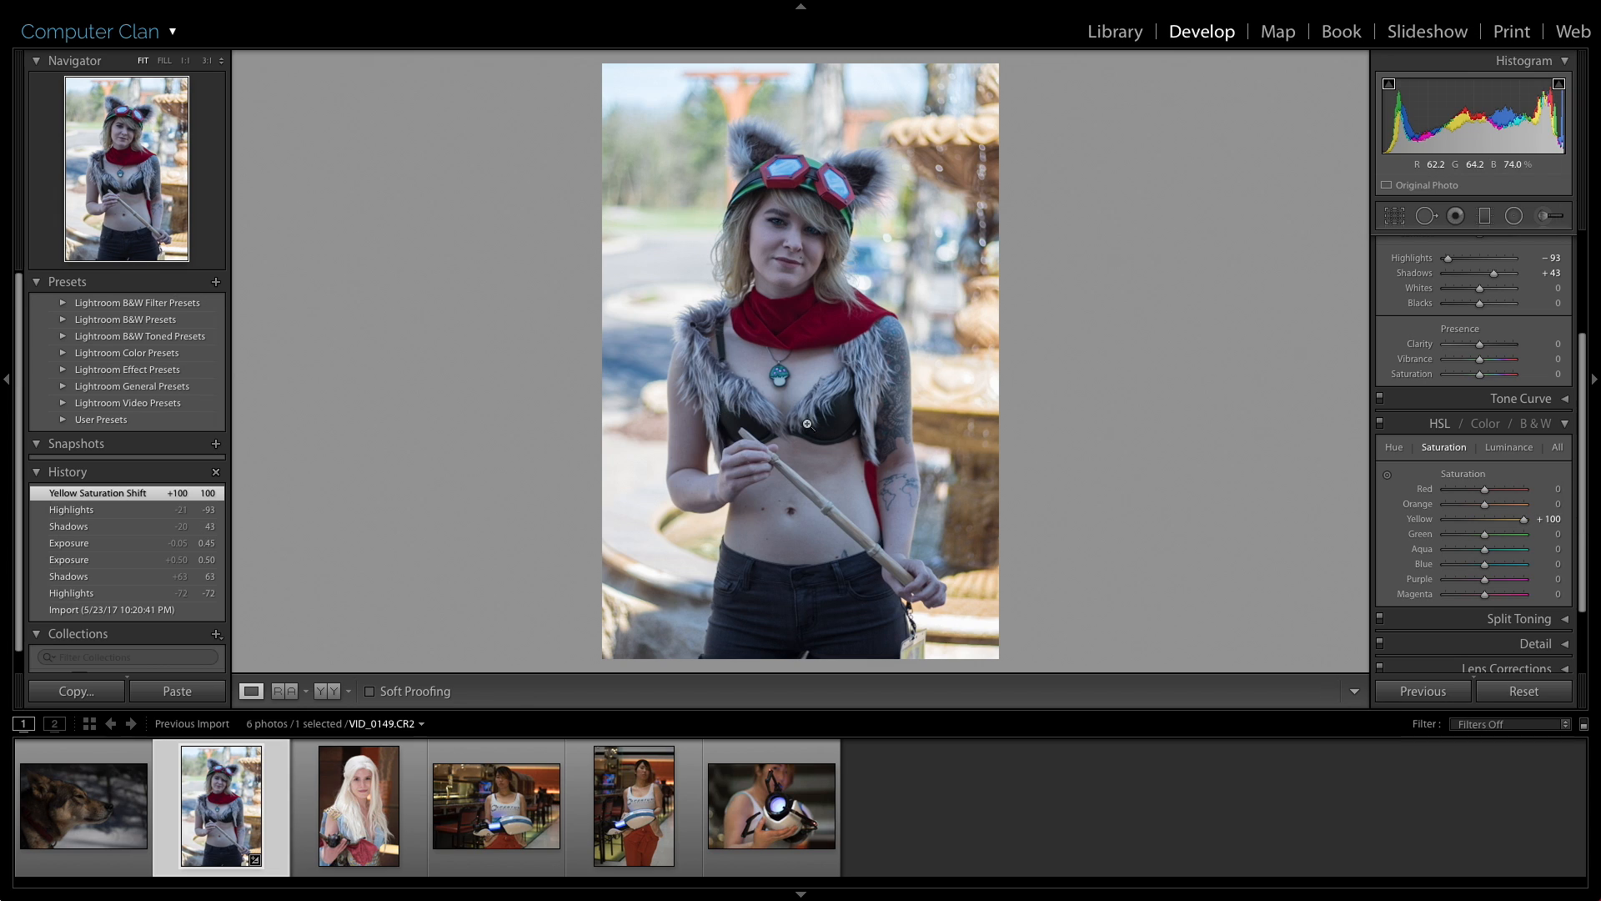
pyautogui.hotkey('ctrl', 'z')
pyautogui.hotkey('ctrl', 'shift', 'z')
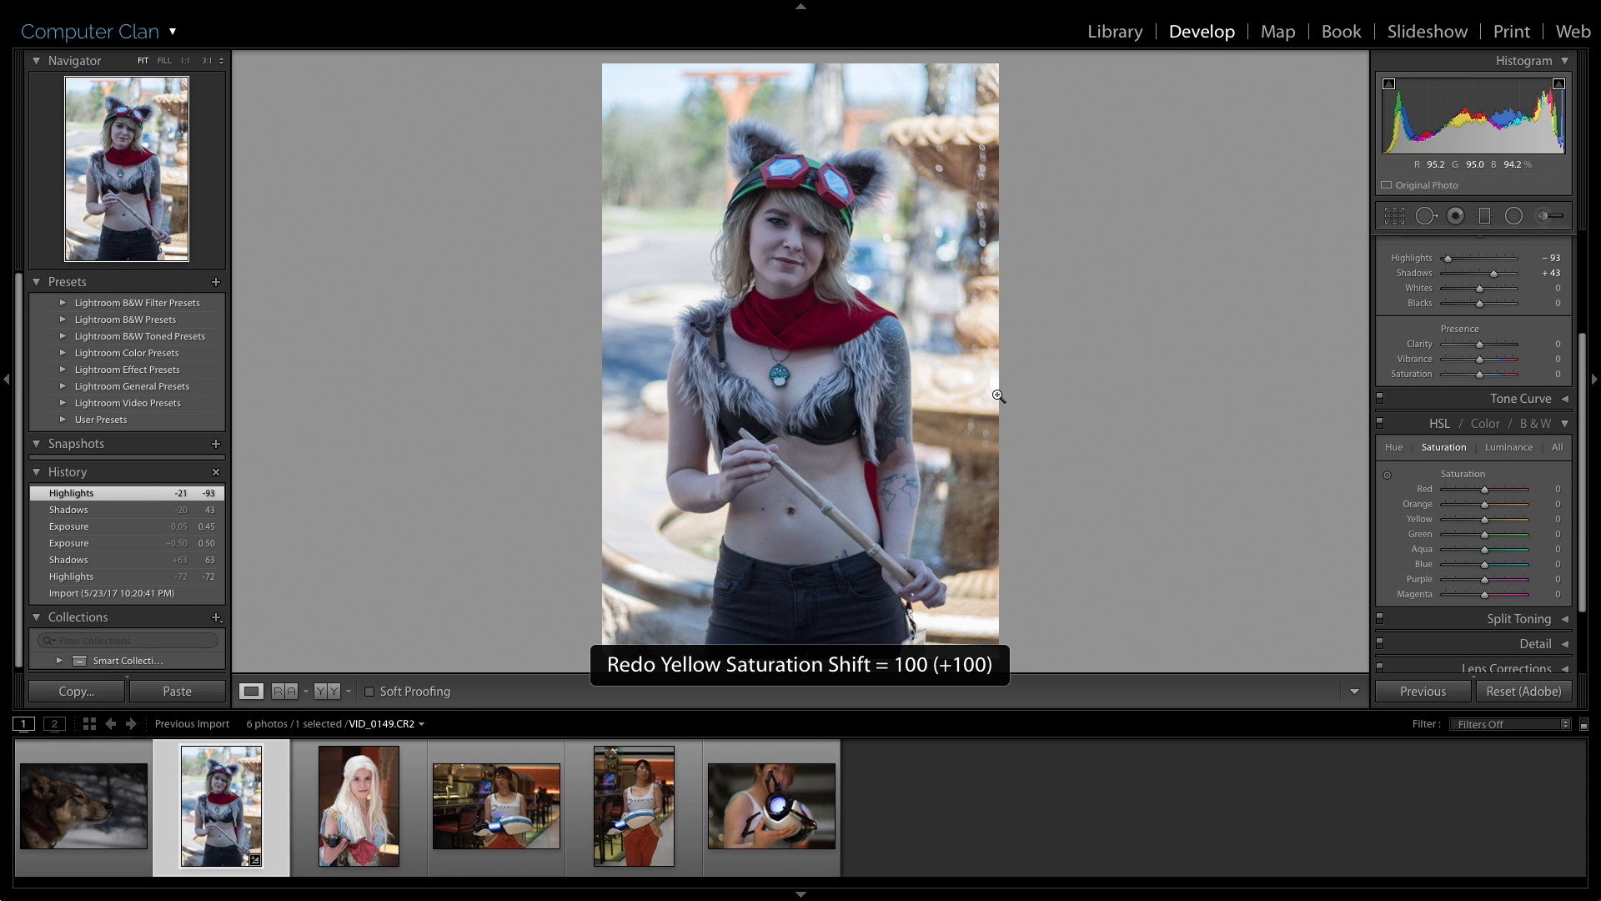
pyautogui.hotkey('ctrl', 'z')
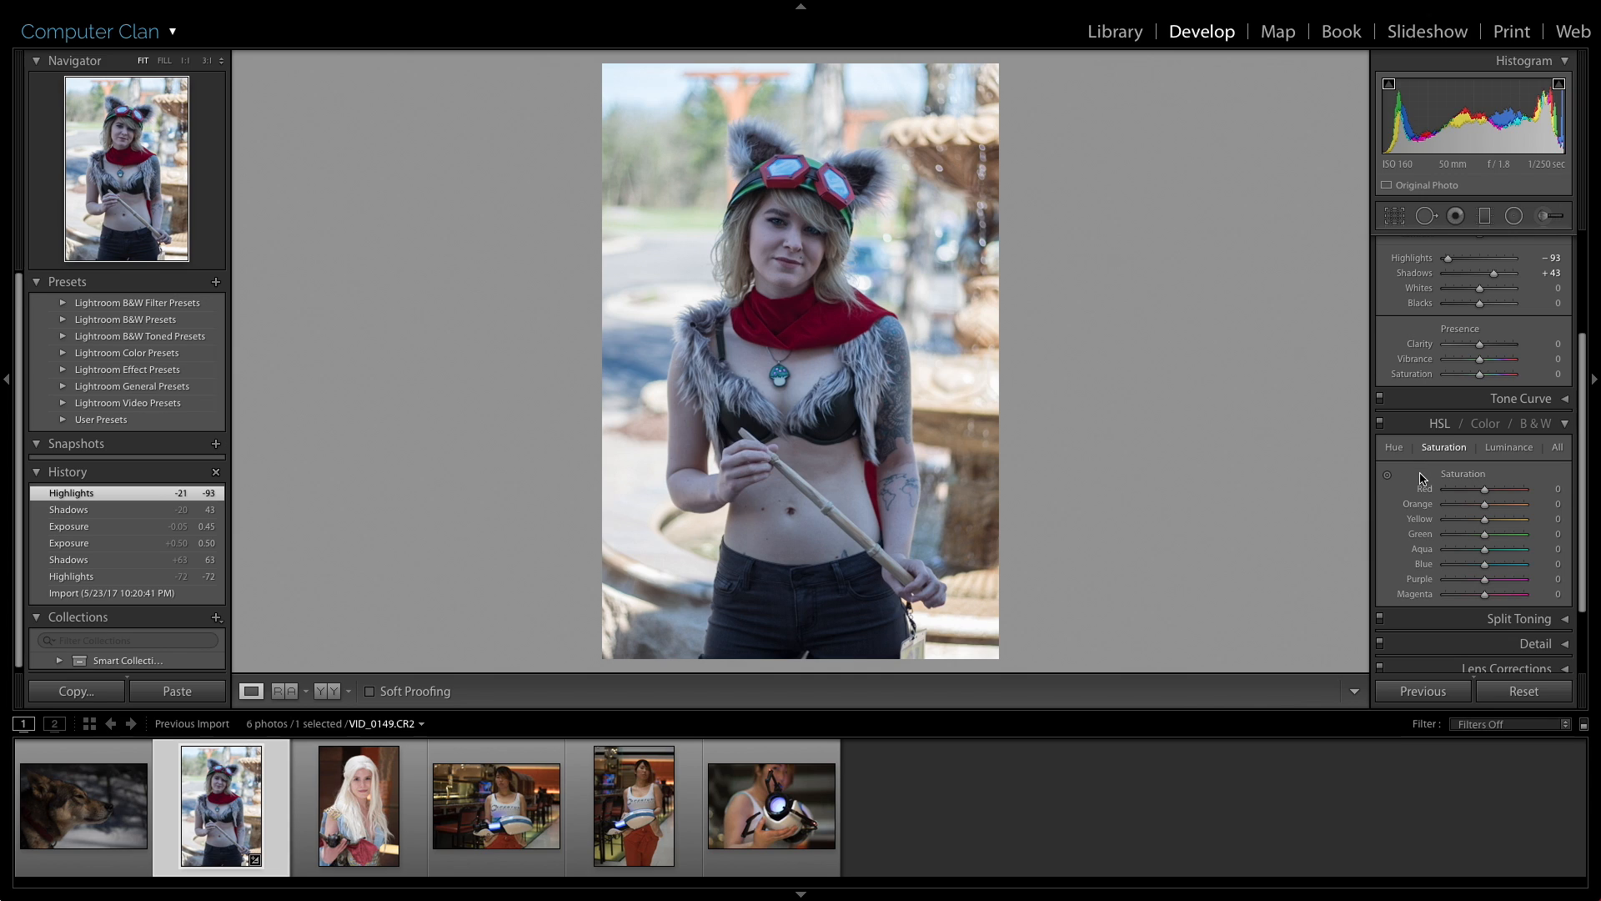
# Increase the photo's overall Saturation to +34 and warm the white balance Temp to 5,617.
pyautogui.scroll(3, 1423, 478)
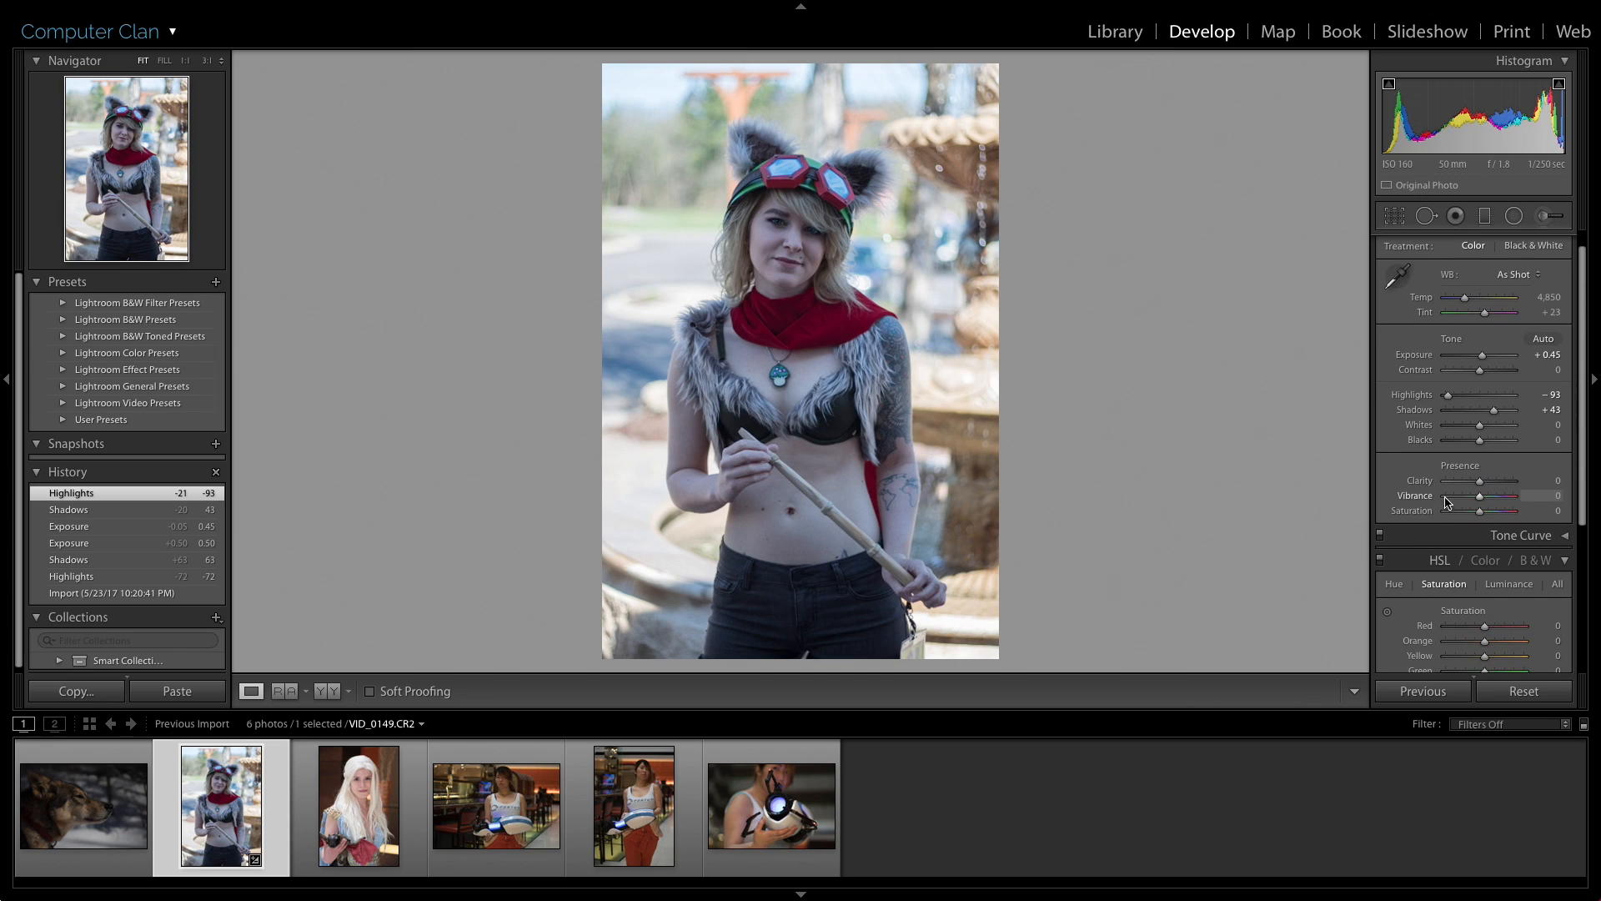
pyautogui.moveTo(1479, 514); pyautogui.dragTo(1491, 517)
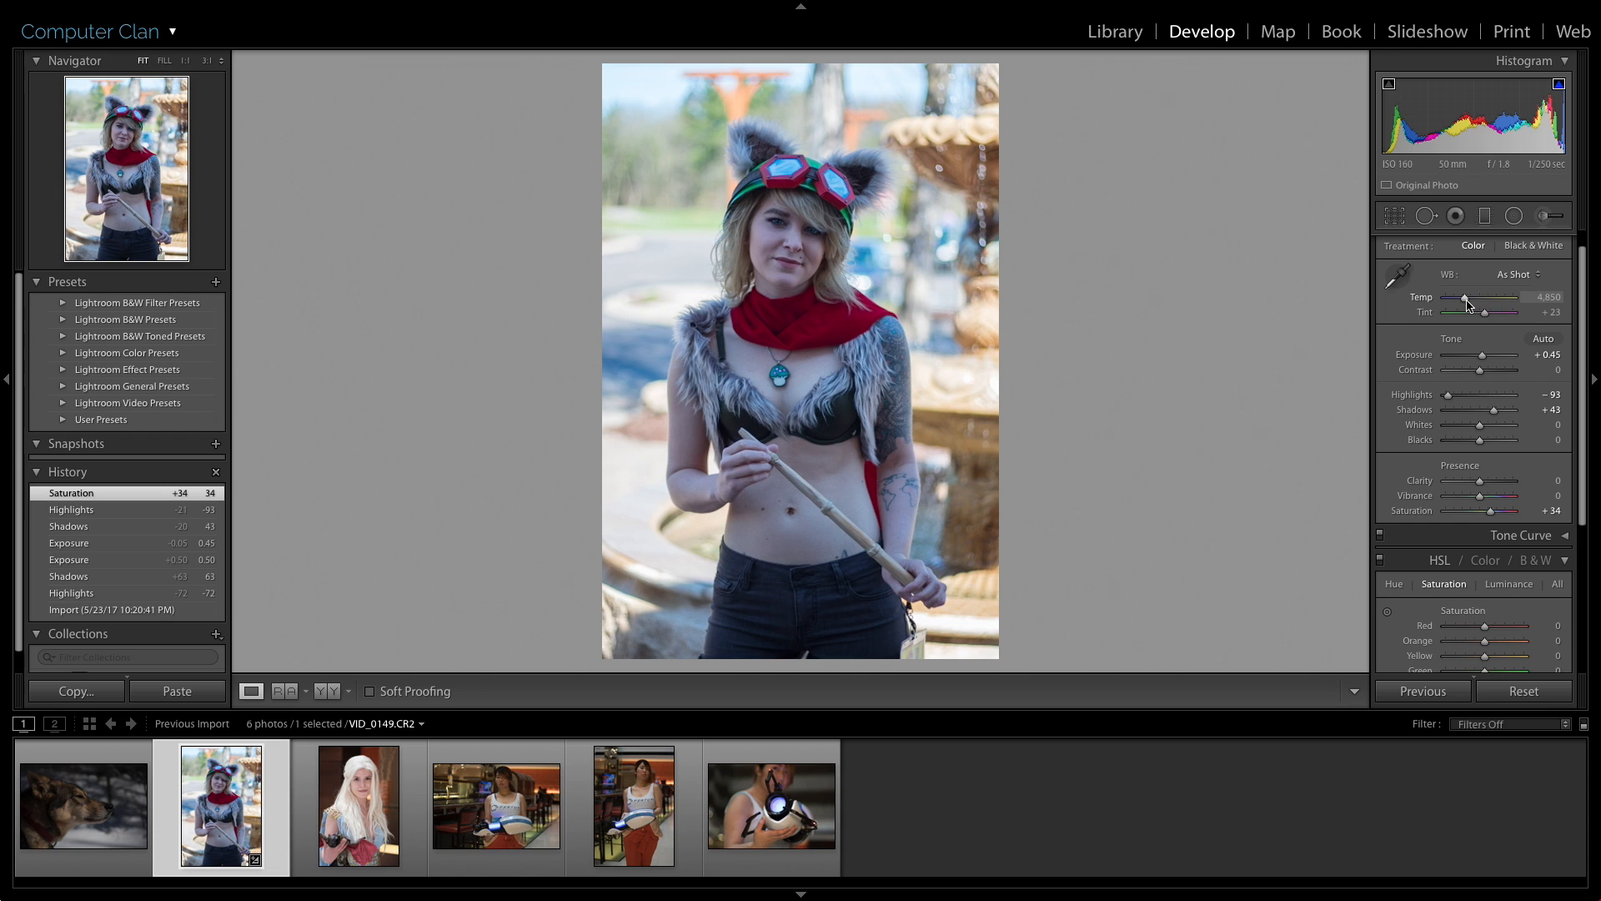
pyautogui.moveTo(1465, 298); pyautogui.dragTo(1473, 303)
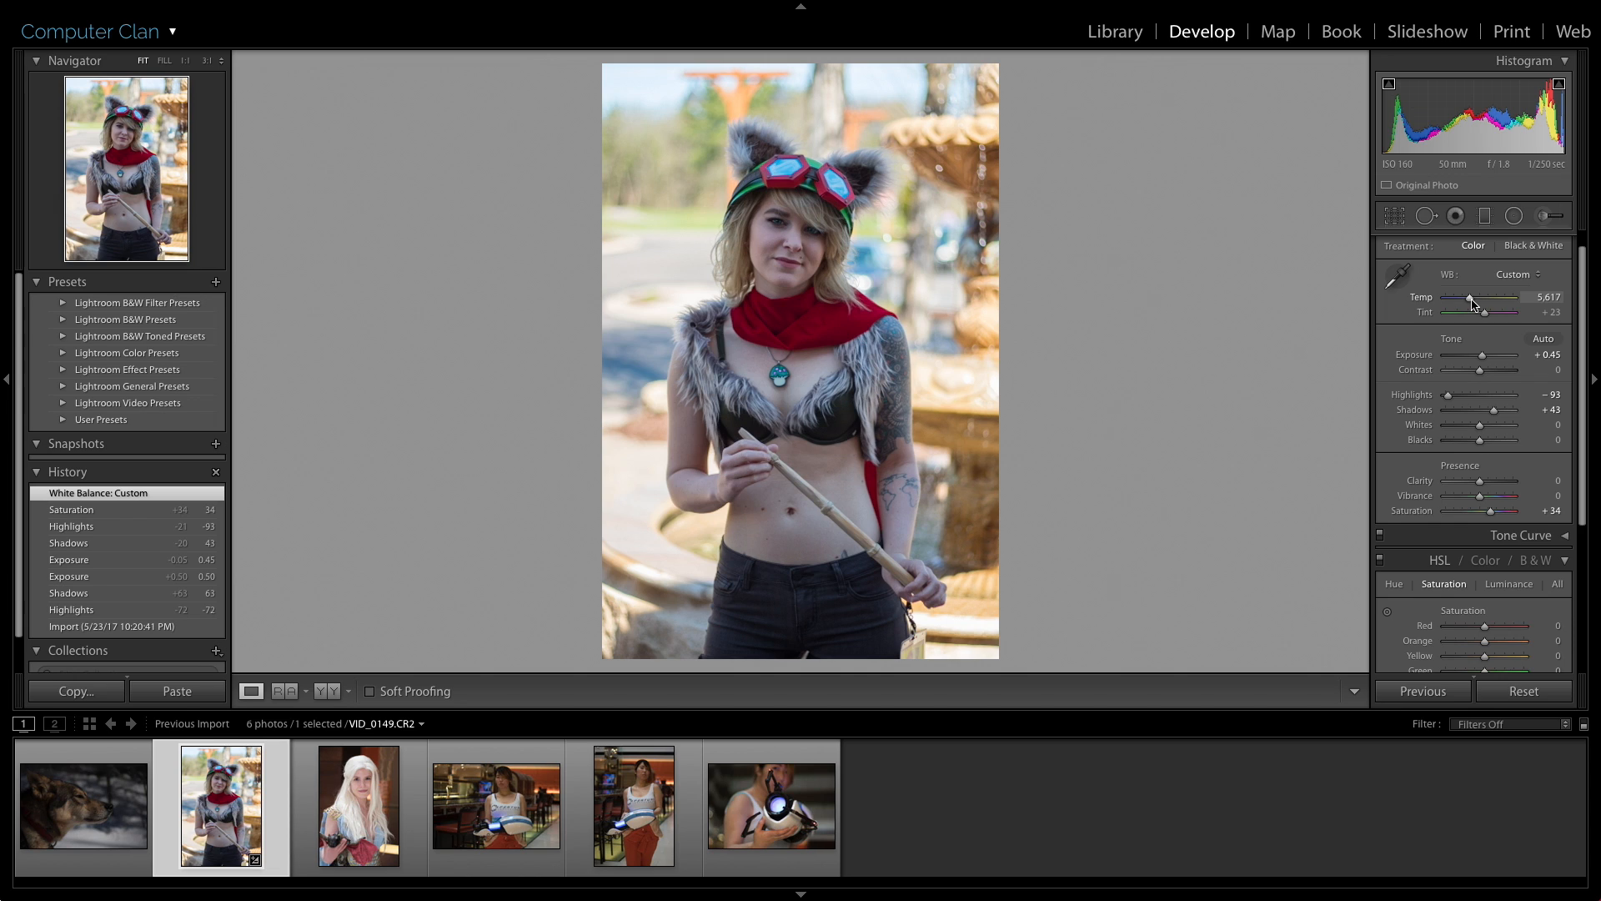
# Warm the portrait's white balance Temp to 7,719 and raise its overall Saturation to +38.
pyautogui.moveTo(1473, 304); pyautogui.dragTo(1485, 302)
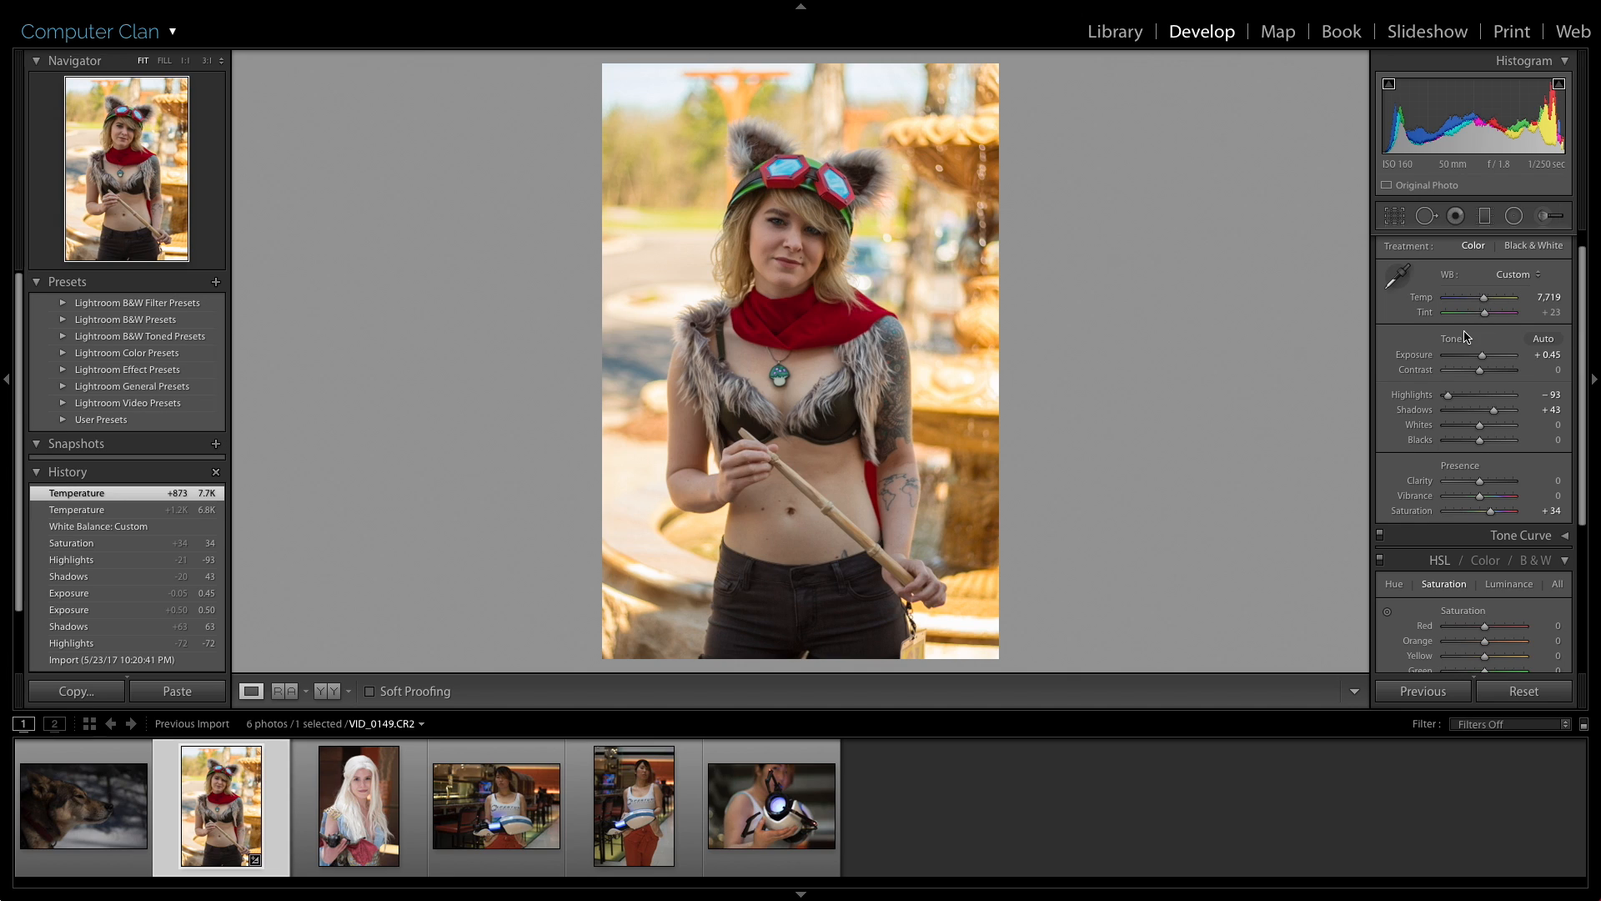
pyautogui.scroll(-2, 1400, 357)
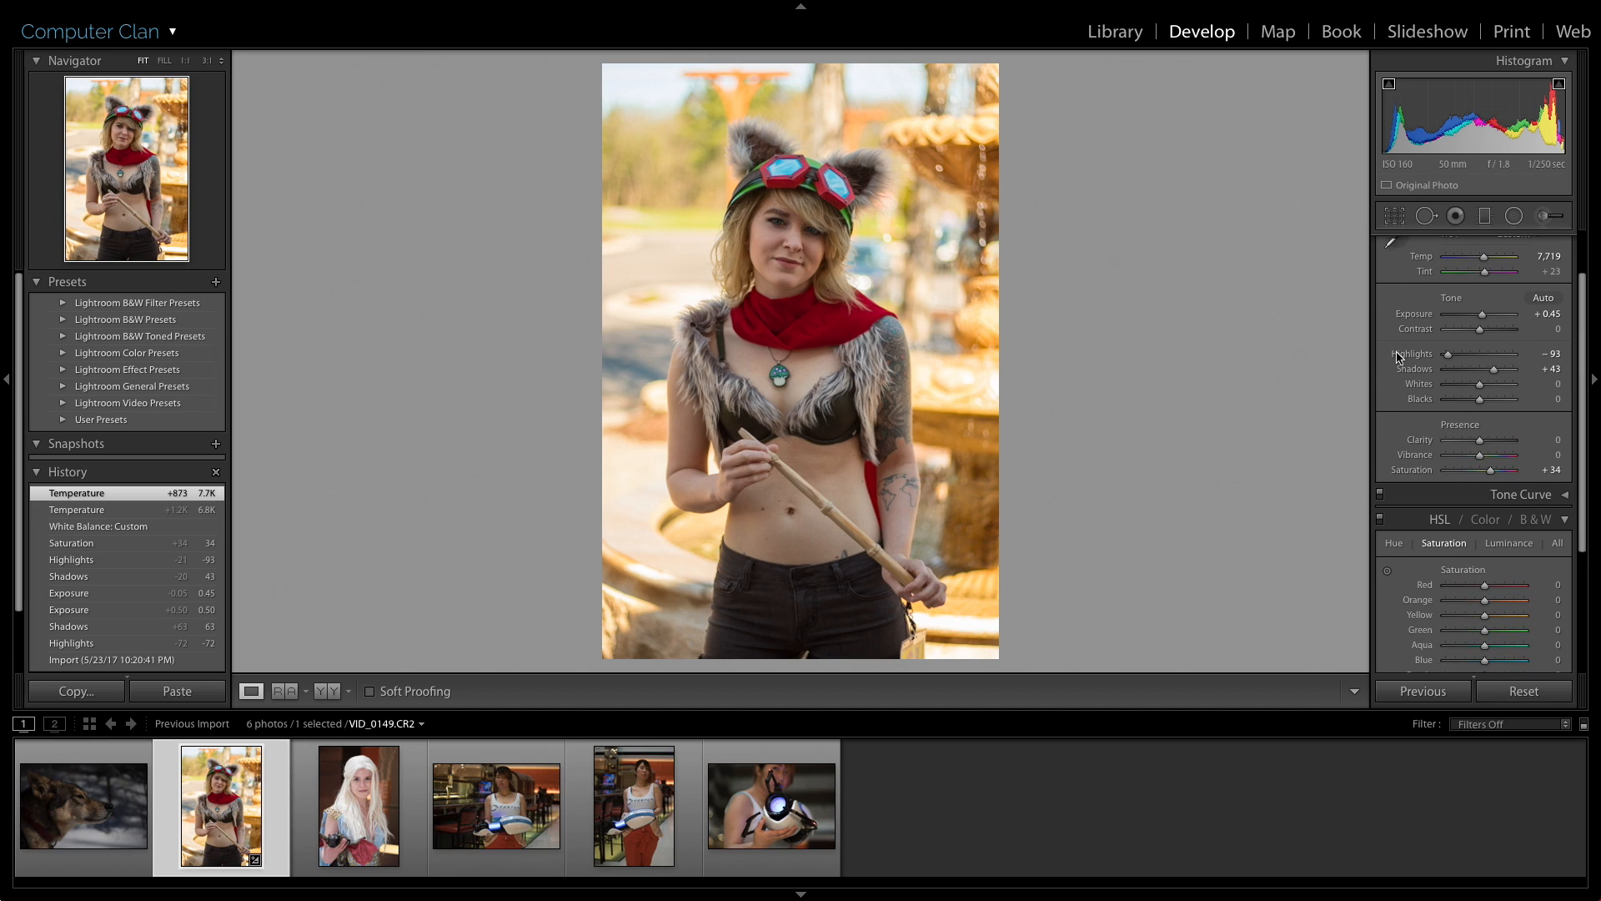
pyautogui.scroll(-3, 1400, 357)
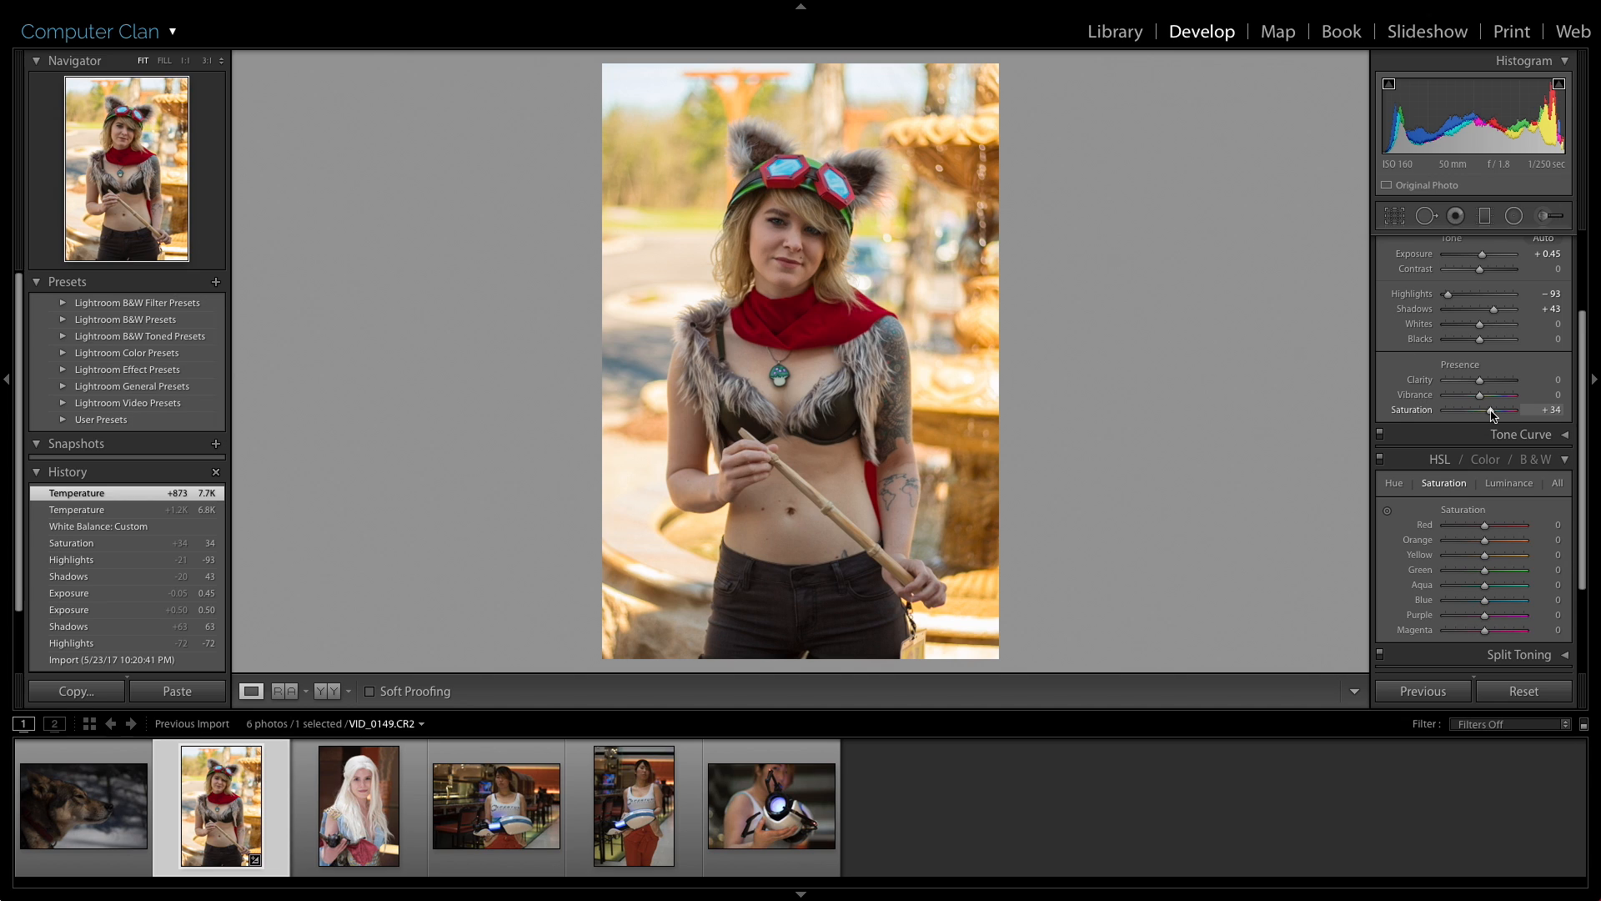
pyautogui.moveTo(1491, 412); pyautogui.dragTo(1492, 412)
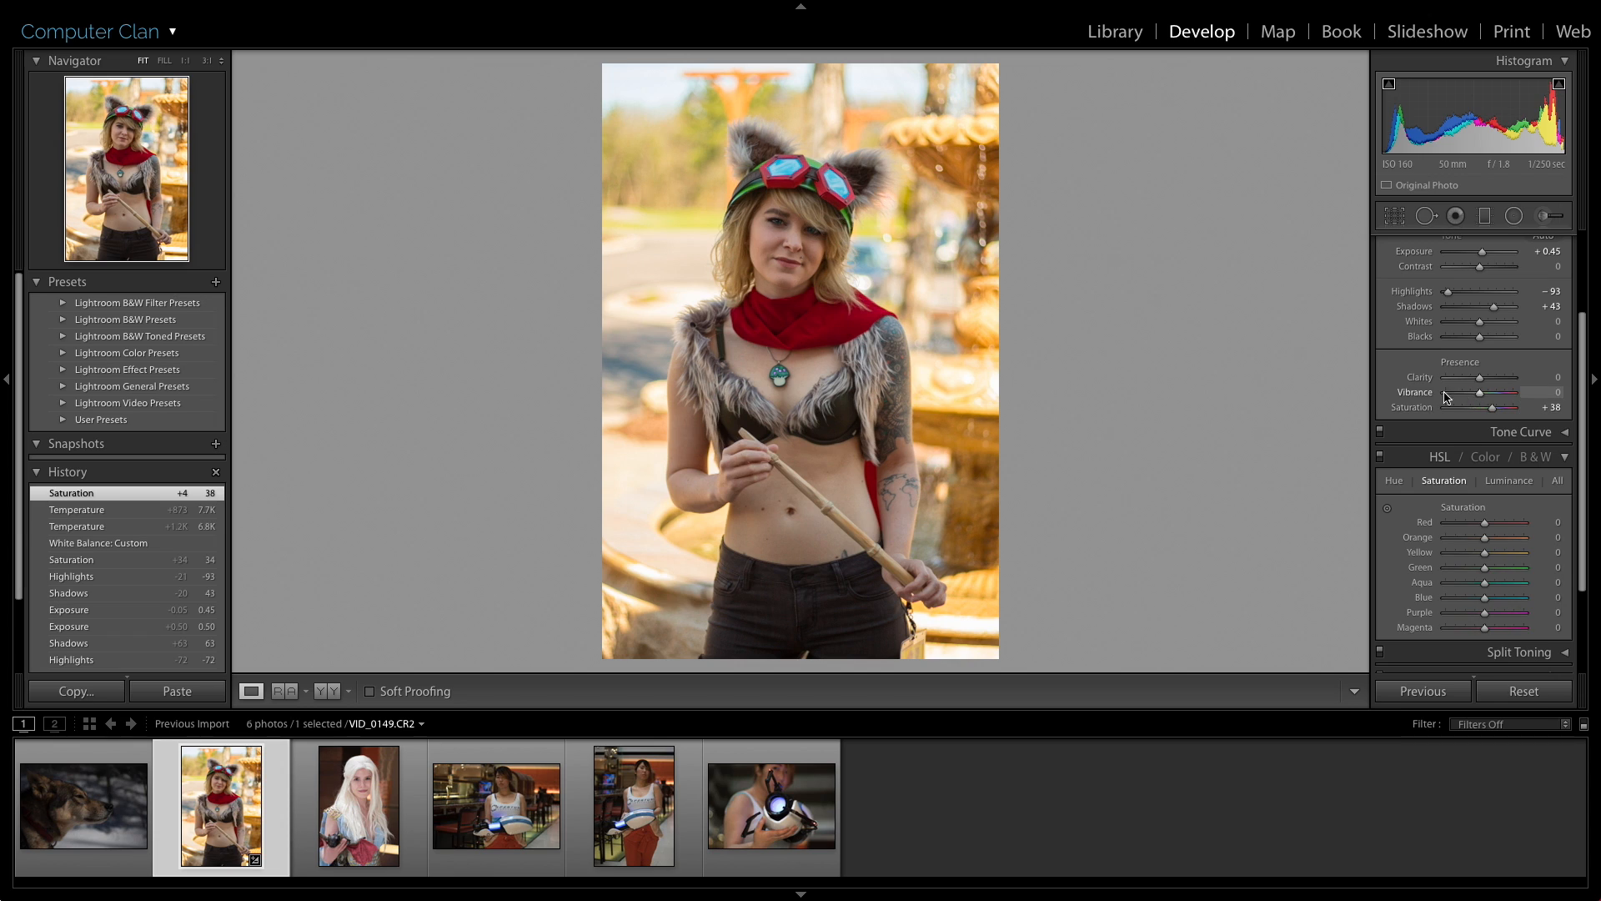
# Reset all of the portrait's develop adjustments to compare with the original, and undo the reset.
pyautogui.click(1523, 693)
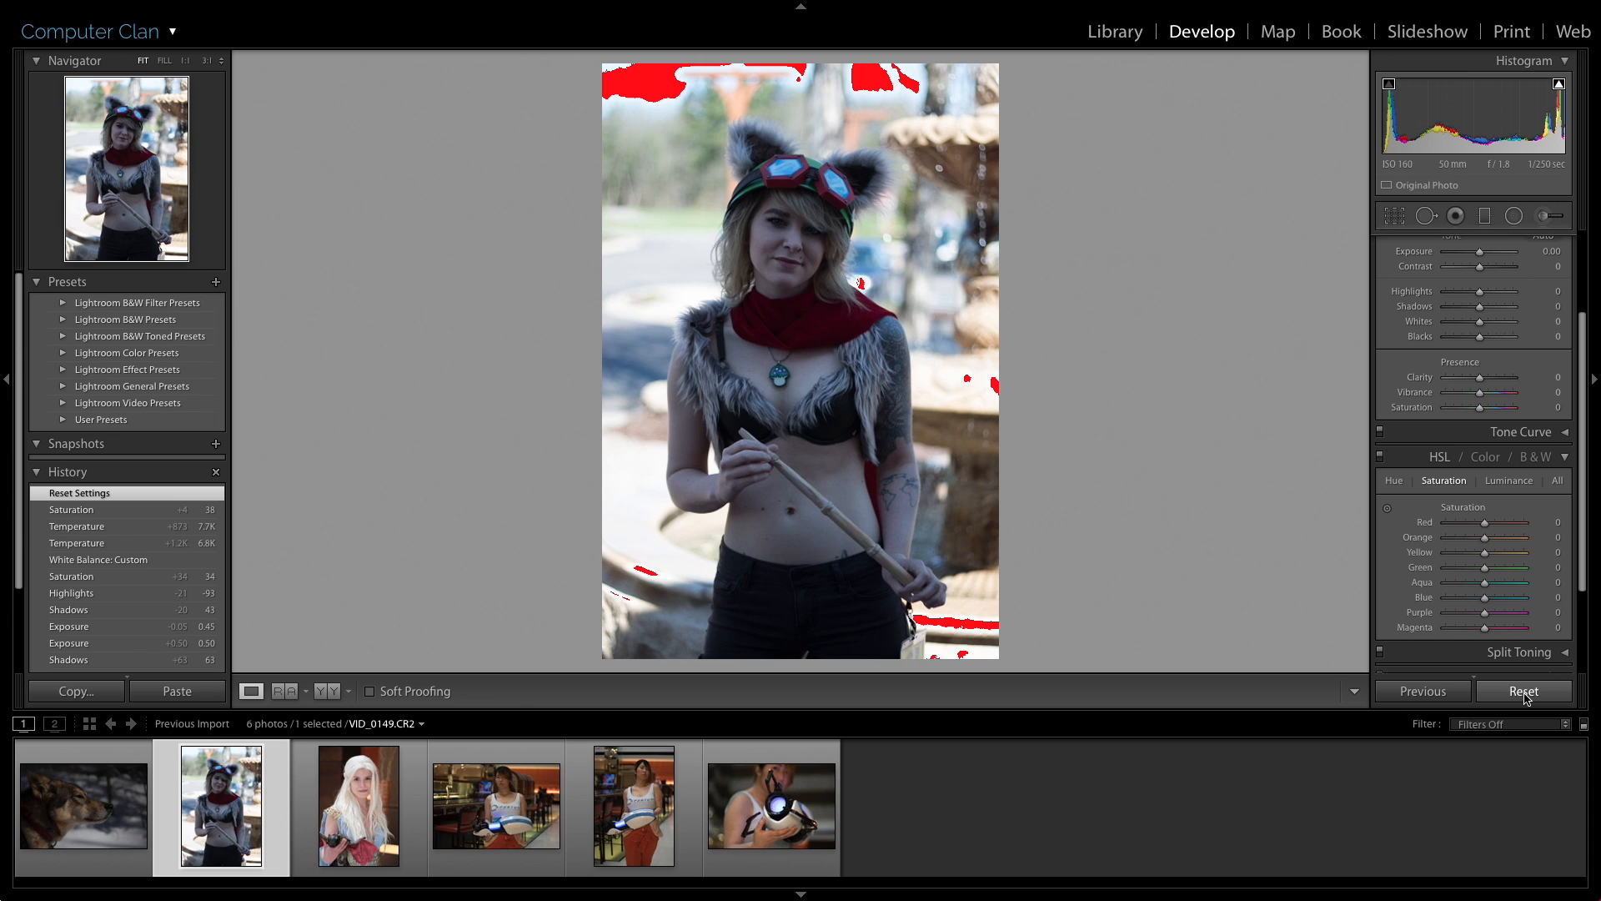
pyautogui.hotkey('ctrl', 'z')
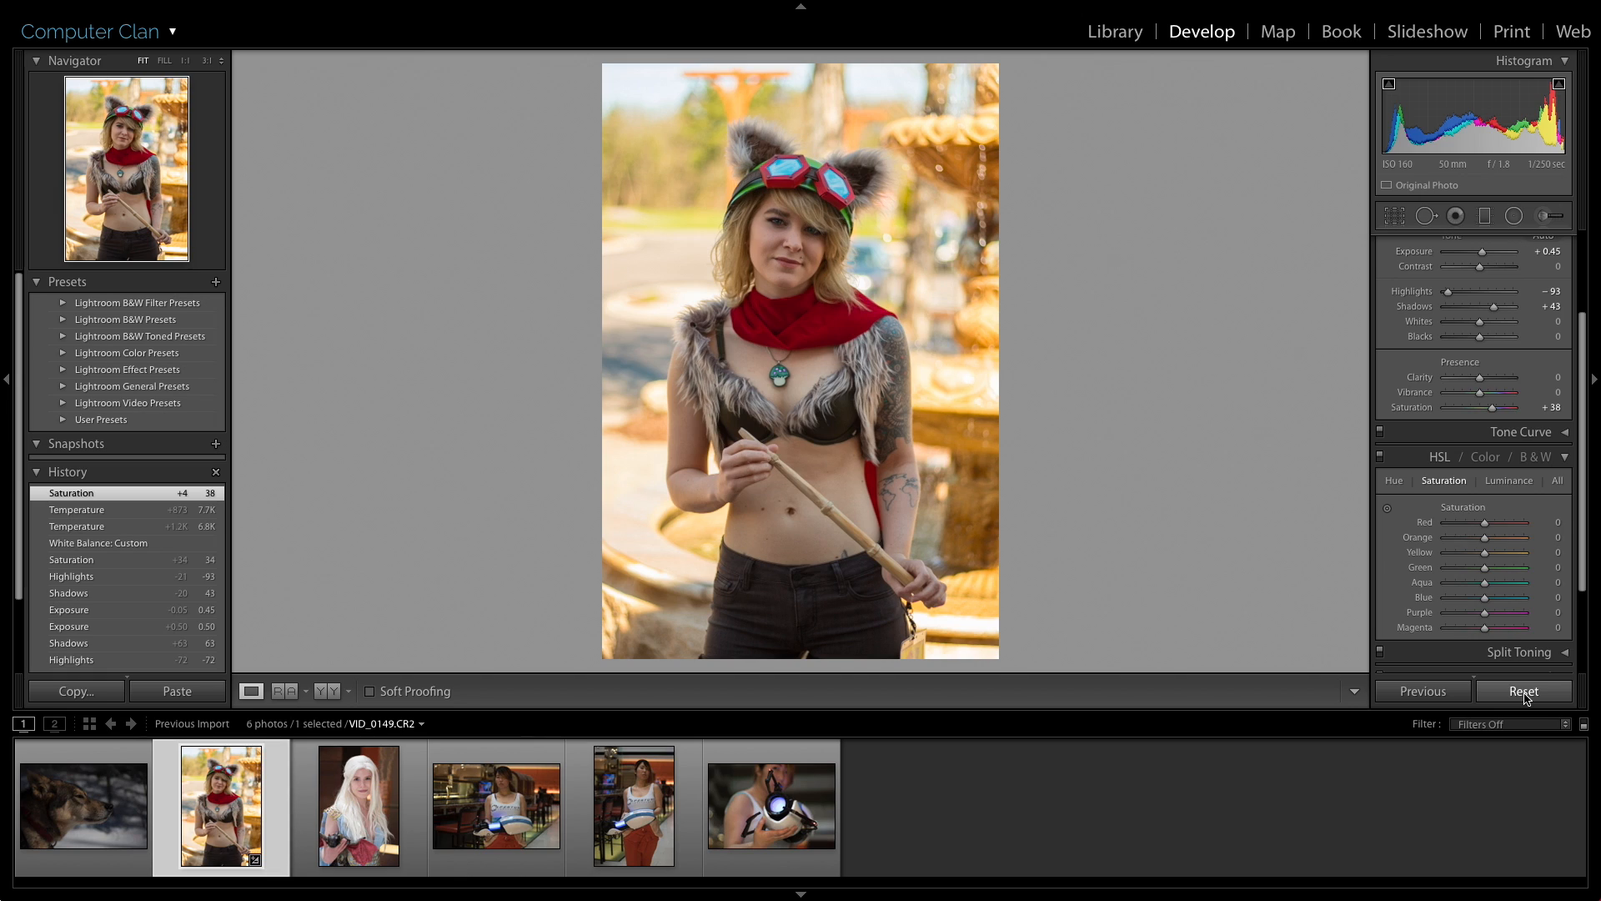
# Darken the portrait's edges with a Highlight Priority post-crop vignette at Amount -50.
pyautogui.scroll(-3, 1398, 561)
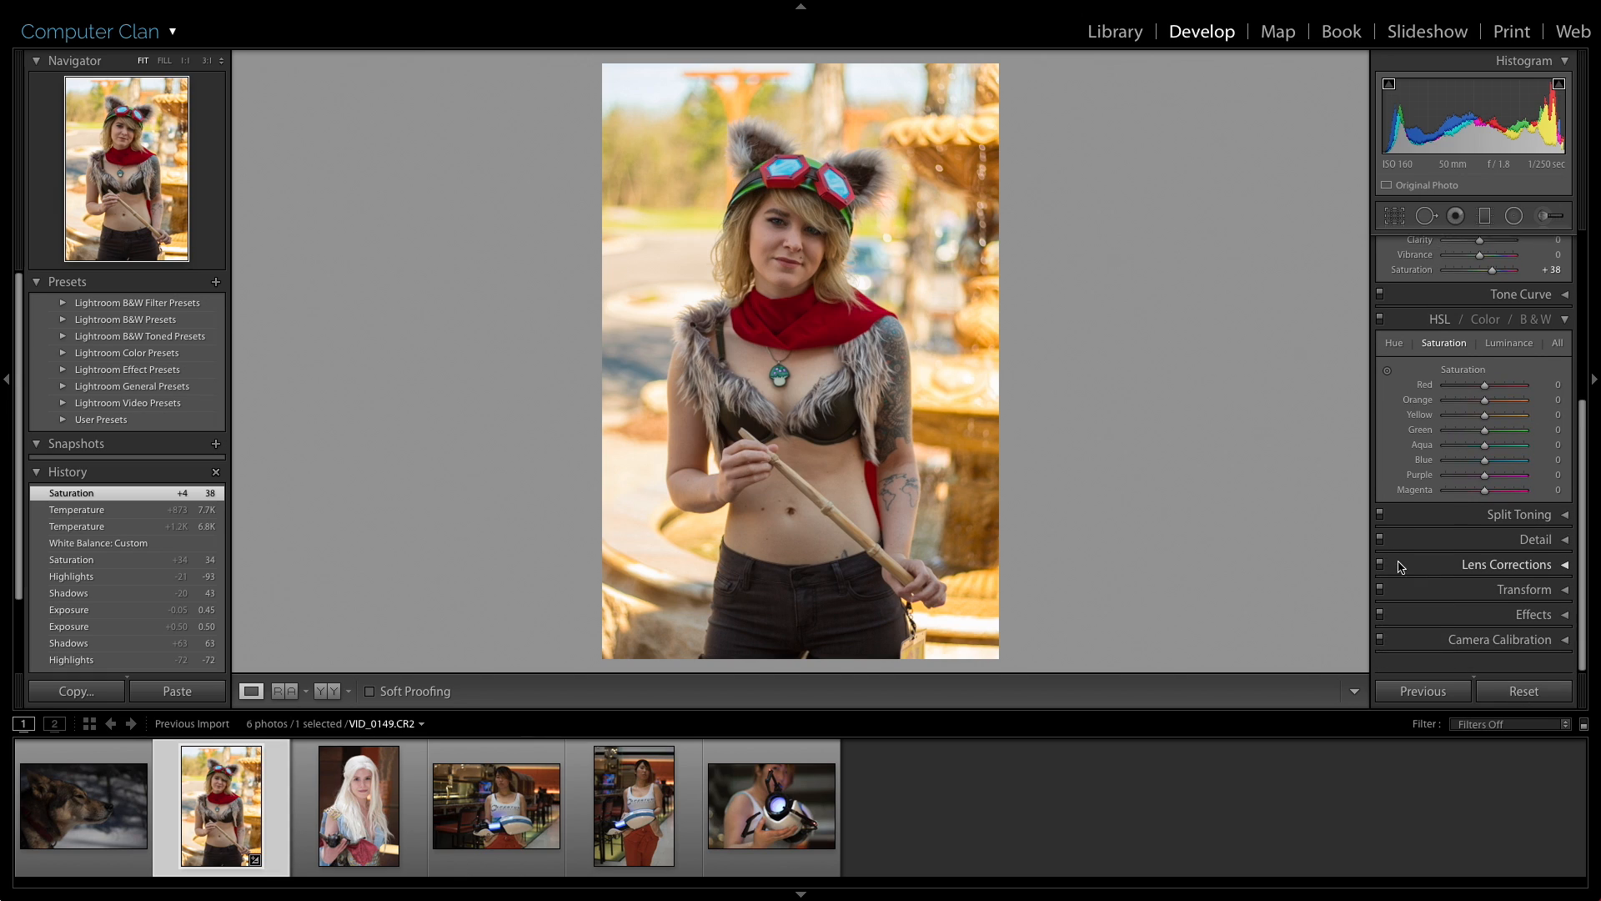
pyautogui.click(1537, 631)
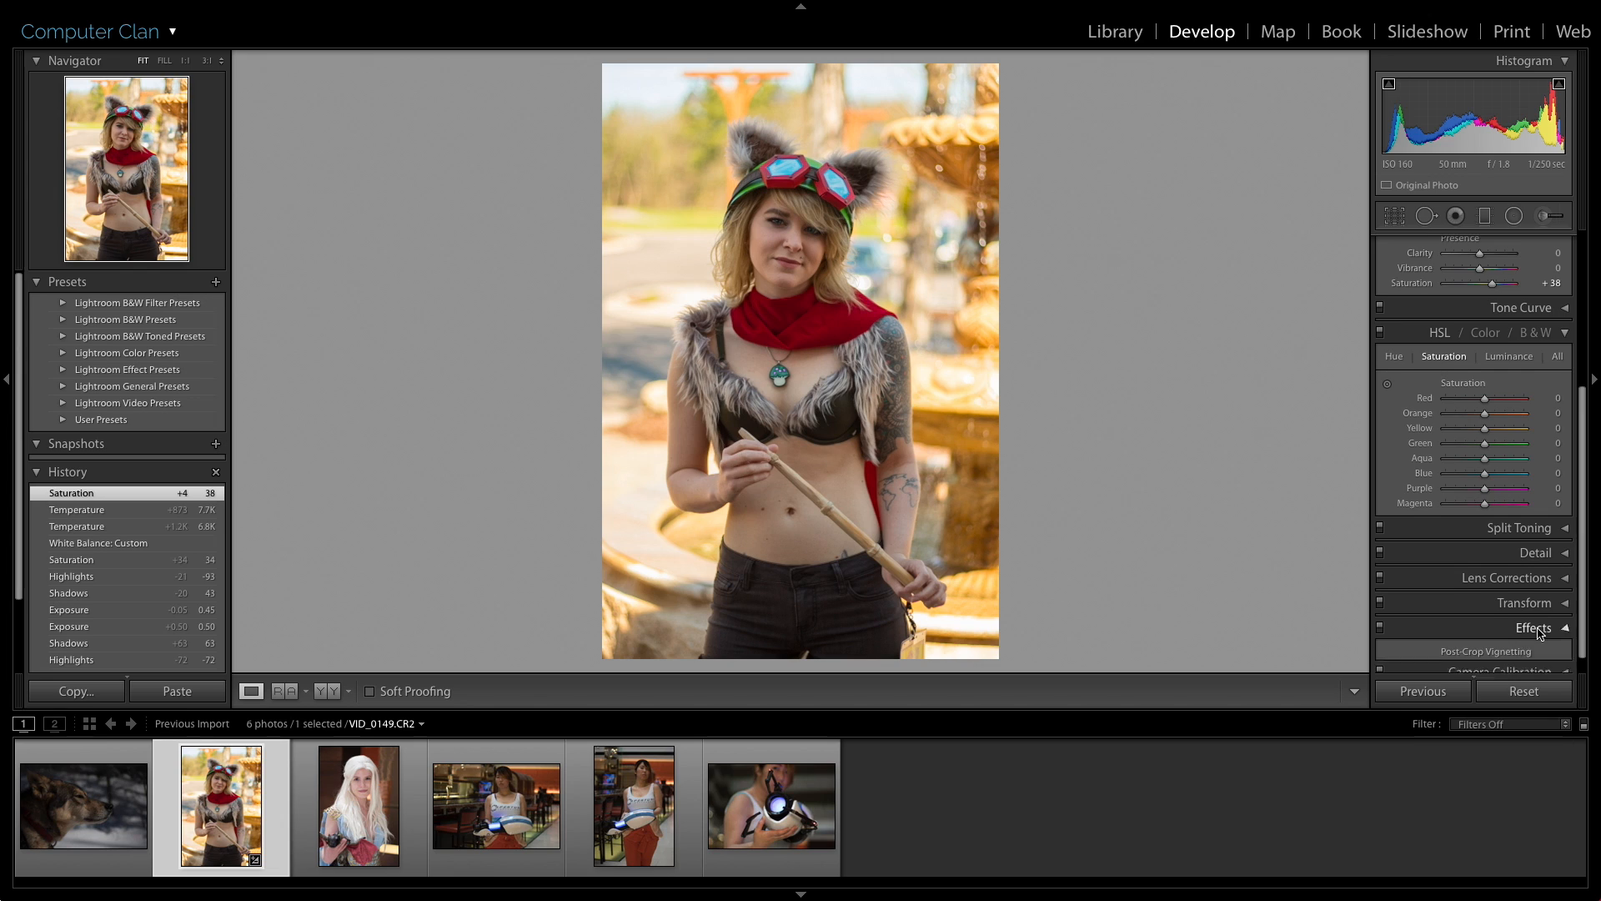
pyautogui.scroll(-1, 1398, 521)
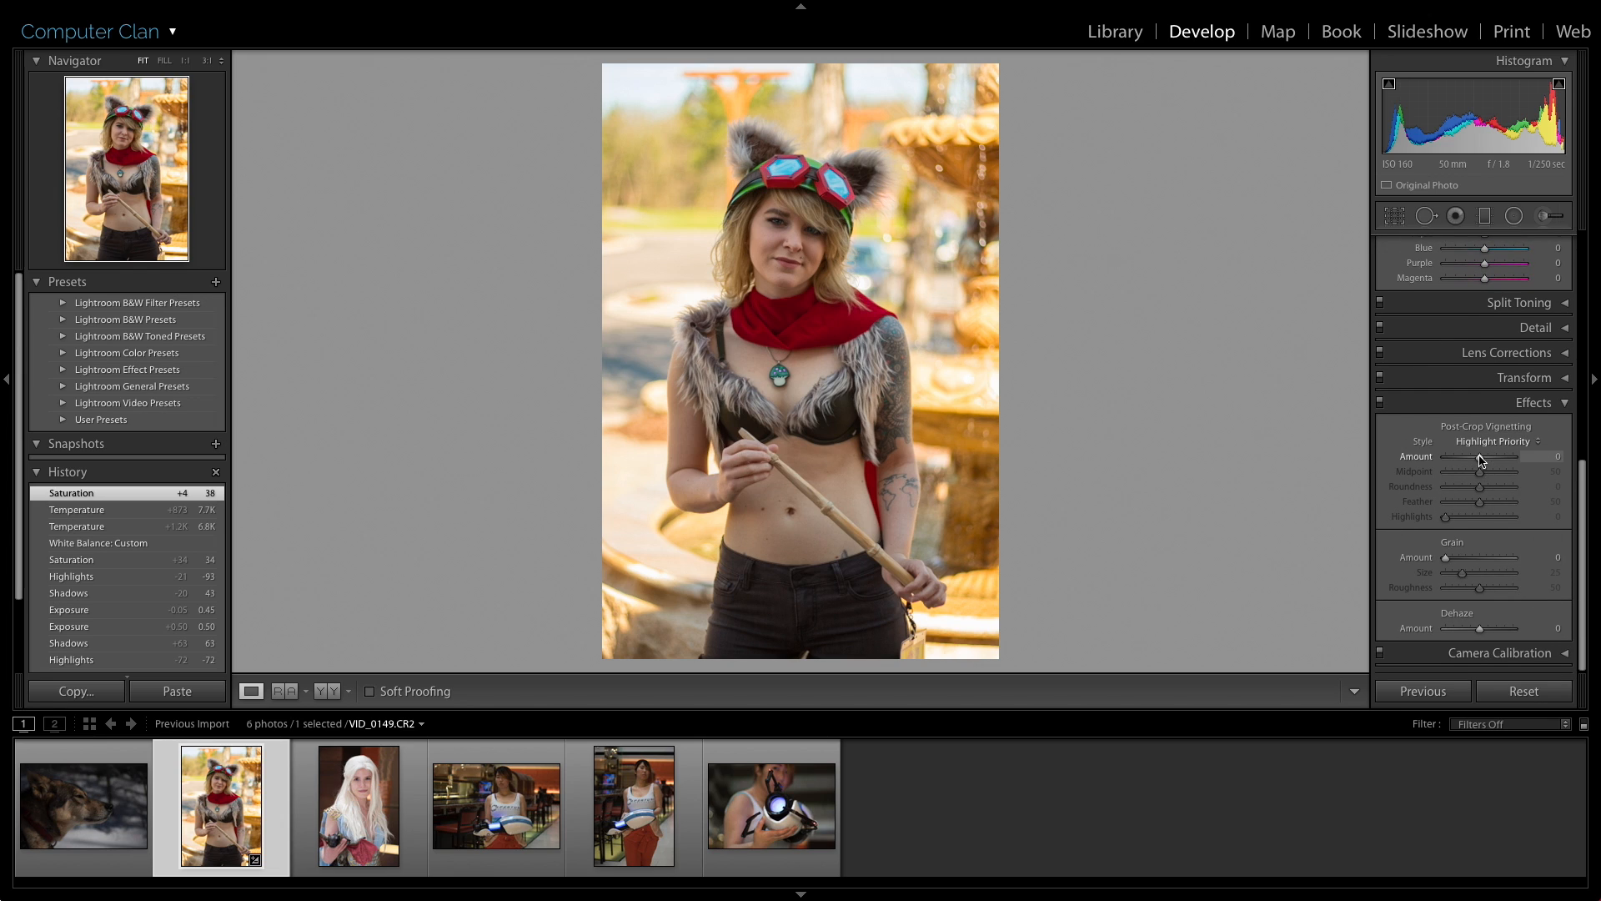
pyautogui.moveTo(1479, 460); pyautogui.dragTo(1465, 461)
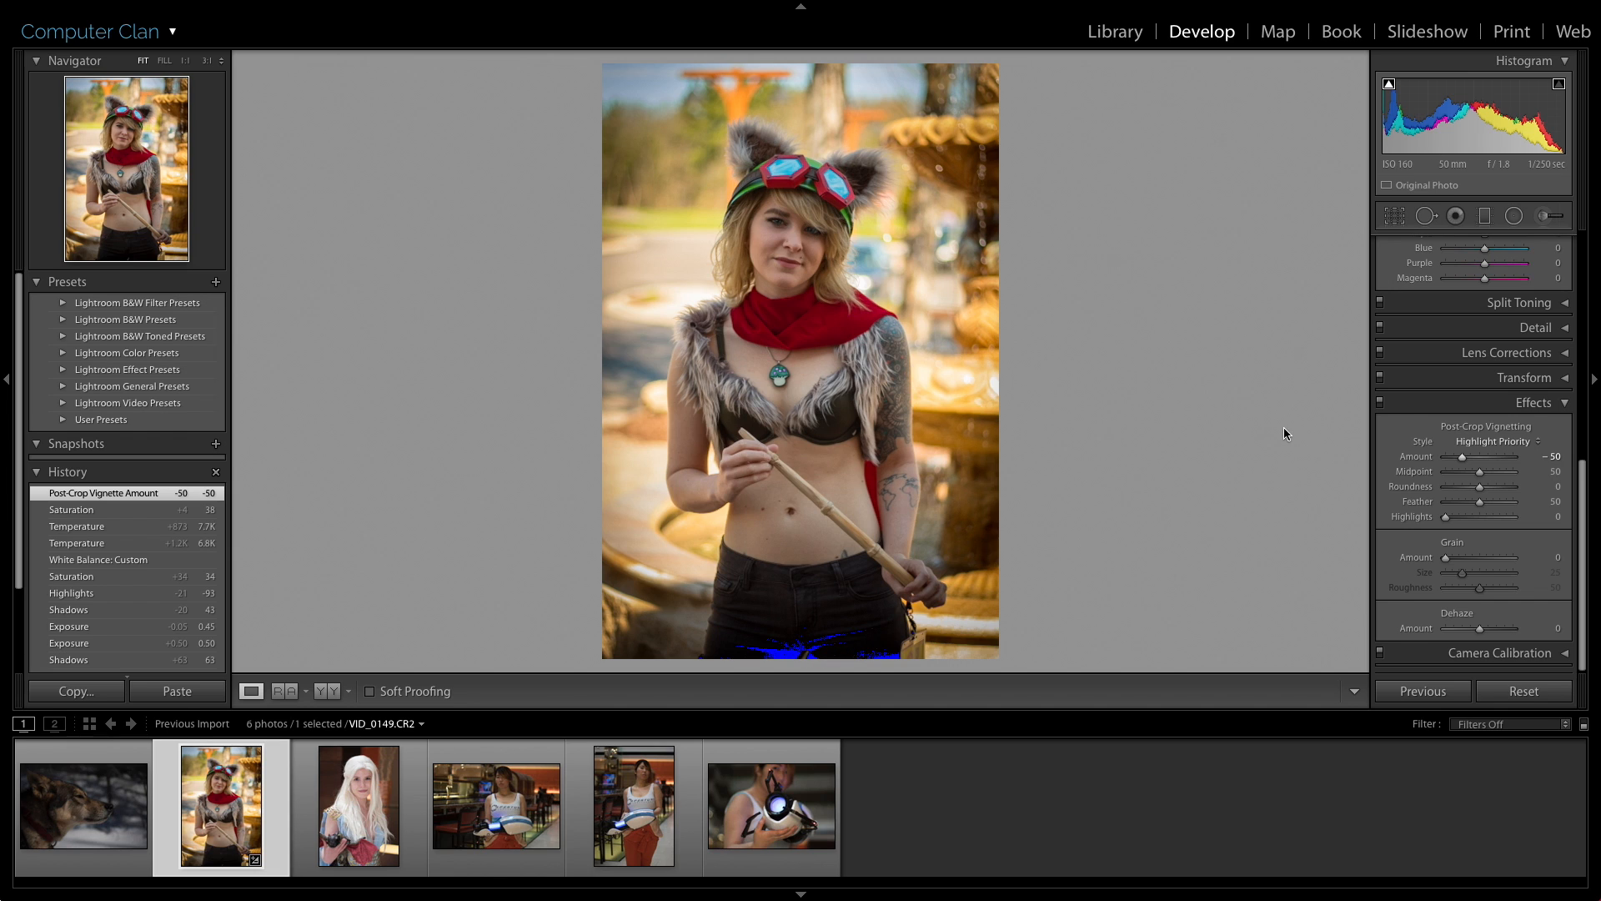
# Recover the clipped dark areas by setting Shadows to +84 and Blacks to +8.
pyautogui.scroll(10, 1418, 446)
pyautogui.moveTo(1496, 433); pyautogui.dragTo(1508, 434)
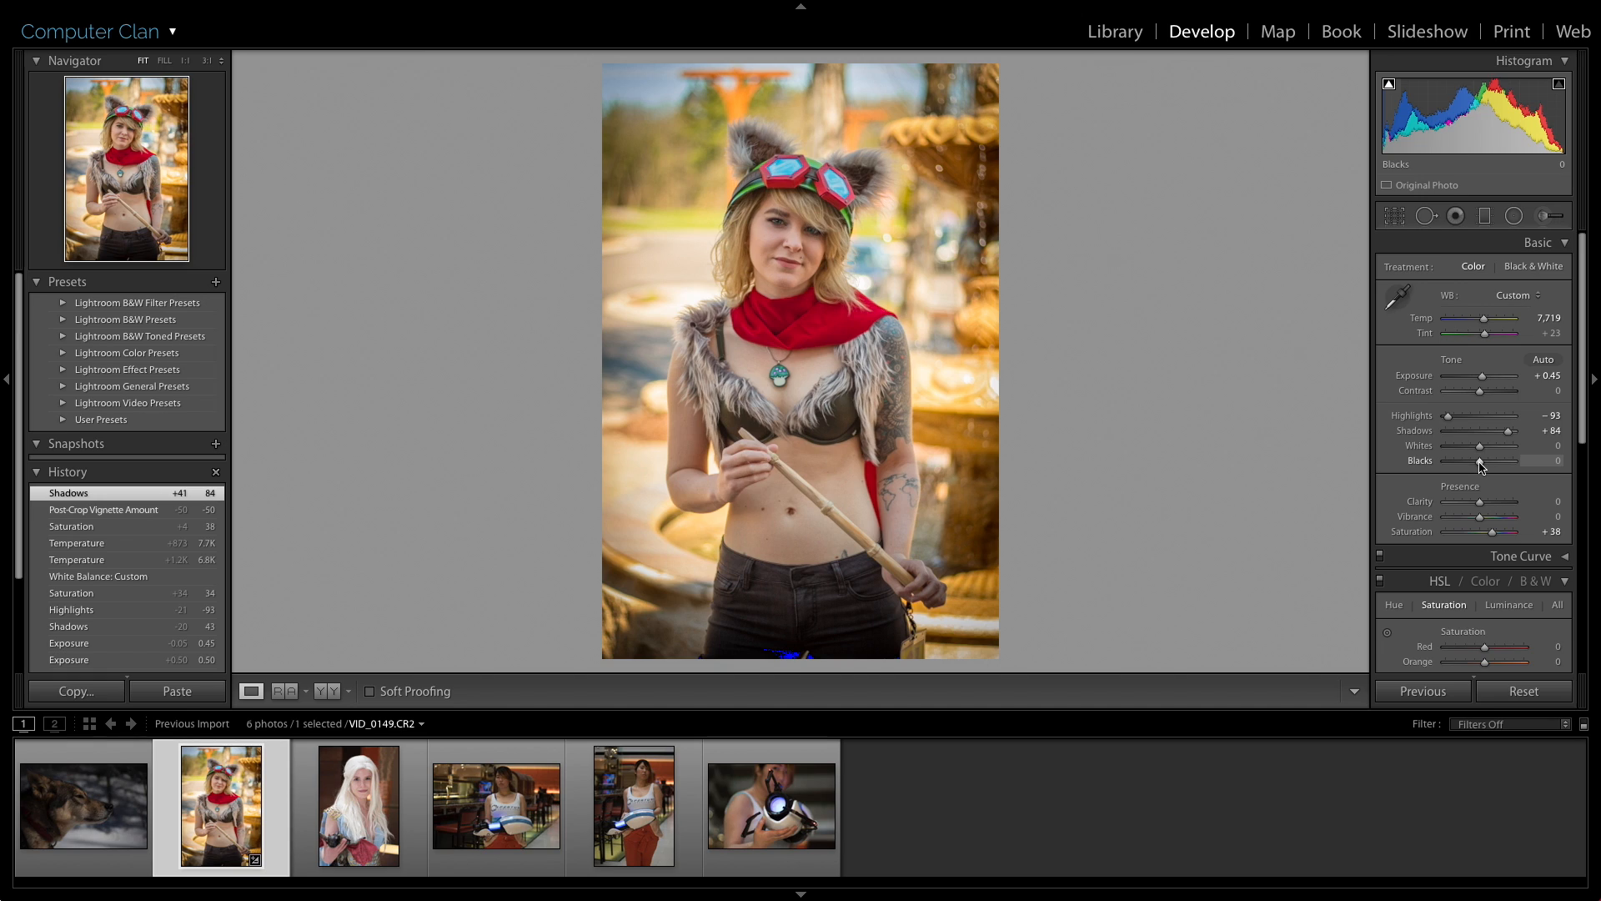
pyautogui.moveTo(1481, 466); pyautogui.dragTo(1484, 467)
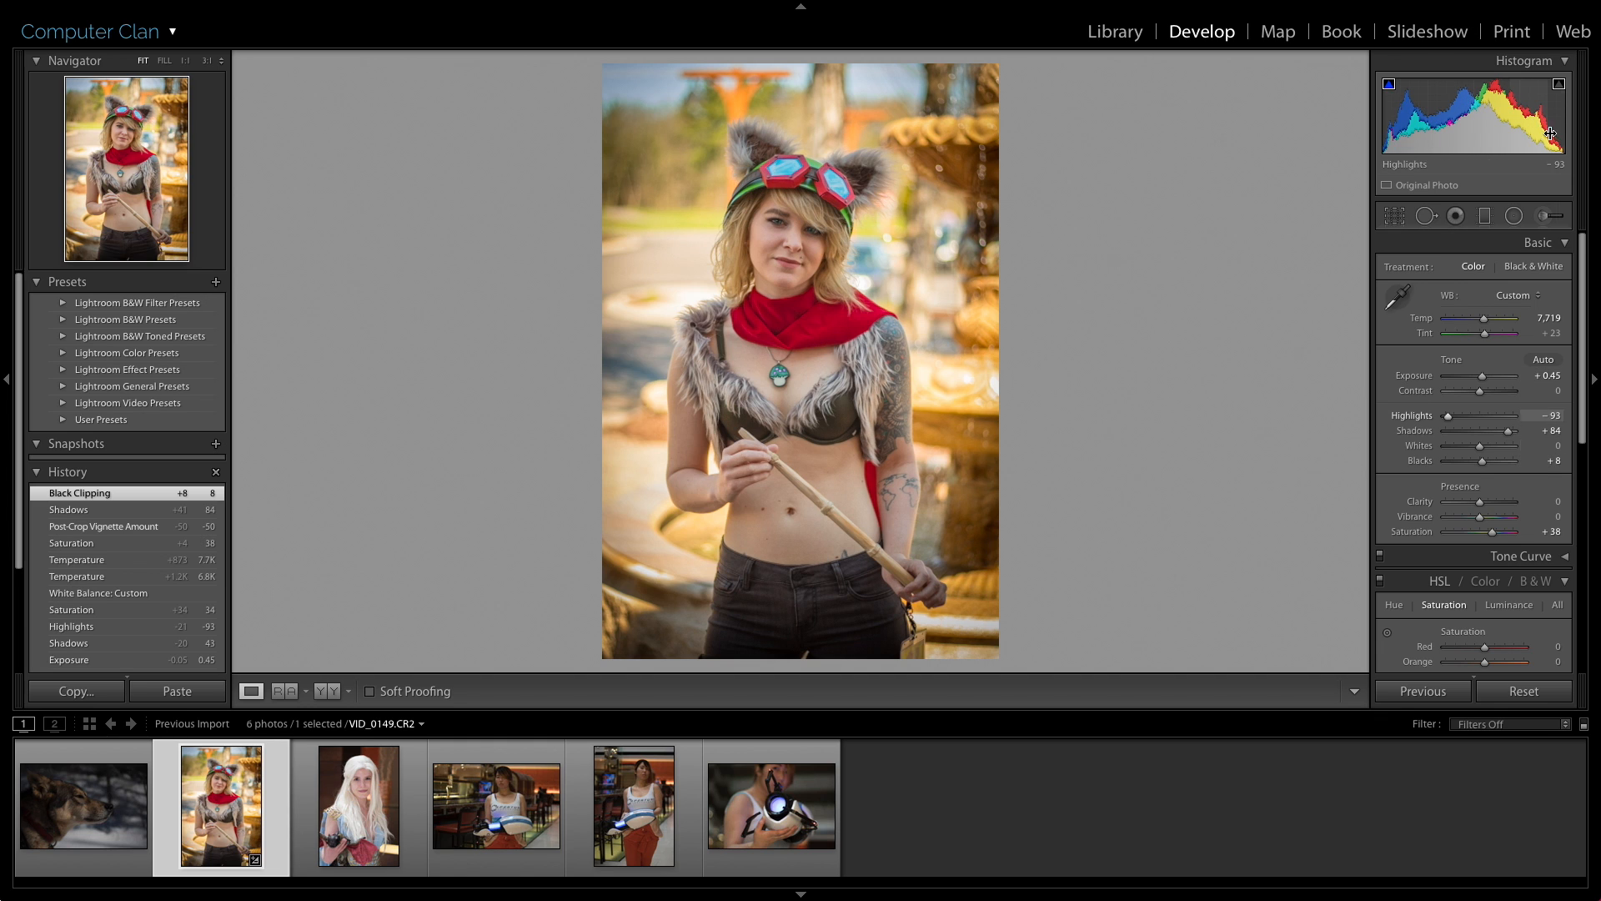
# Check the dark jeans at 1:1 for remaining shadow clipping and raise Shadows to +92.
pyautogui.click(766, 580)
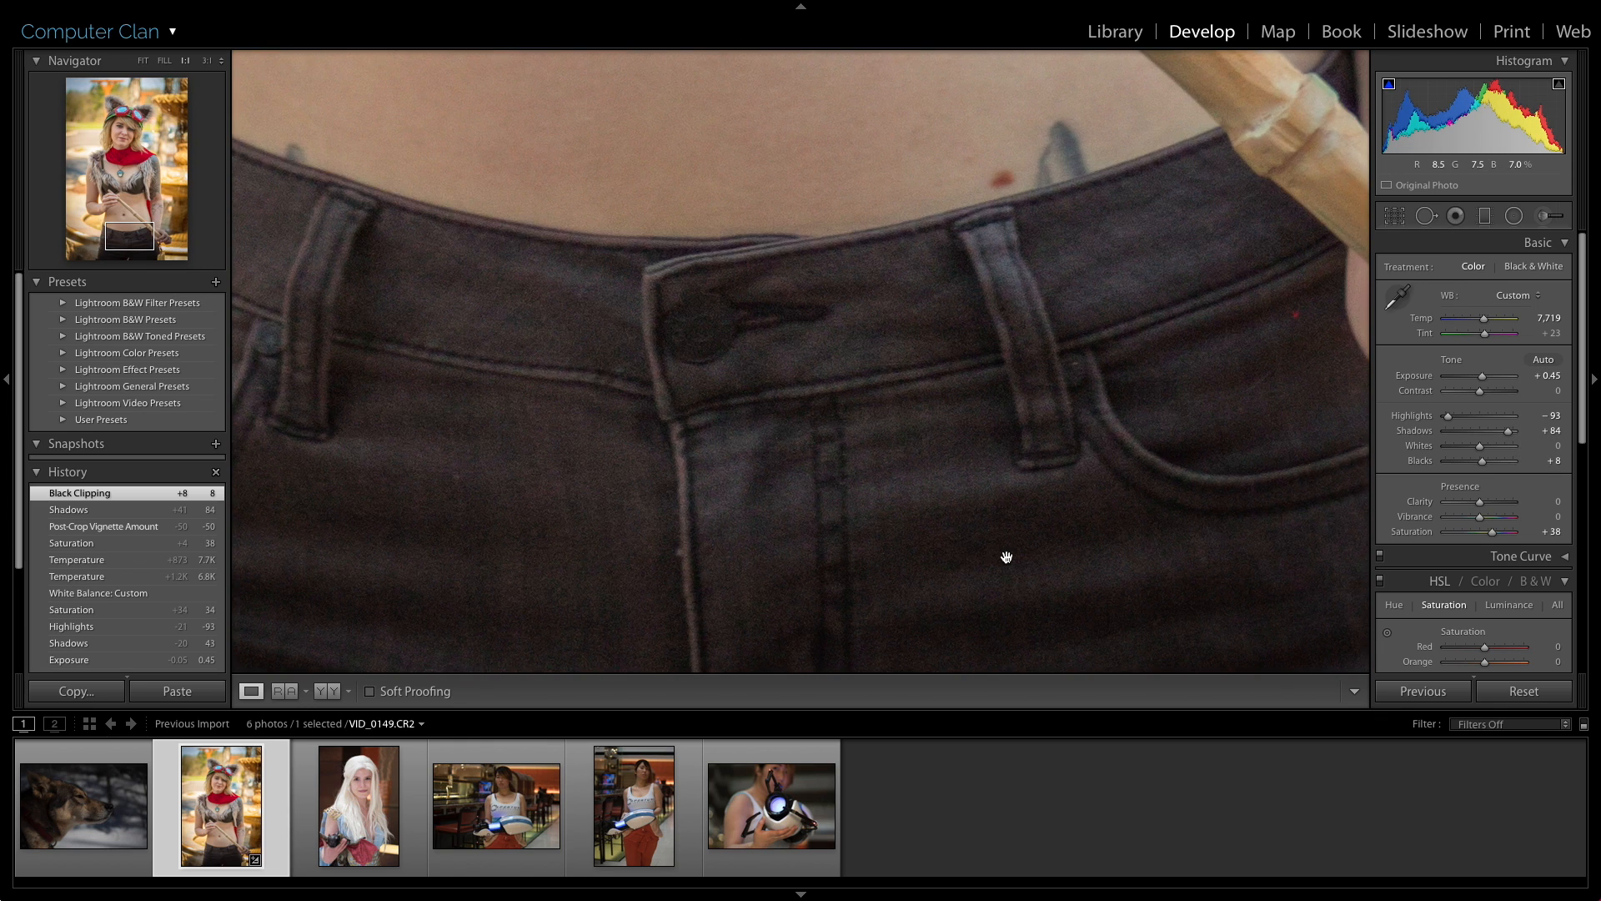
pyautogui.moveTo(1004, 554); pyautogui.dragTo(765, 324)
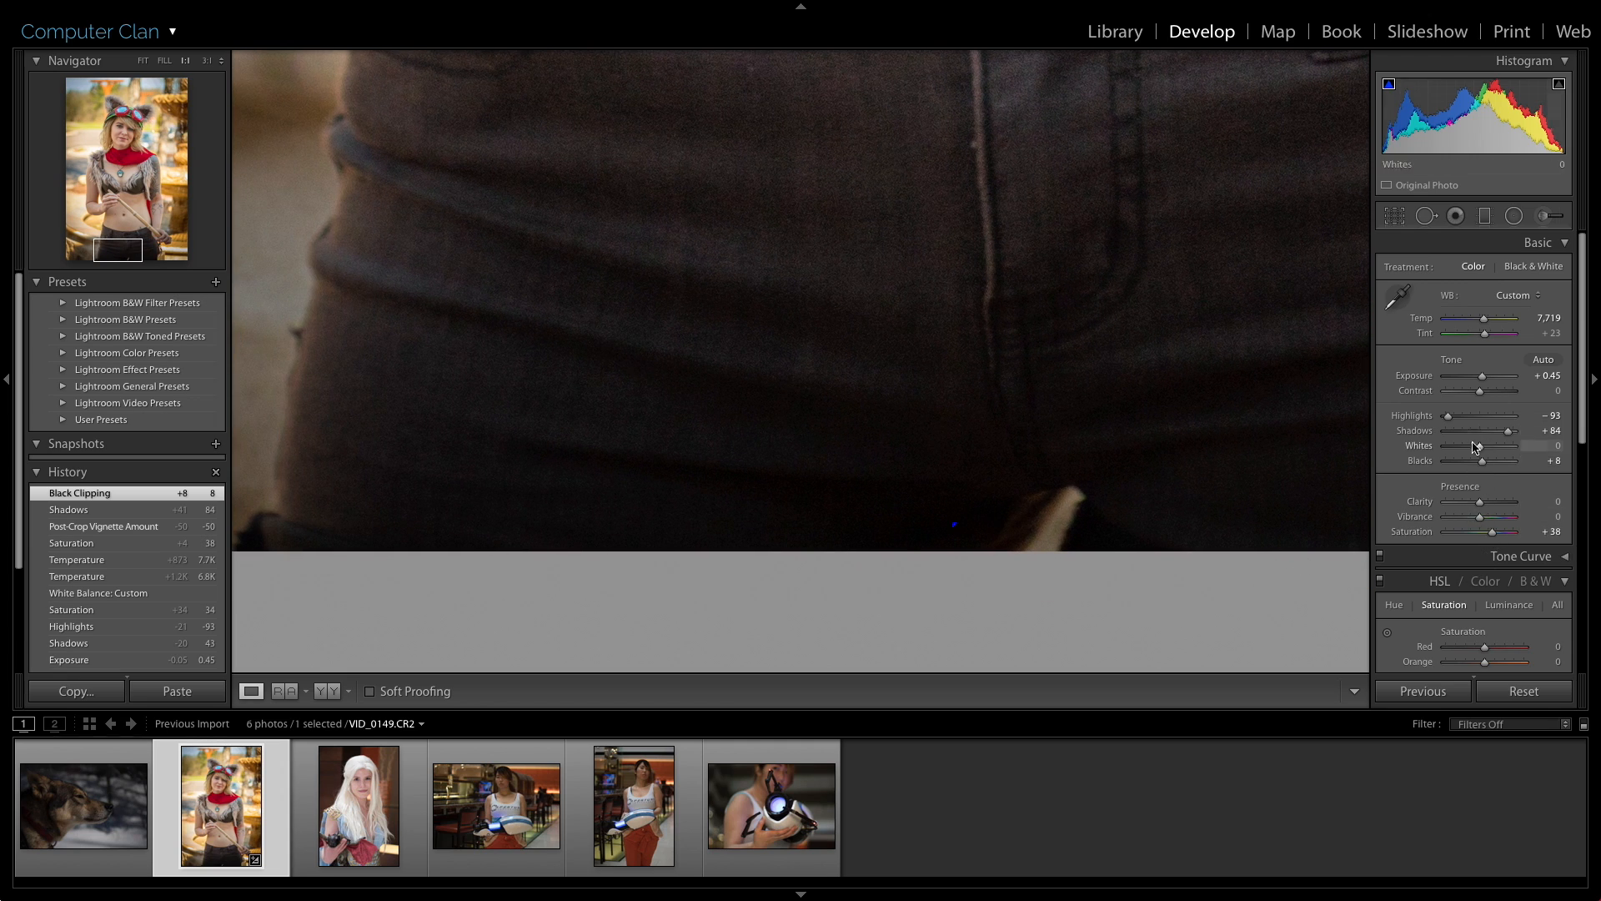
pyautogui.moveTo(1508, 432); pyautogui.dragTo(1512, 436)
pyautogui.moveTo(829, 282); pyautogui.dragTo(736, 311)
pyautogui.click(737, 311)
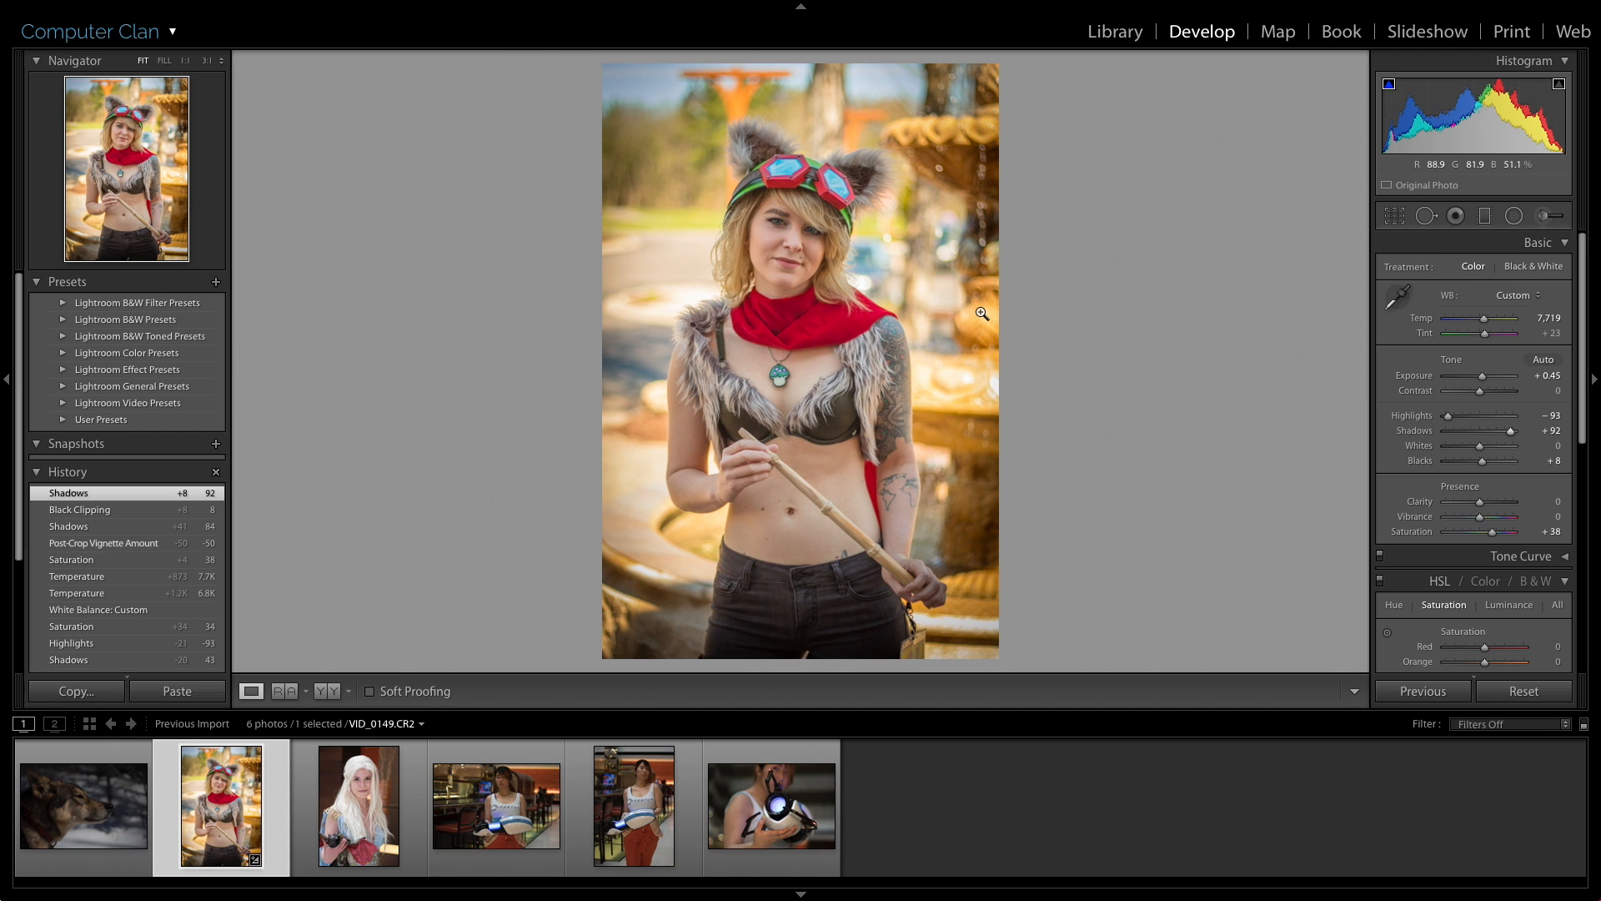
# Examine the face, the arm and the waist edge of the jeans at 1:1 for chromatic aberration.
pyautogui.click(723, 157)
pyautogui.moveTo(1097, 255); pyautogui.dragTo(713, 236)
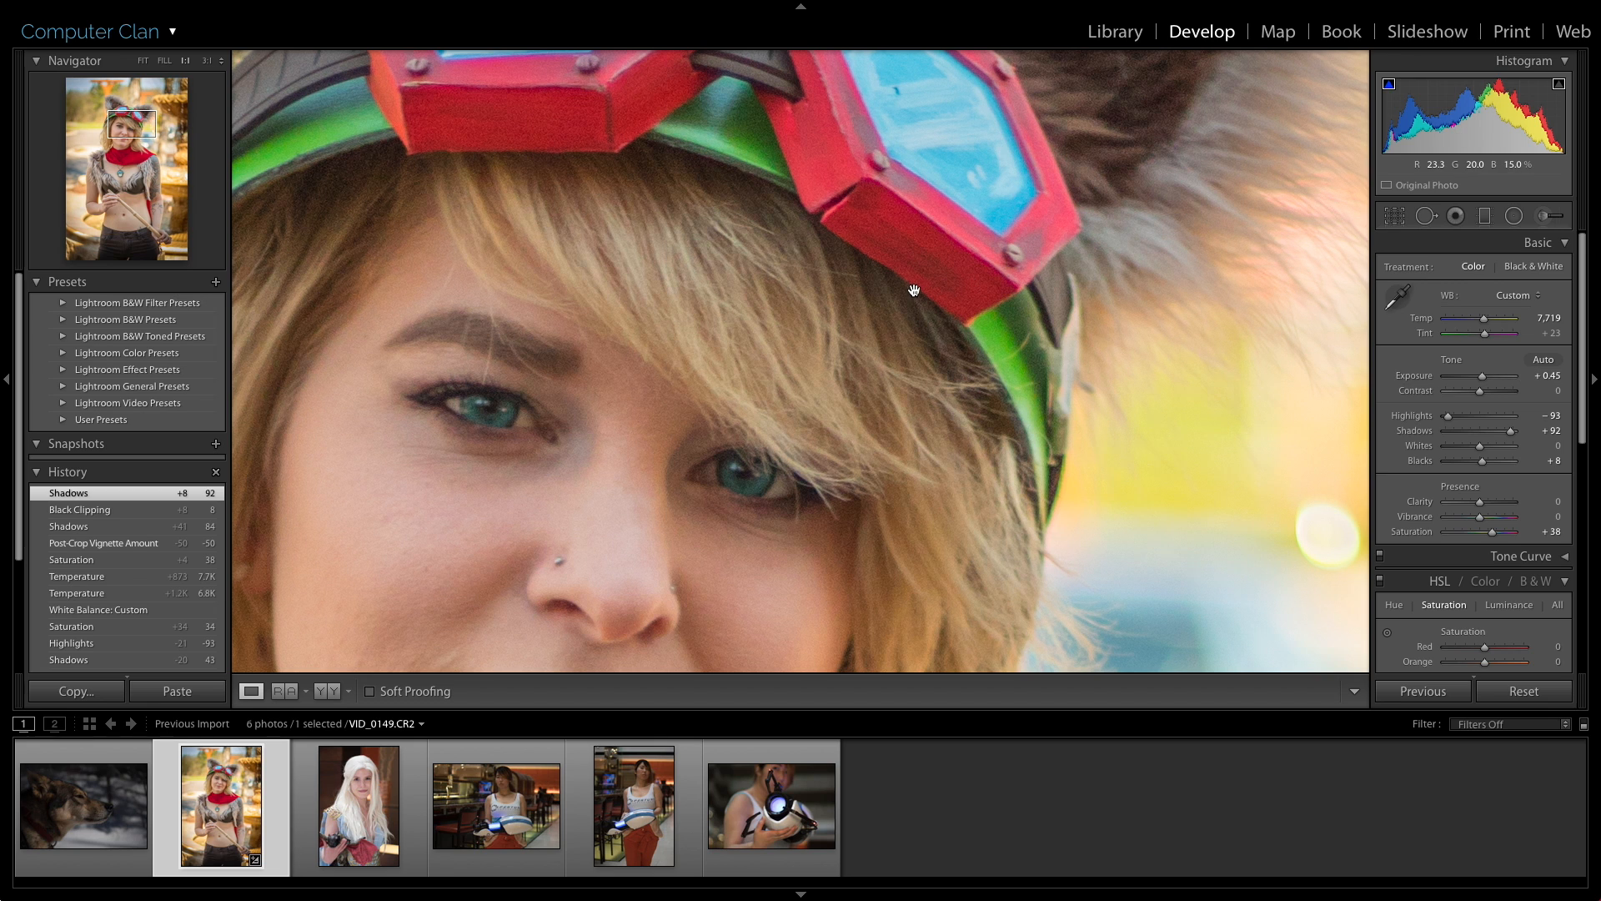
pyautogui.click(912, 288)
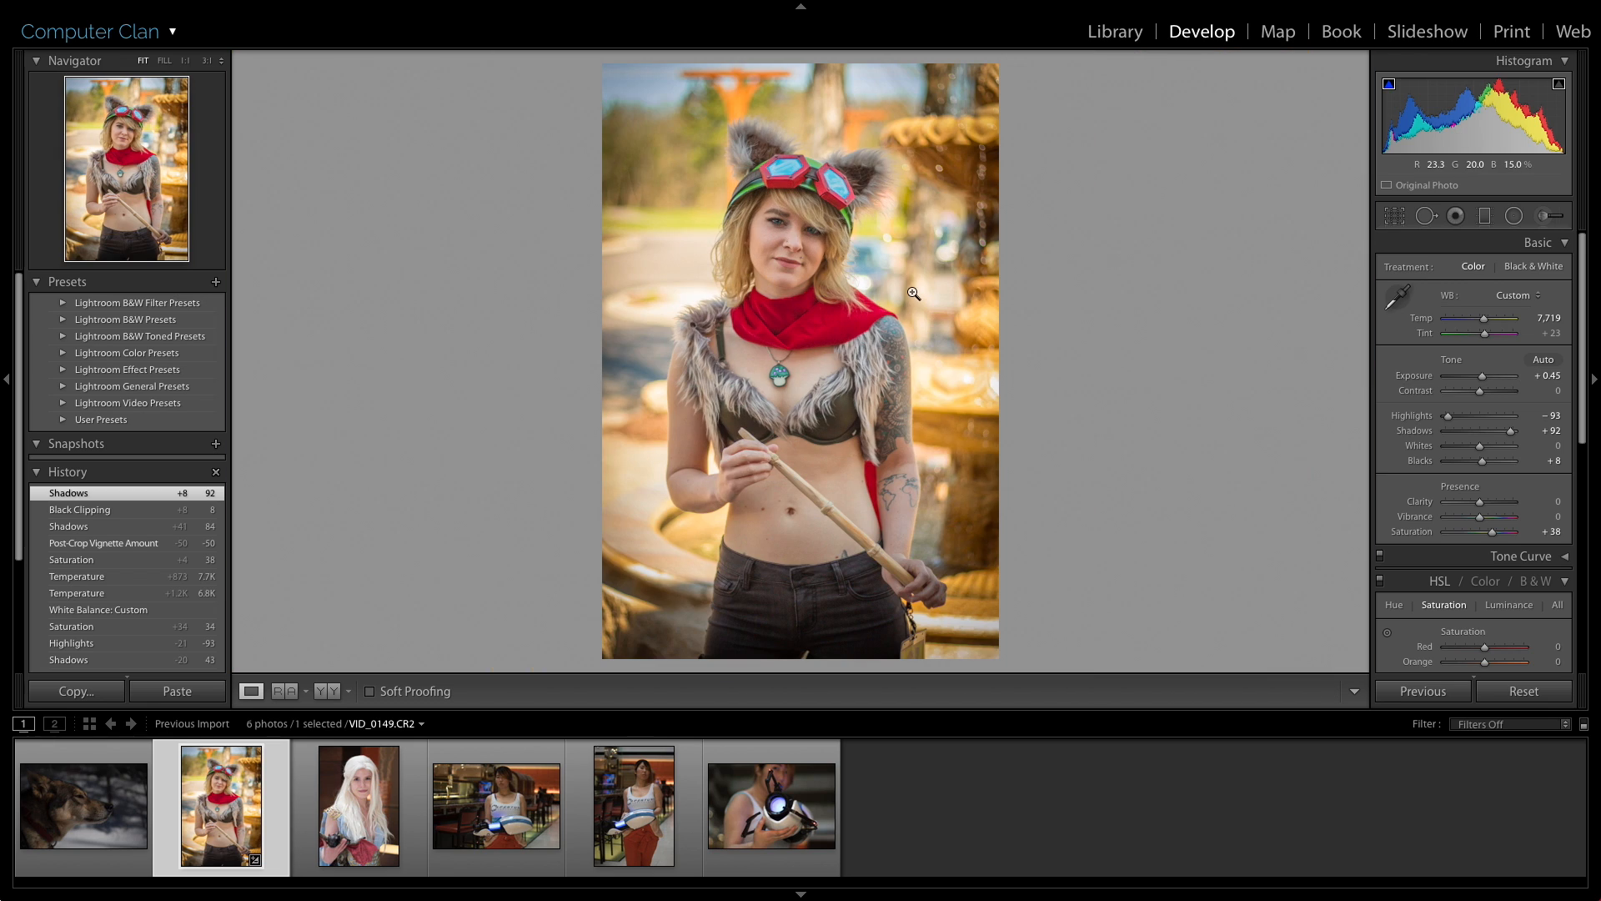
pyautogui.click(695, 543)
pyautogui.moveTo(1013, 505); pyautogui.dragTo(1036, 353)
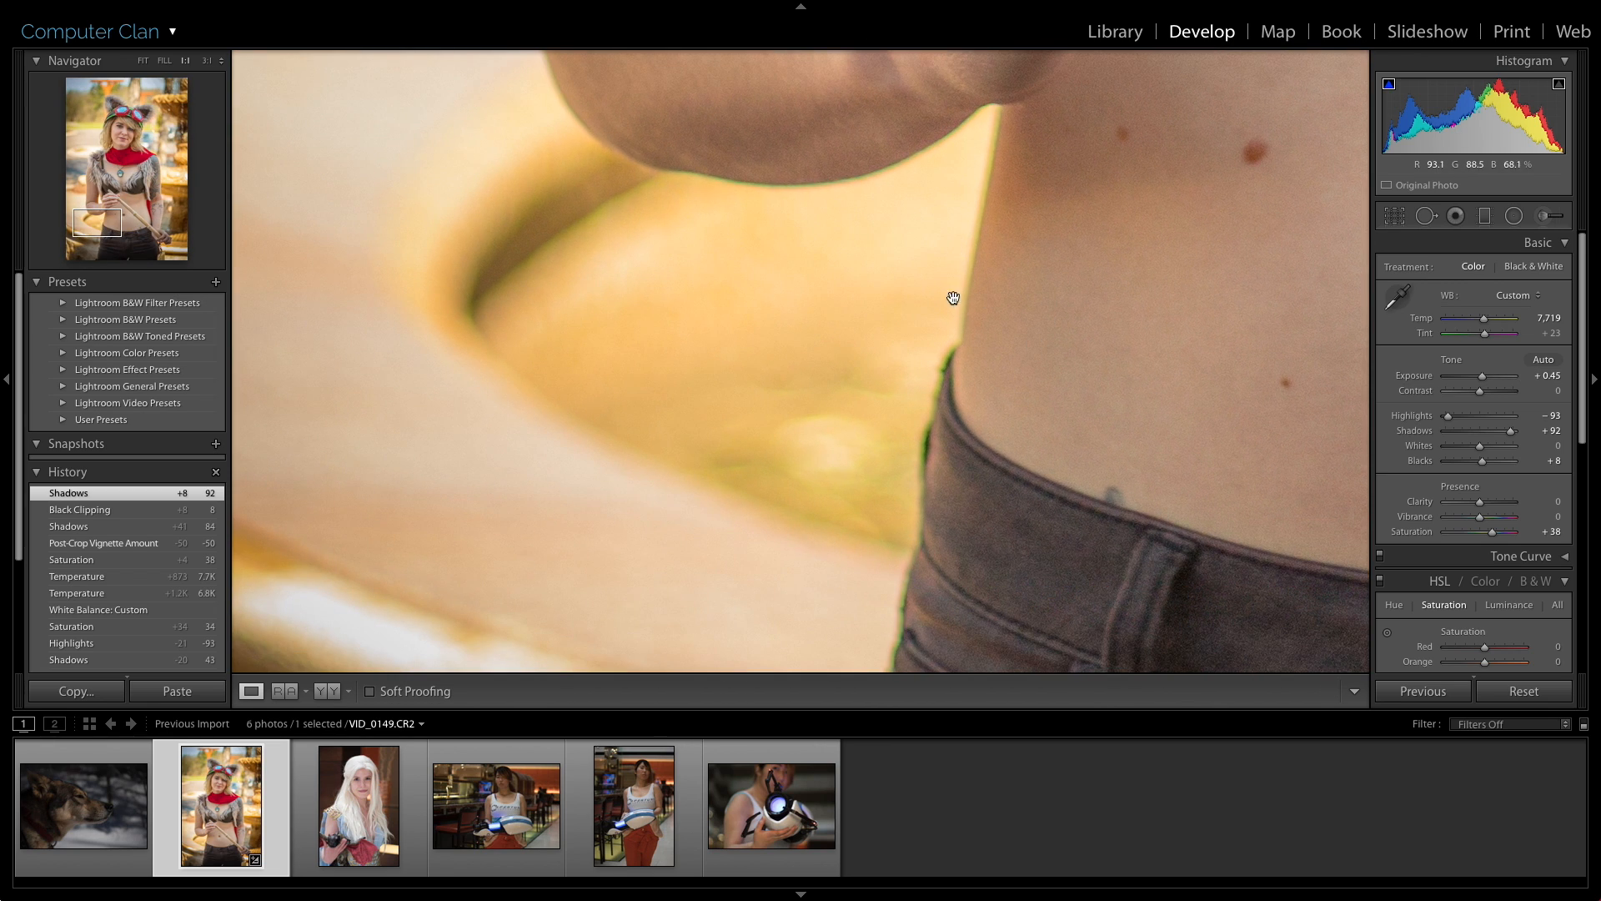
pyautogui.moveTo(954, 458); pyautogui.dragTo(946, 543)
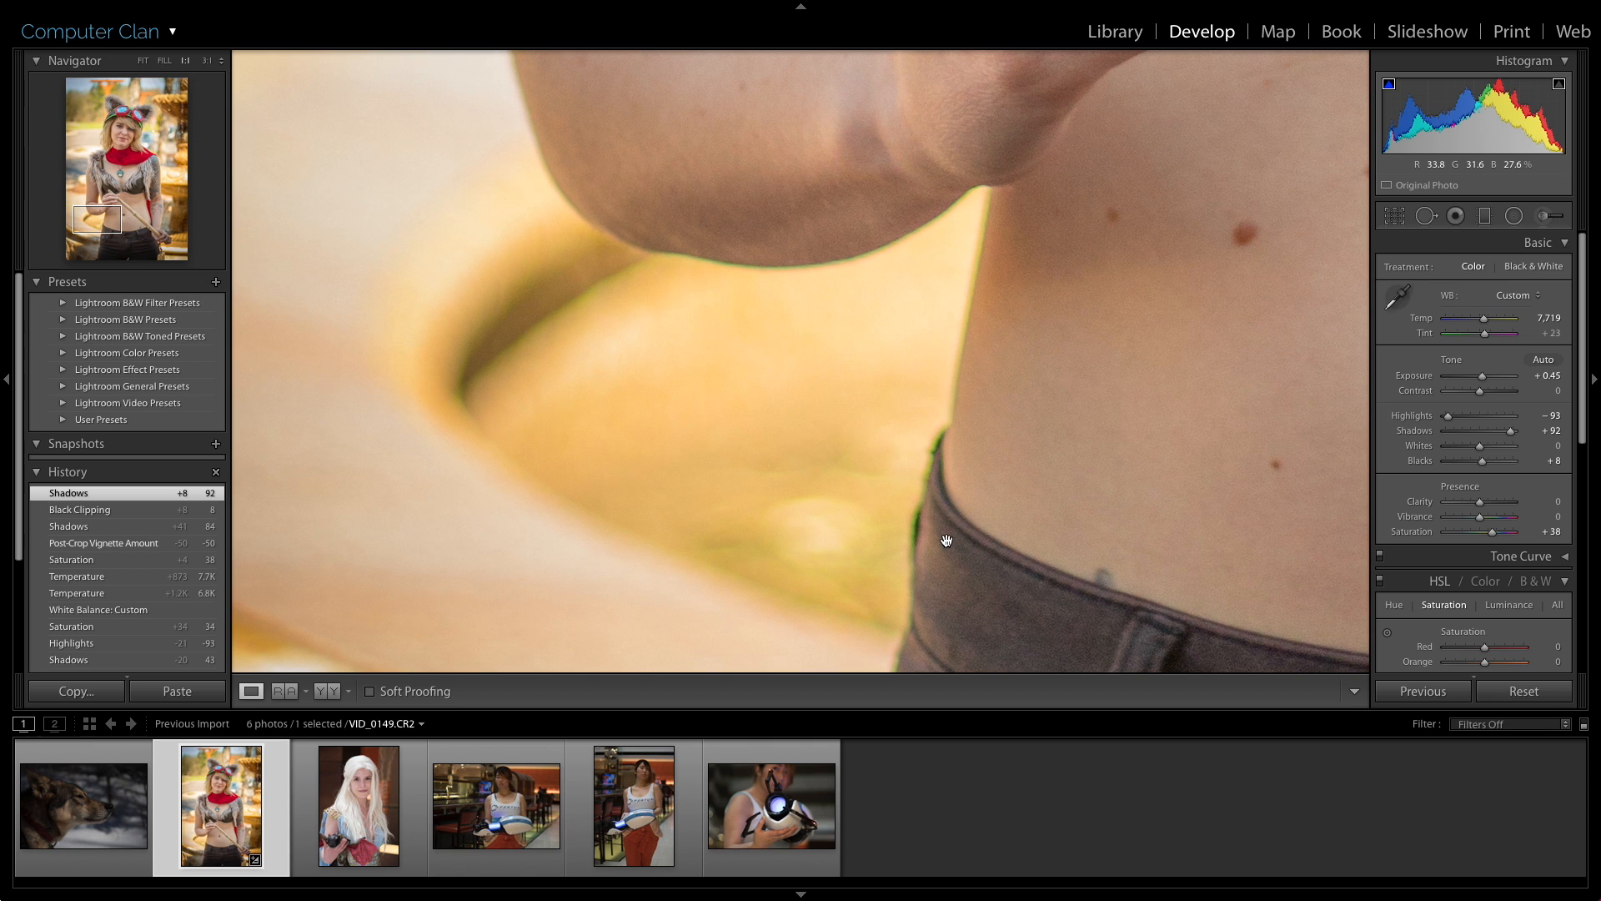
pyautogui.click(946, 543)
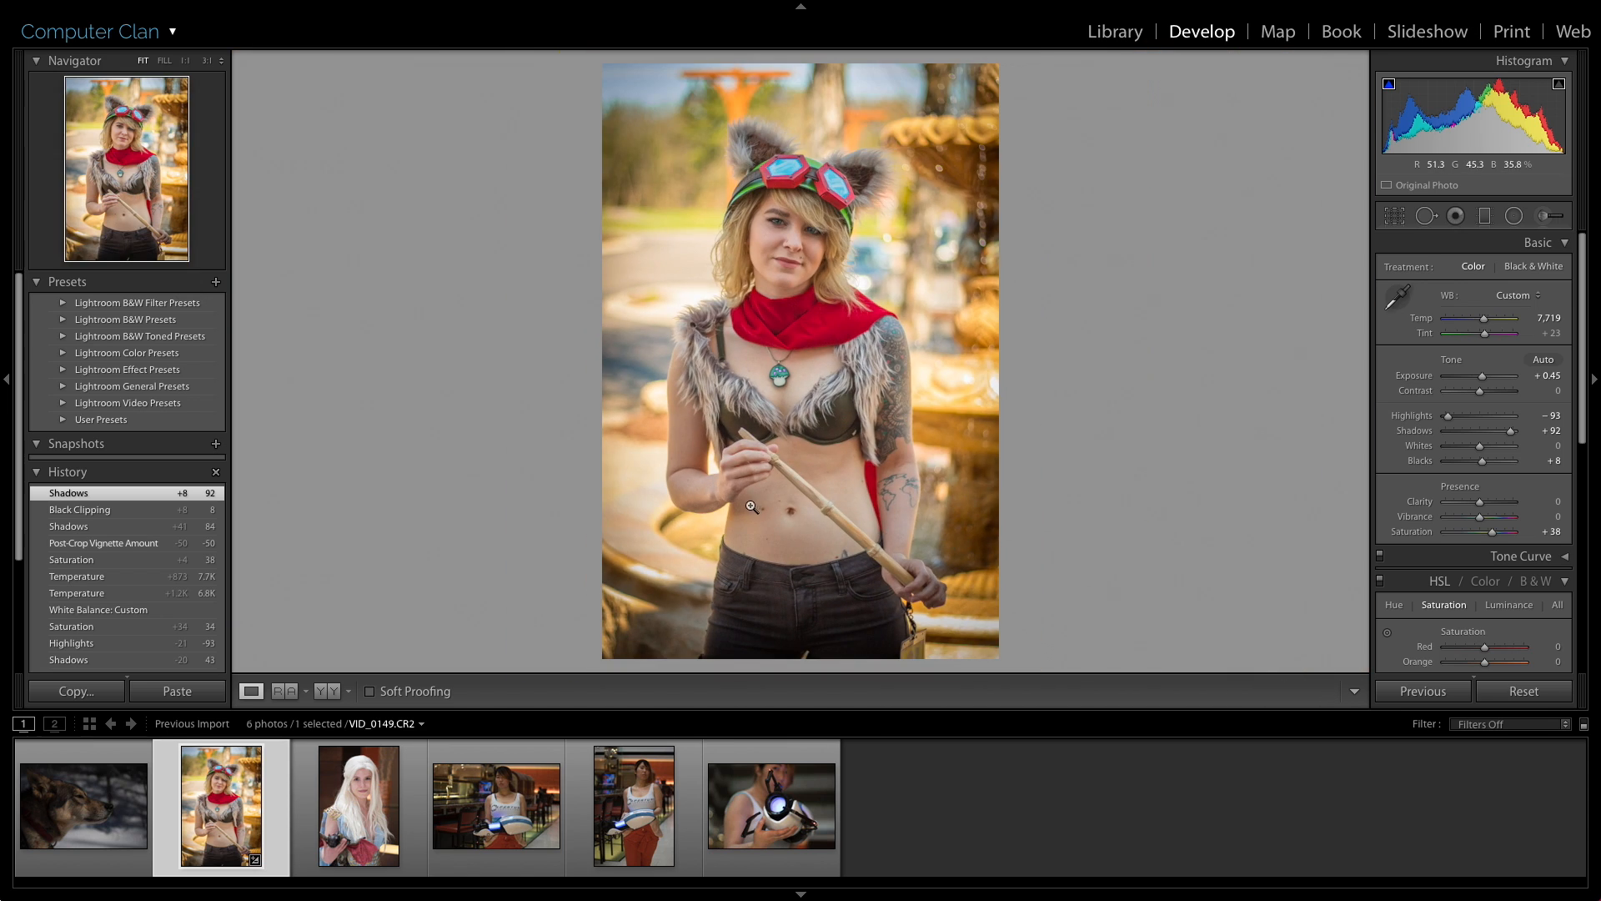
pyautogui.click(727, 534)
pyautogui.moveTo(728, 532); pyautogui.dragTo(1018, 289)
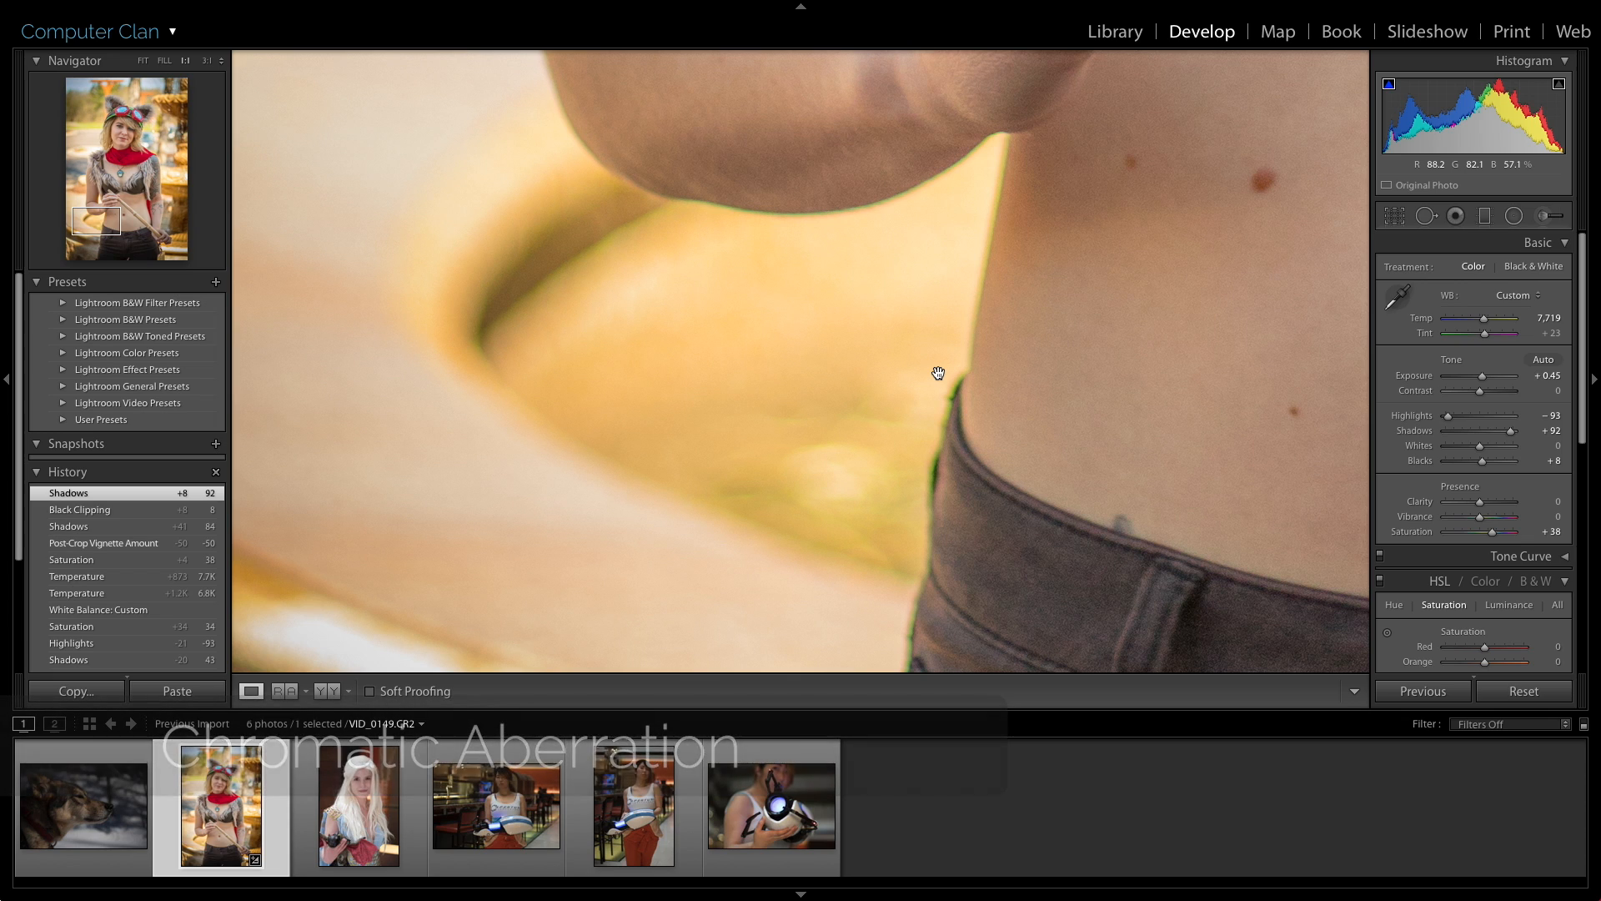
pyautogui.moveTo(1086, 402); pyautogui.dragTo(1048, 347)
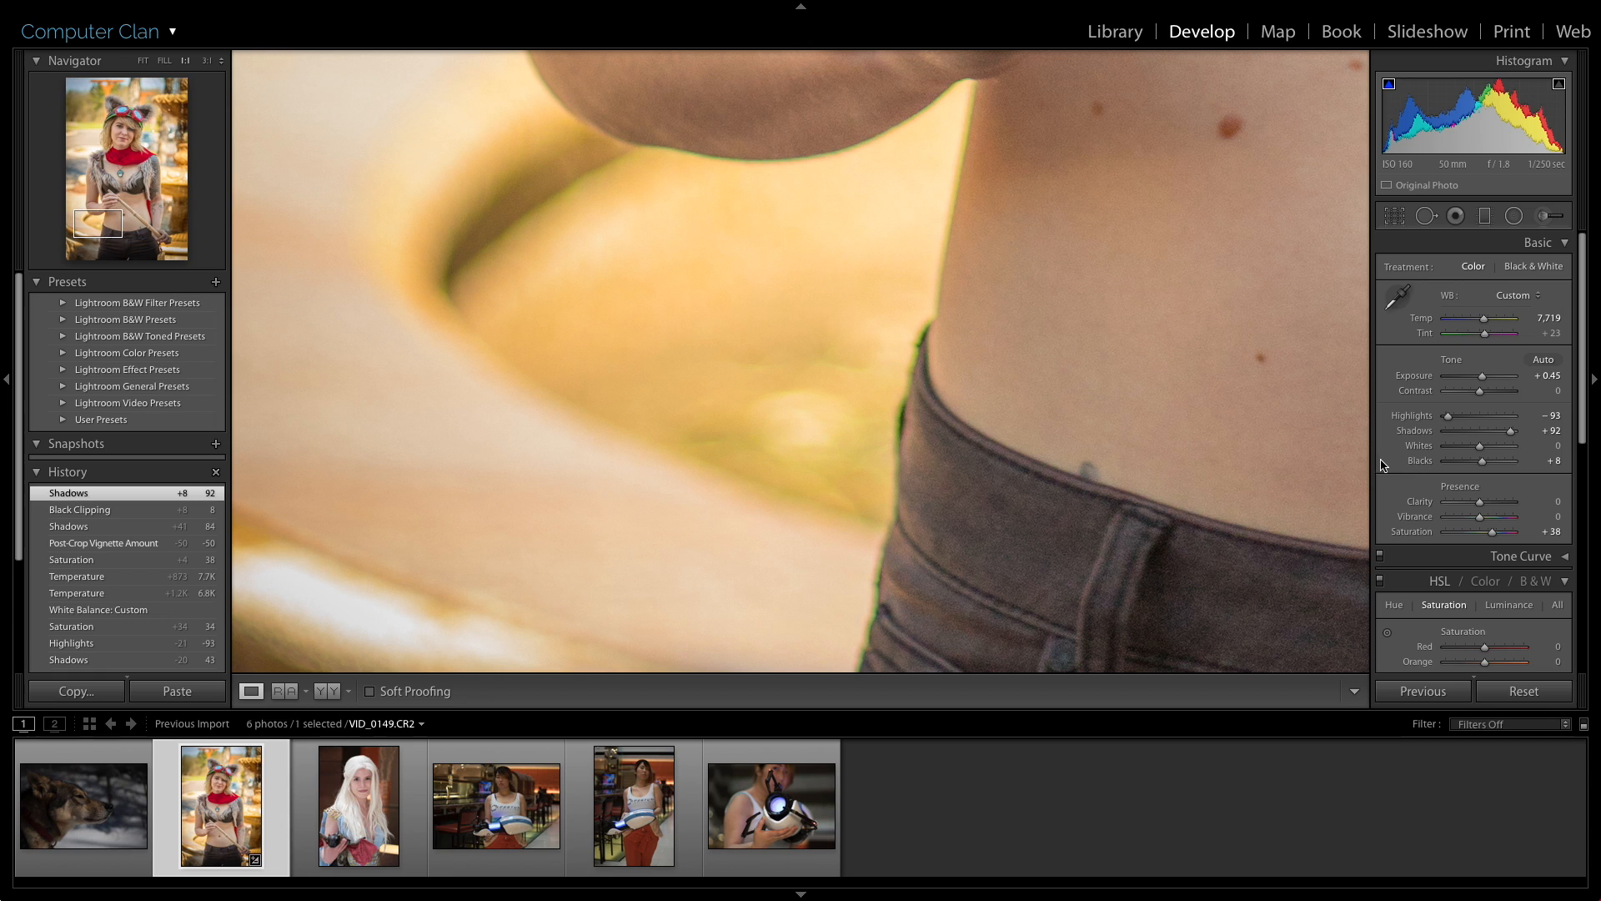
# Remove the green fringing with manual lens corrections, setting the green Defringe Amount to 10 and Green Hue to 12/62.
pyautogui.scroll(-10, 1393, 458)
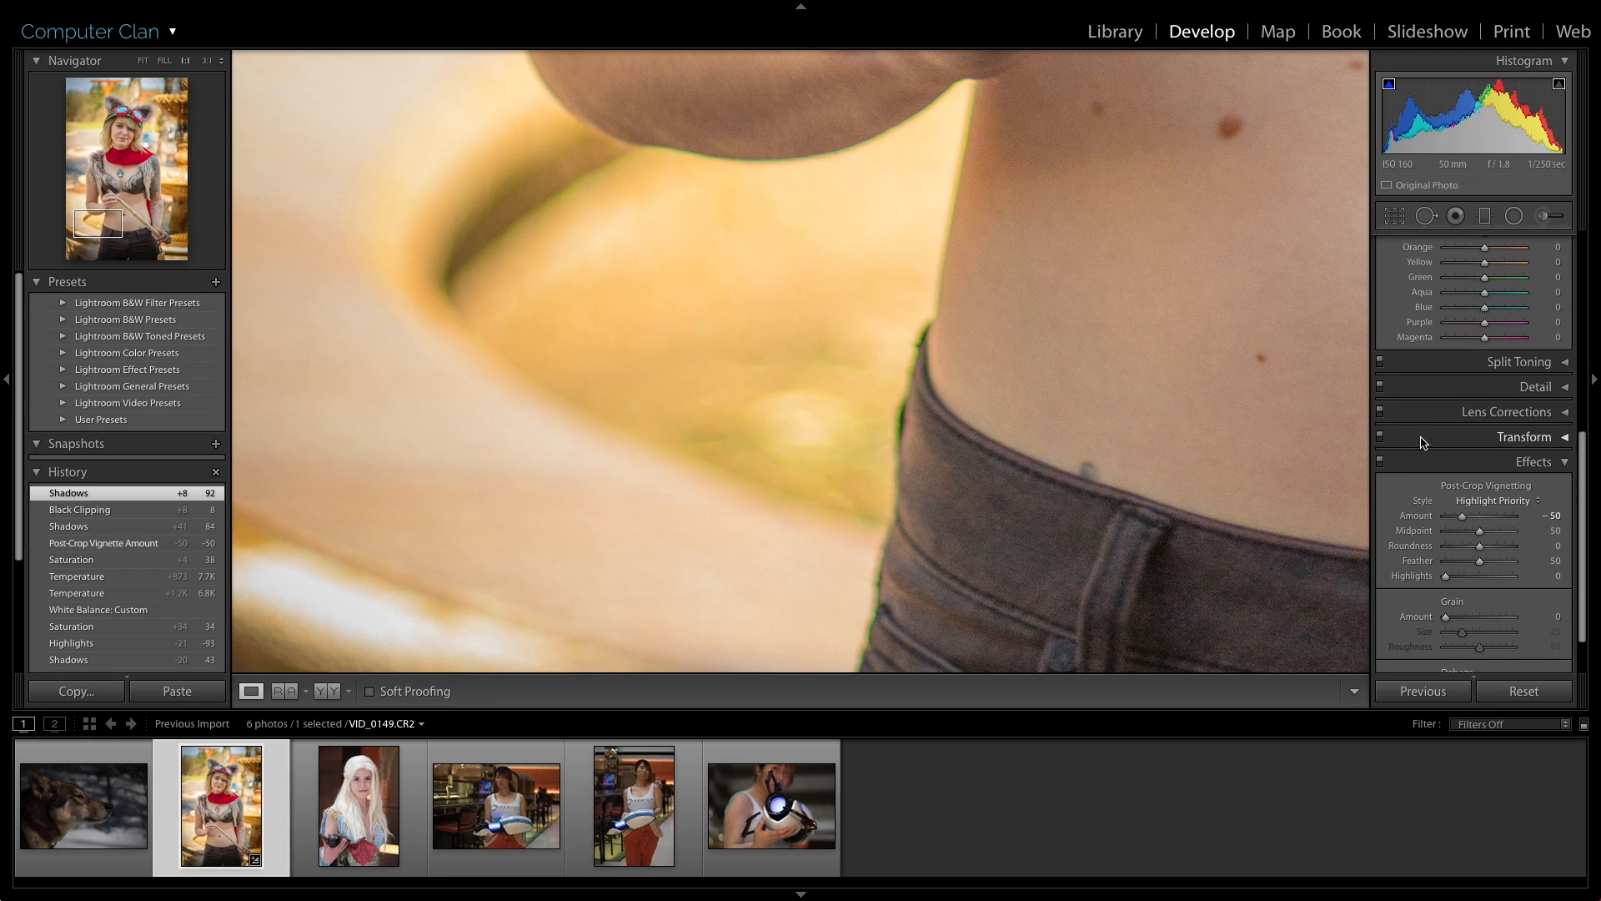
pyautogui.click(1545, 415)
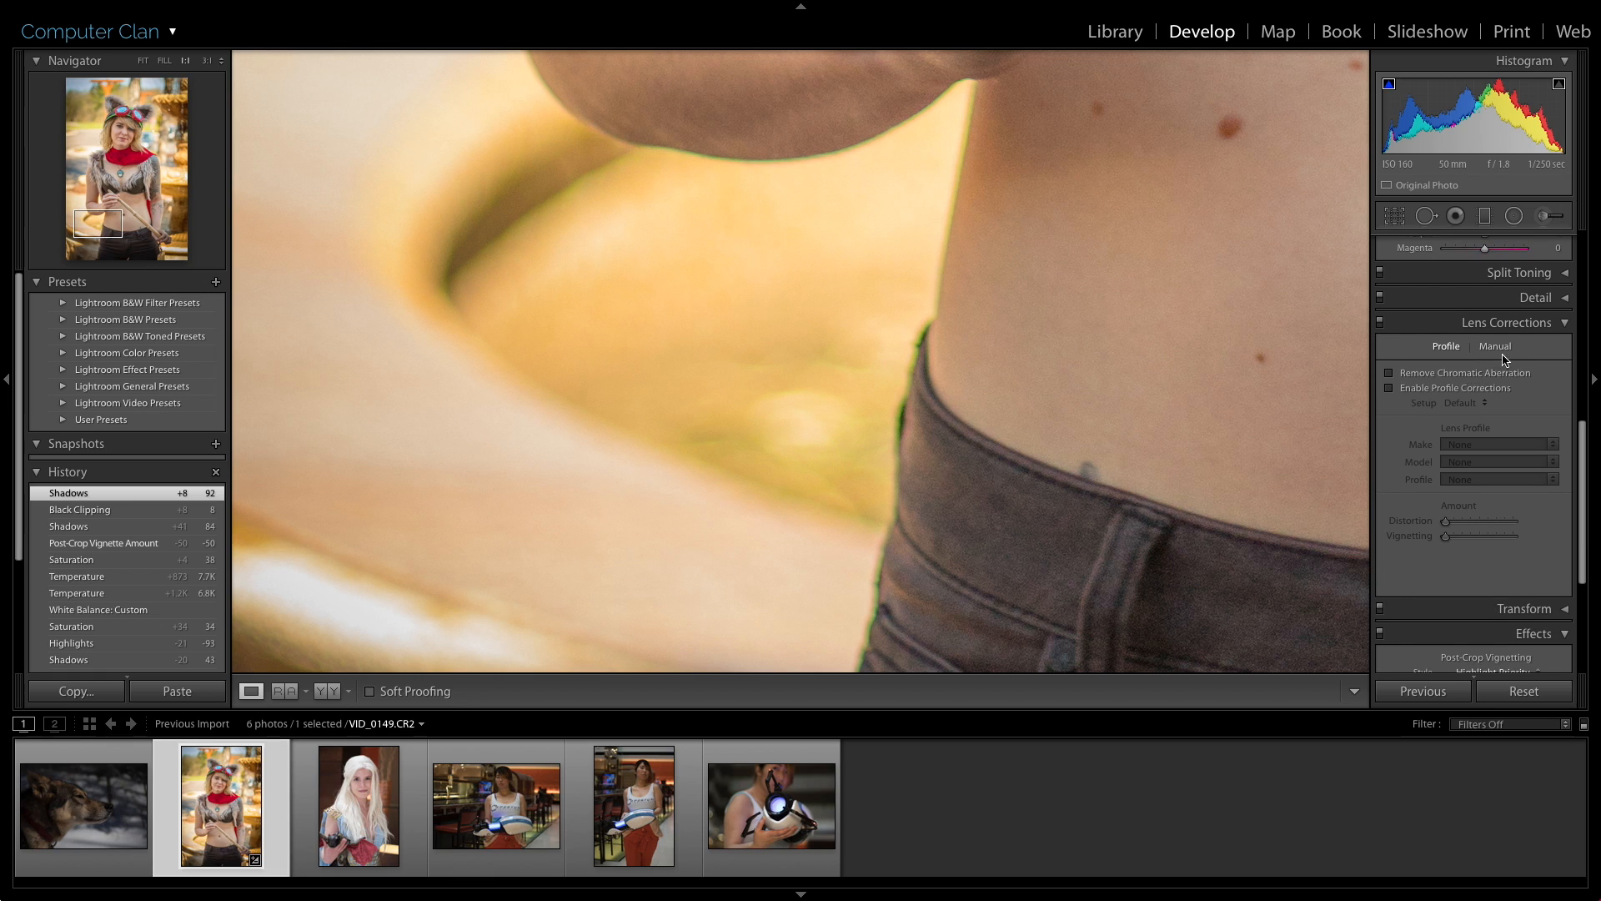
pyautogui.click(1503, 355)
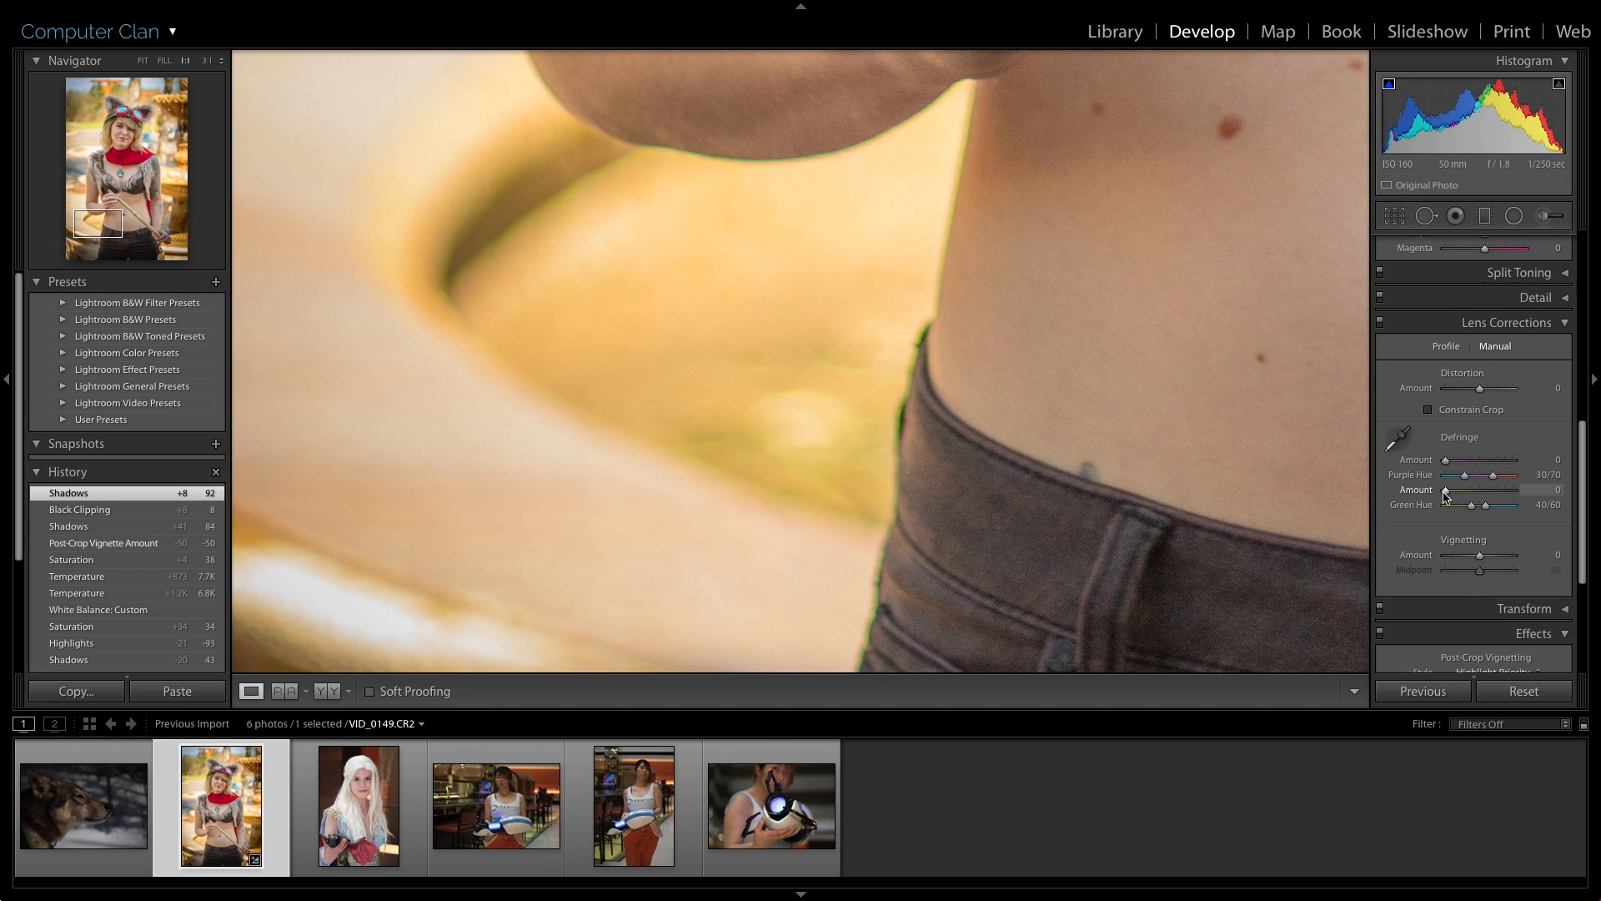
pyautogui.moveTo(1445, 493)
pyautogui.mouseDown()
pyautogui.moveTo(1484, 494)
pyautogui.moveTo(1459, 510)
pyautogui.mouseUp()
pyautogui.moveTo(1459, 511)
pyautogui.mouseDown()
pyautogui.moveTo(1490, 510)
pyautogui.moveTo(1481, 496)
pyautogui.mouseUp()
pyautogui.moveTo(1025, 300); pyautogui.dragTo(1001, 422)
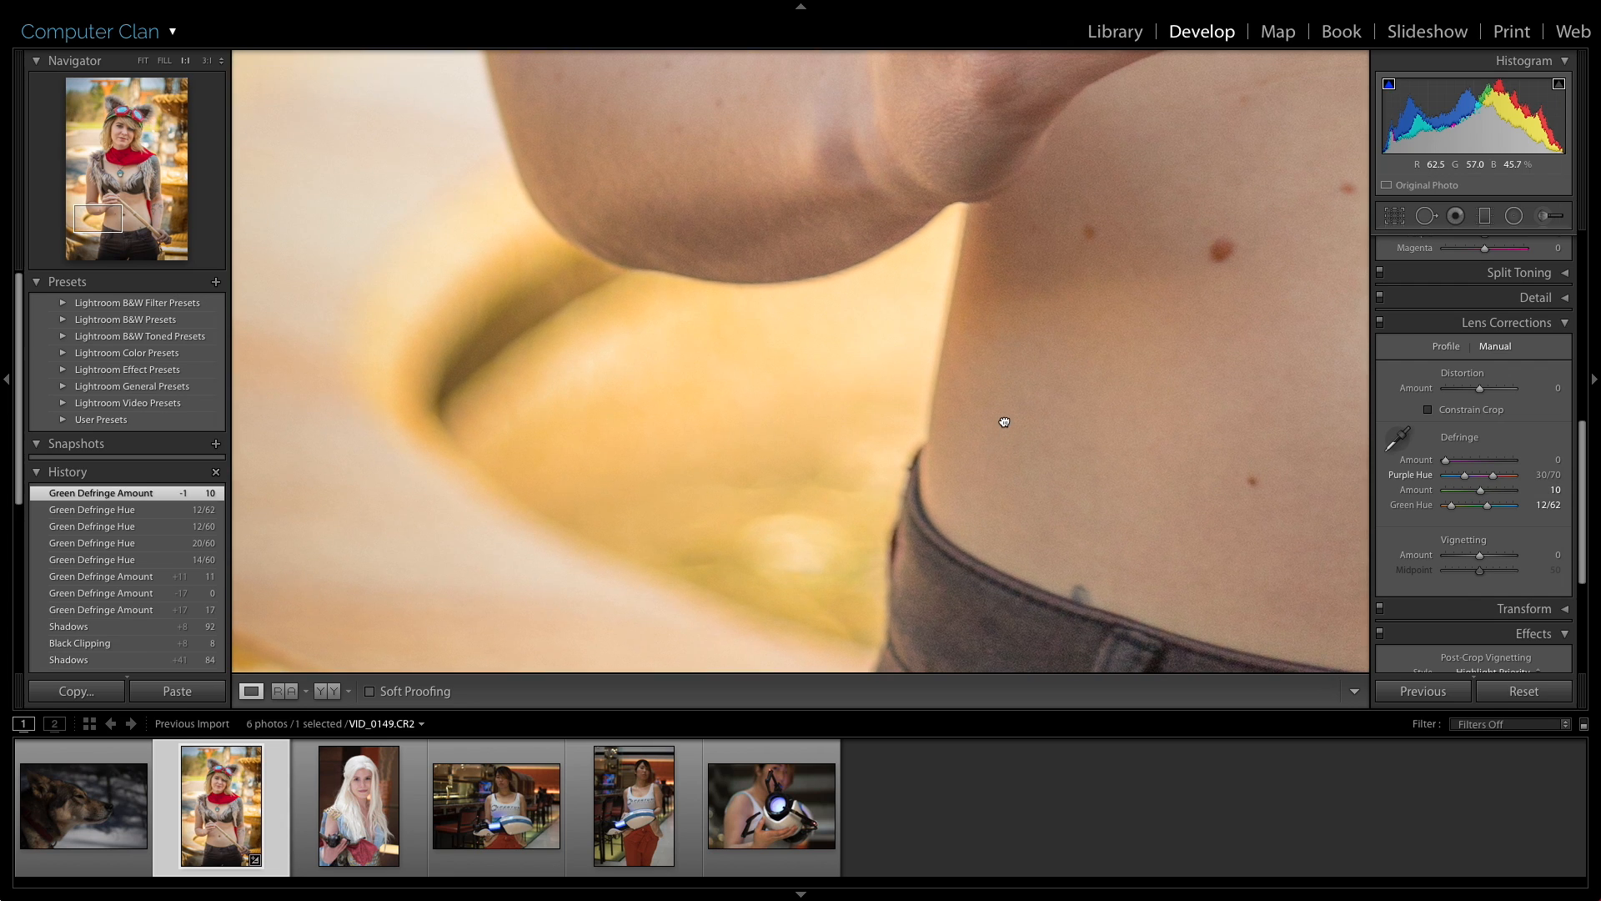
# Undo the green defringe adjustments and redo them all to compare the jeans' edge, ending with the whole photo in view.
pyautogui.hotkey('ctrl', 'z')
pyautogui.hotkey('ctrl', 'z')
pyautogui.hotkey('ctrl', 'z')
pyautogui.hotkey('ctrl', 'z')
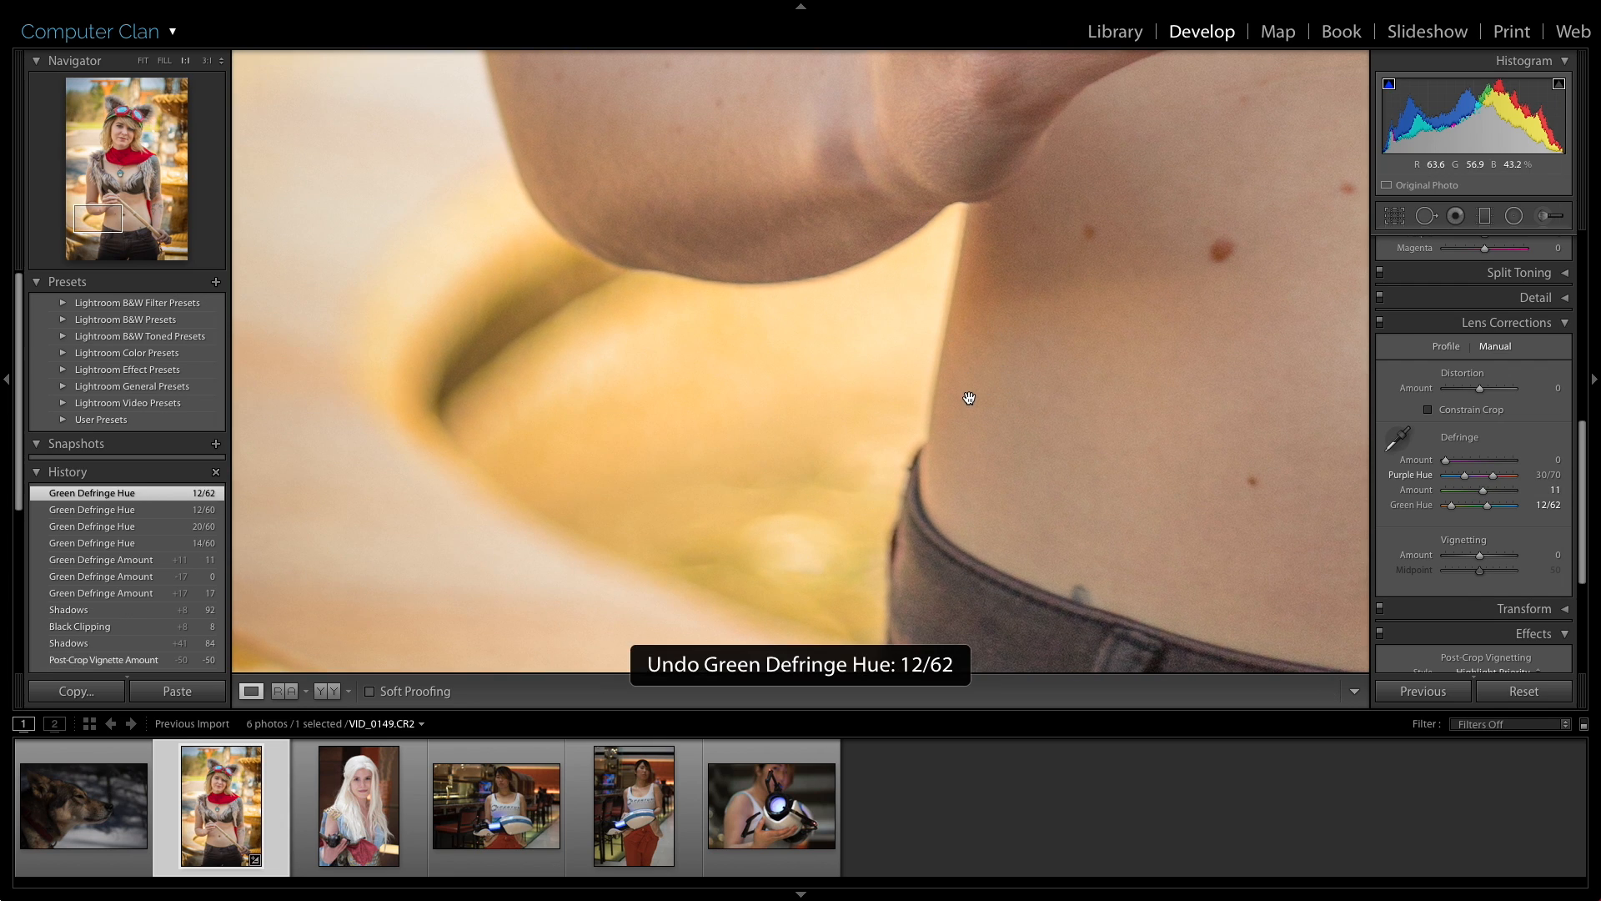
pyautogui.hotkey('ctrl', 'z')
pyautogui.hotkey('ctrl', 'z')
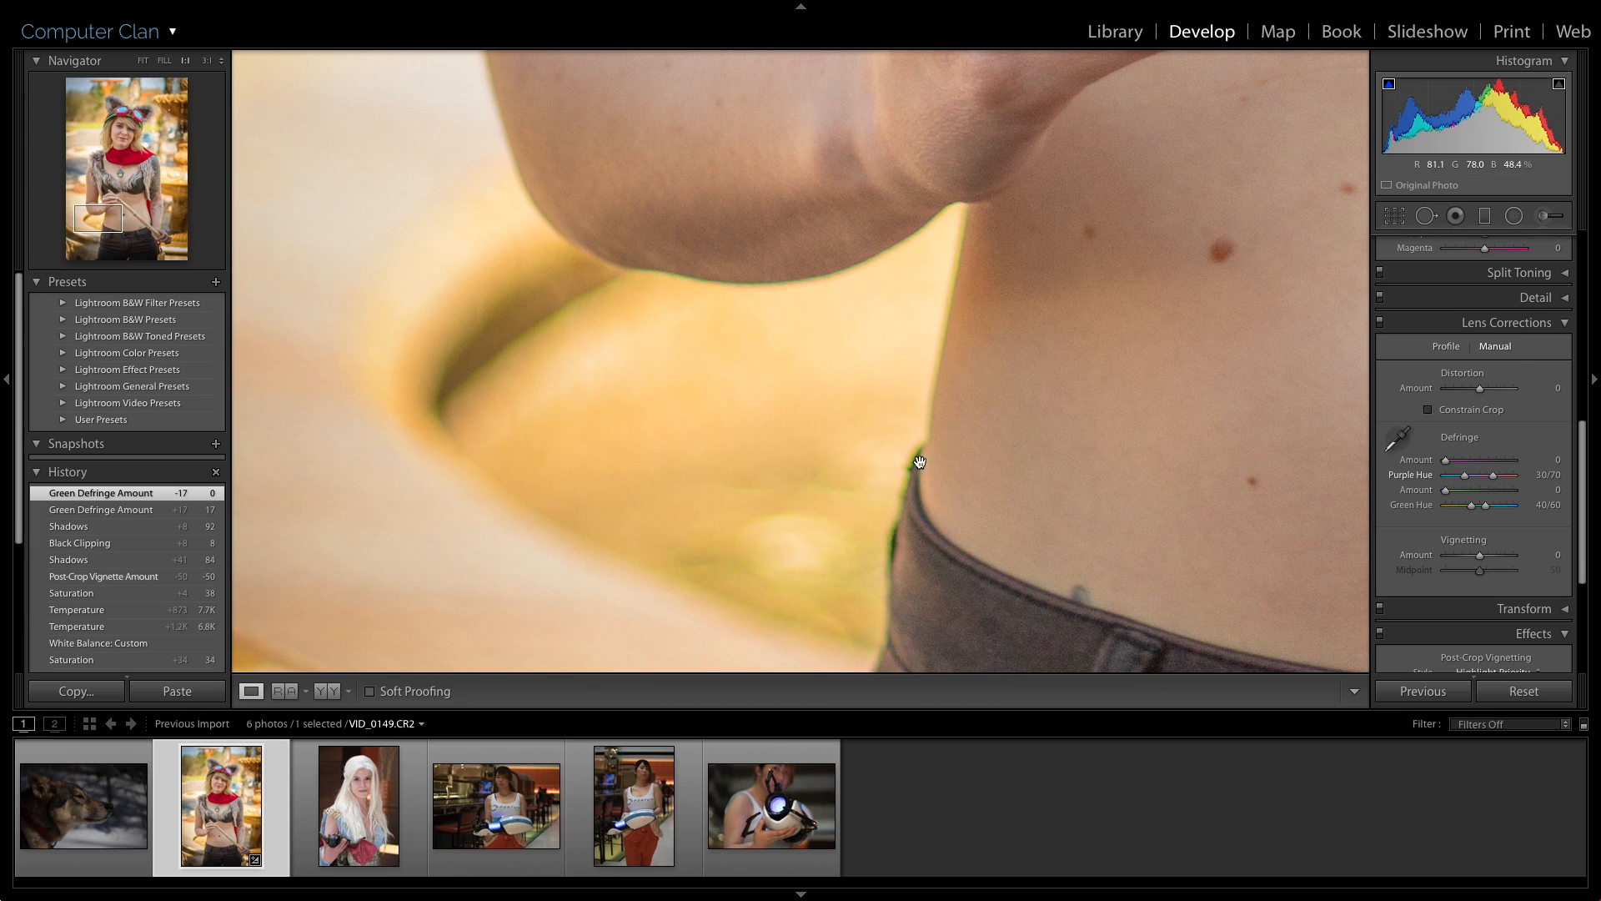
pyautogui.hotkey('ctrl', 'shift', 'z')
pyautogui.hotkey('ctrl', 'shift', 'z')
pyautogui.hotkey('ctrl', 'shift', 'z')
pyautogui.hotkey('ctrl', 'shift', 'z')
pyautogui.hotkey('ctrl', 'shift', 'z')
pyautogui.hotkey('ctrl', 'shift', 'z')
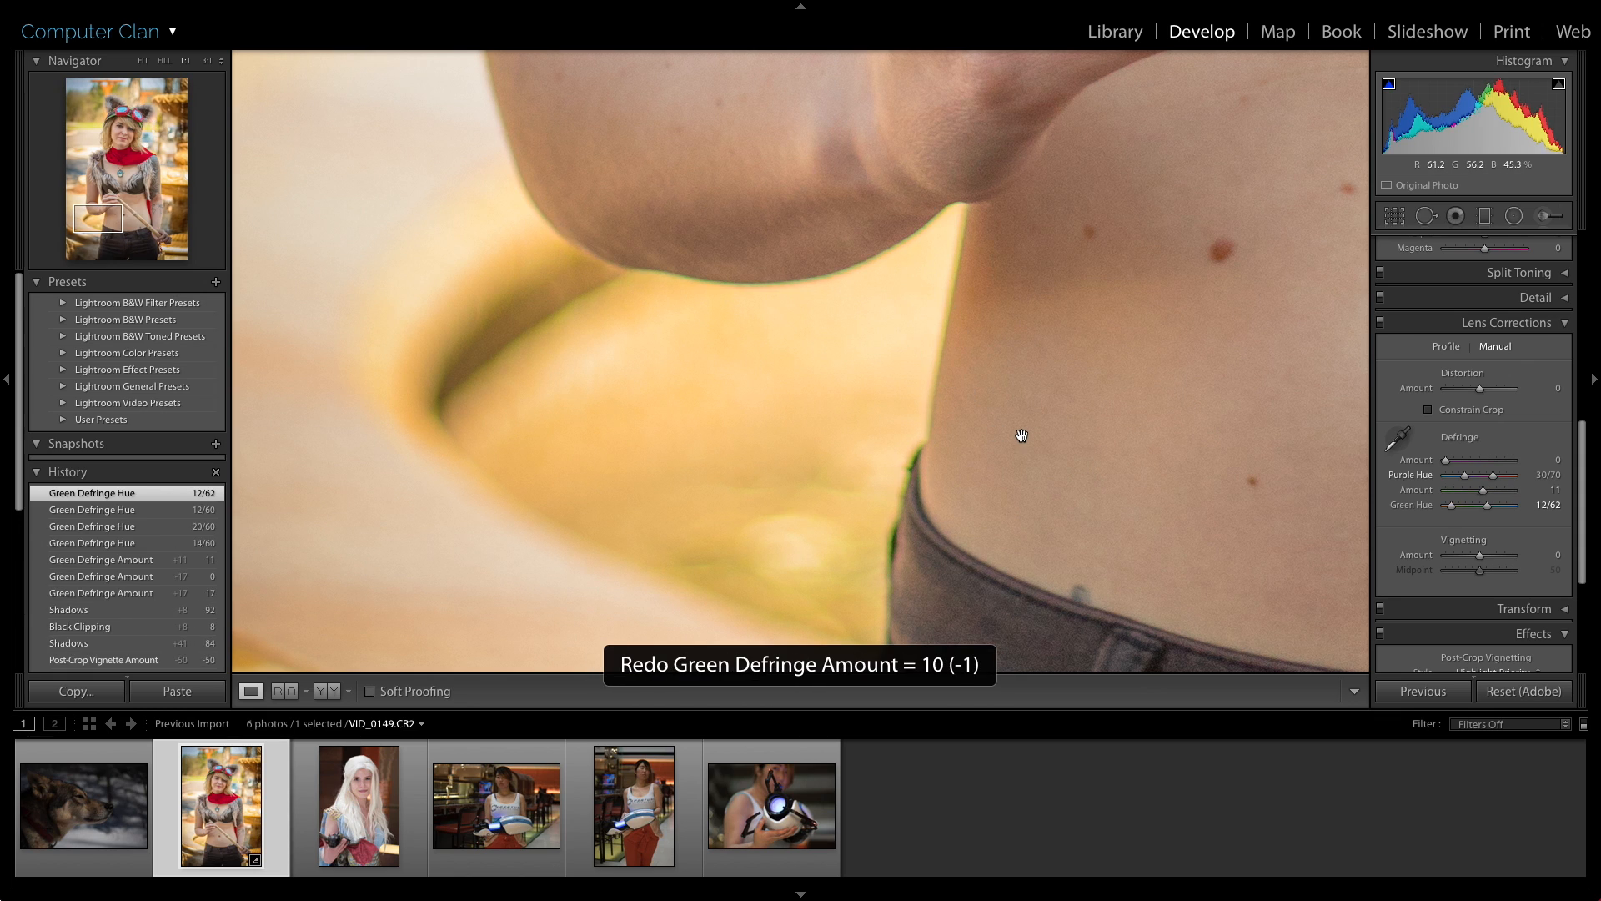
pyautogui.click(1011, 423)
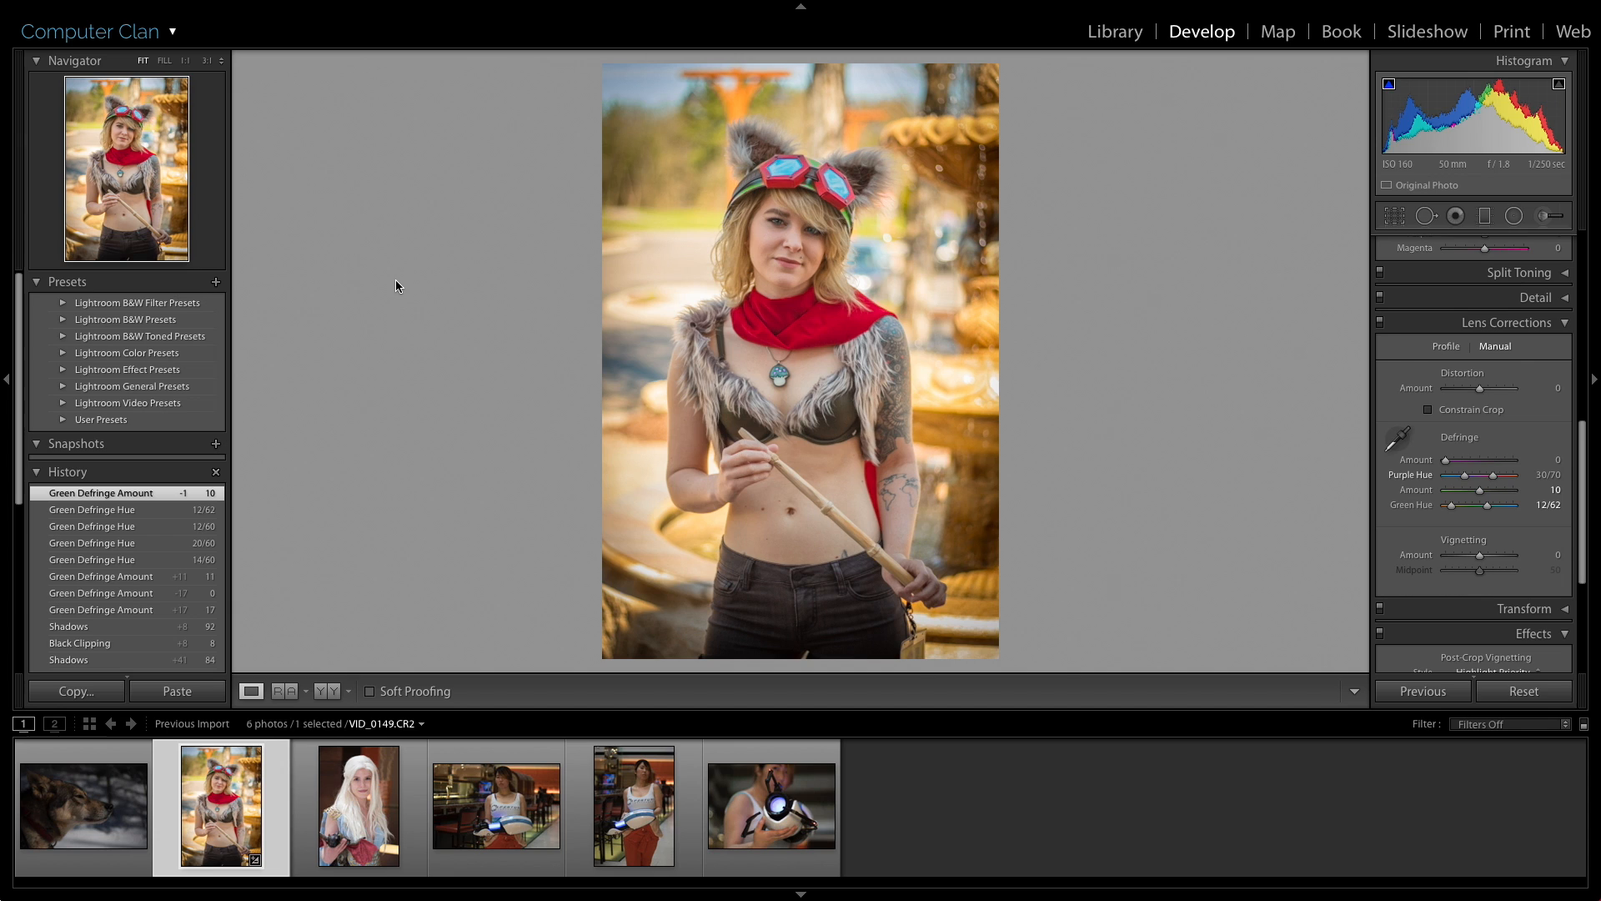
# Open the dog photo in Develop and brighten it with Exposure +1.55 and Shadows +61.
pyautogui.press('Left')
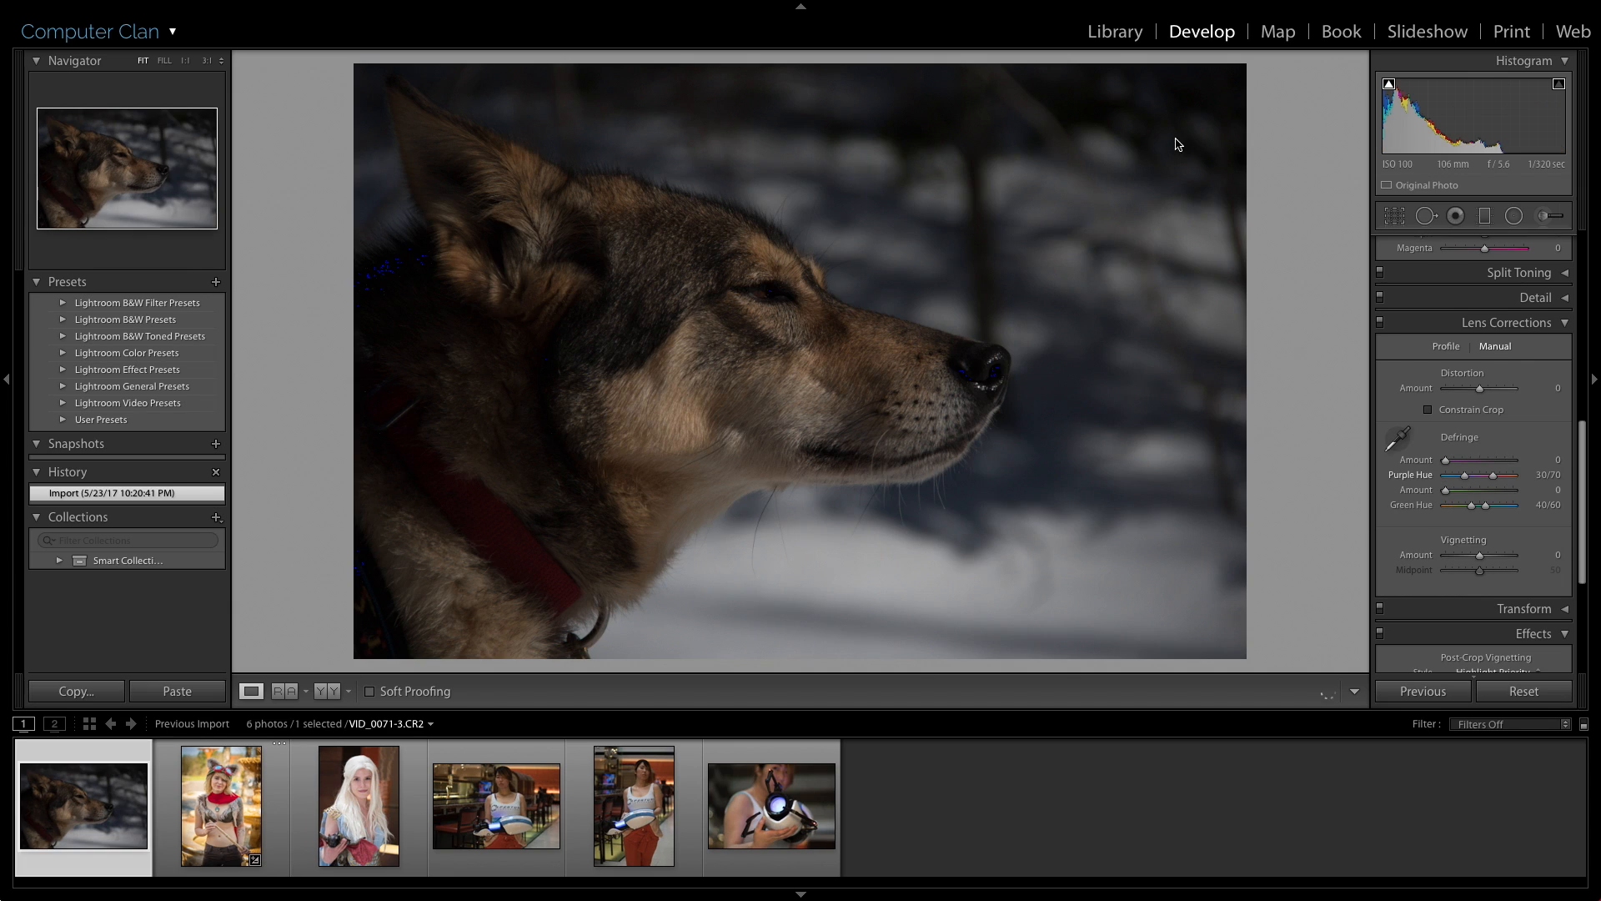
pyautogui.click(1445, 328)
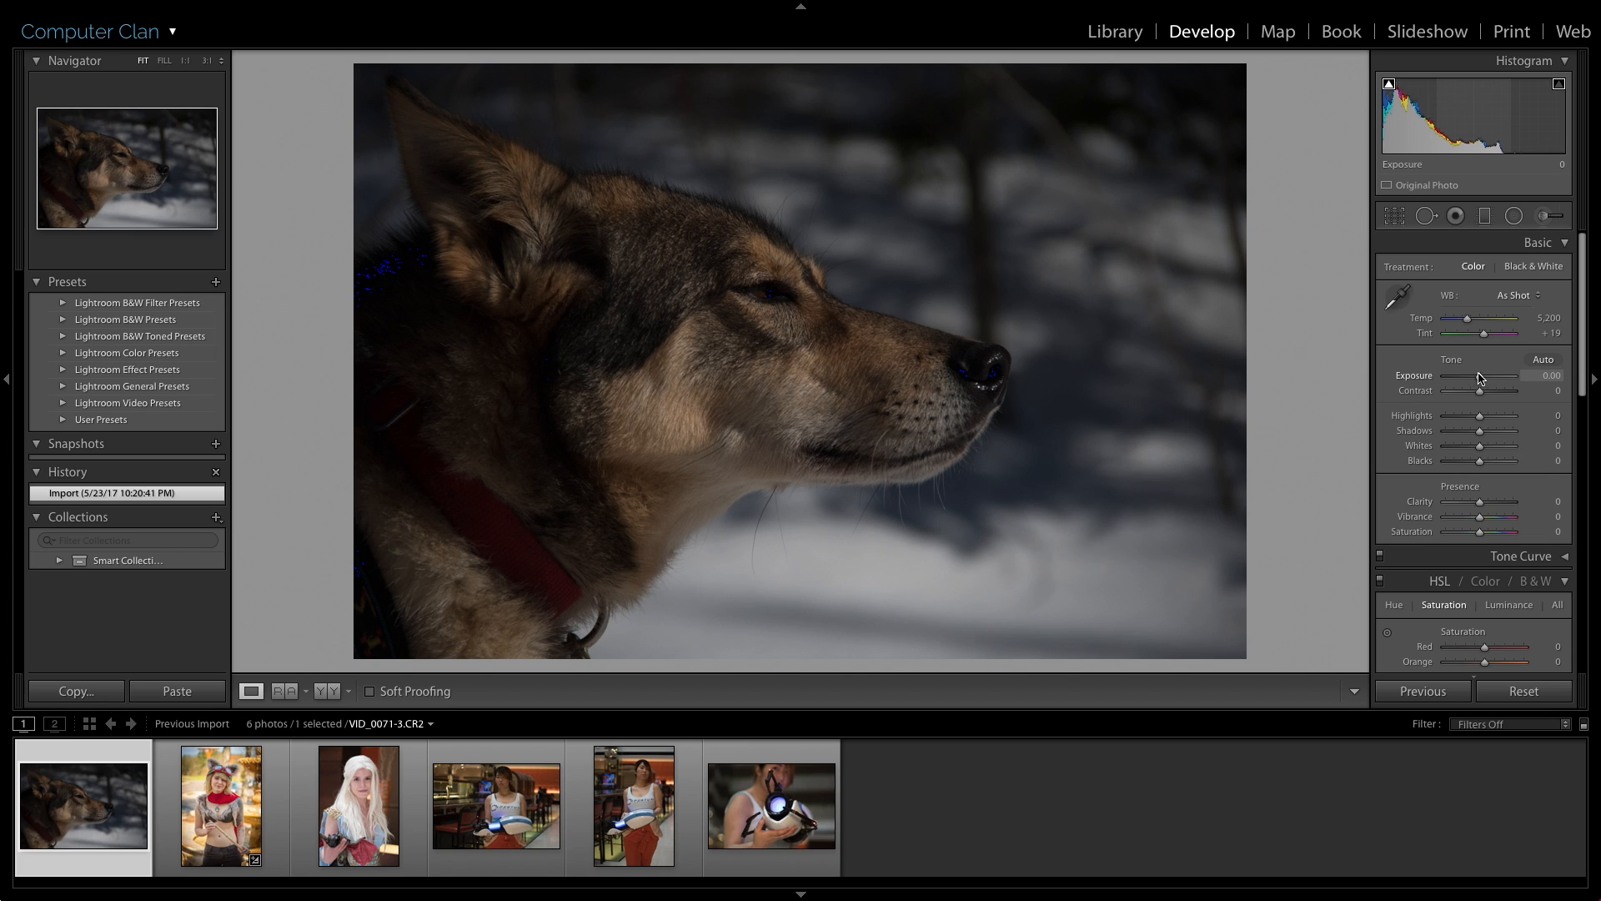
pyautogui.moveTo(1480, 380); pyautogui.dragTo(1486, 380)
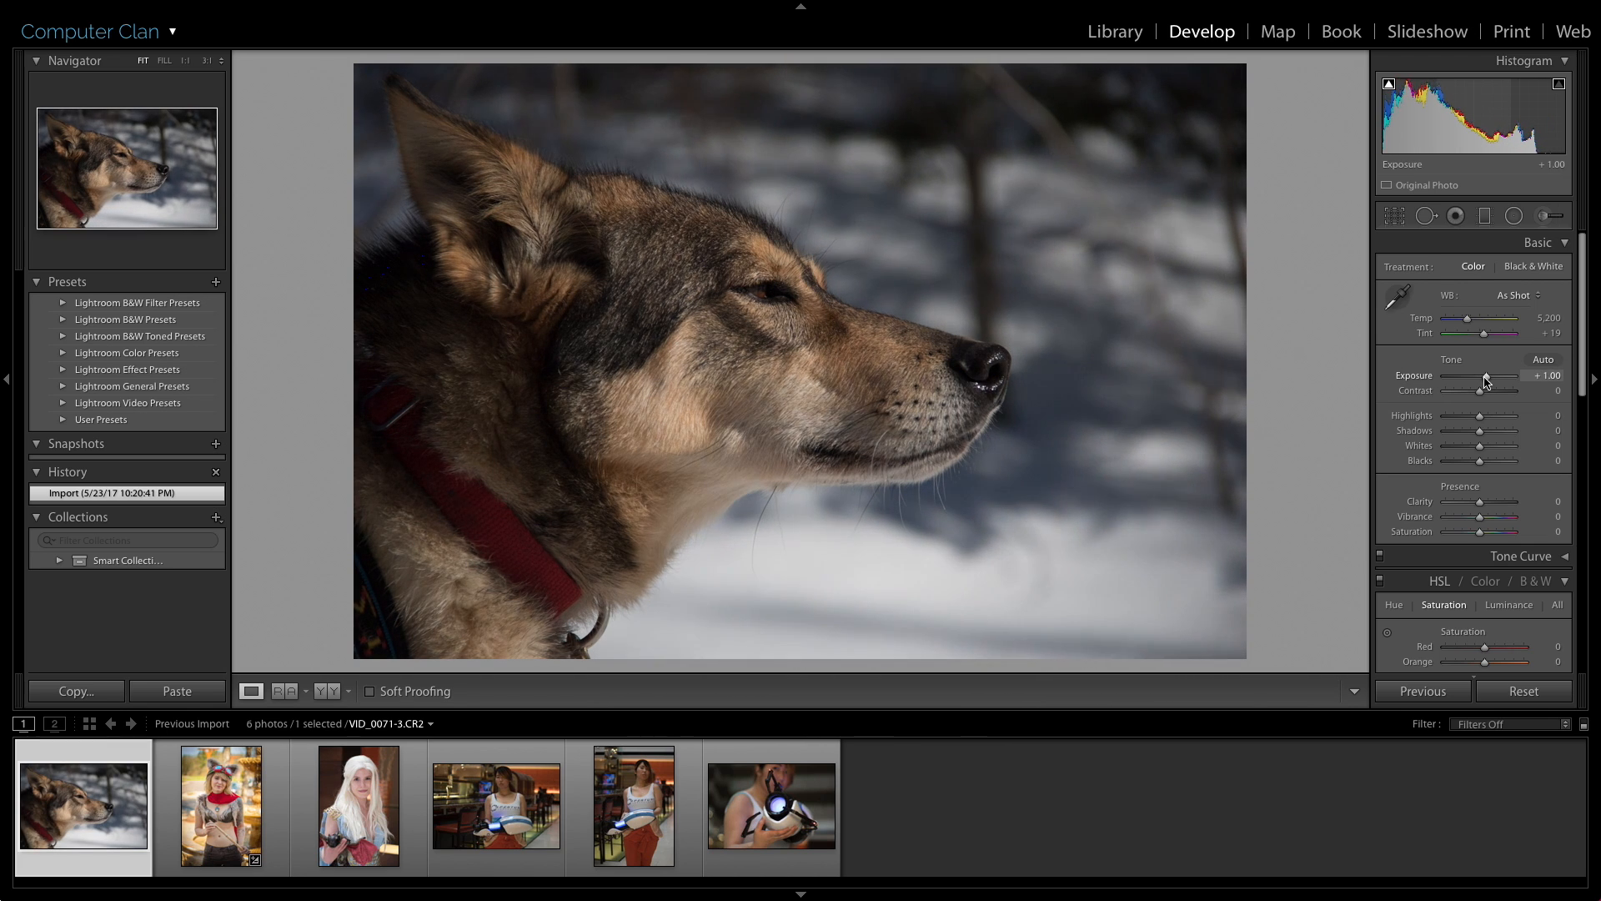
pyautogui.moveTo(1480, 430)
pyautogui.mouseDown()
pyautogui.moveTo(1522, 437)
pyautogui.moveTo(1500, 434)
pyautogui.mouseUp()
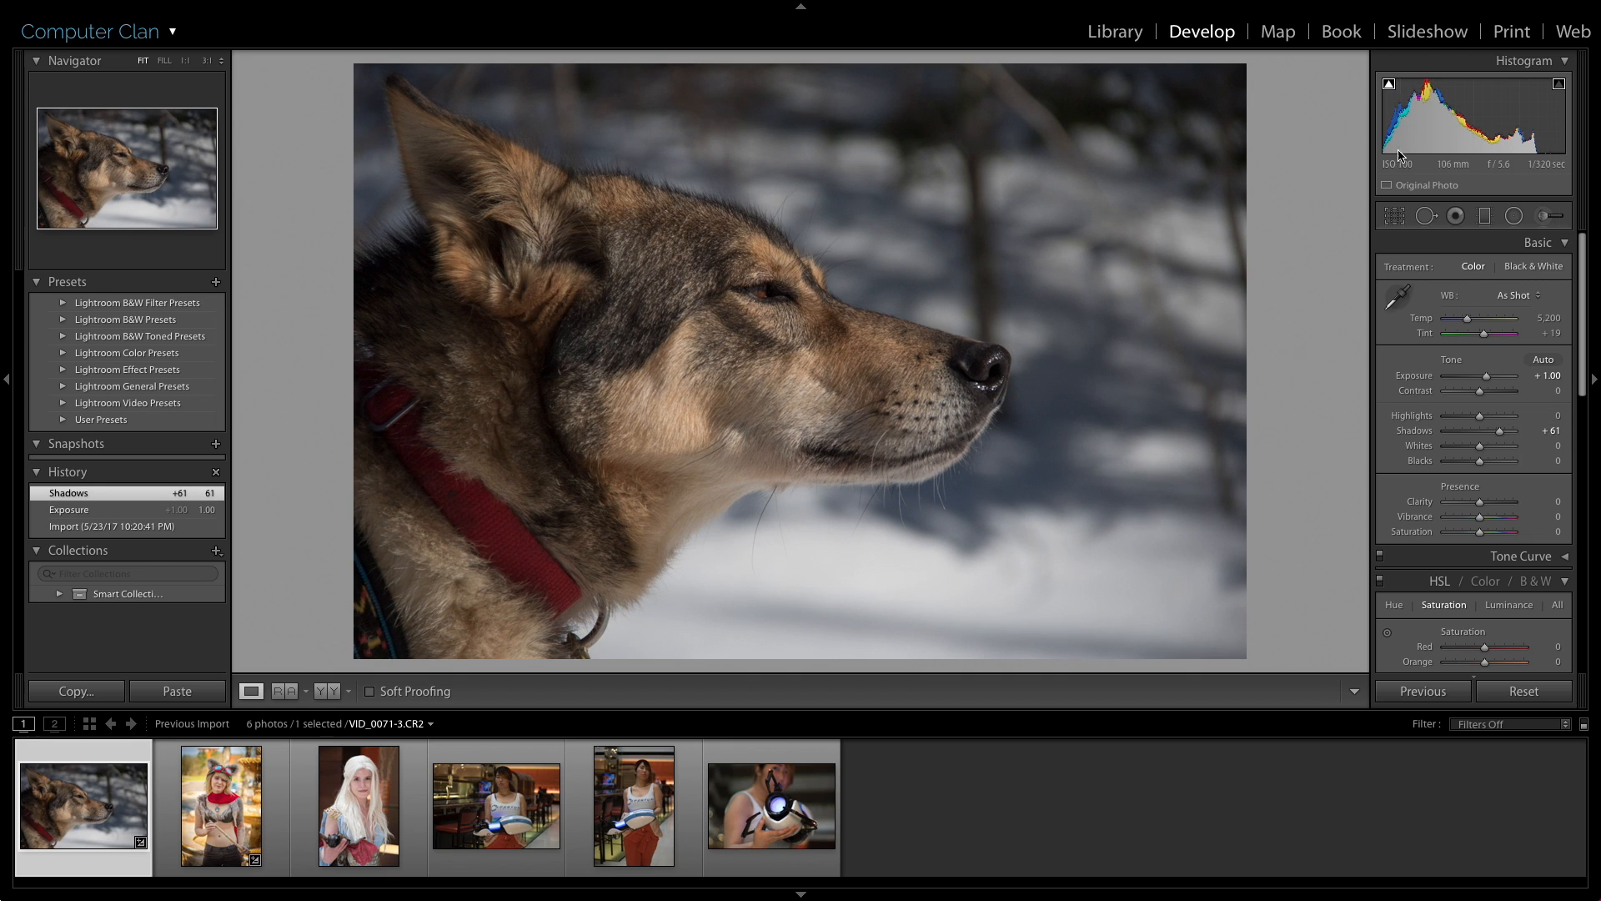
pyautogui.moveTo(1487, 376); pyautogui.dragTo(1491, 380)
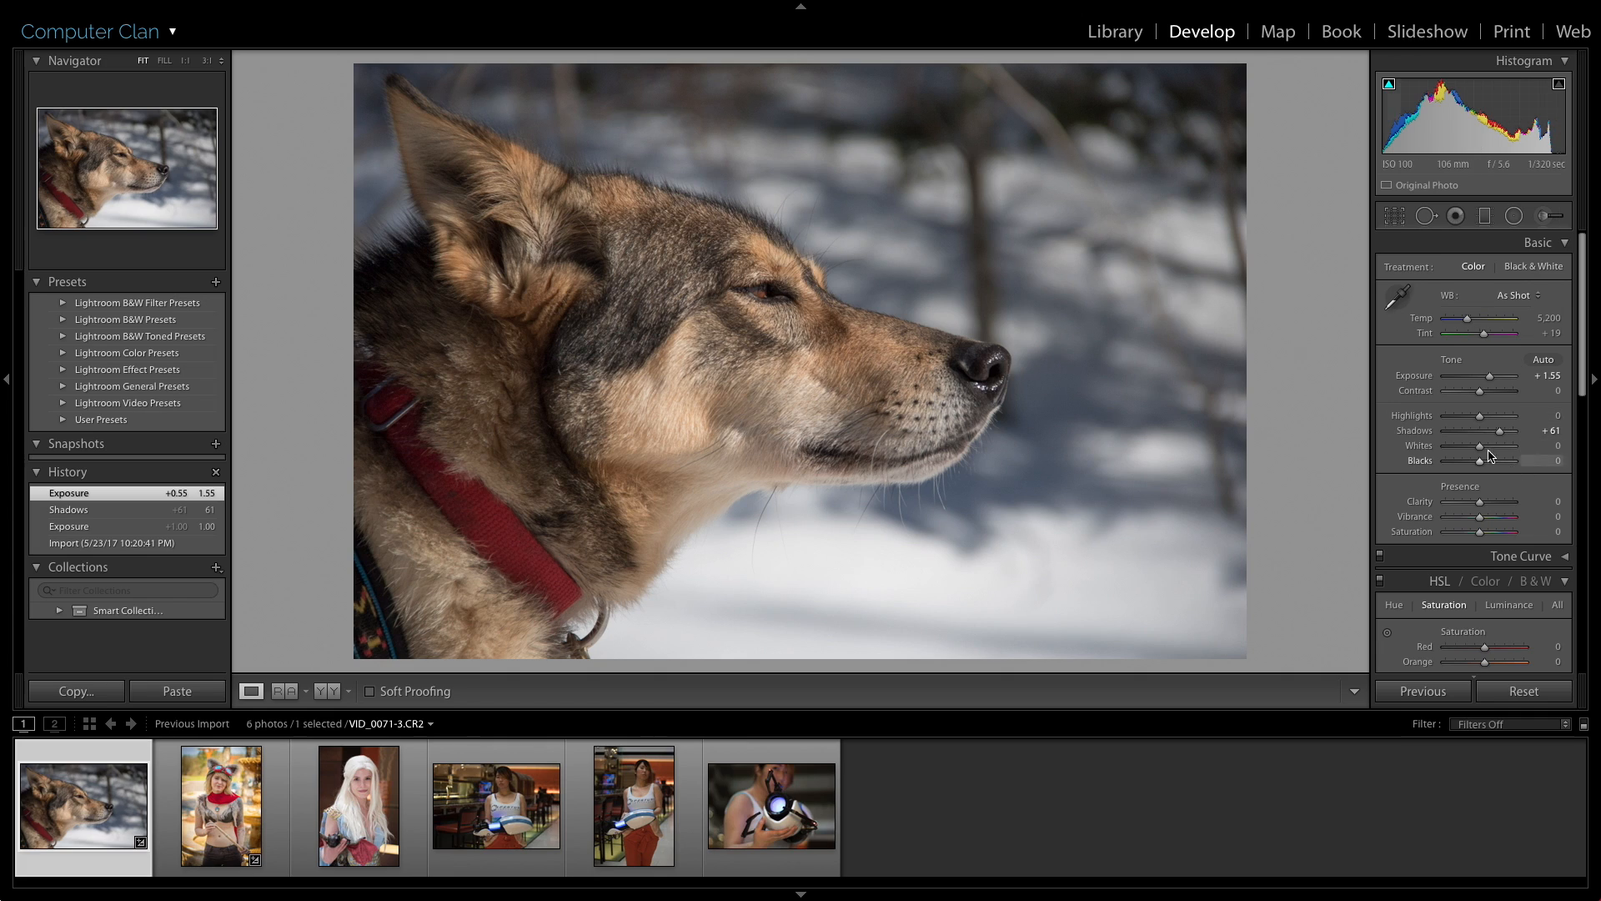
# Set the dog photo's Highlights to −100 and raise its Exposure to +1.90.
pyautogui.moveTo(1489, 377); pyautogui.dragTo(1427, 421)
pyautogui.scroll(-1, 1489, 401)
pyautogui.moveTo(1493, 374); pyautogui.dragTo(1494, 374)
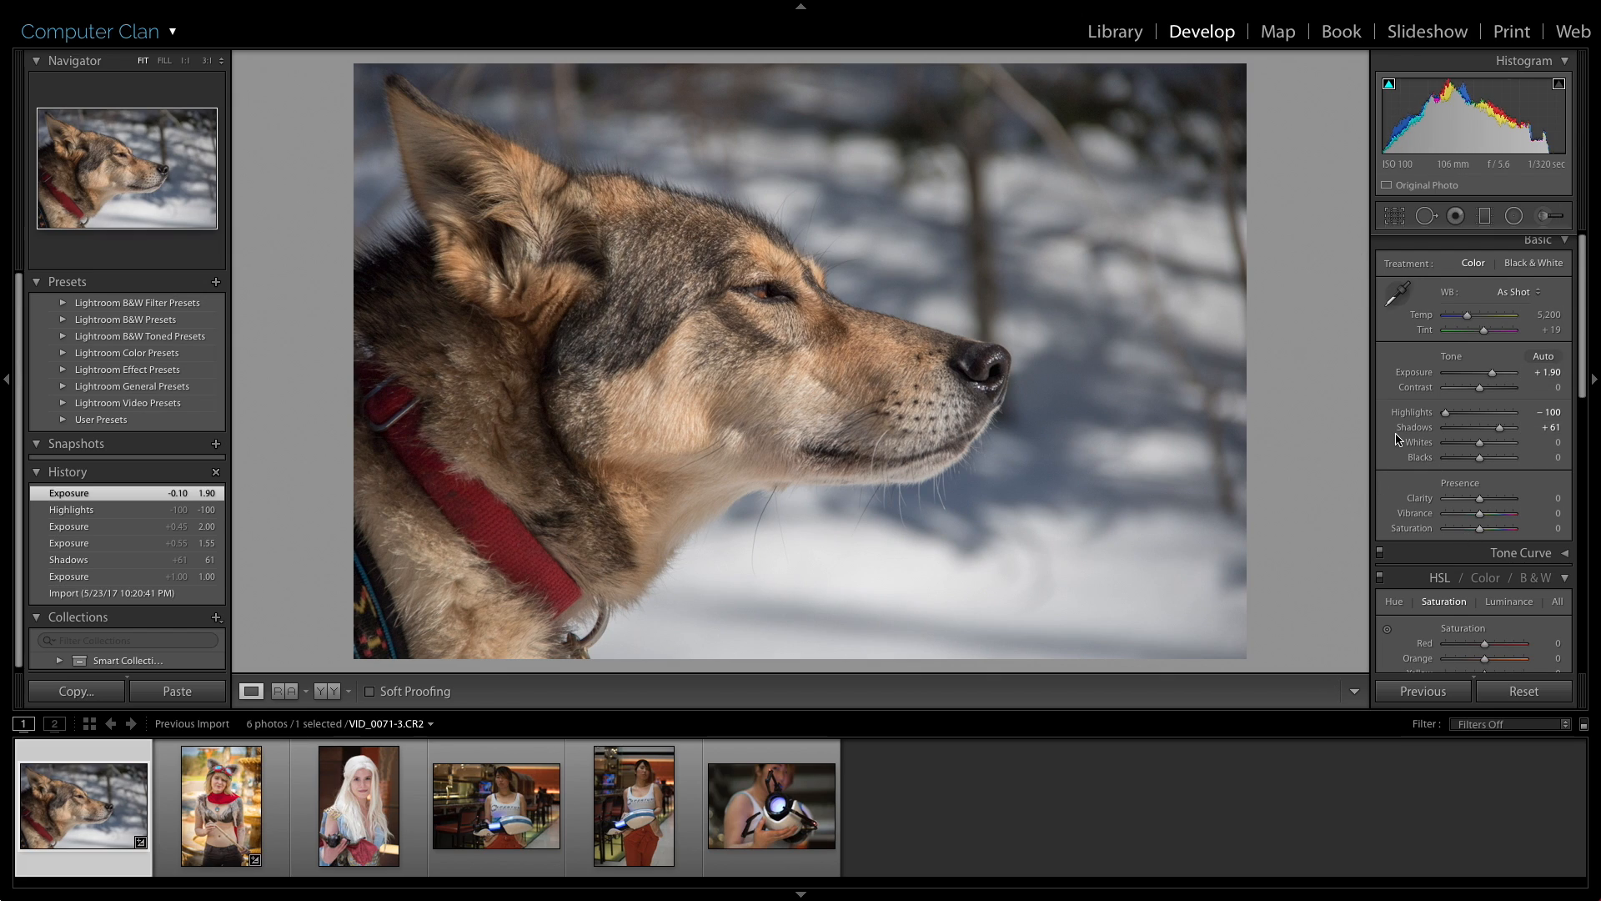
# Increase the dog photo's Saturation to +26 and darken its edges with a Post-Crop Vignetting Amount of −20.
pyautogui.scroll(-3, 1401, 438)
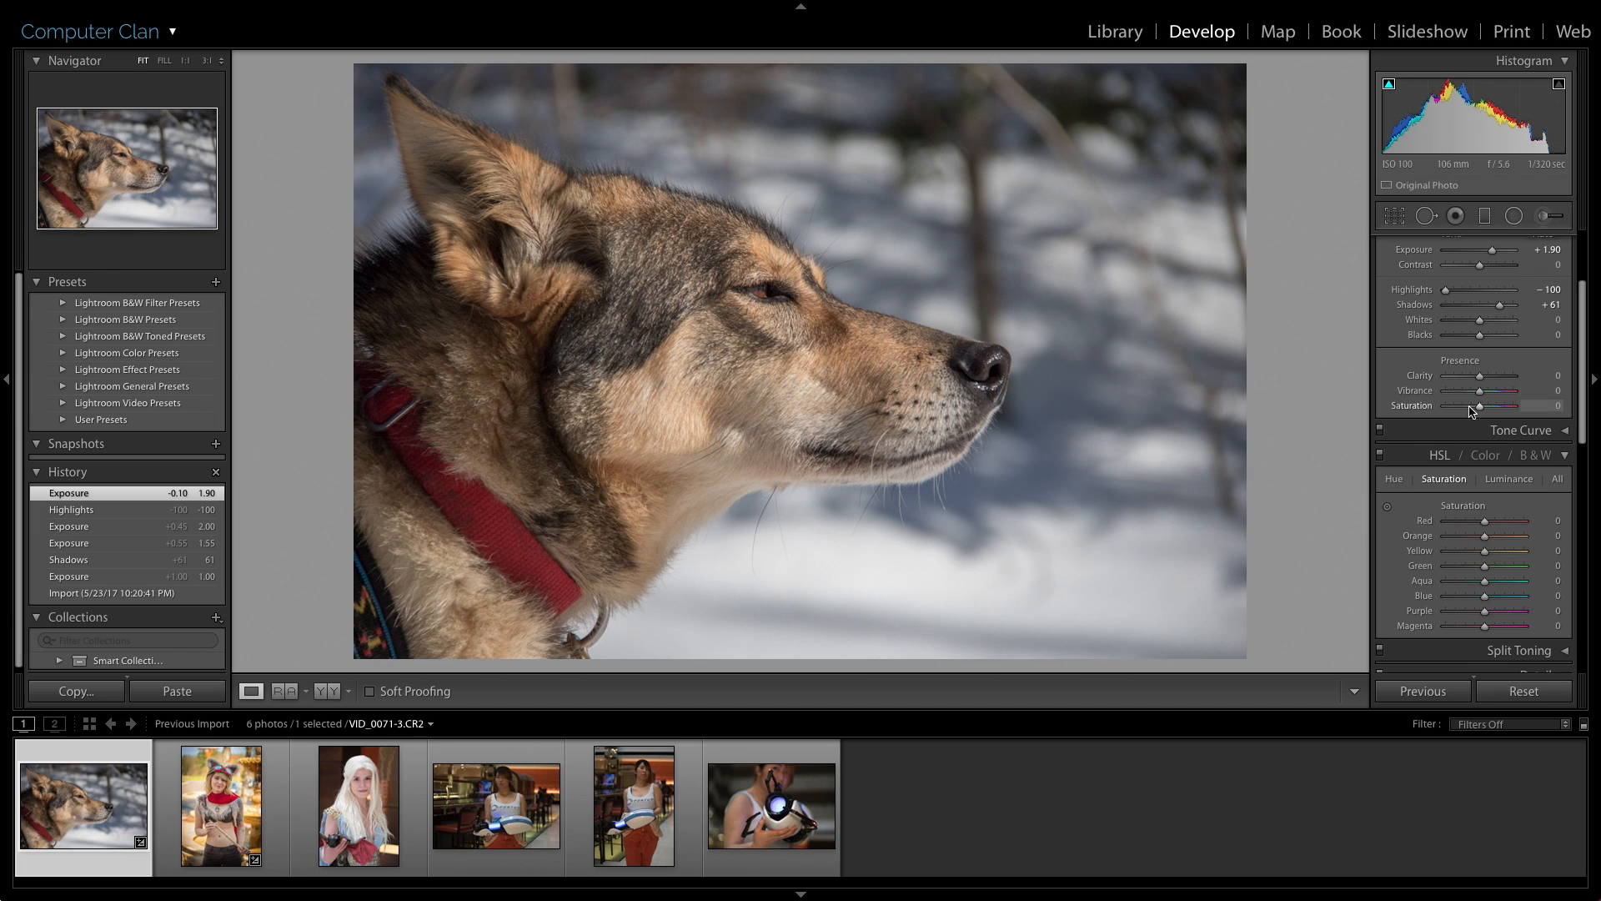
pyautogui.moveTo(1472, 410); pyautogui.dragTo(1492, 411)
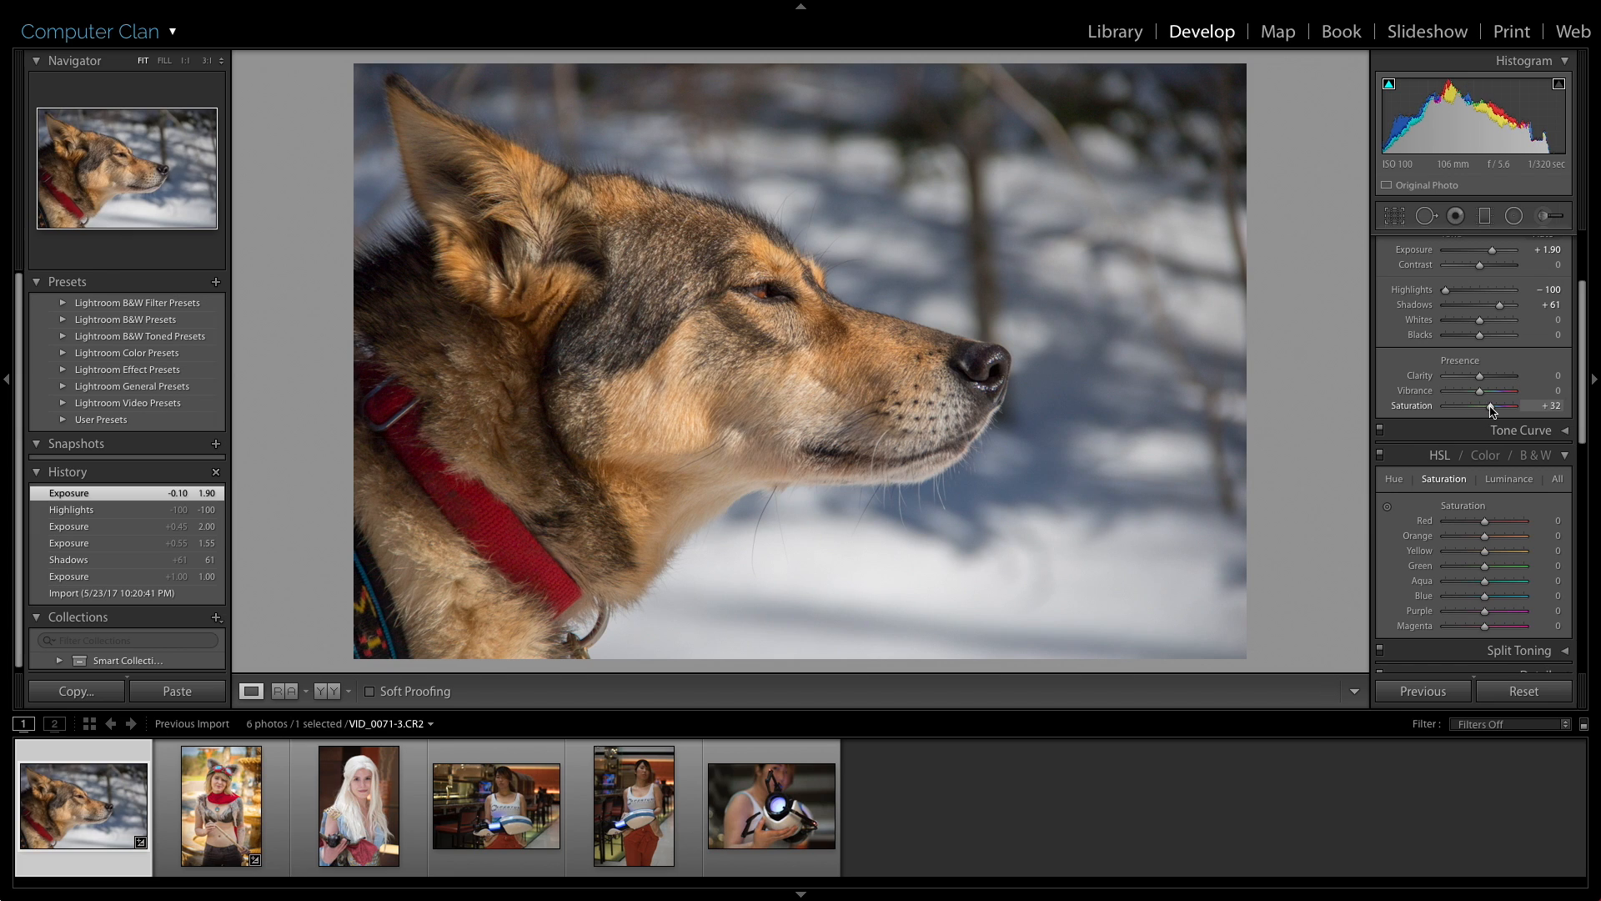
pyautogui.scroll(-10, 1484, 388)
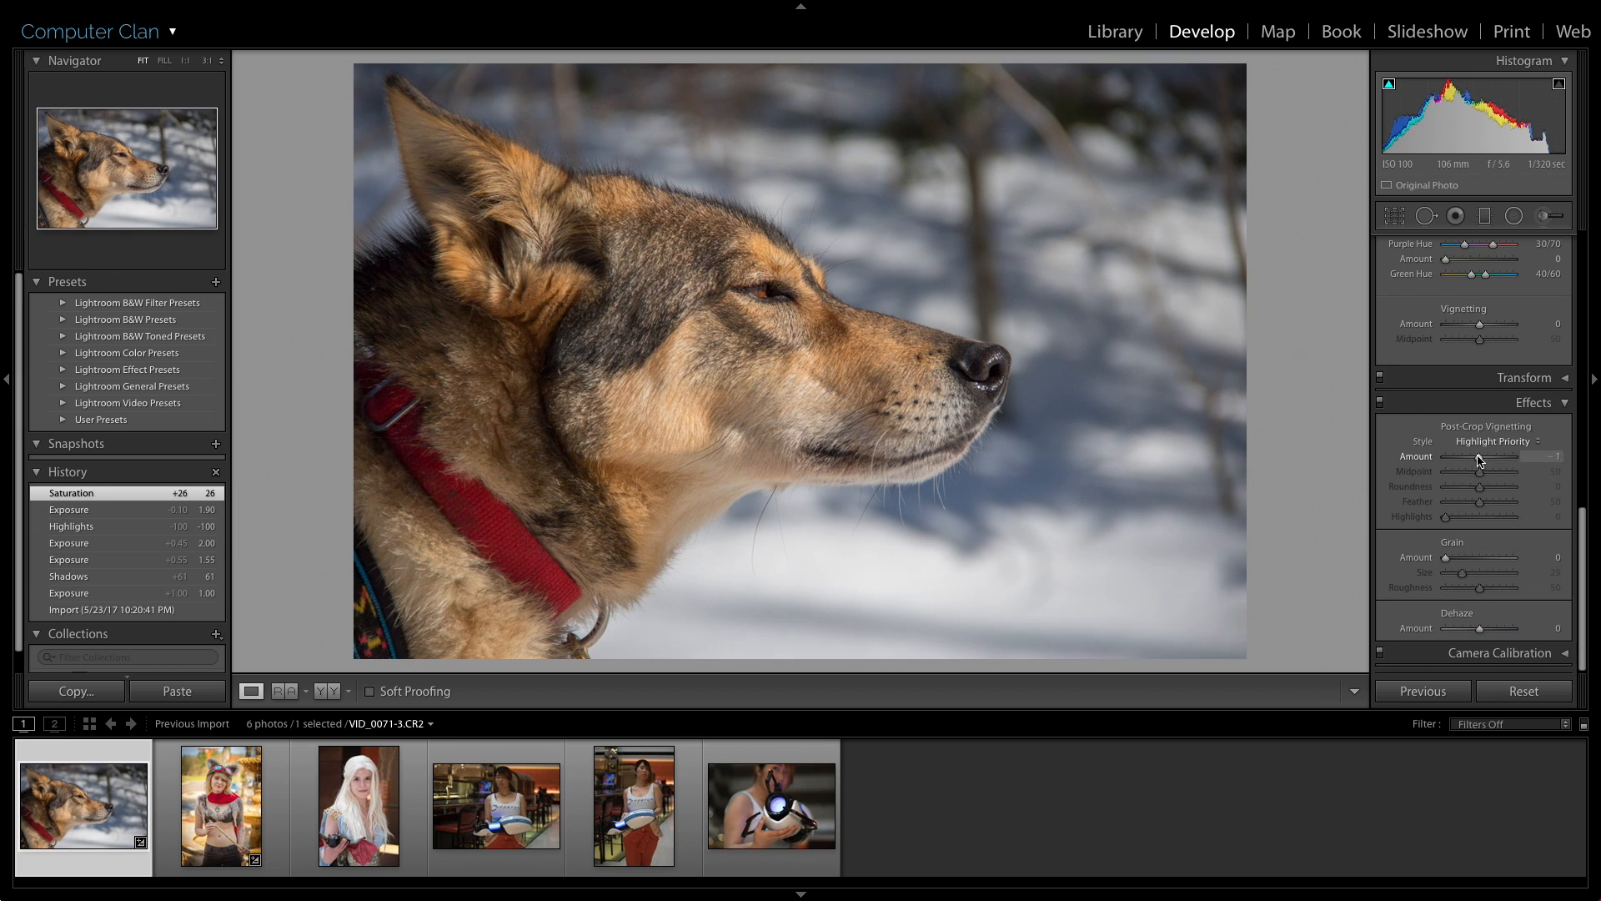
pyautogui.moveTo(1480, 457); pyautogui.dragTo(1472, 458)
# Try a Sharpening Amount of 85 on the dog photo and undo it.
pyautogui.scroll(3, 1406, 458)
pyautogui.scroll(4, 1406, 458)
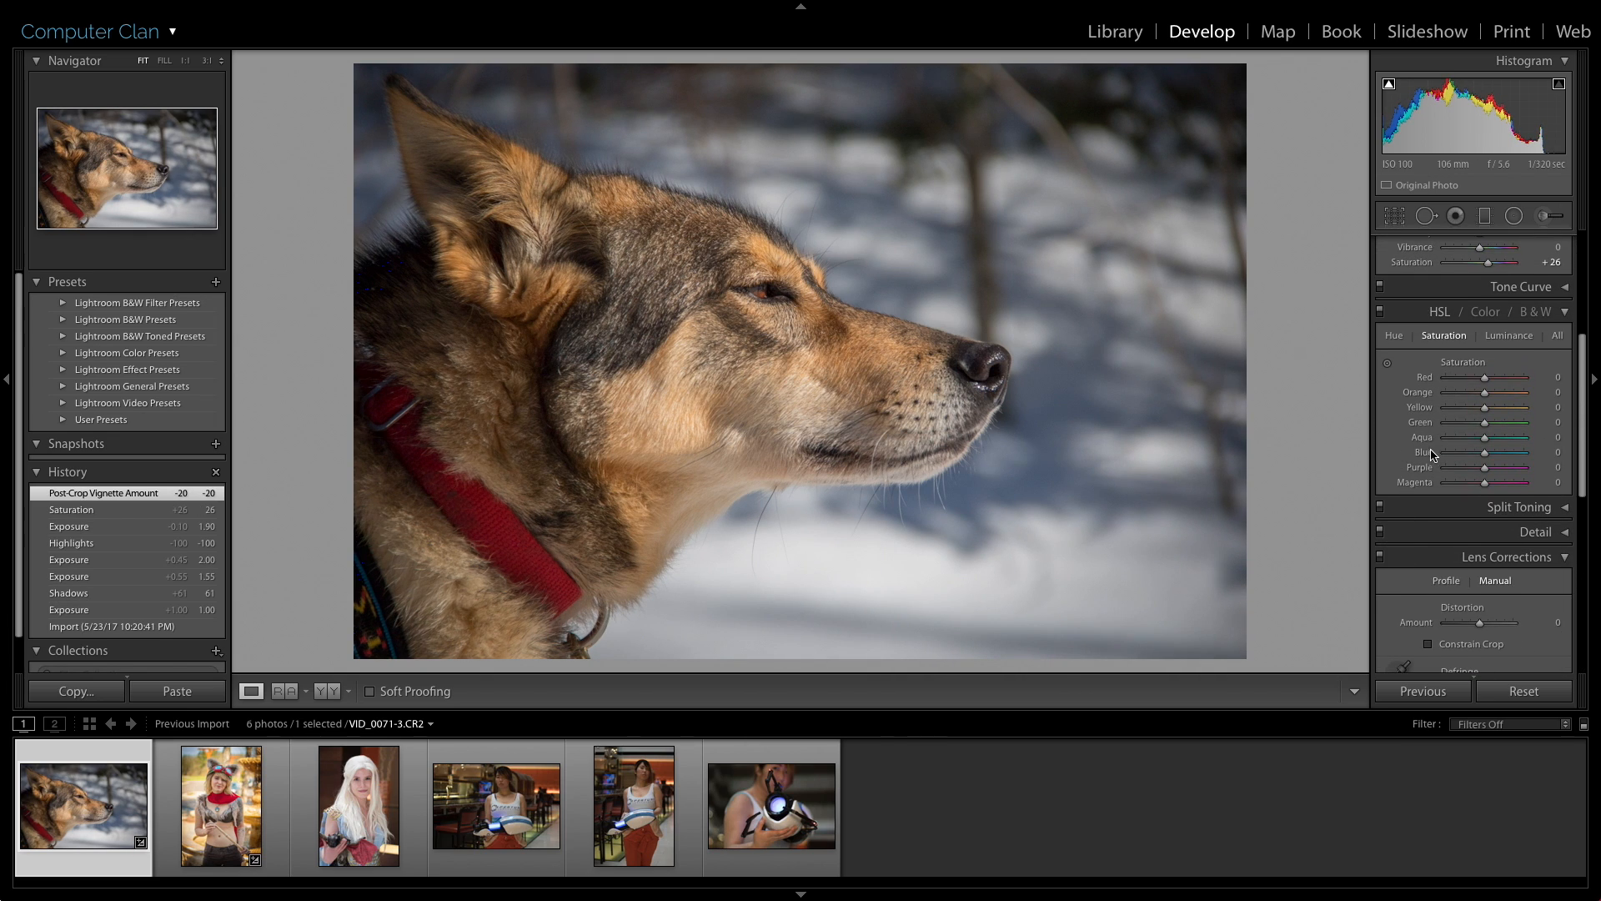
pyautogui.scroll(3, 1401, 445)
pyautogui.scroll(2, 1399, 443)
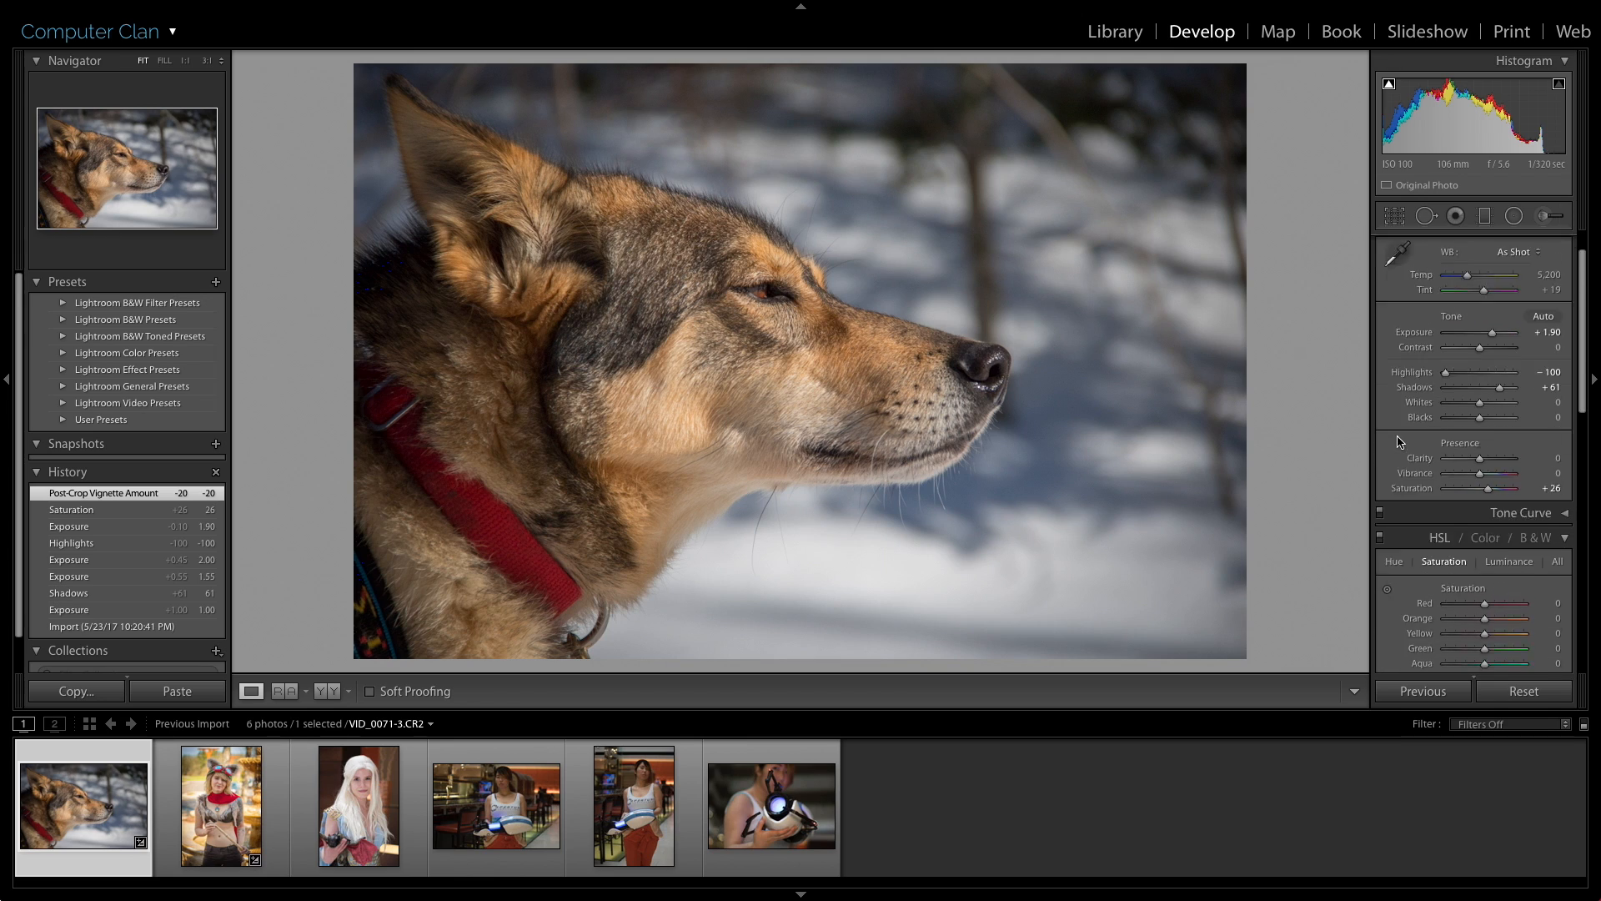
pyautogui.scroll(-7, 1455, 458)
pyautogui.scroll(-5, 1460, 460)
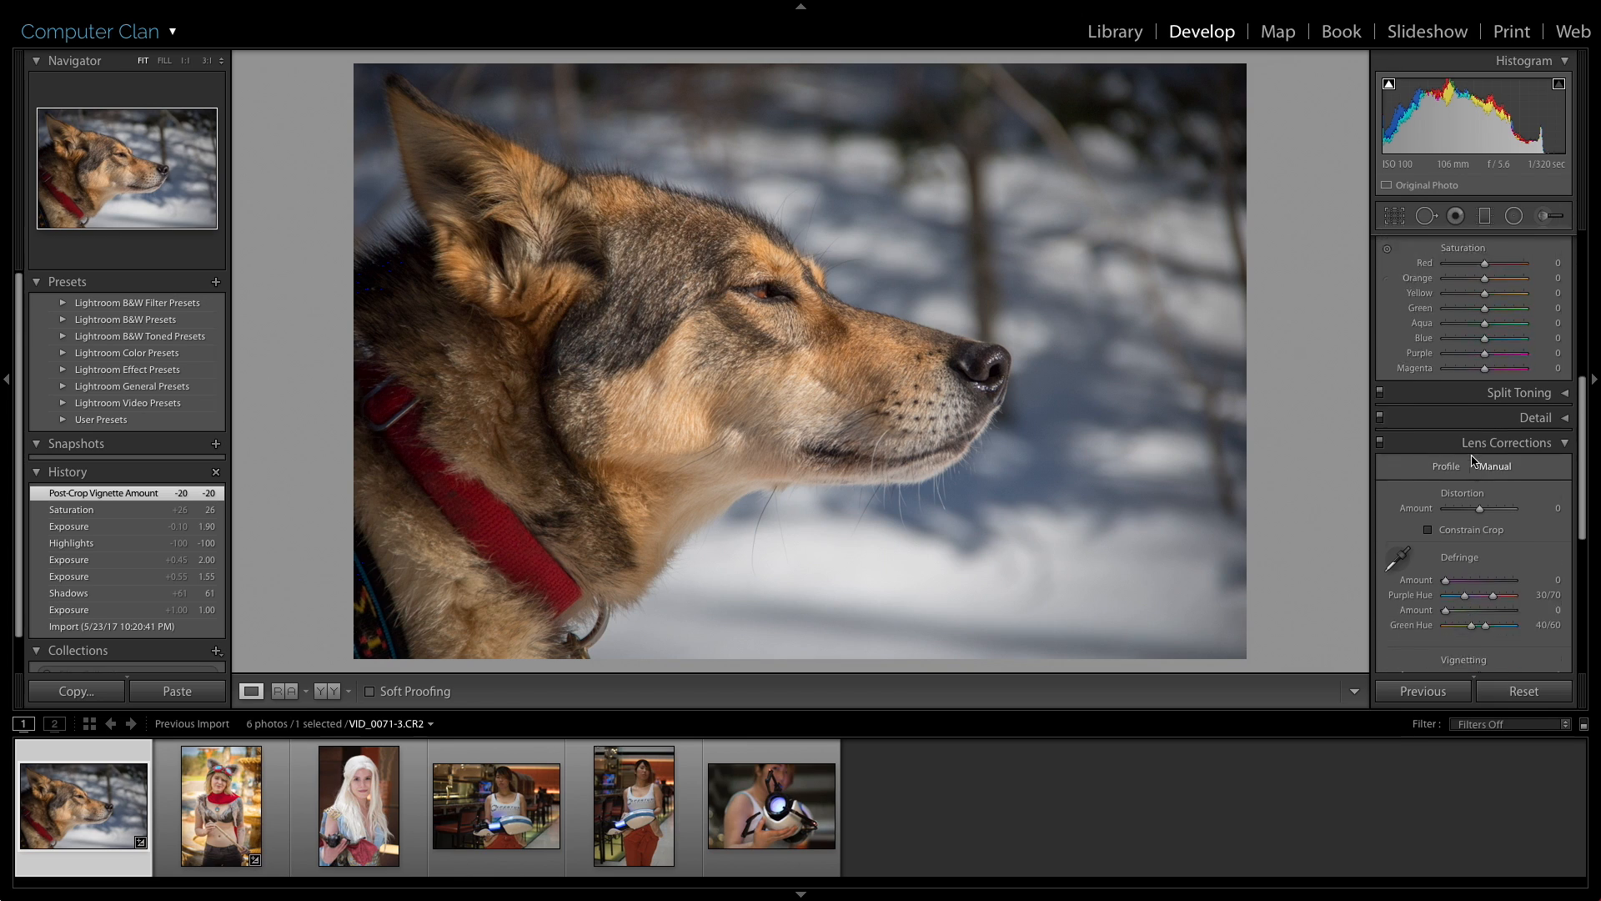
pyautogui.scroll(-3, 1416, 558)
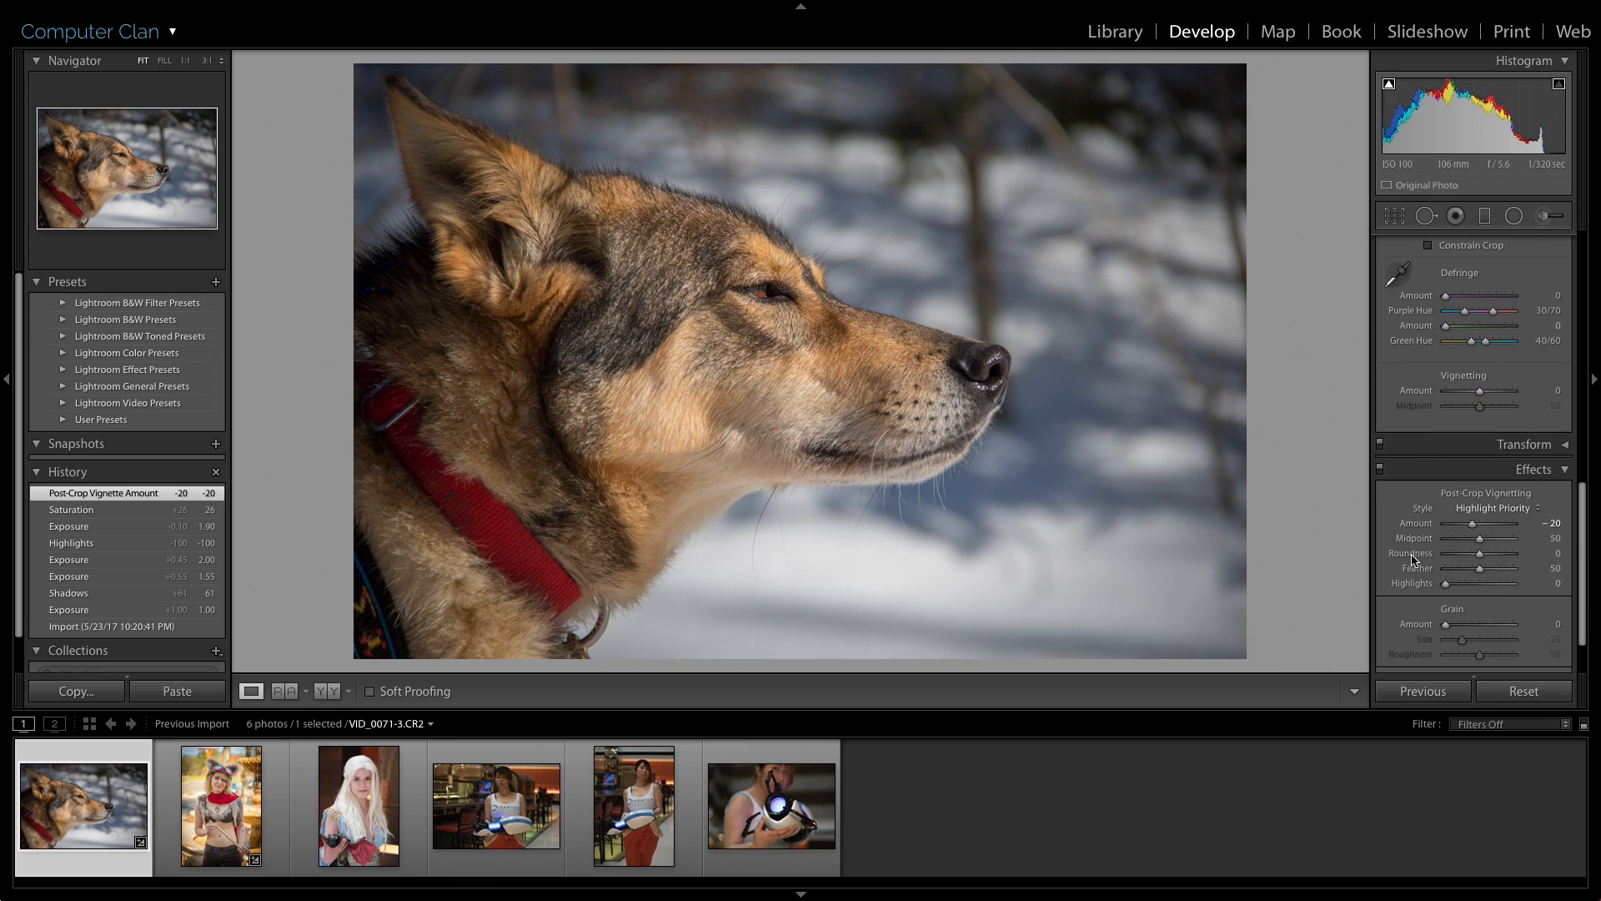
pyautogui.scroll(6, 1402, 549)
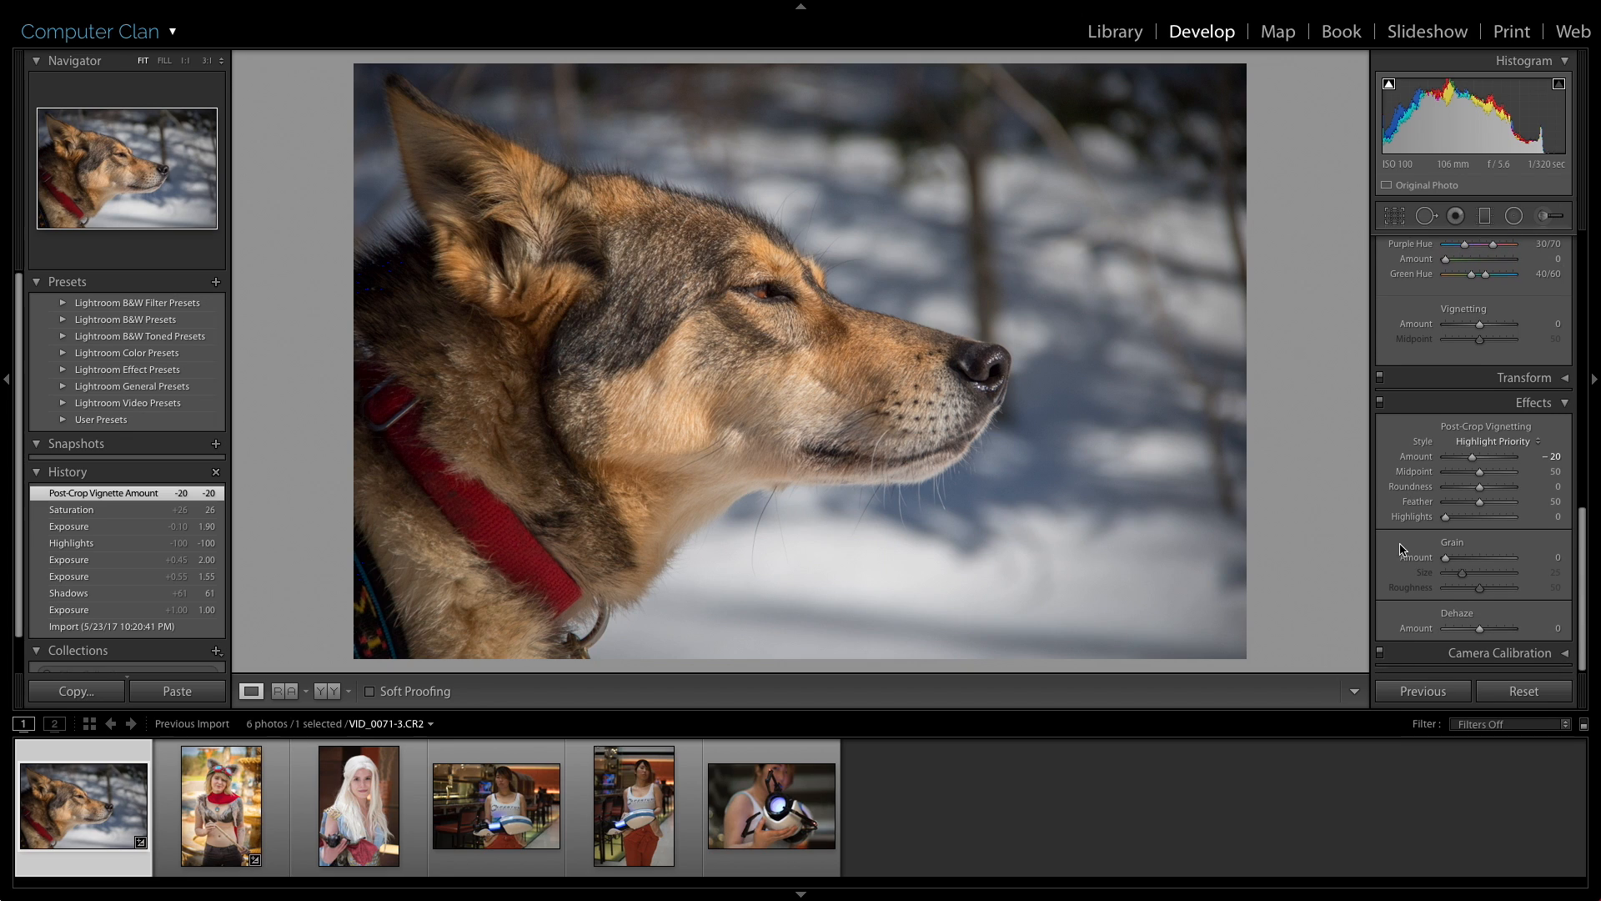
pyautogui.click(1534, 414)
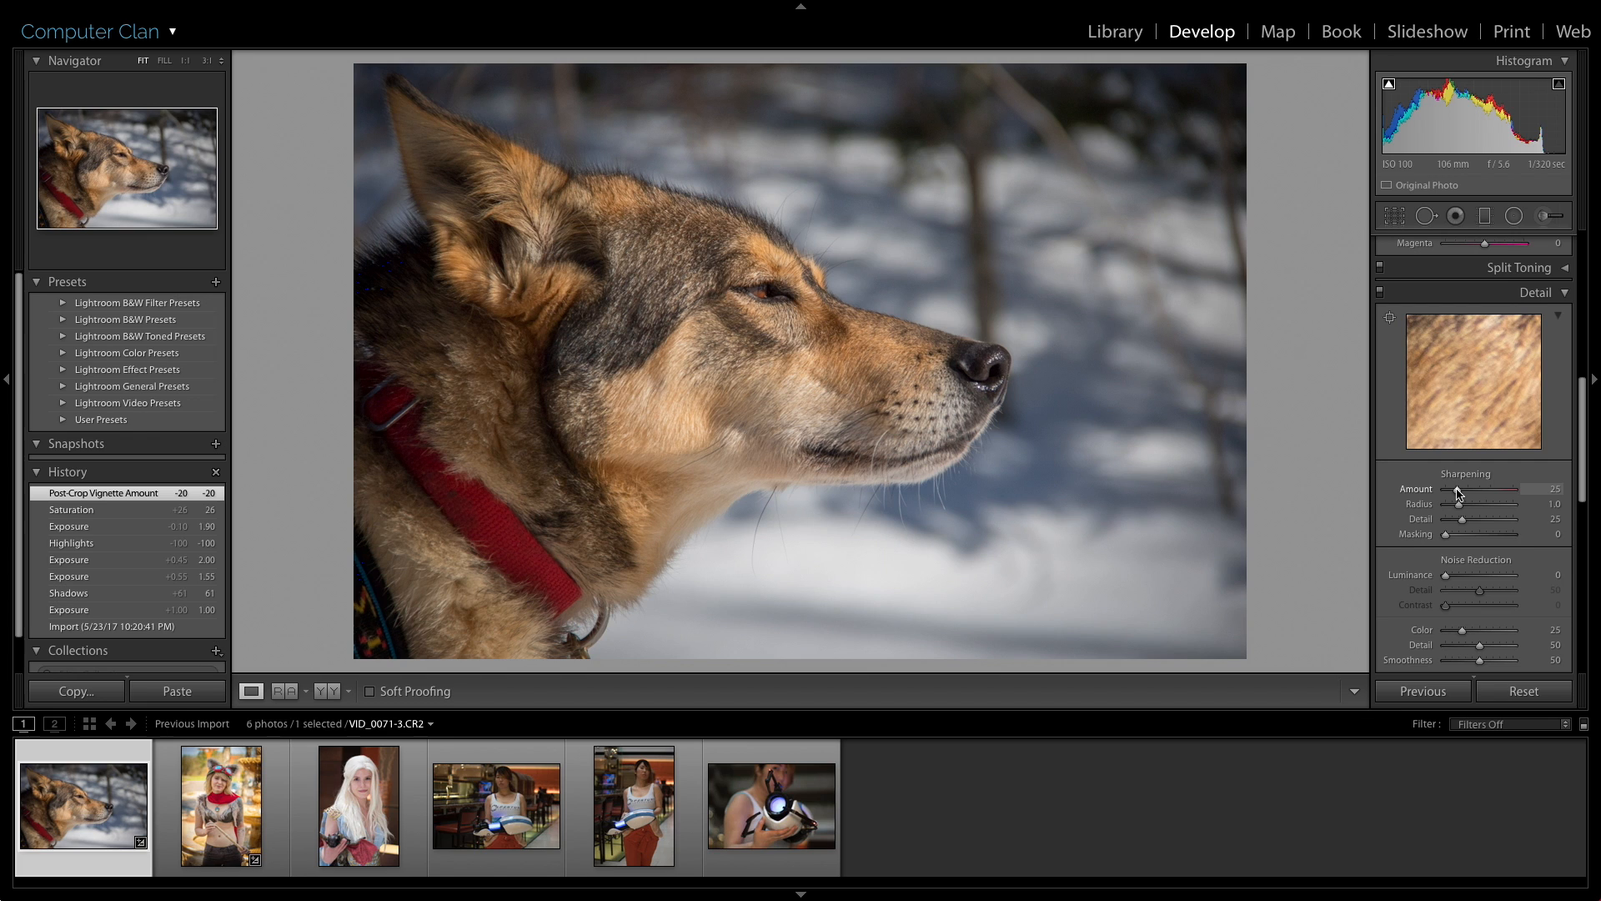
pyautogui.moveTo(1458, 493); pyautogui.dragTo(1486, 493)
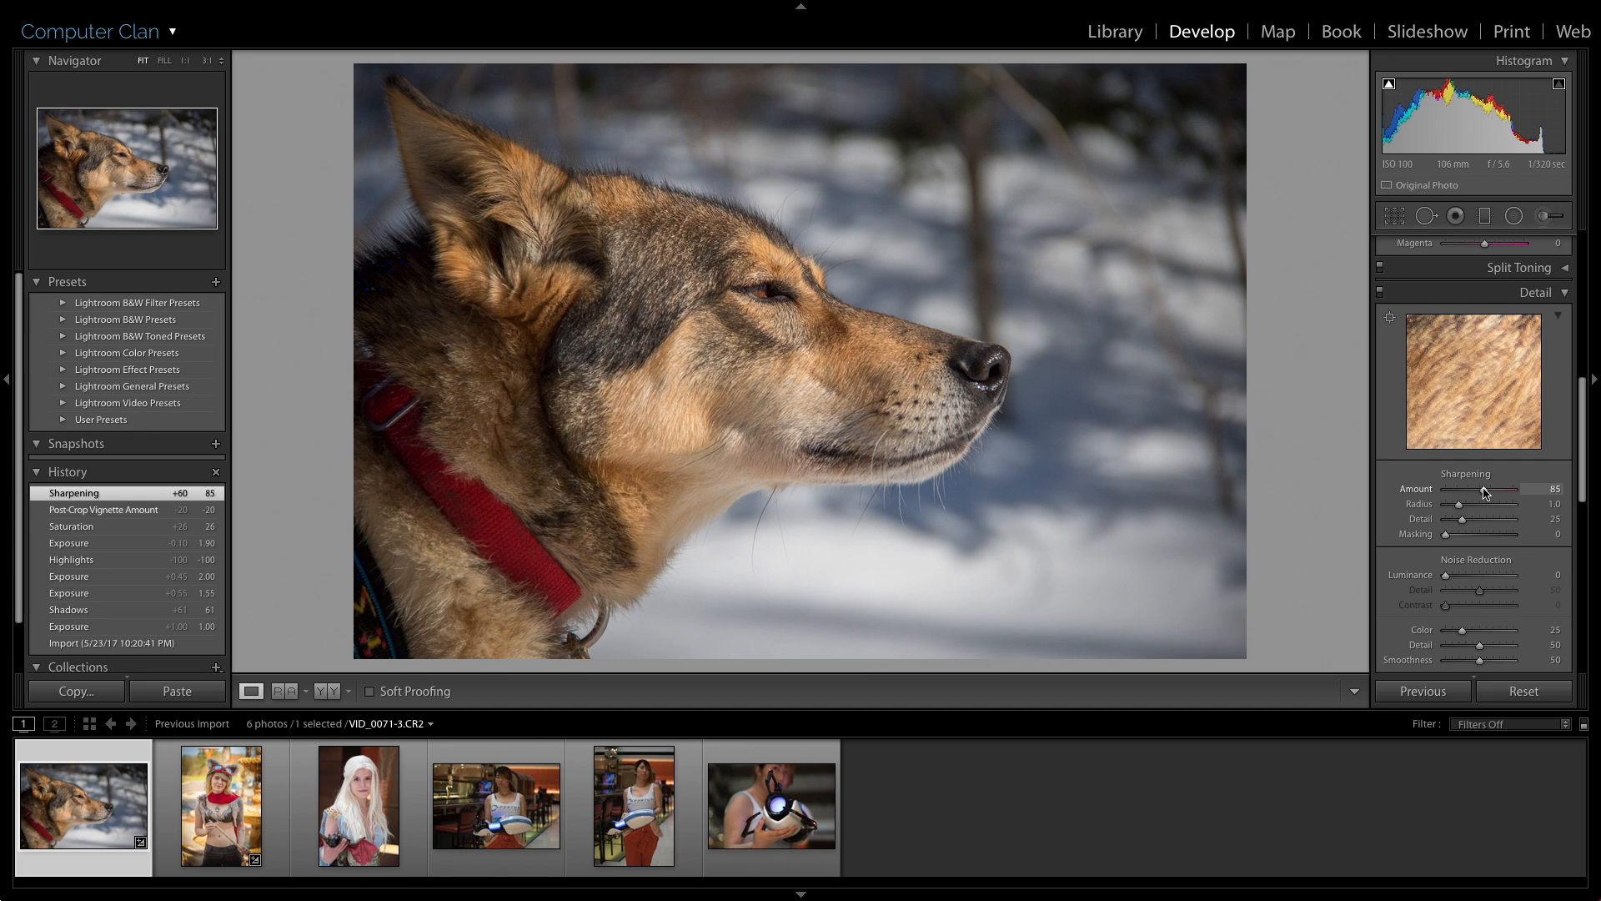
pyautogui.hotkey('ctrl', 'z')
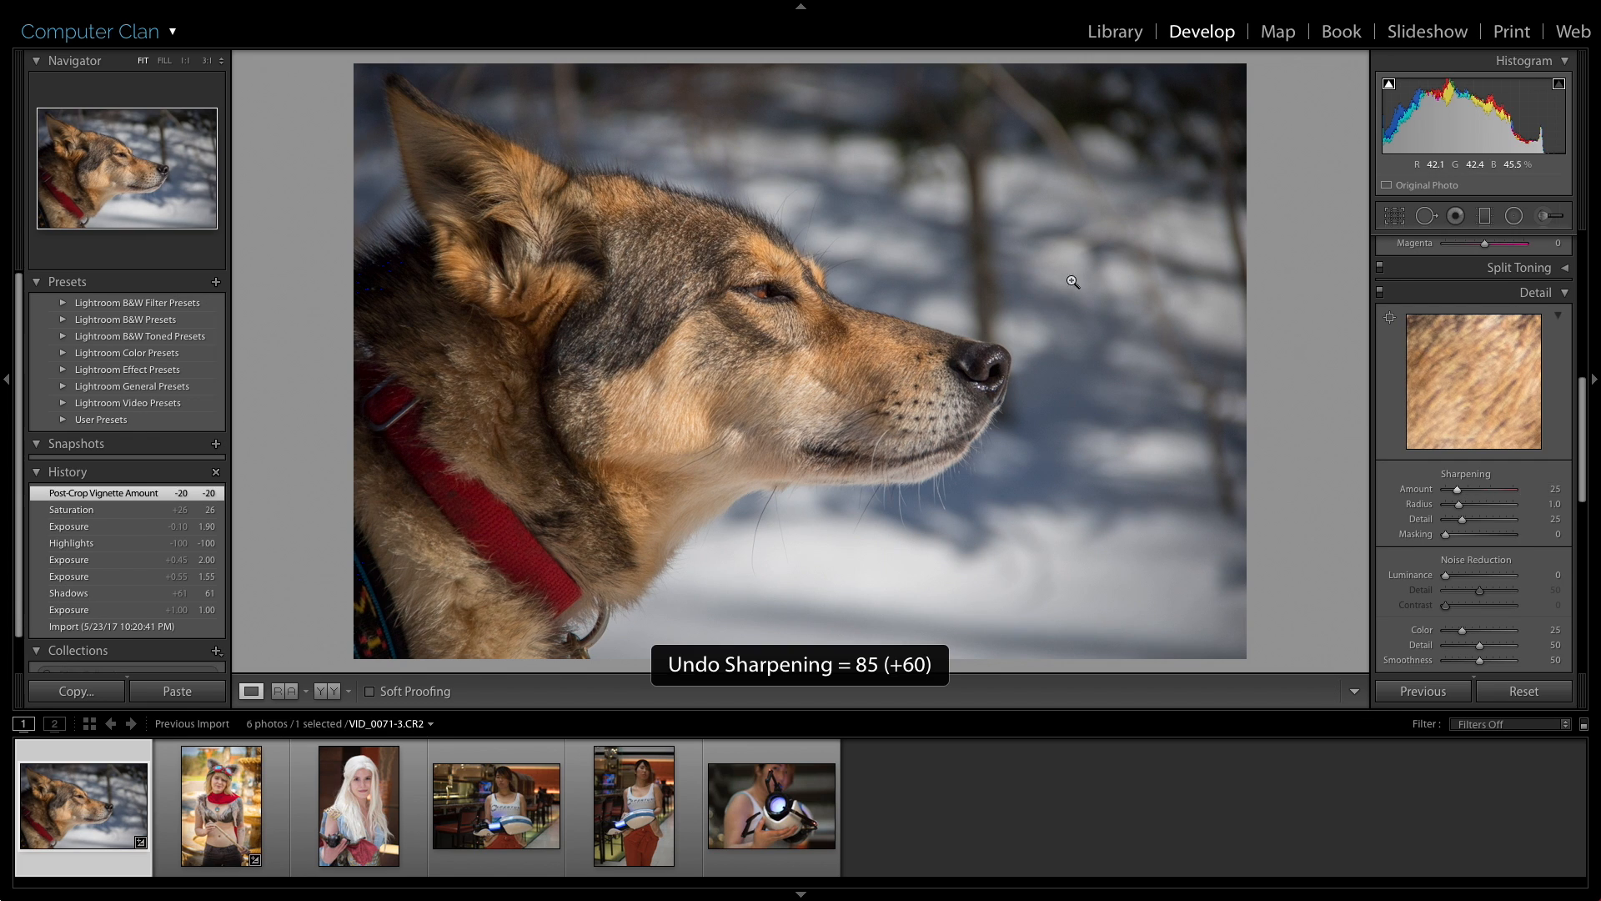
# Try Luminance noise reduction of 84 on the blurred background at 1:1, compare the whole photo, and undo it.
pyautogui.click(1076, 261)
pyautogui.moveTo(1144, 200); pyautogui.dragTo(937, 418)
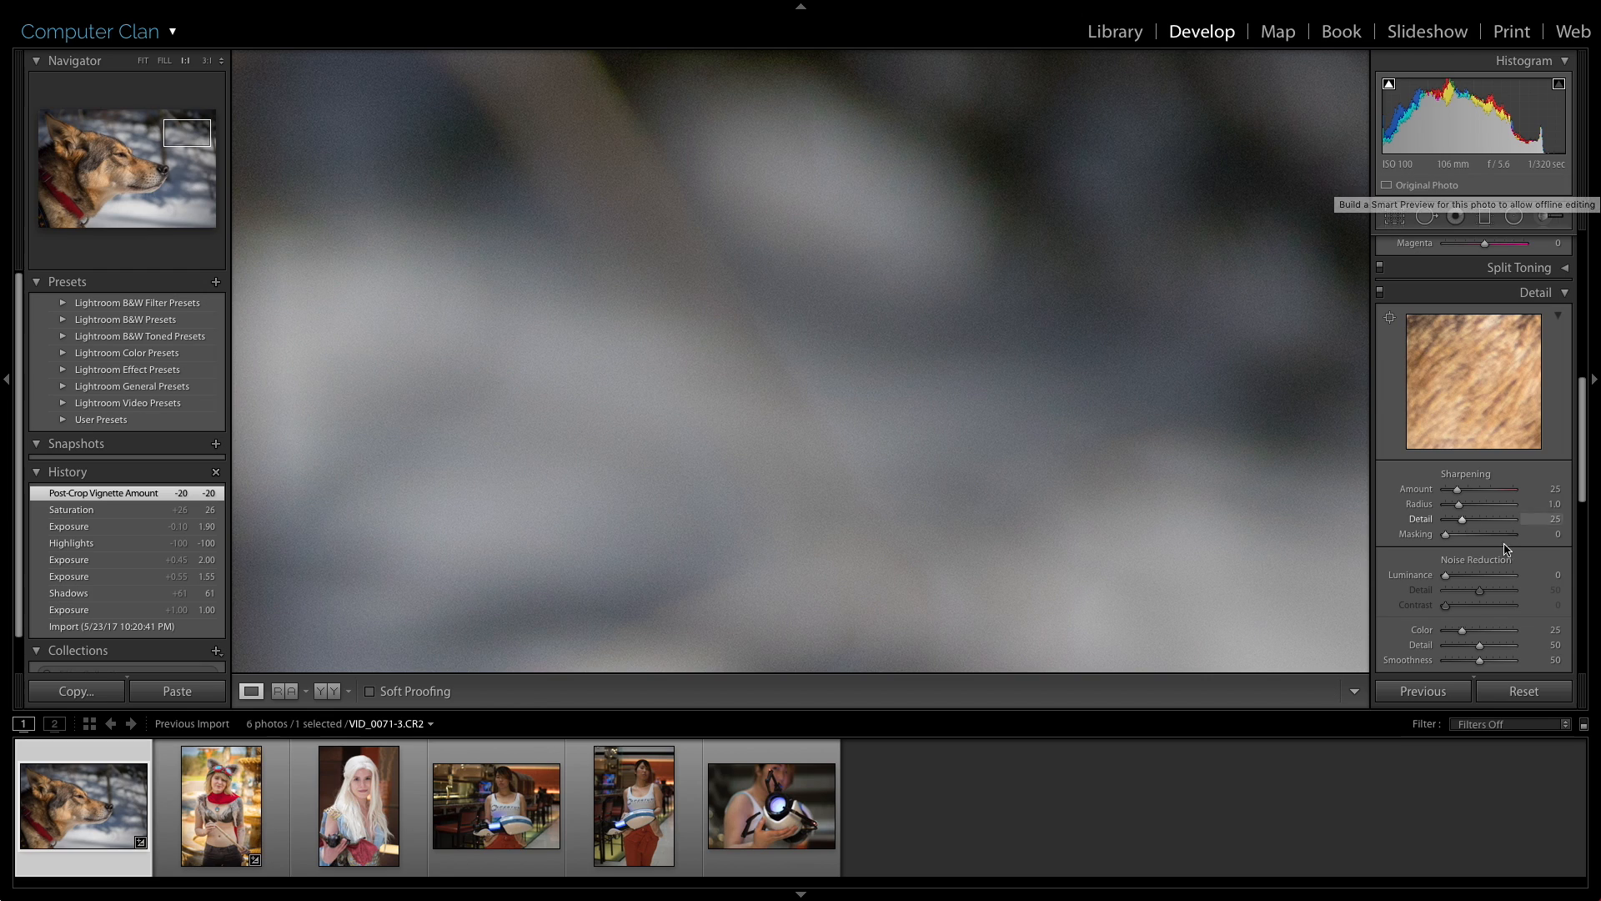
pyautogui.scroll(-3, 1408, 535)
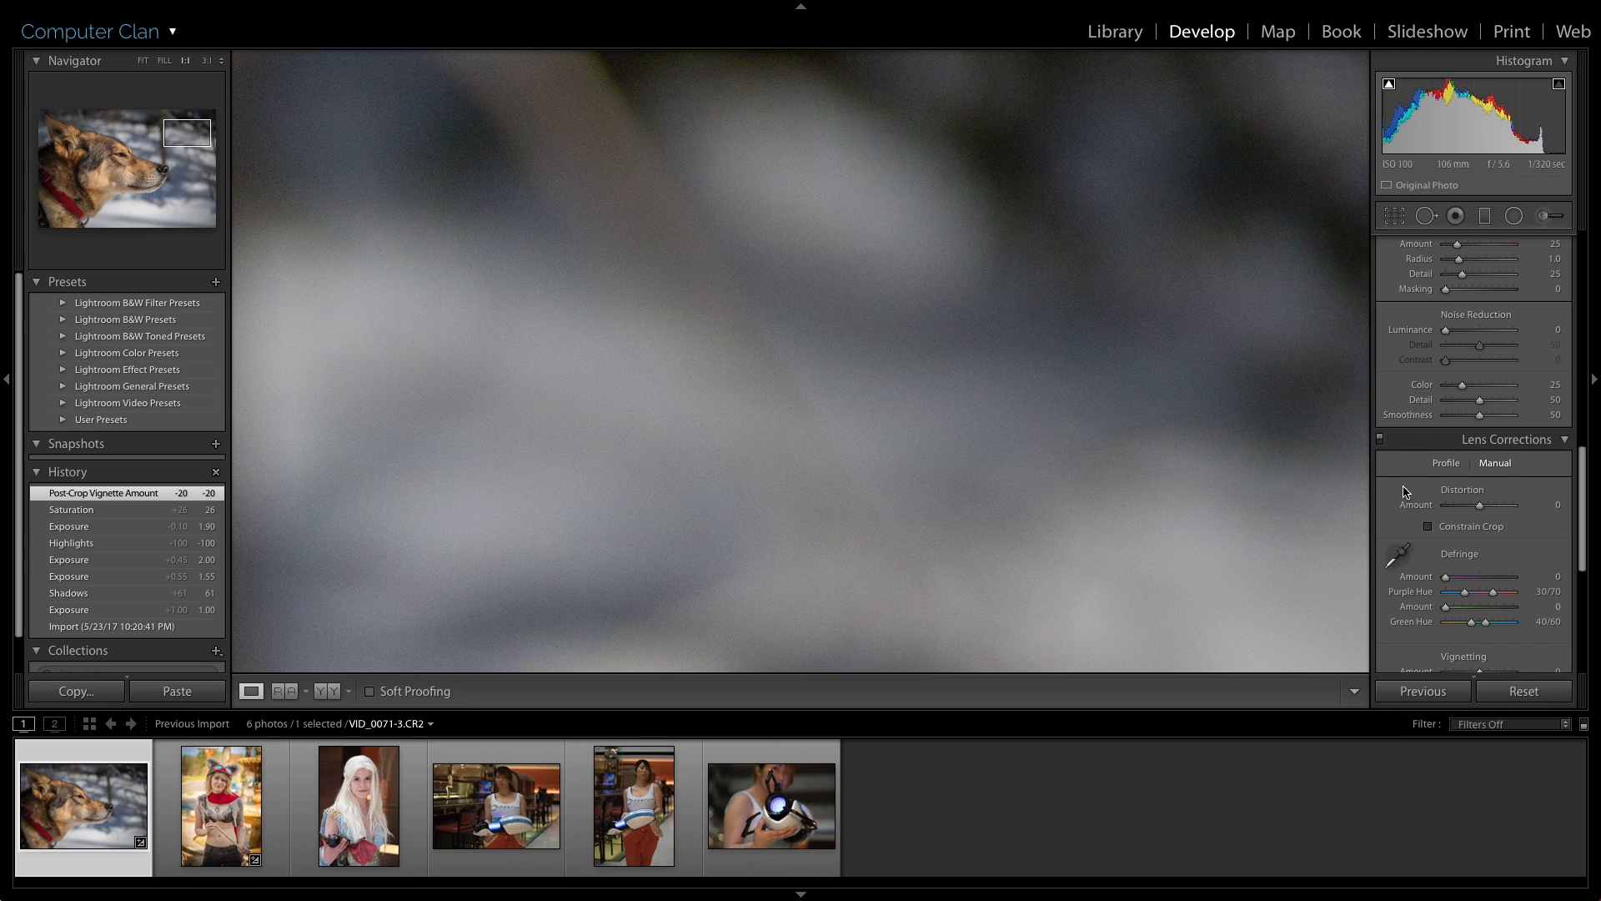
pyautogui.scroll(-3, 1406, 492)
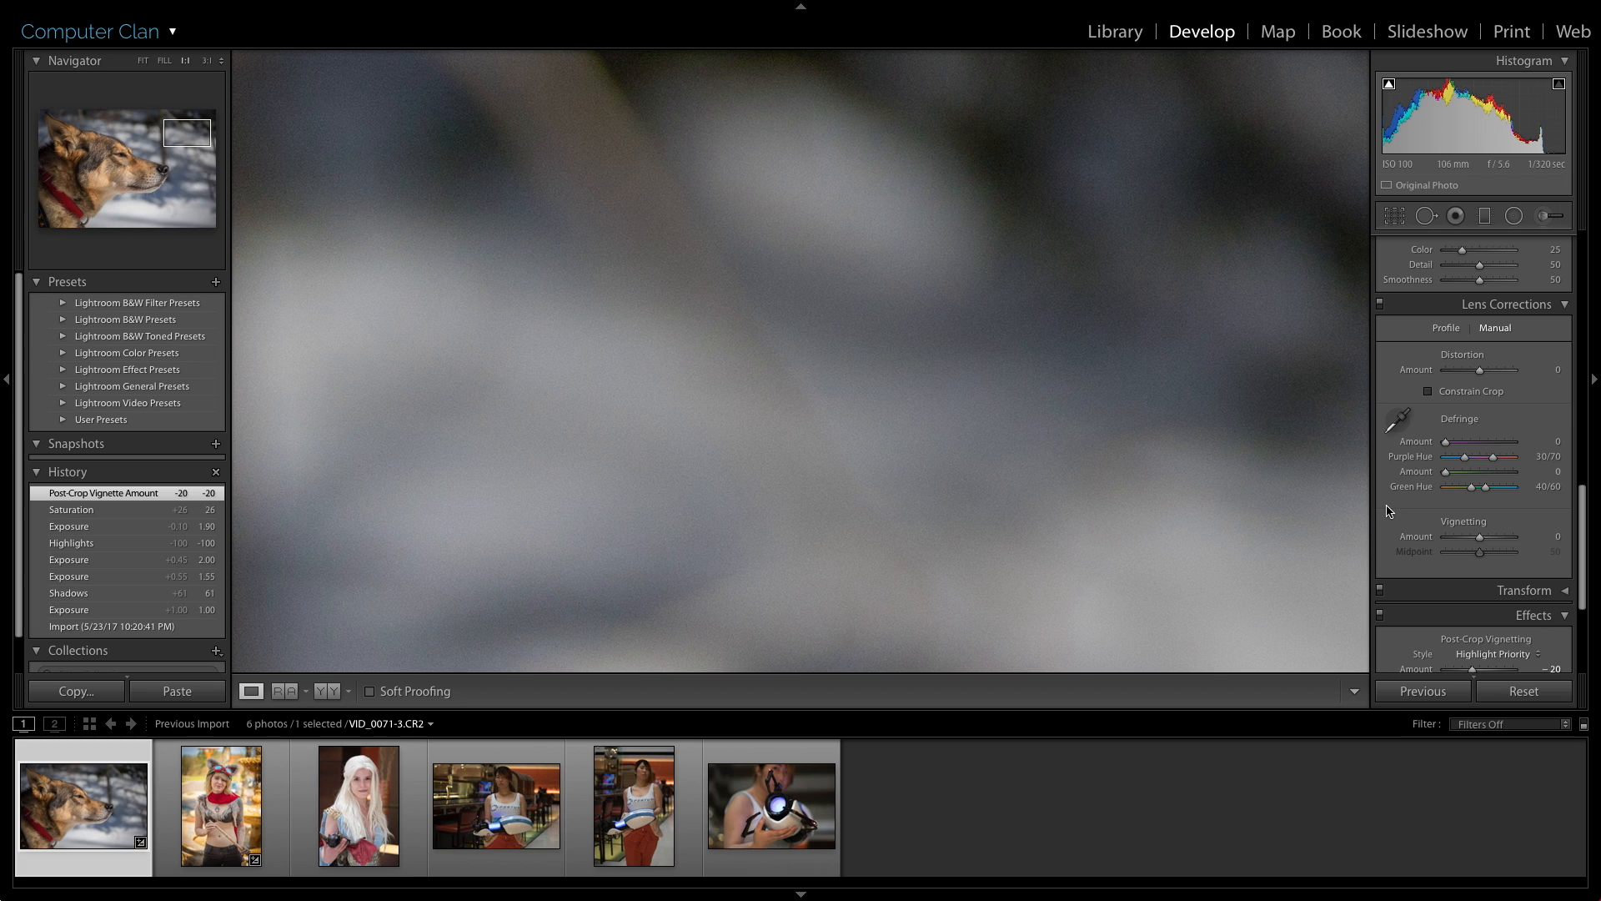
pyautogui.scroll(5, 1409, 484)
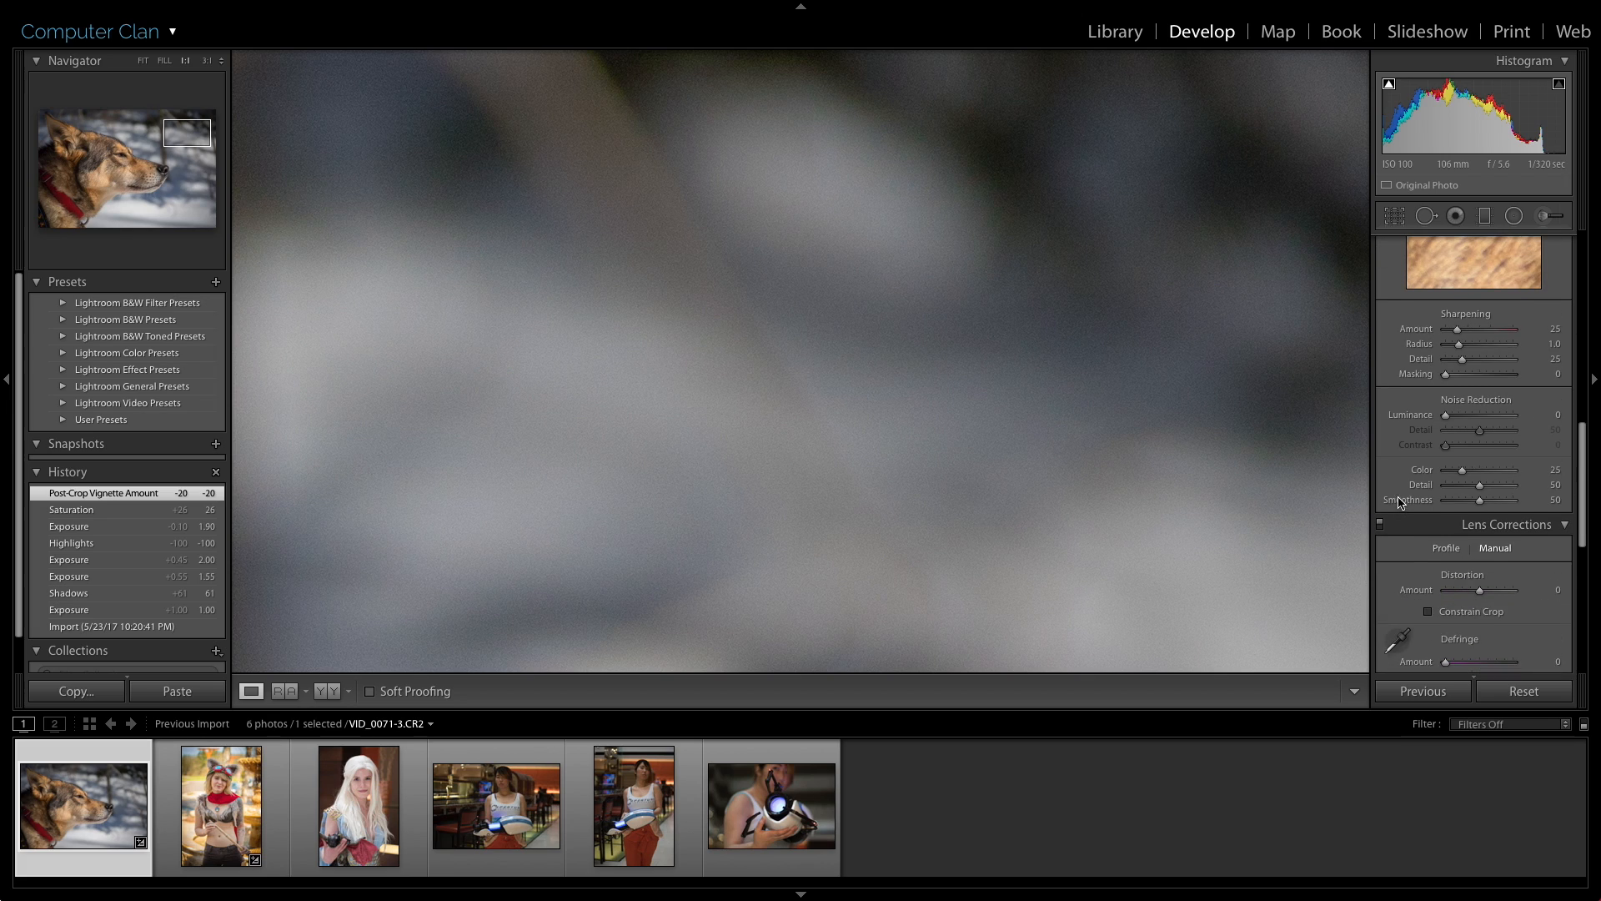
pyautogui.moveTo(1447, 454); pyautogui.dragTo(1505, 456)
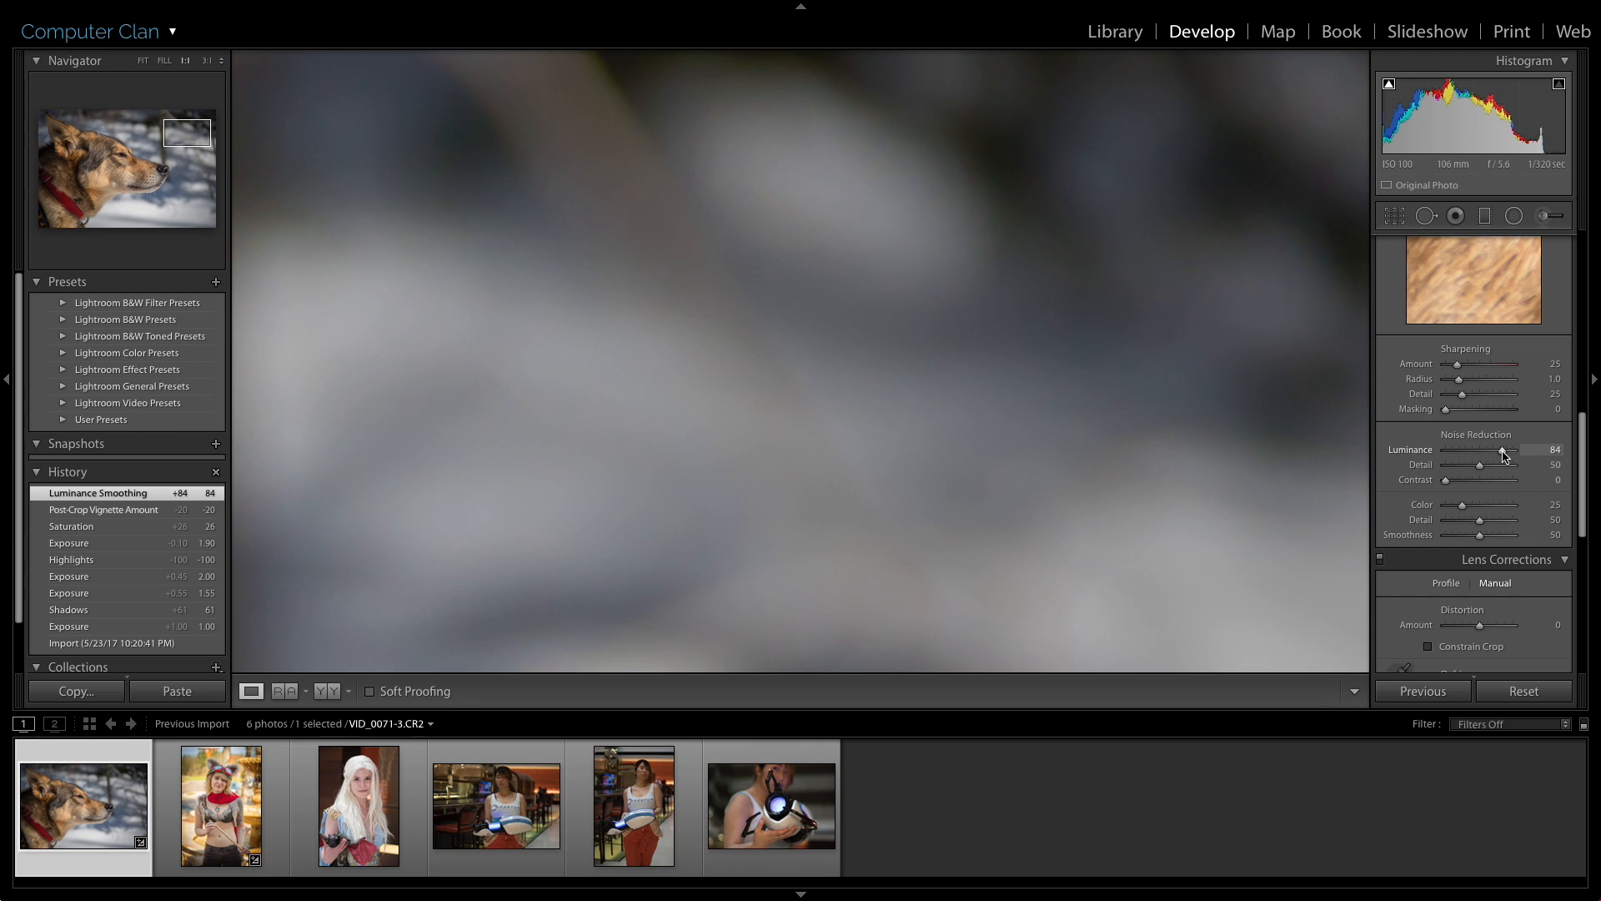
pyautogui.click(682, 379)
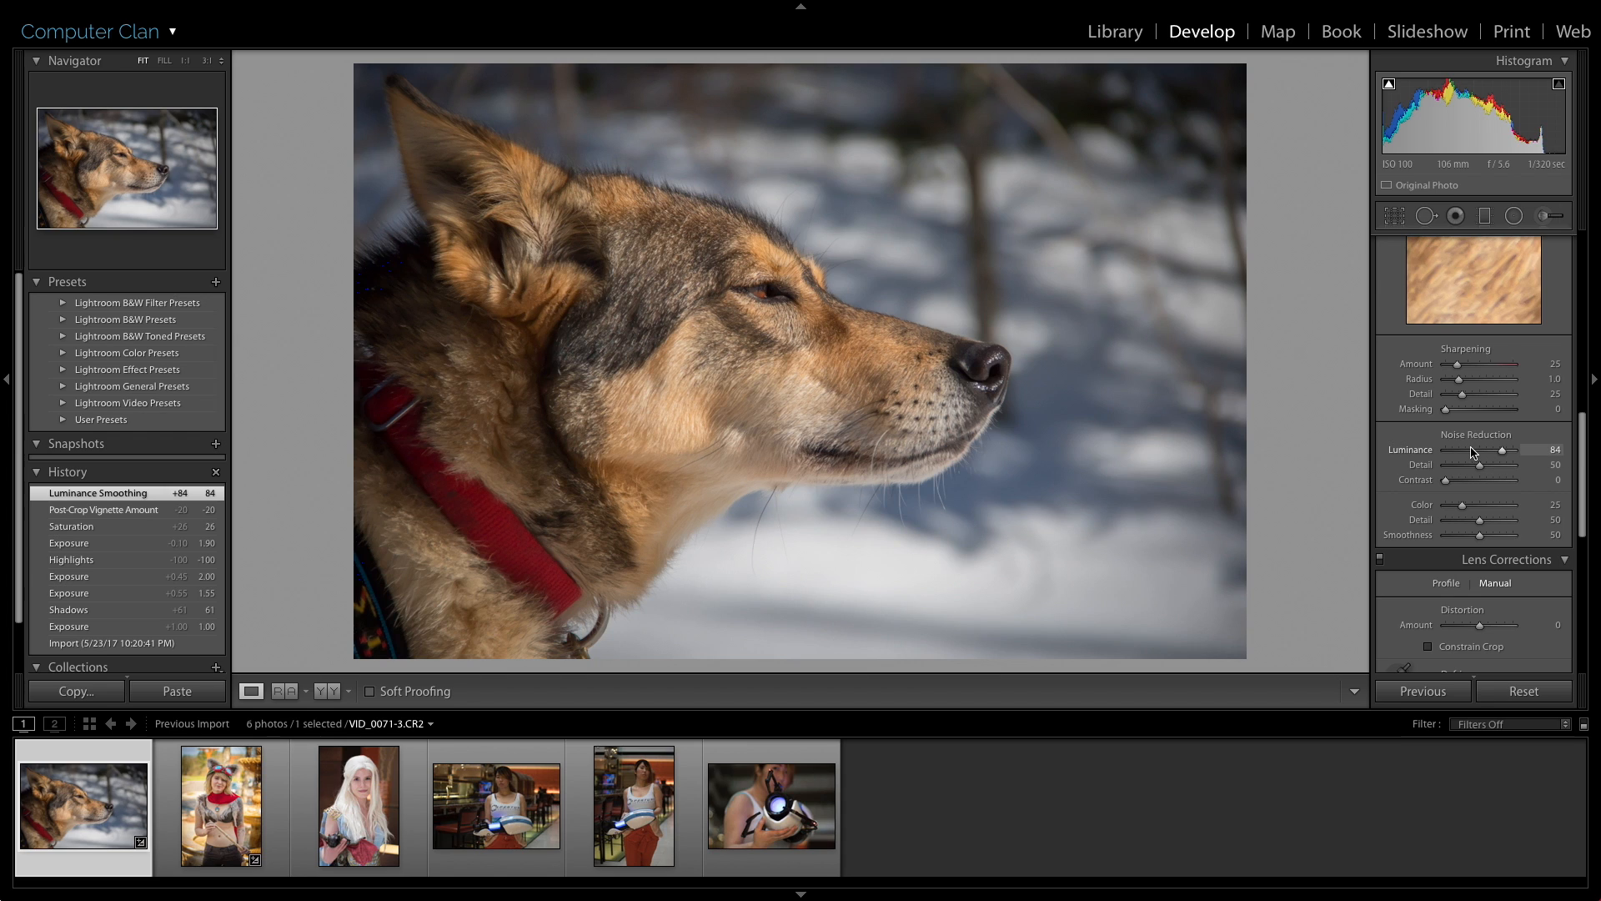
pyautogui.hotkey('ctrl', 'z')
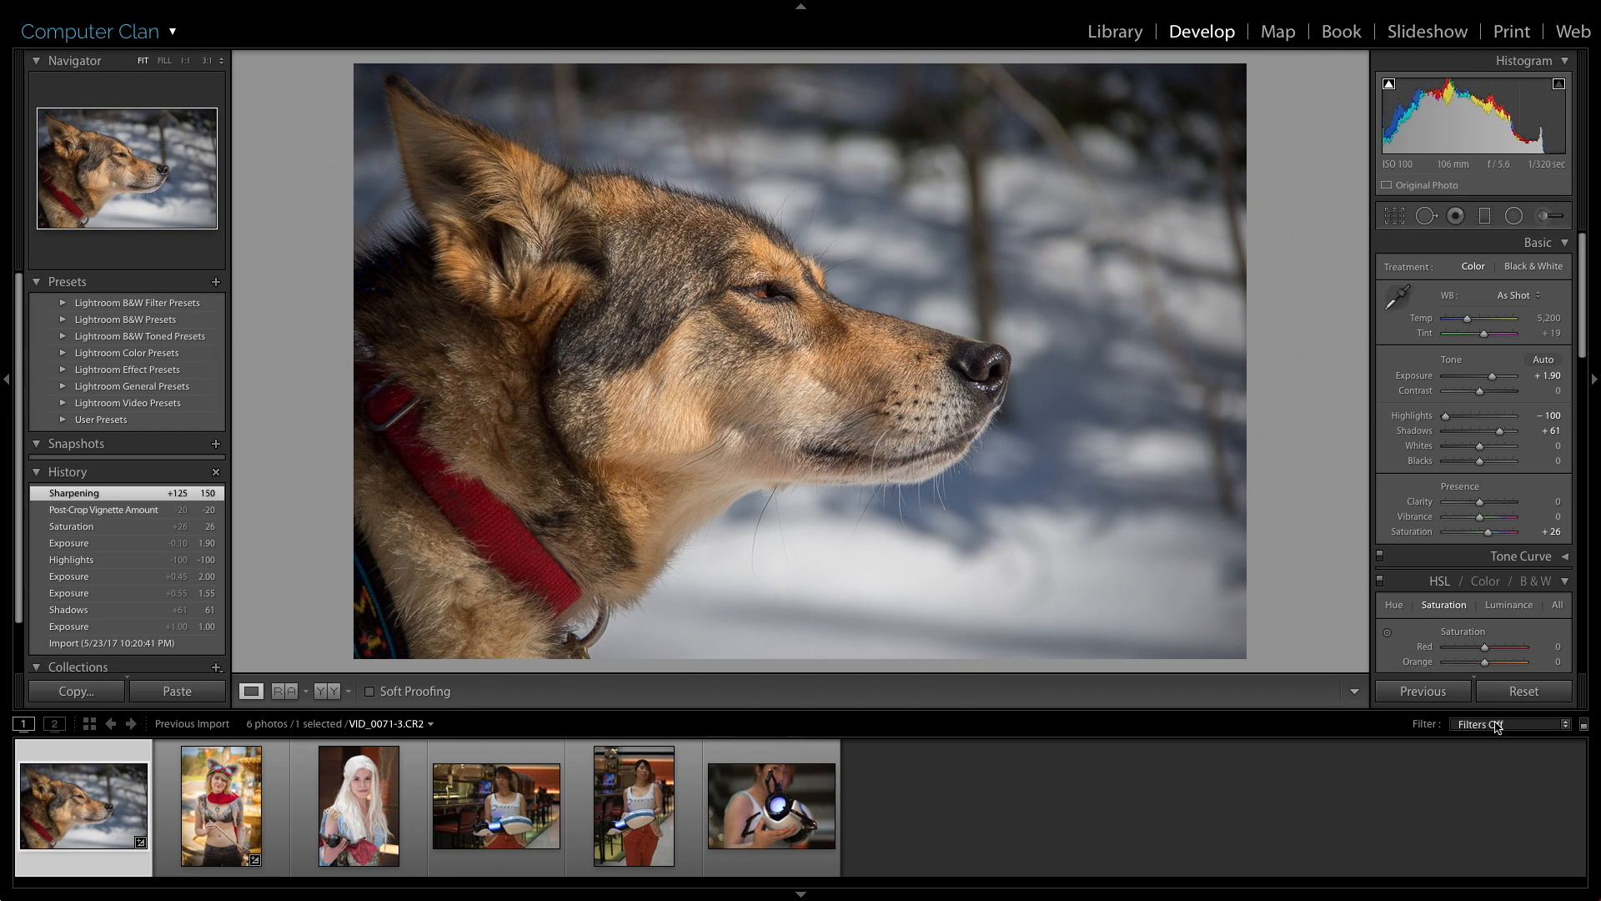
# Reset all of the dog photo's adjustments to see the original and undo the reset.
pyautogui.click(1507, 698)
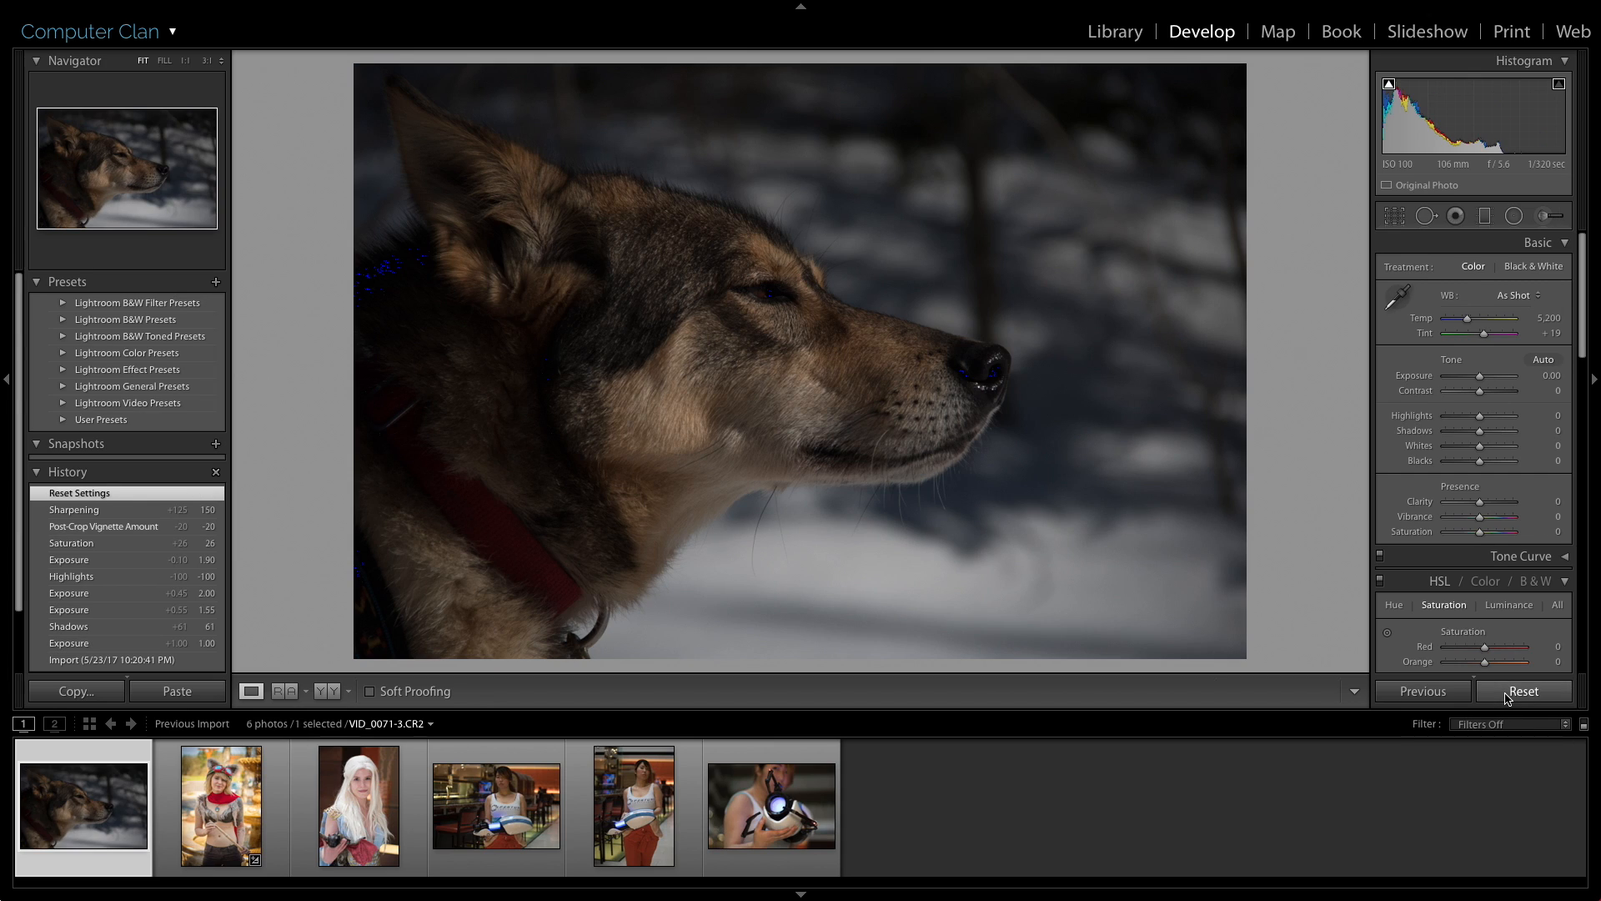
pyautogui.hotkey('ctrl', 'z')
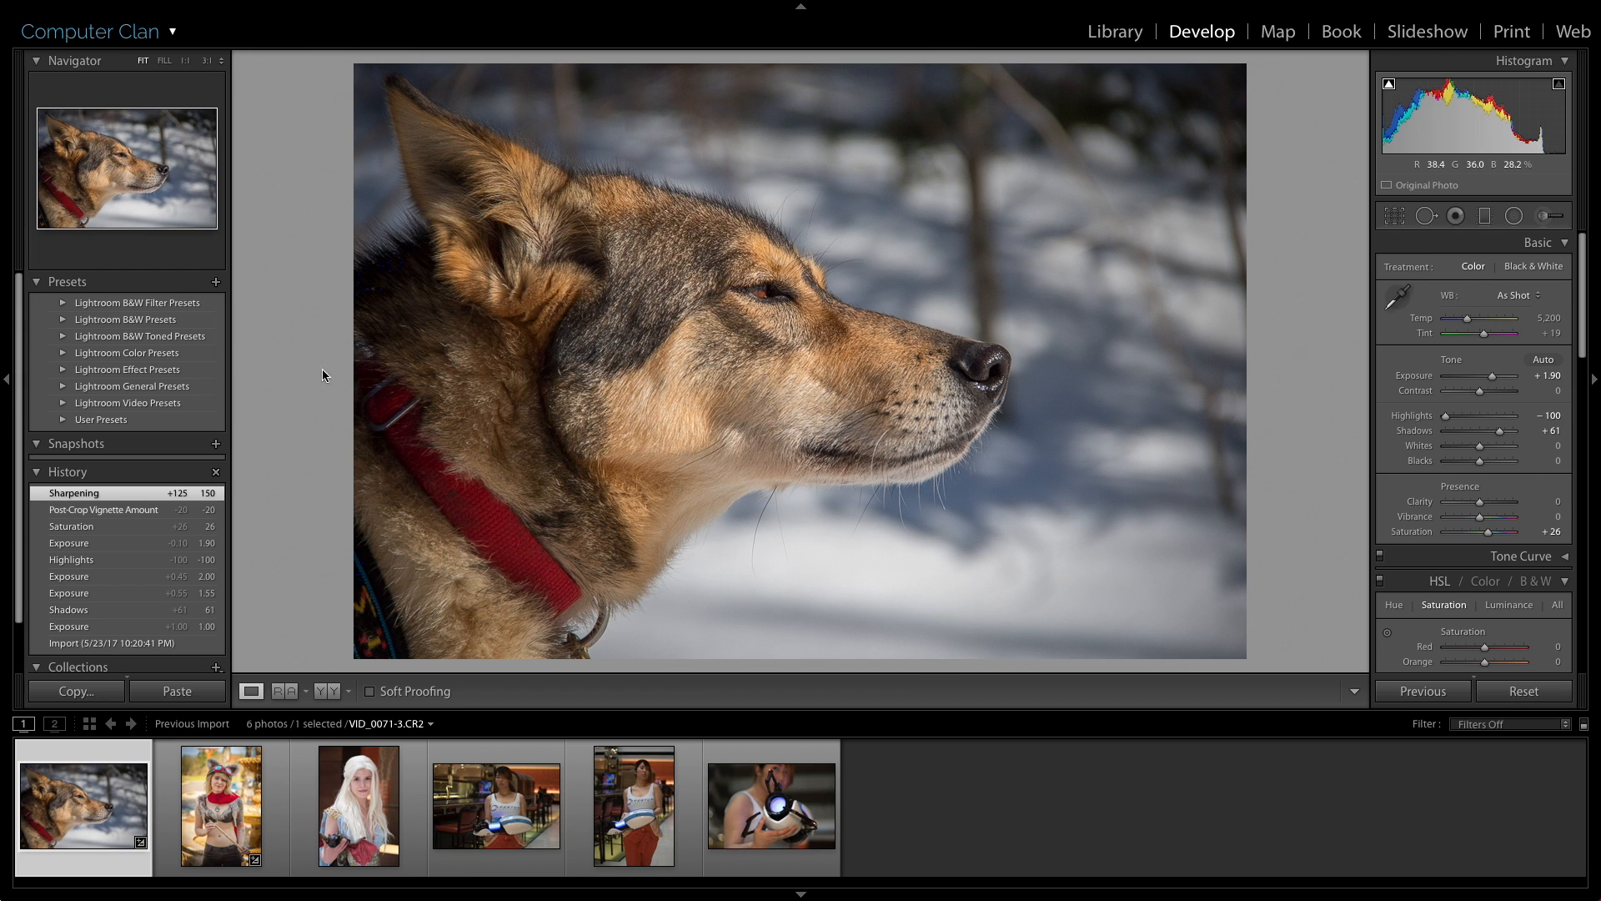
# Inspect the dark neck fur at 1:1 and reduce the Sharpening Amount to 47.
pyautogui.click(383, 277)
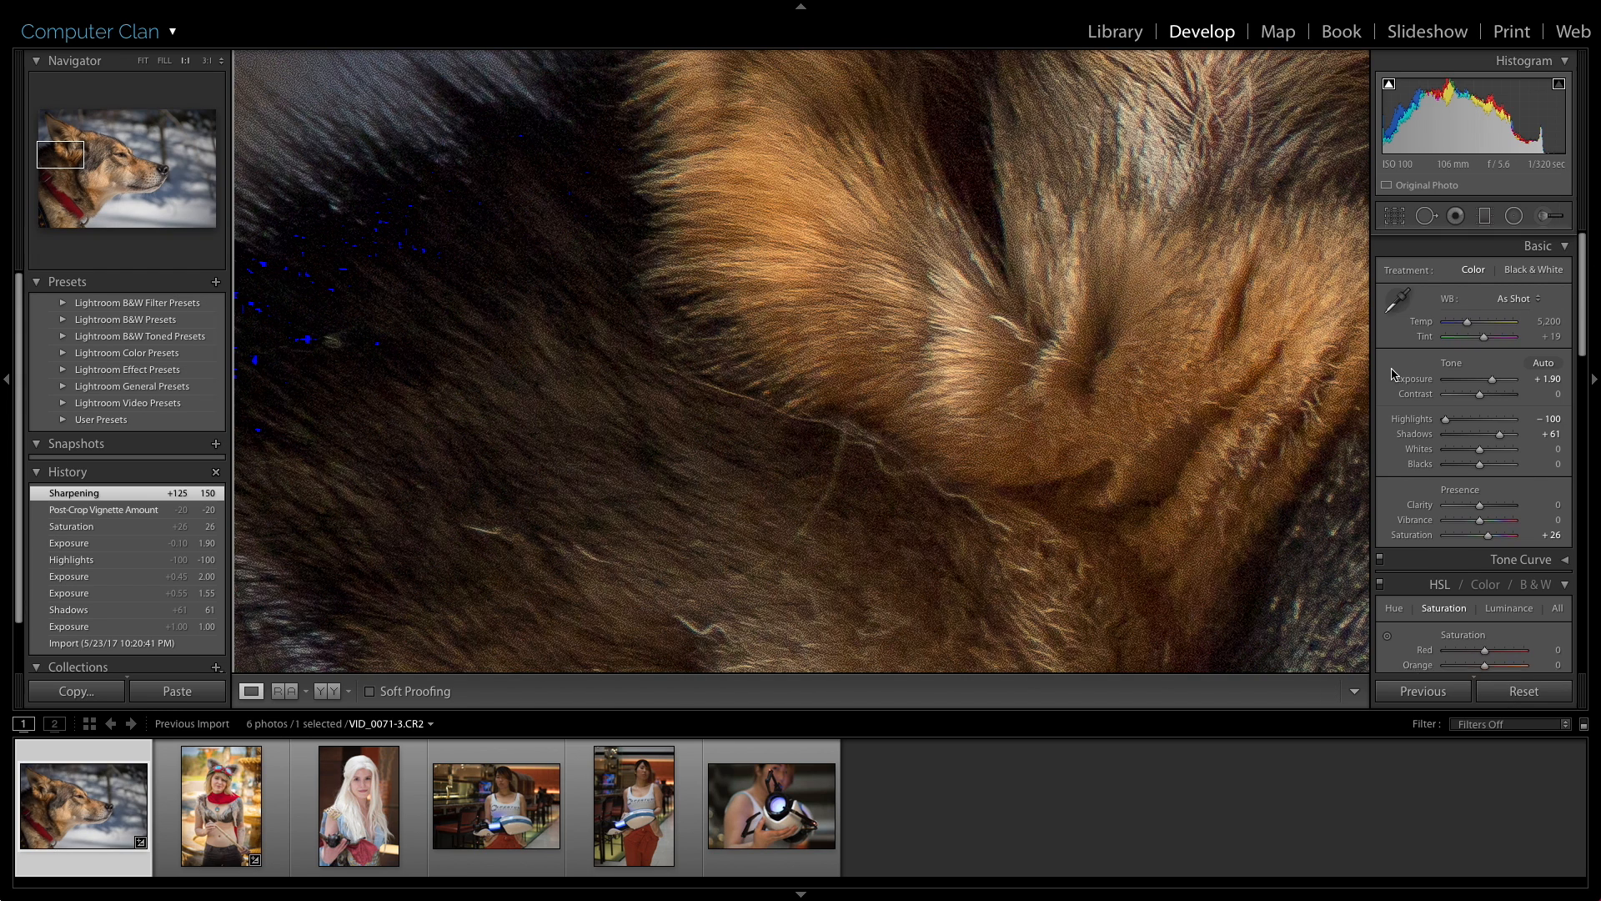
pyautogui.scroll(-10, 1418, 500)
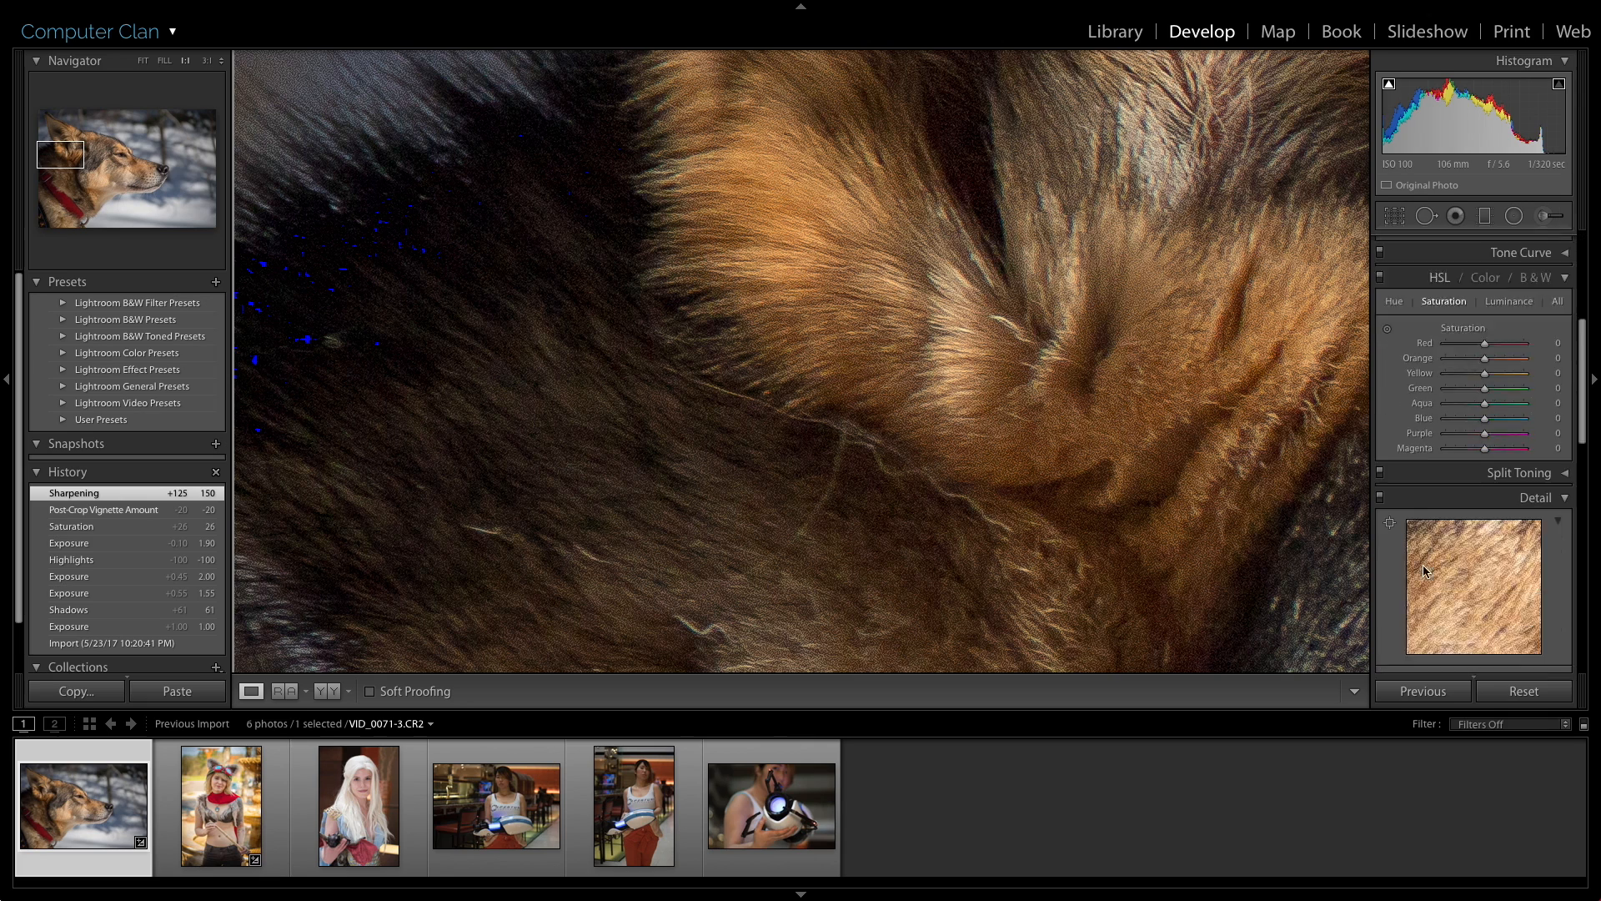
pyautogui.scroll(2, 1423, 569)
pyautogui.moveTo(1501, 313); pyautogui.dragTo(1462, 315)
# Recover the clipped dark fur with Shadows +79 and Blacks +25, ending with the whole photo in view.
pyautogui.scroll(8, 1476, 375)
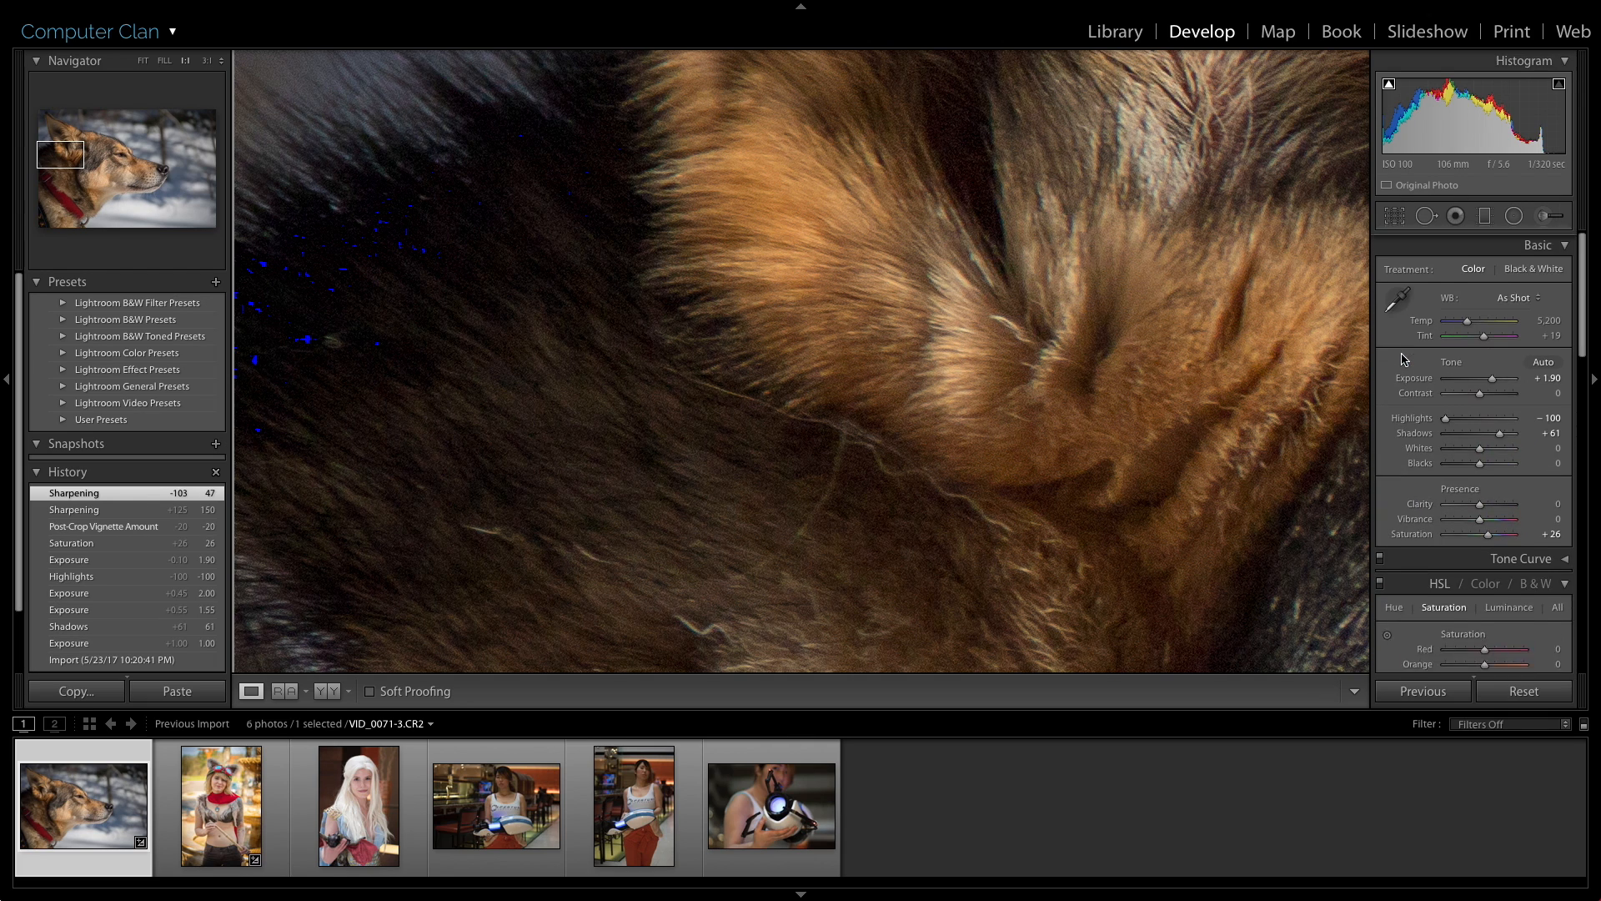
pyautogui.moveTo(1488, 437); pyautogui.dragTo(1489, 466)
pyautogui.click(666, 327)
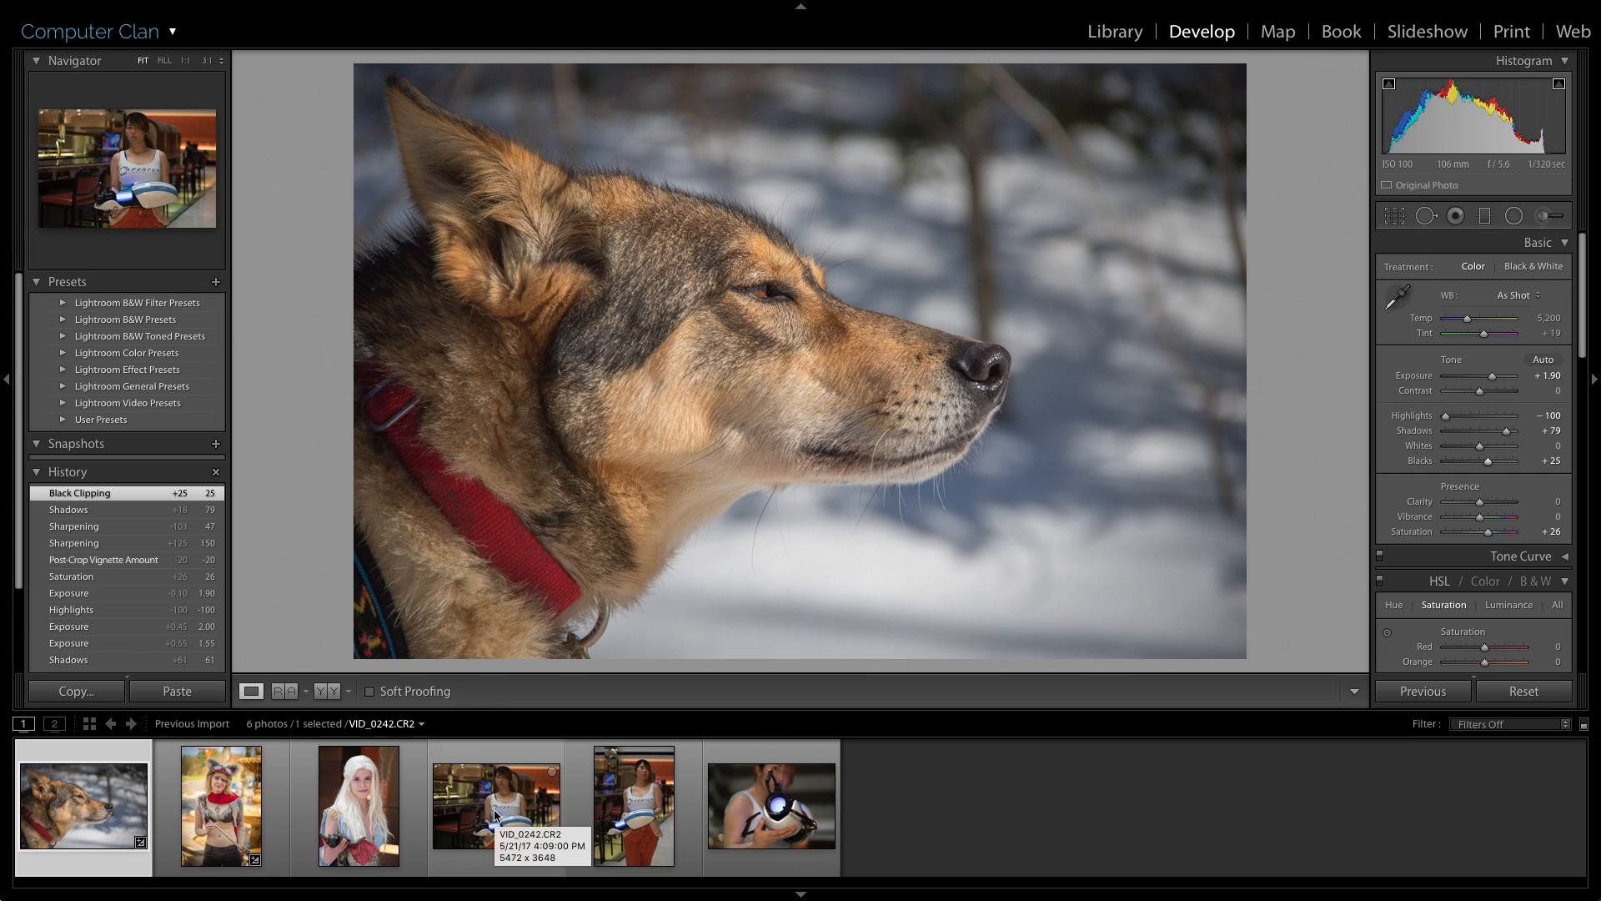
# Open VID_0242.CR2 and balance its tone with Highlights −84, Shadows +100, Whites −8 and Exposure +0.65.
pyautogui.click(496, 815)
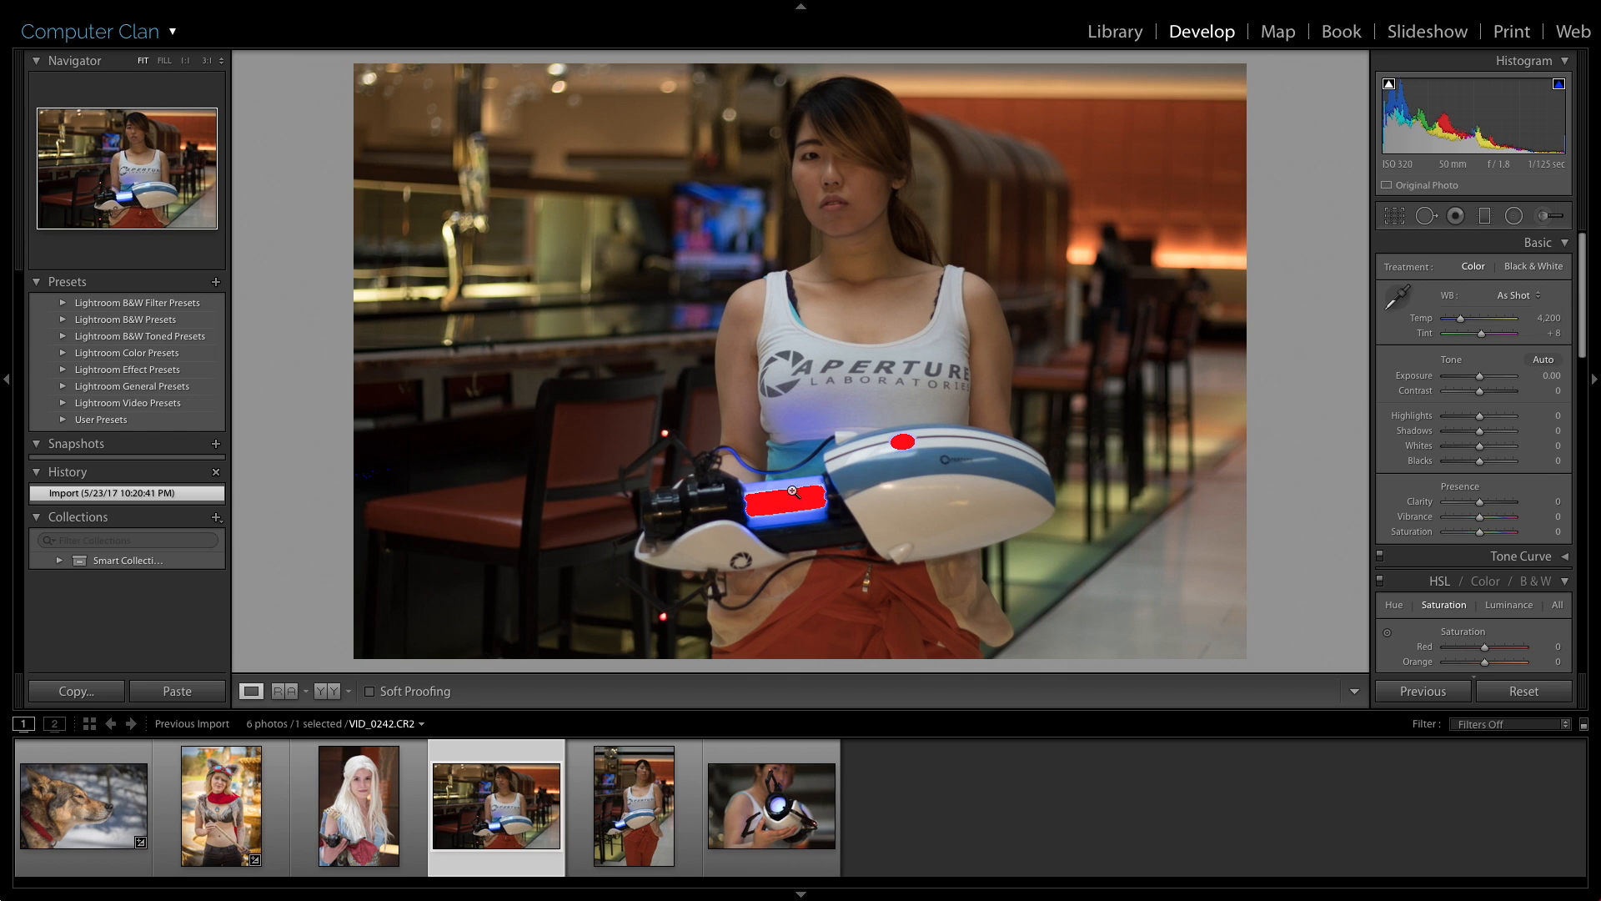
pyautogui.moveTo(1480, 415); pyautogui.dragTo(1478, 450)
pyautogui.moveTo(1479, 376); pyautogui.dragTo(1485, 380)
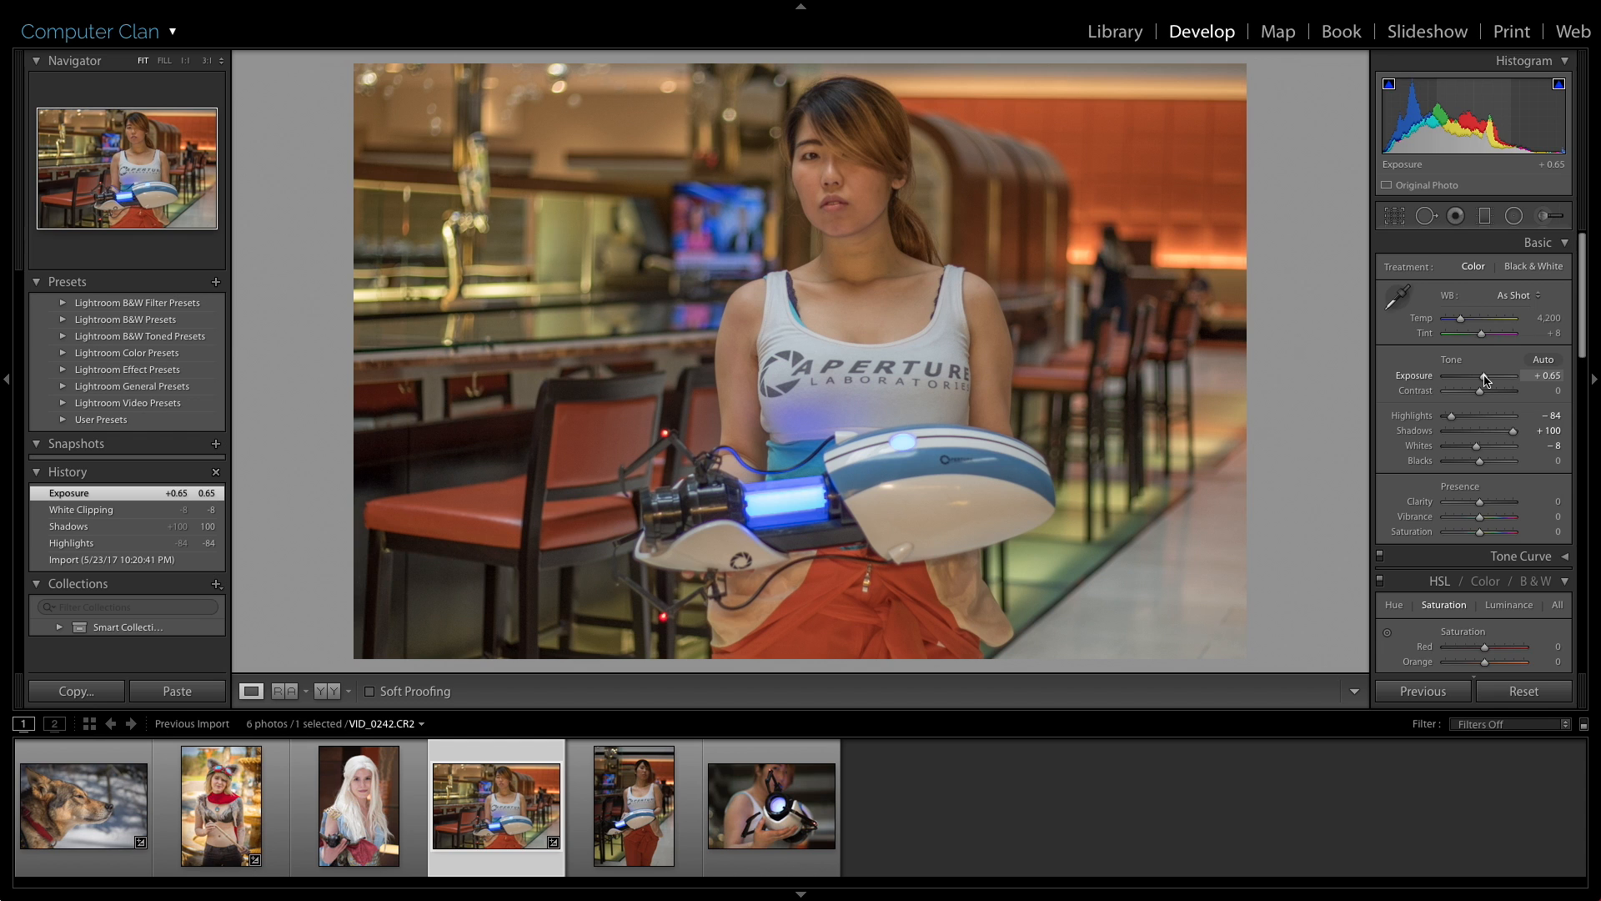
# Reduce green fringing around the background lights with green Defringe Amount 9 and Green Hue 18/60, undoing and redoing the hue change to compare.
pyautogui.click(741, 97)
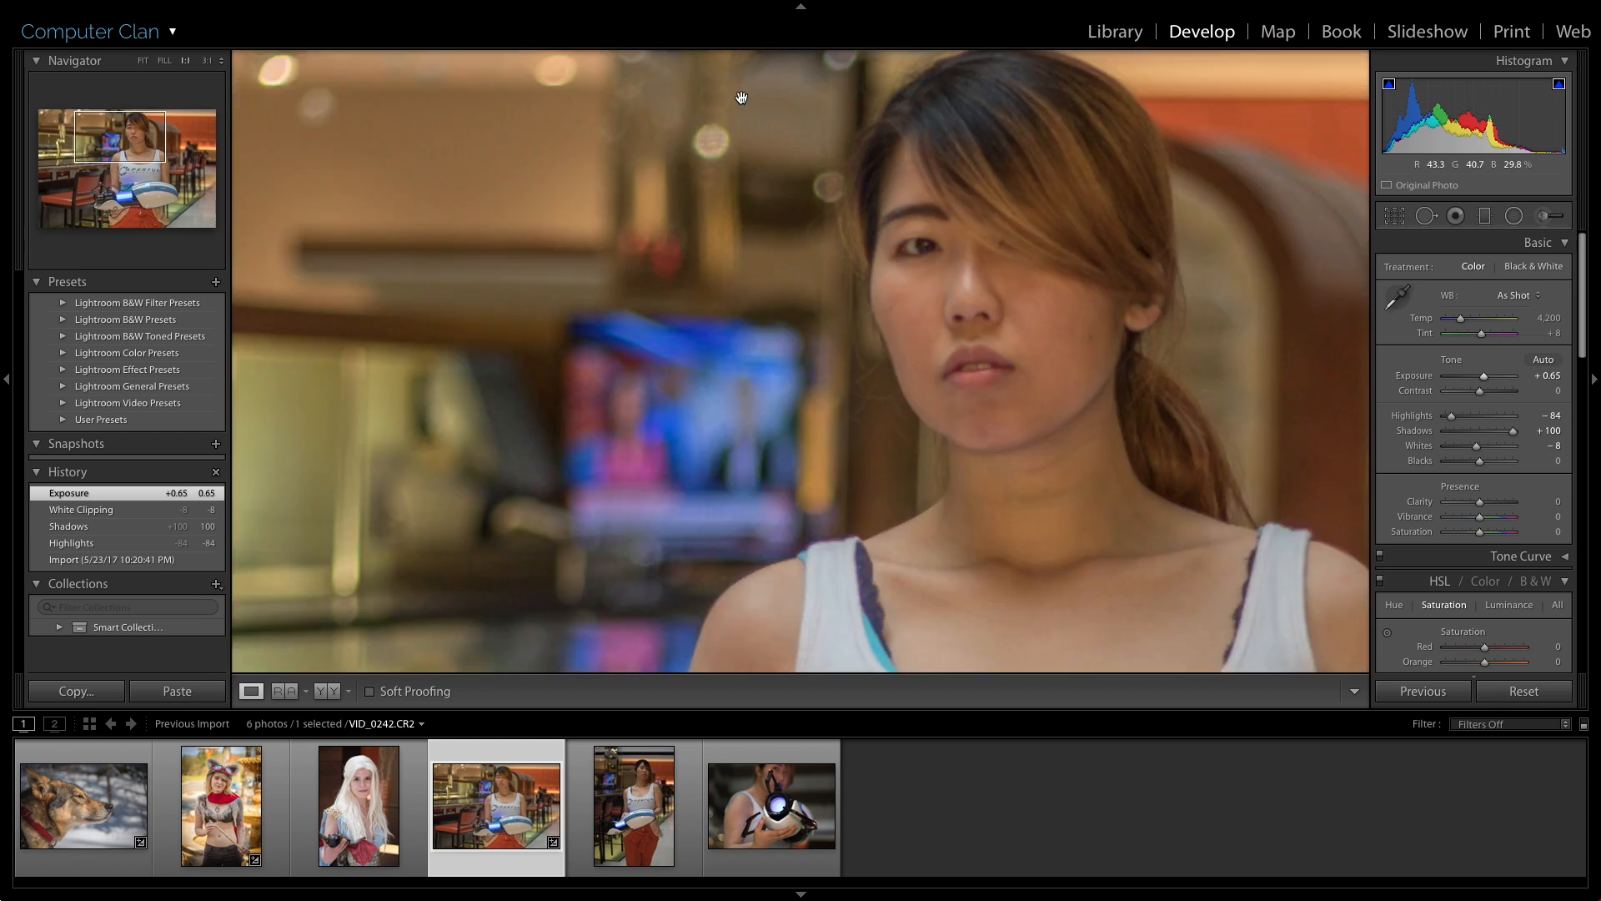
pyautogui.moveTo(720, 178); pyautogui.dragTo(862, 342)
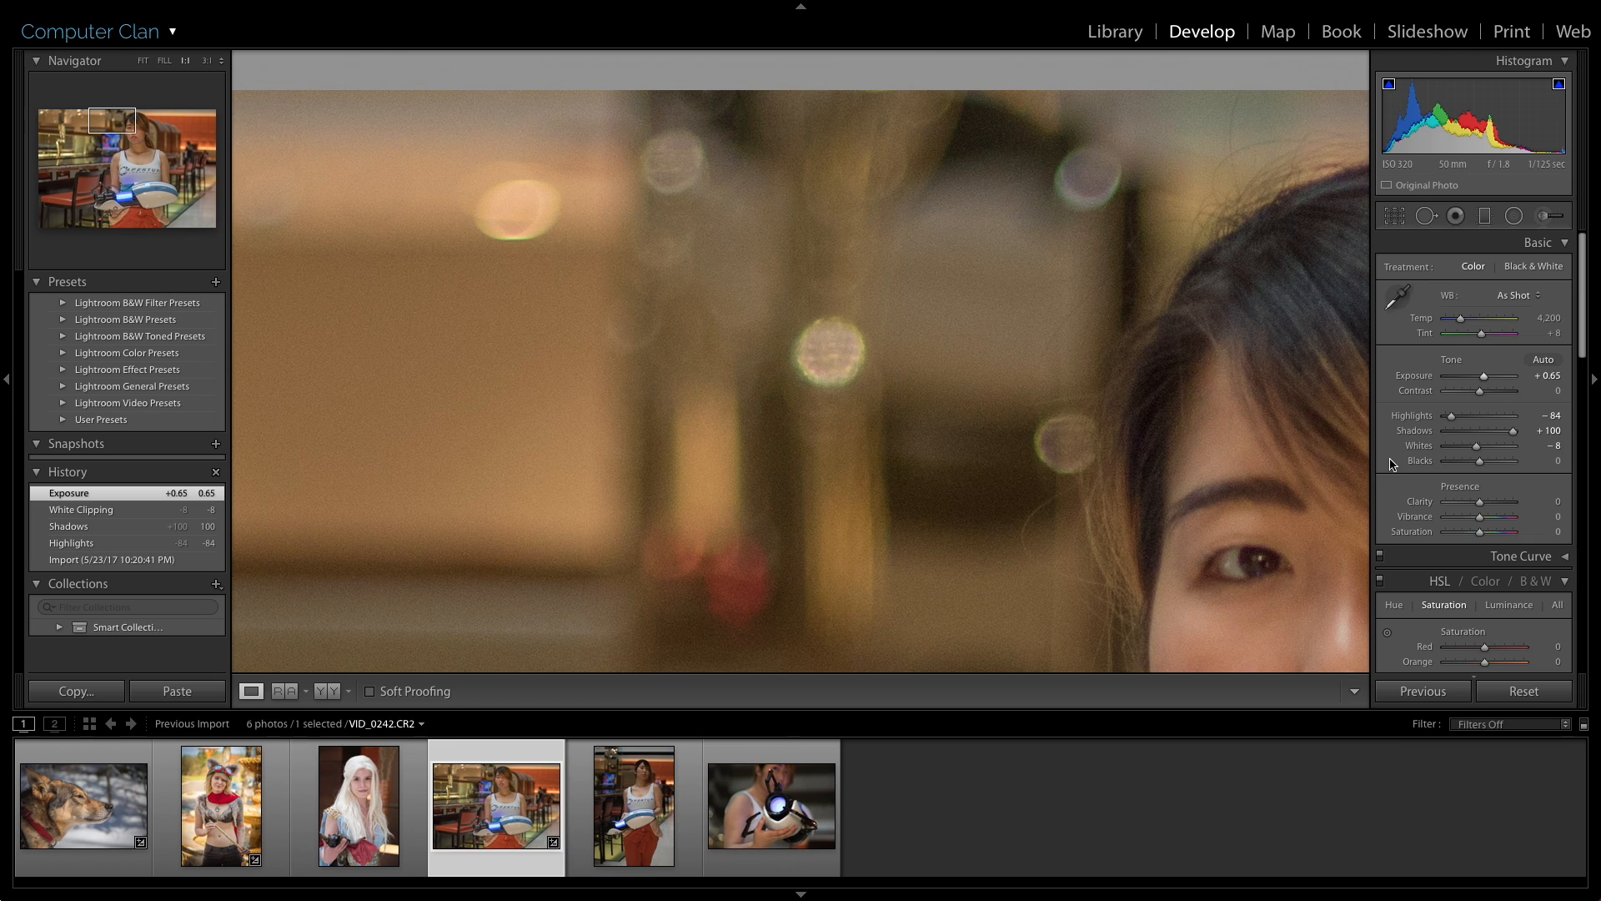
pyautogui.scroll(-8, 1391, 465)
pyautogui.scroll(-2, 1391, 465)
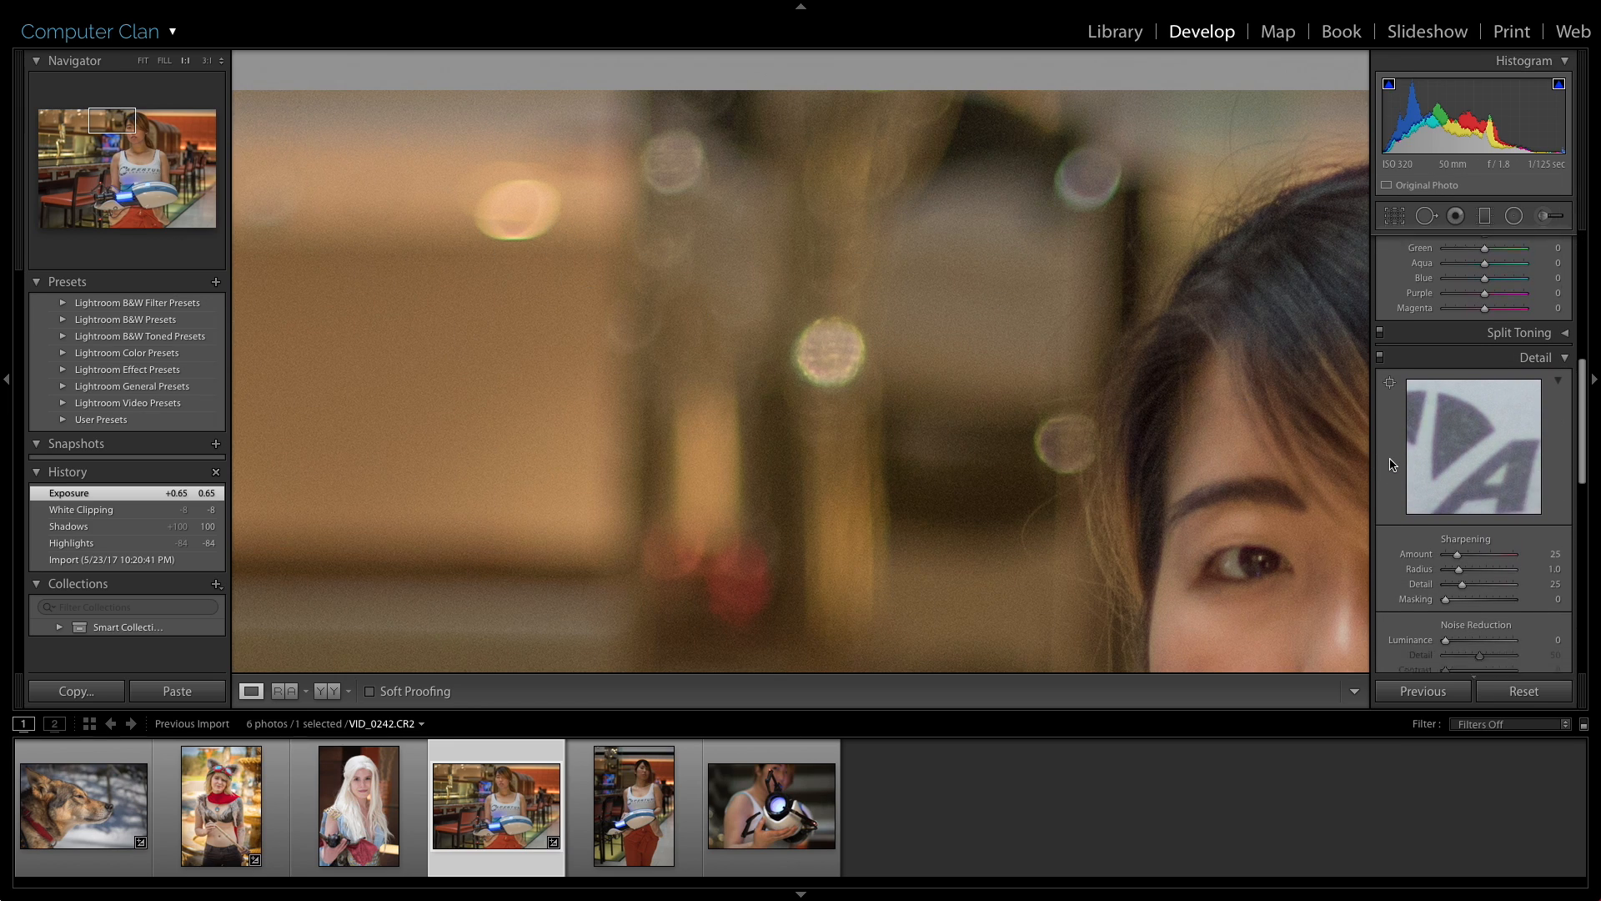
pyautogui.scroll(-3, 1392, 465)
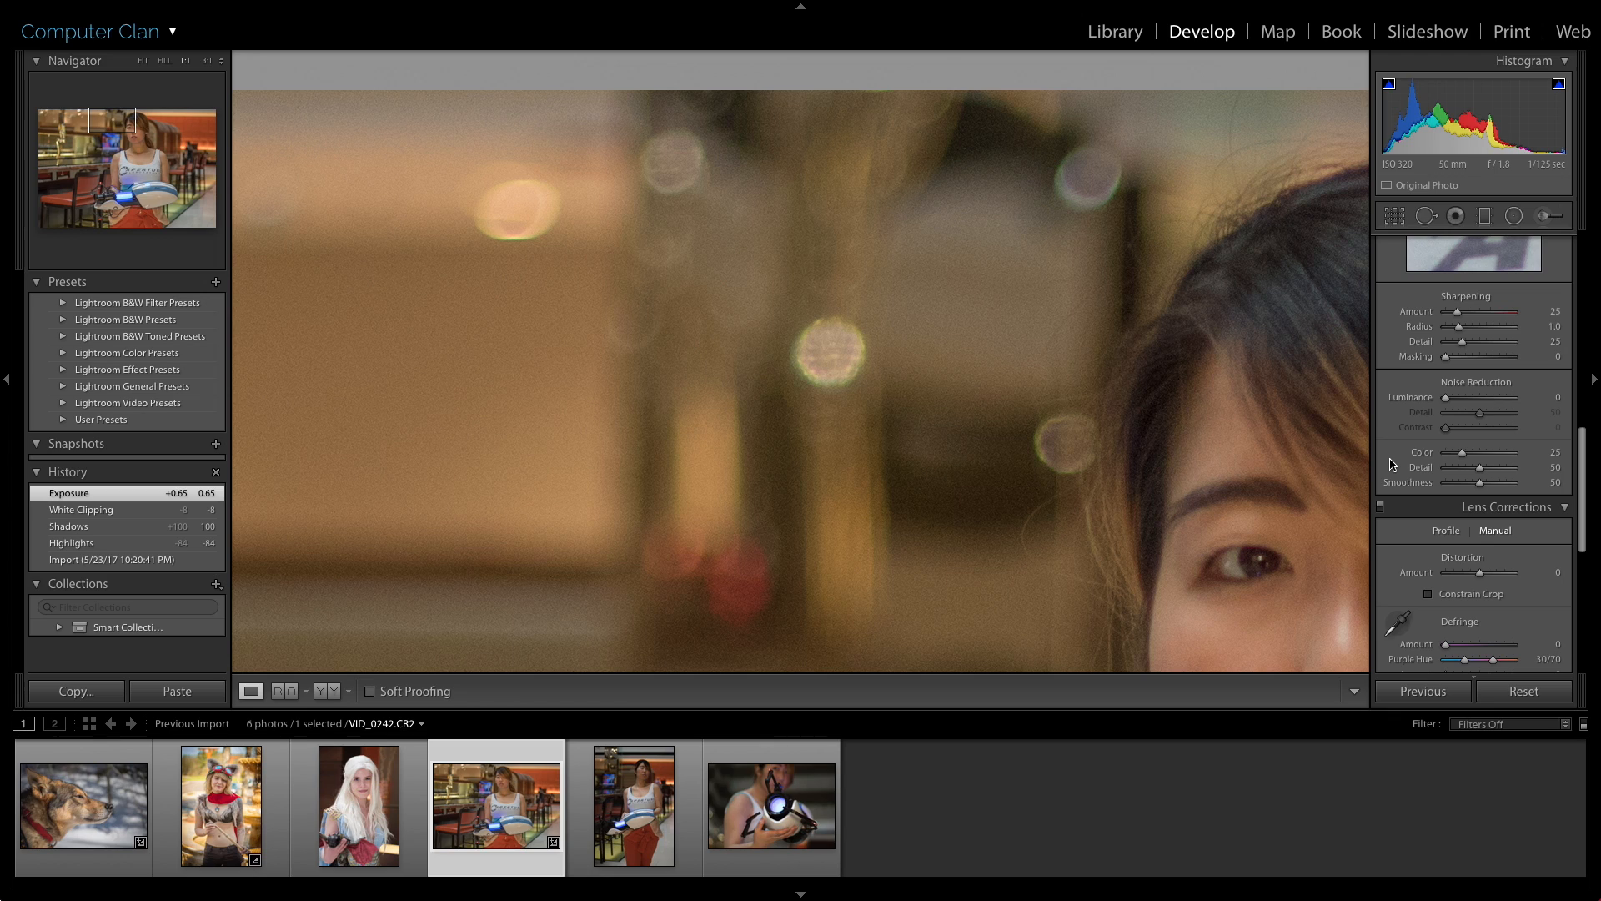
pyautogui.scroll(-4, 1392, 464)
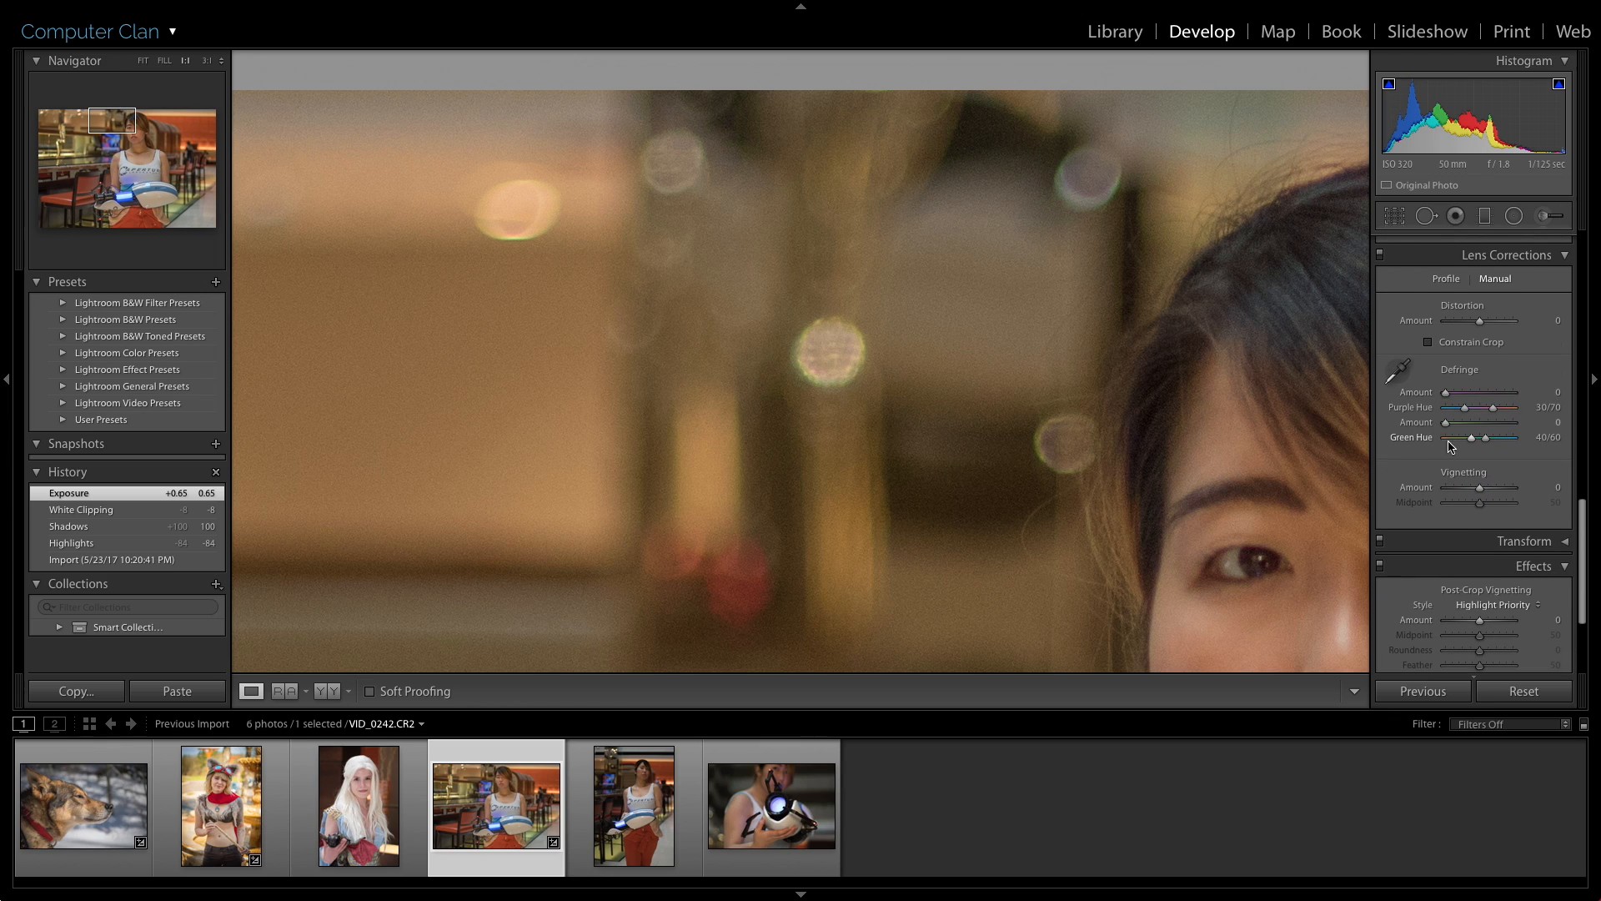
pyautogui.moveTo(1448, 423)
pyautogui.mouseDown()
pyautogui.moveTo(1474, 426)
pyautogui.moveTo(1468, 442)
pyautogui.mouseUp()
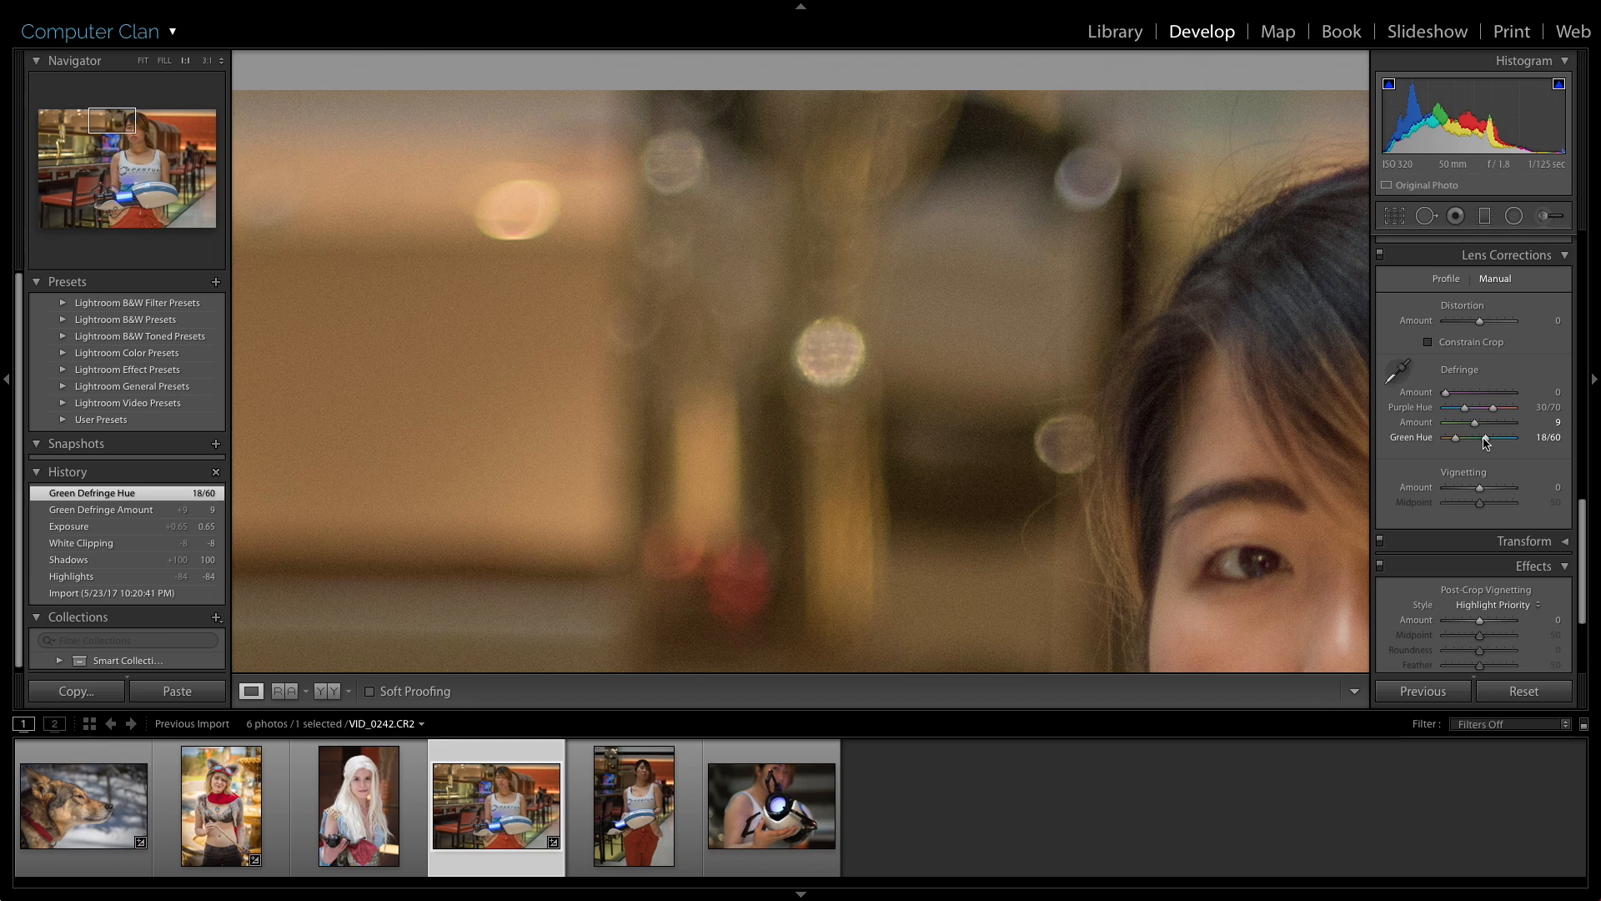
pyautogui.hotkey('ctrl', 'z')
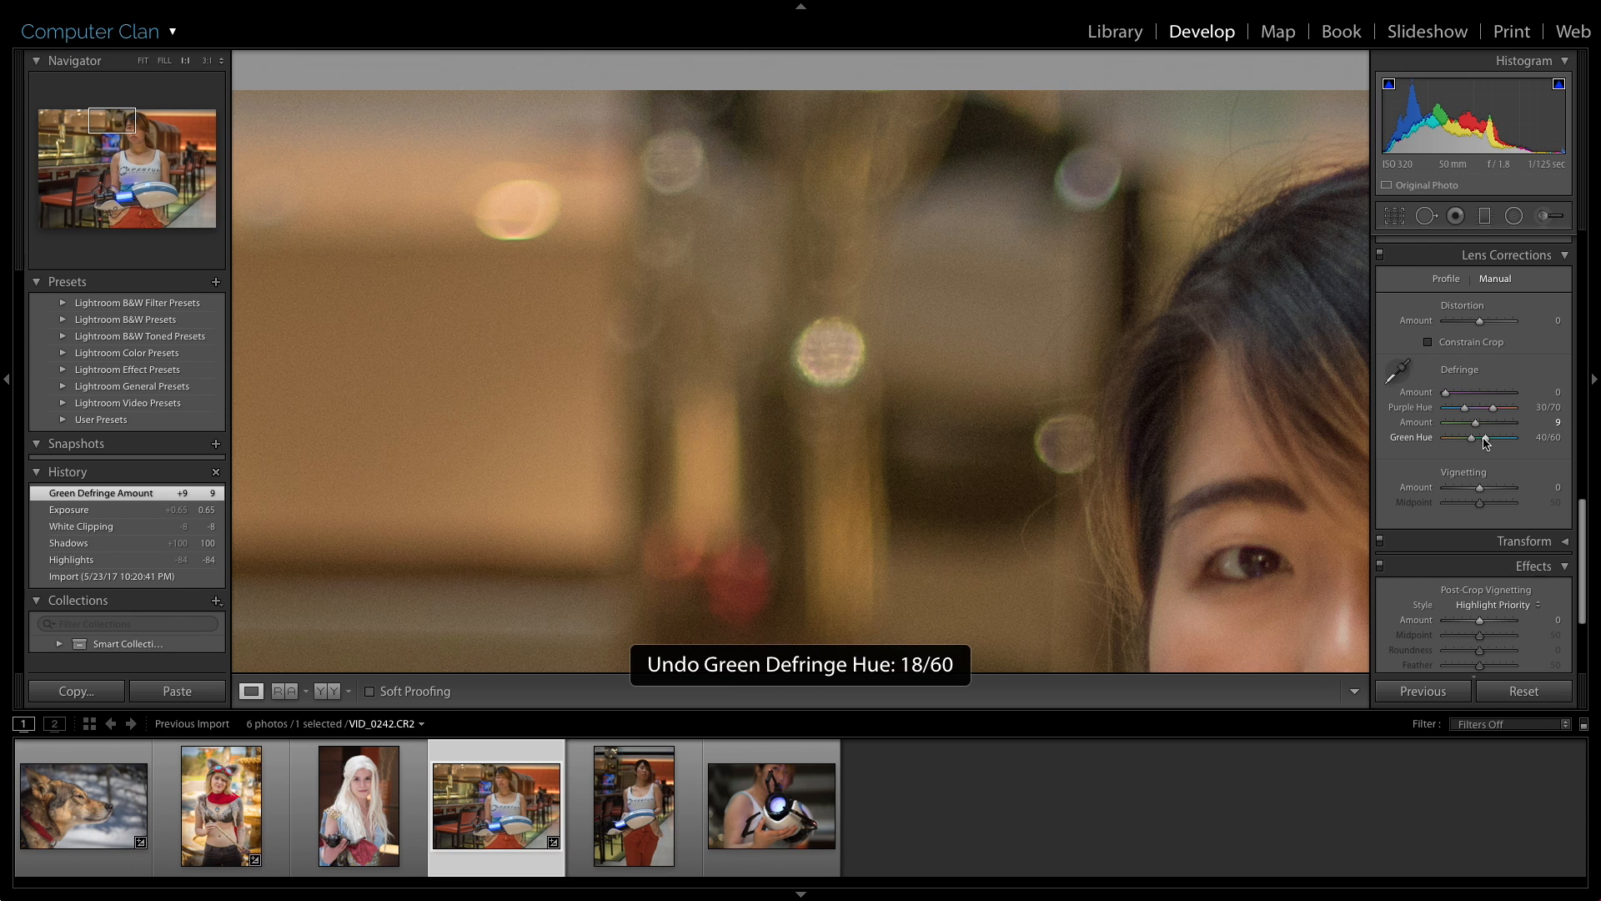
pyautogui.hotkey('ctrl', 'shift', 'z')
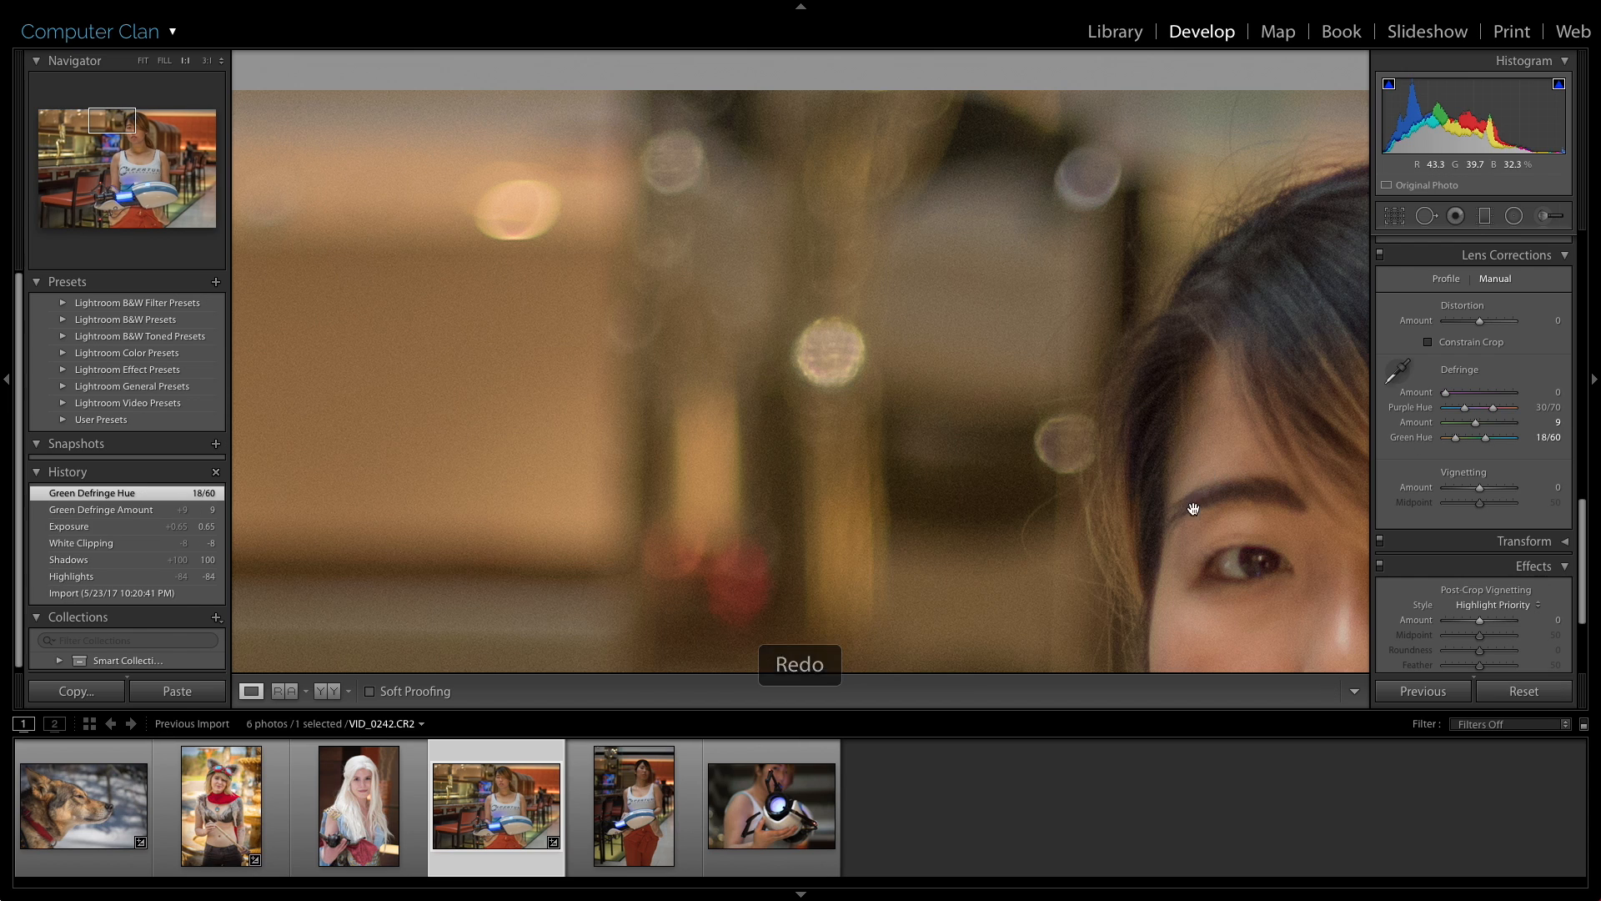
# Reduce purple fringing around the shirt lettering with purple Defringe Amount 6, undoing and redoing it to compare, ending with the whole photo in view.
pyautogui.scroll(-10, 1190, 504)
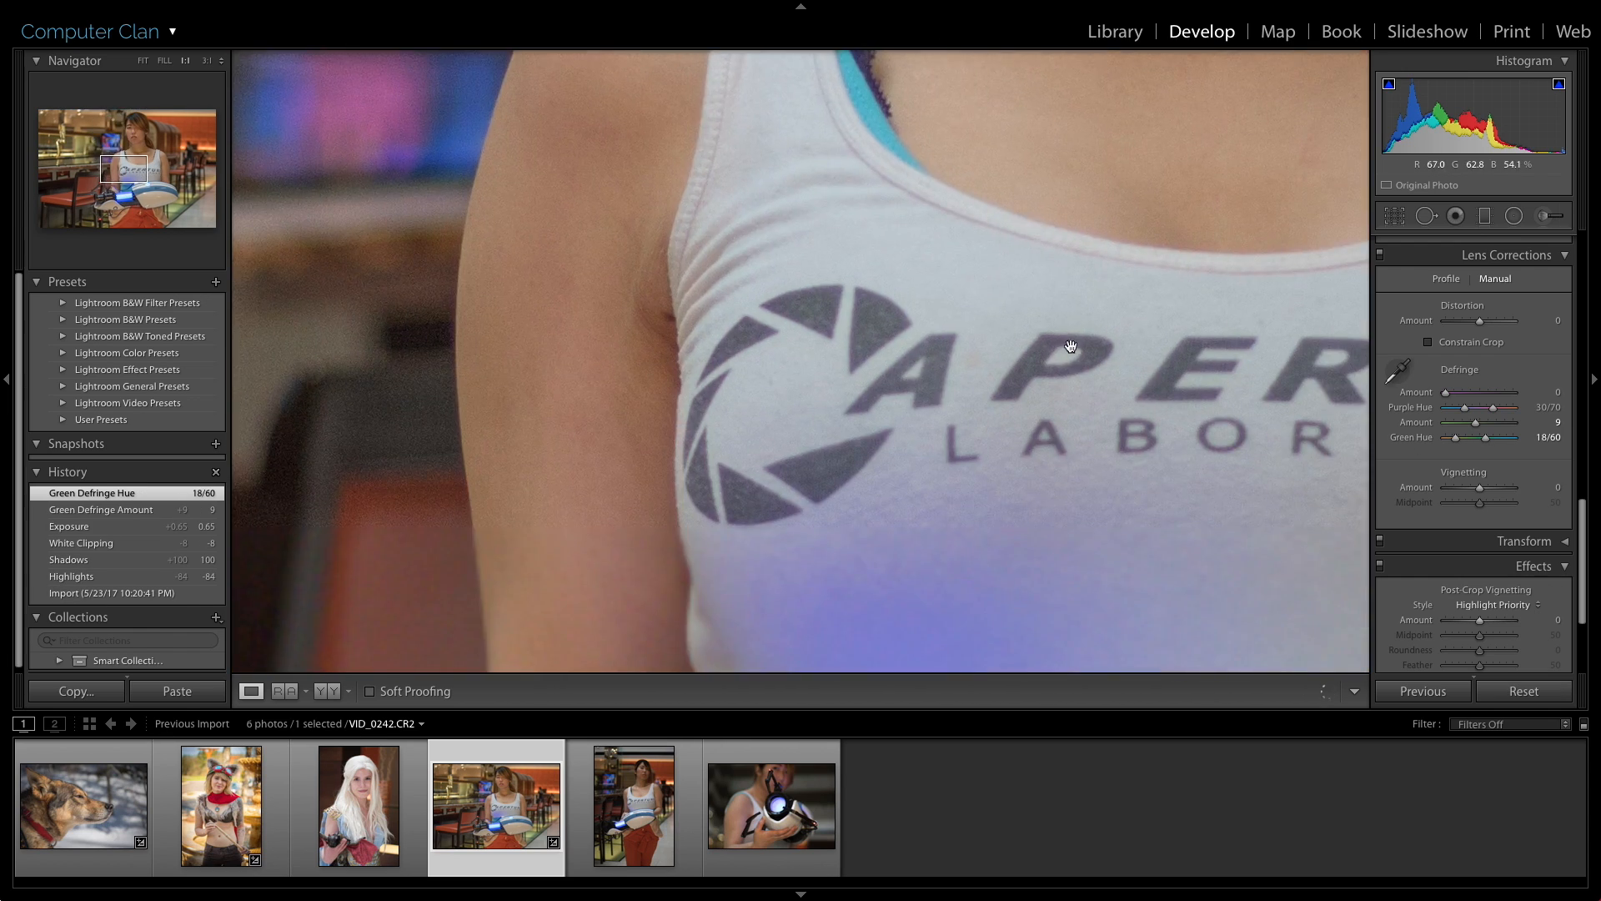
pyautogui.moveTo(1071, 346); pyautogui.dragTo(657, 341)
pyautogui.moveTo(584, 301); pyautogui.dragTo(1033, 351)
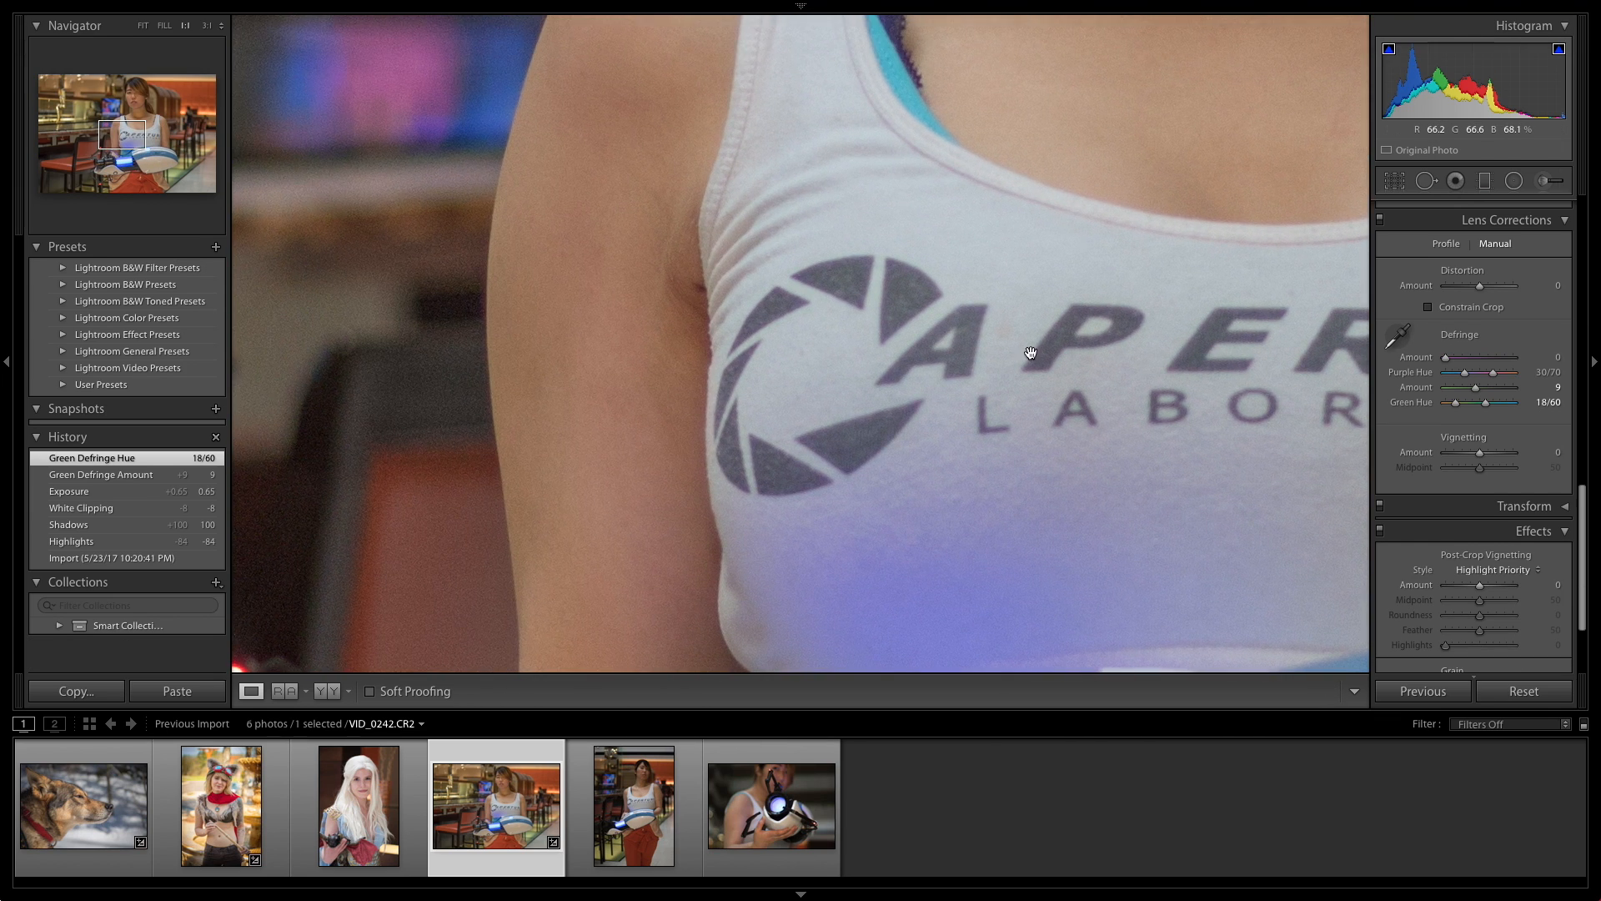
pyautogui.moveTo(933, 323); pyautogui.dragTo(846, 271)
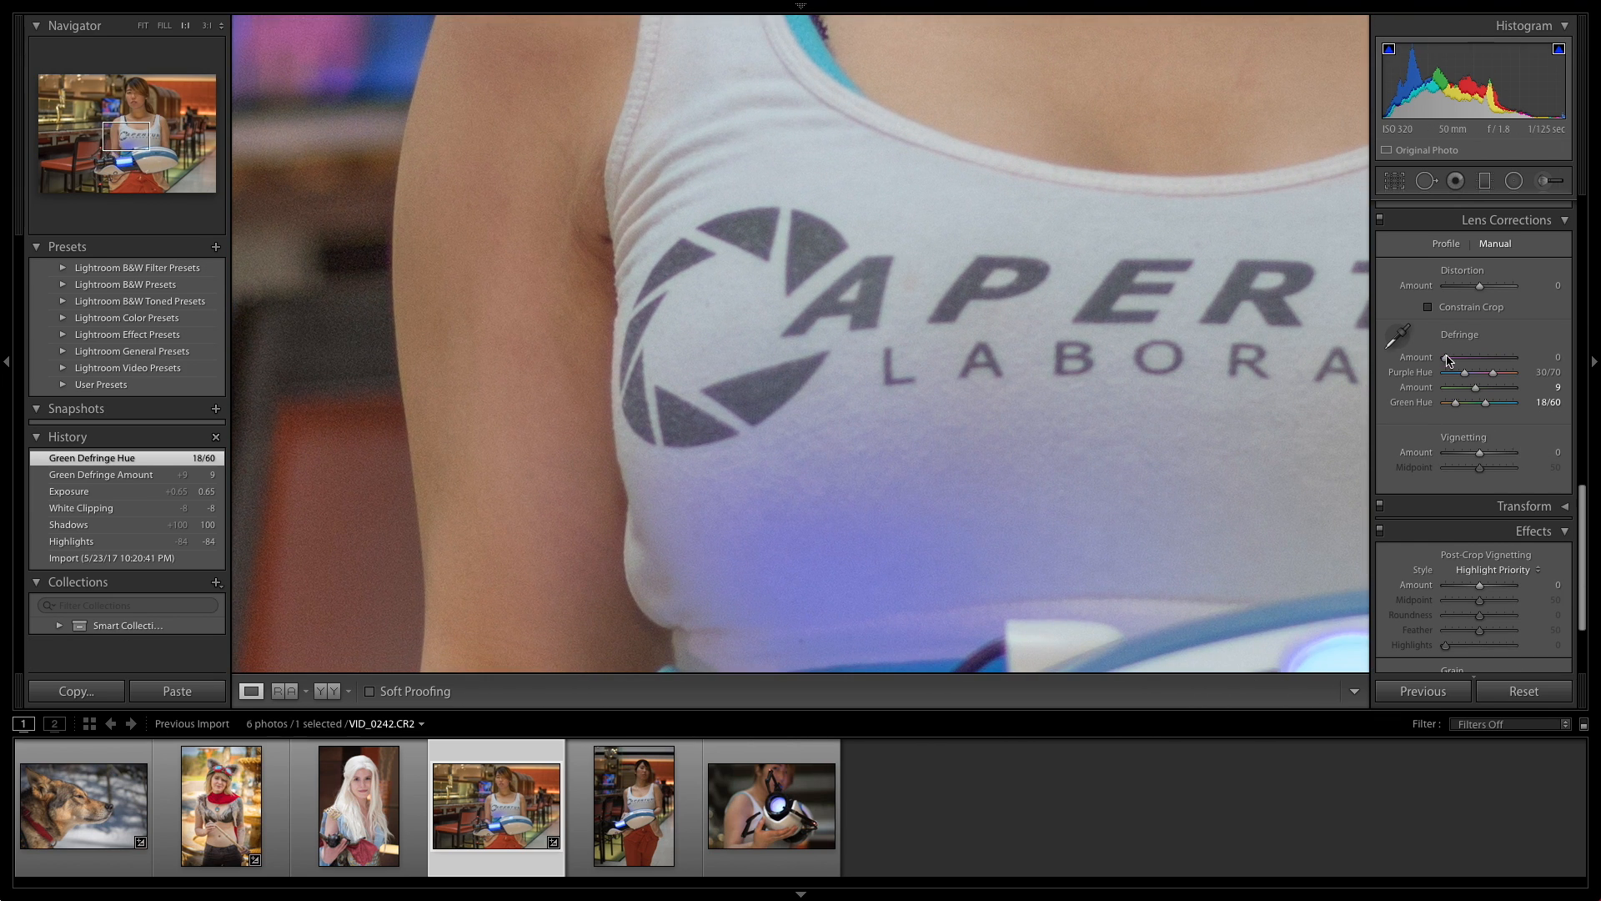
pyautogui.moveTo(1447, 361); pyautogui.dragTo(1469, 363)
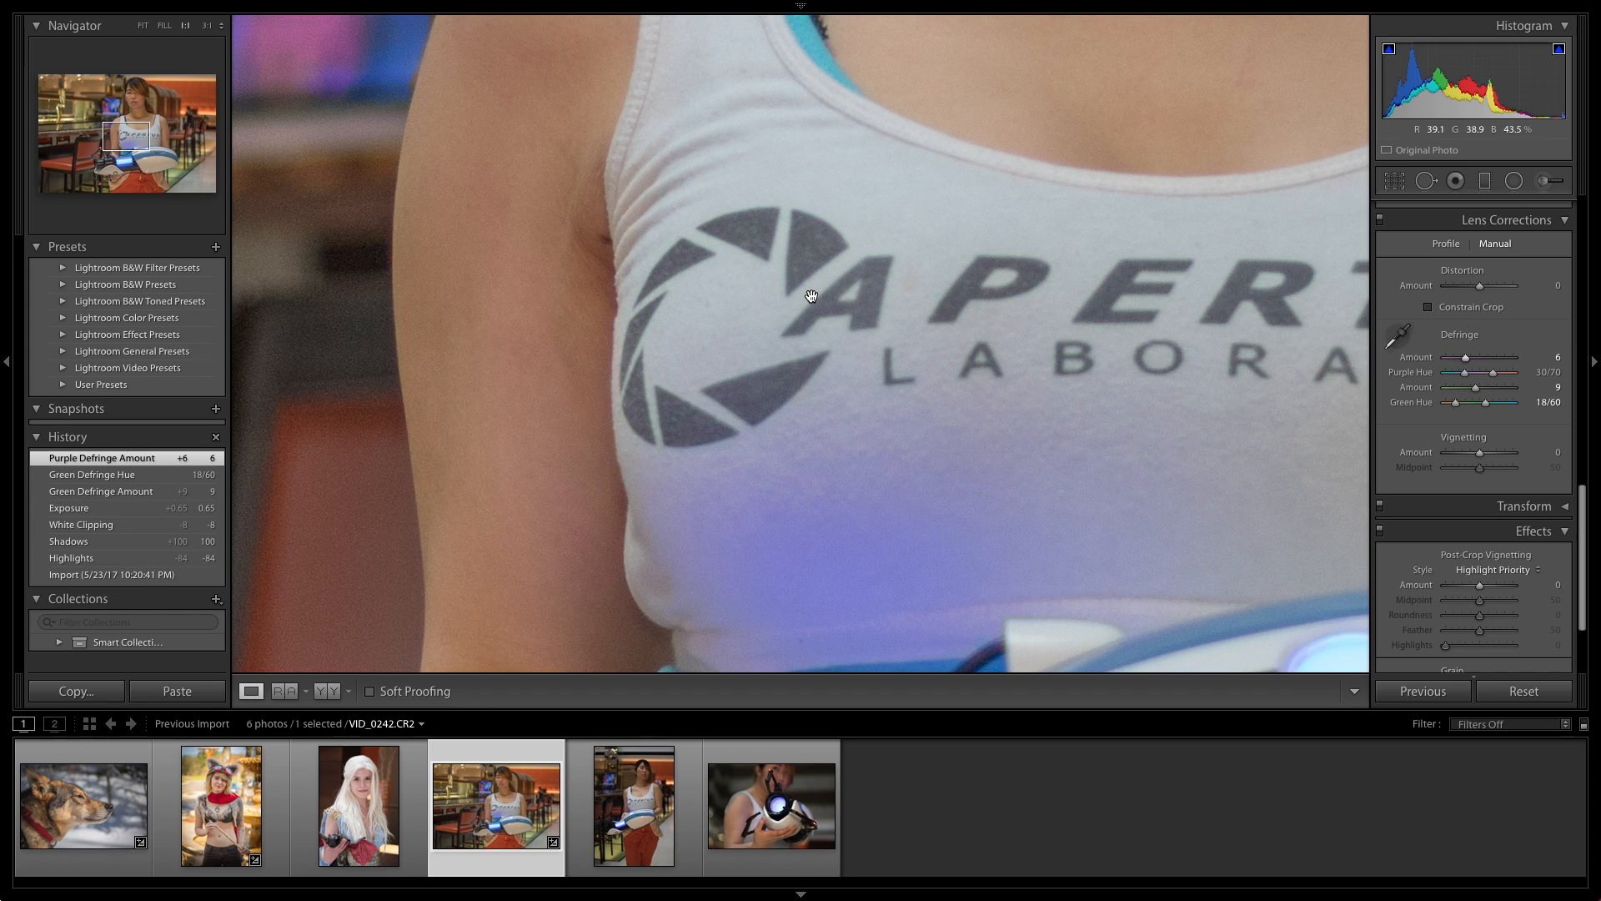
pyautogui.hotkey('ctrl', 'z')
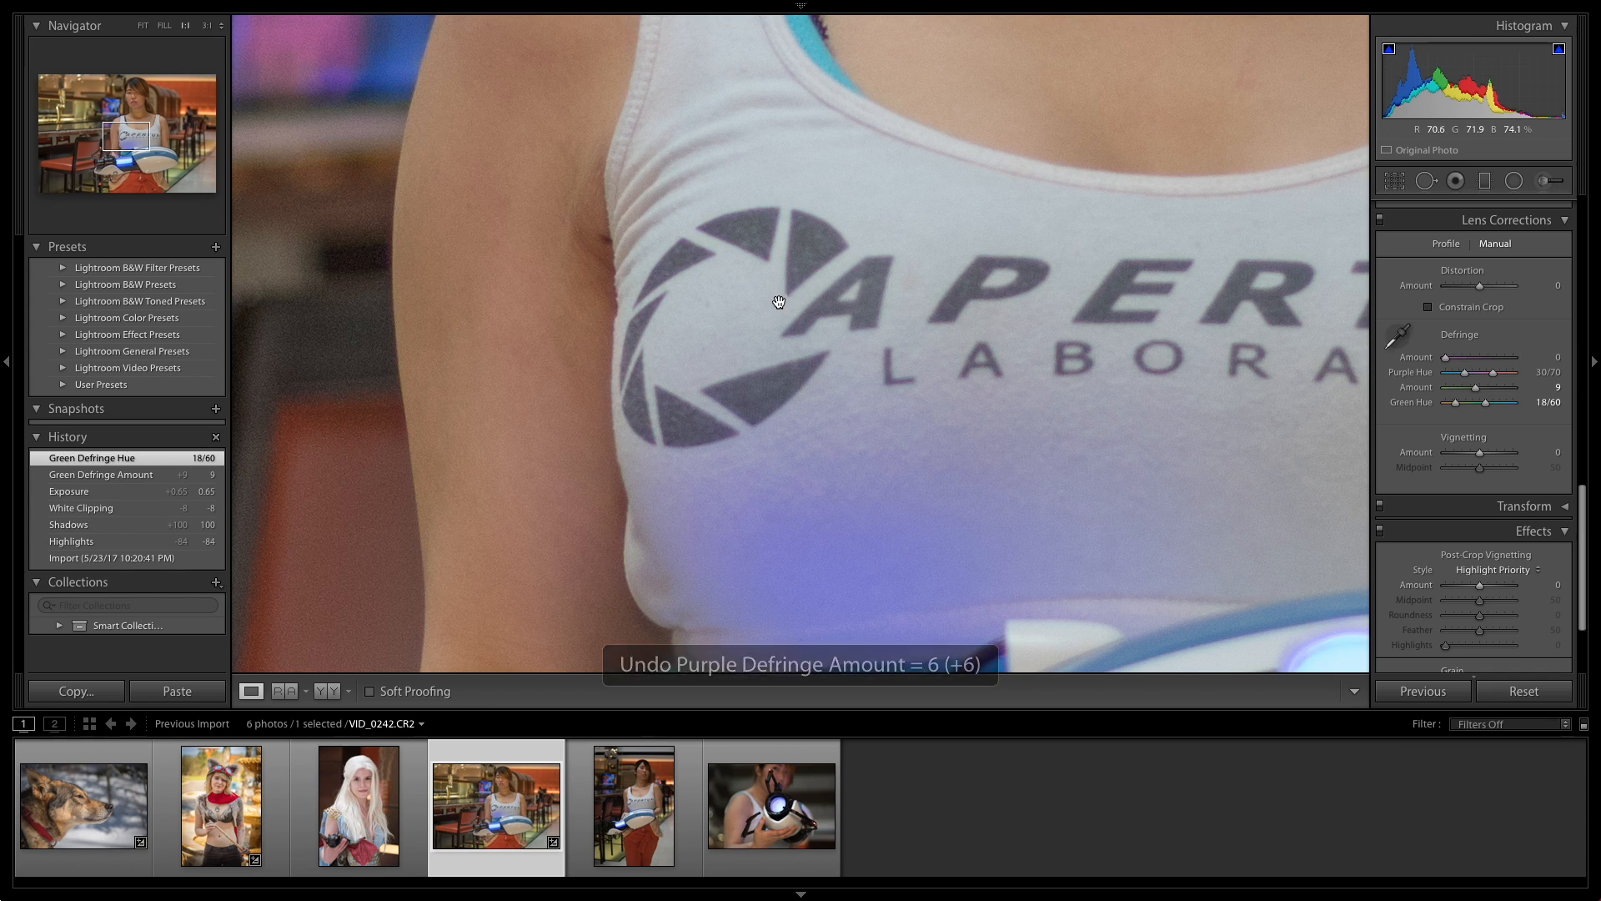
pyautogui.hotkey('ctrl', 'shift', 'z')
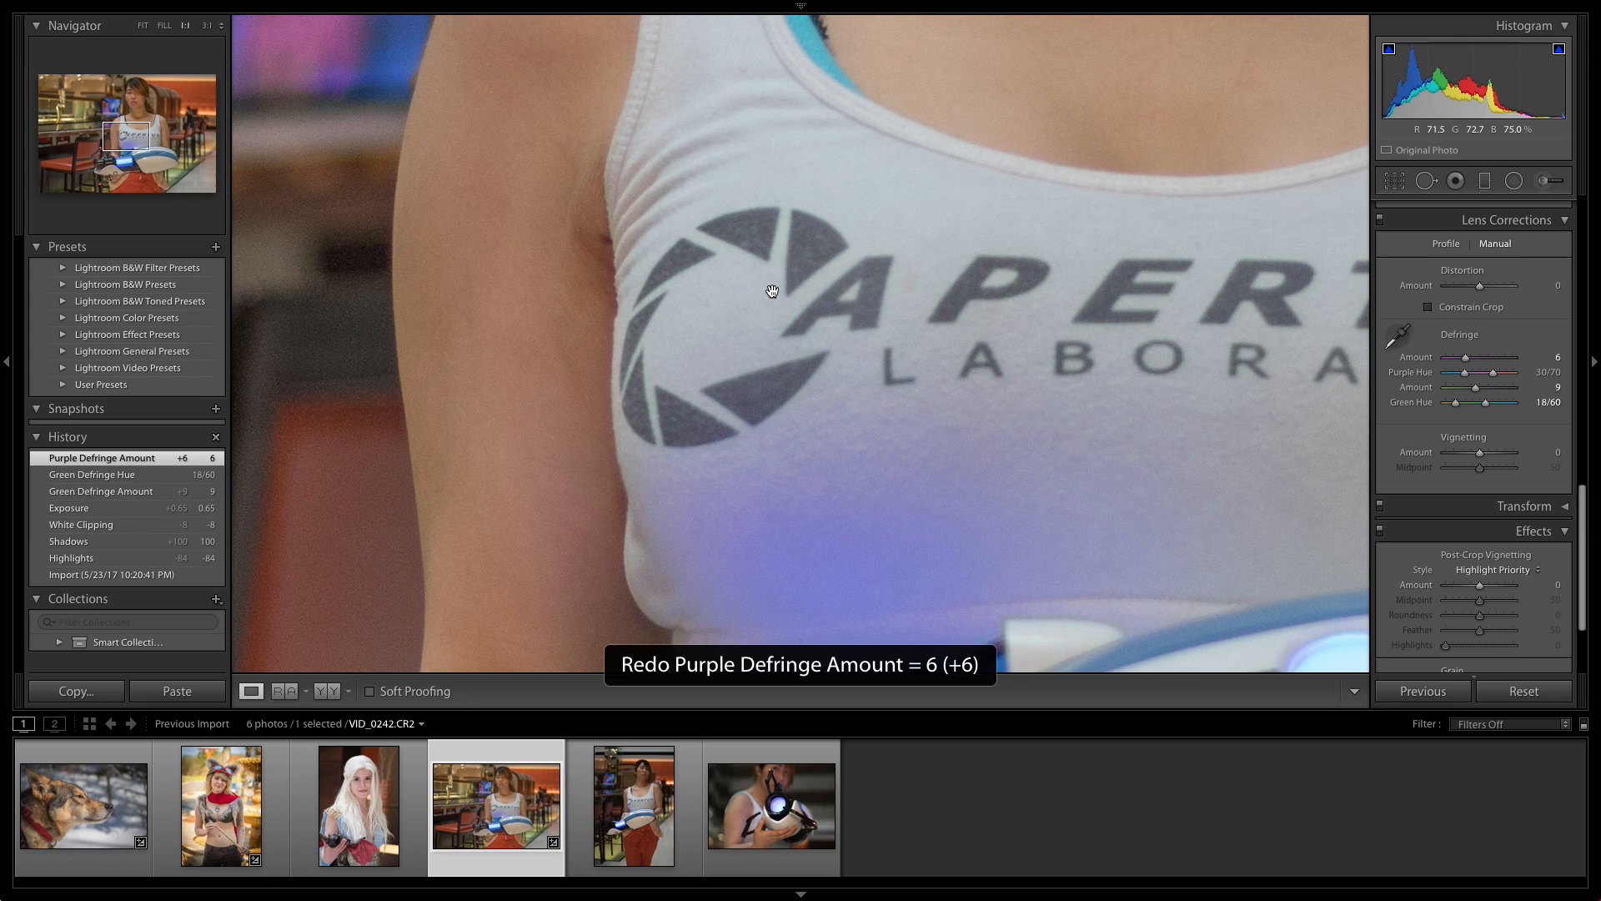
pyautogui.click(960, 306)
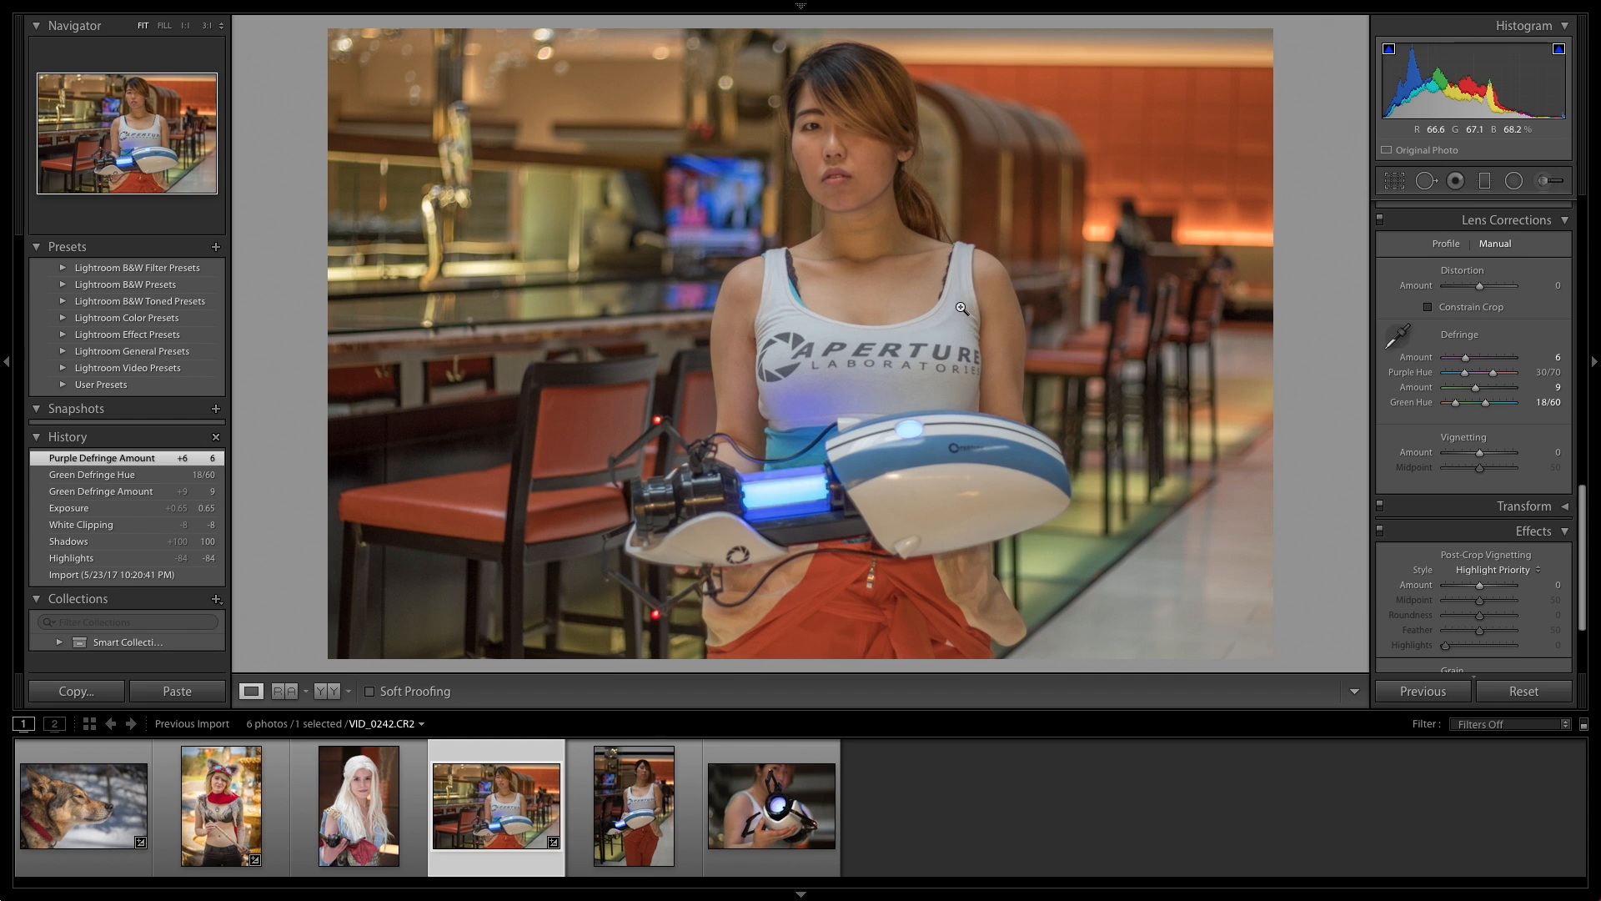
# Boost the photo's Saturation to +10 and lower Whites to −19 to remove the highlight clipping on the prop.
pyautogui.scroll(5, 1414, 500)
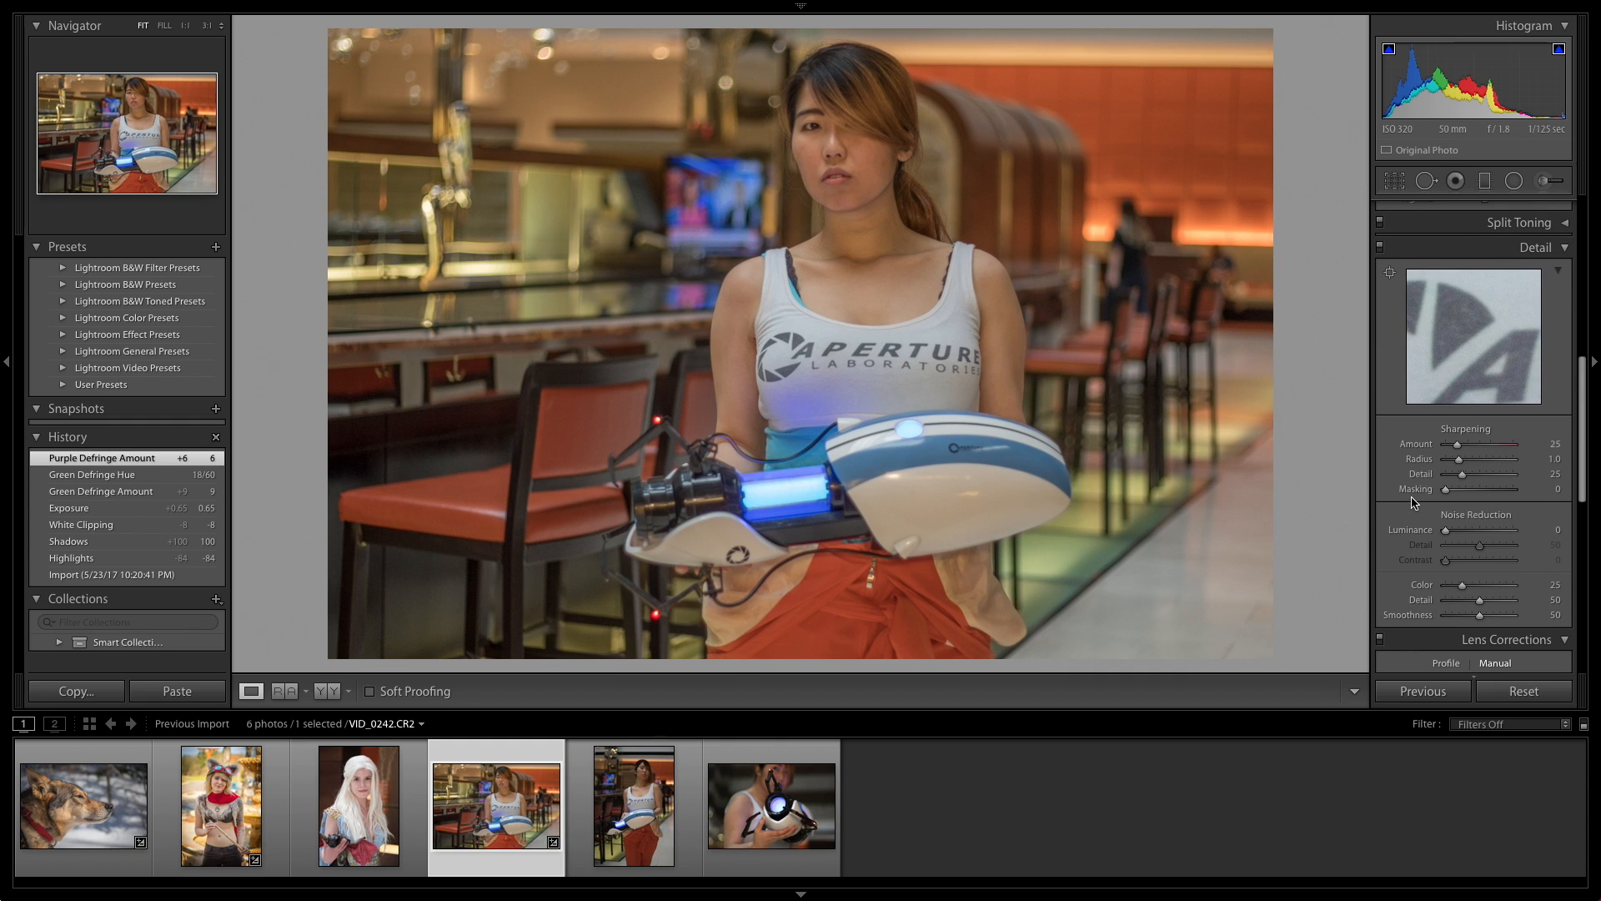
pyautogui.scroll(8, 1414, 500)
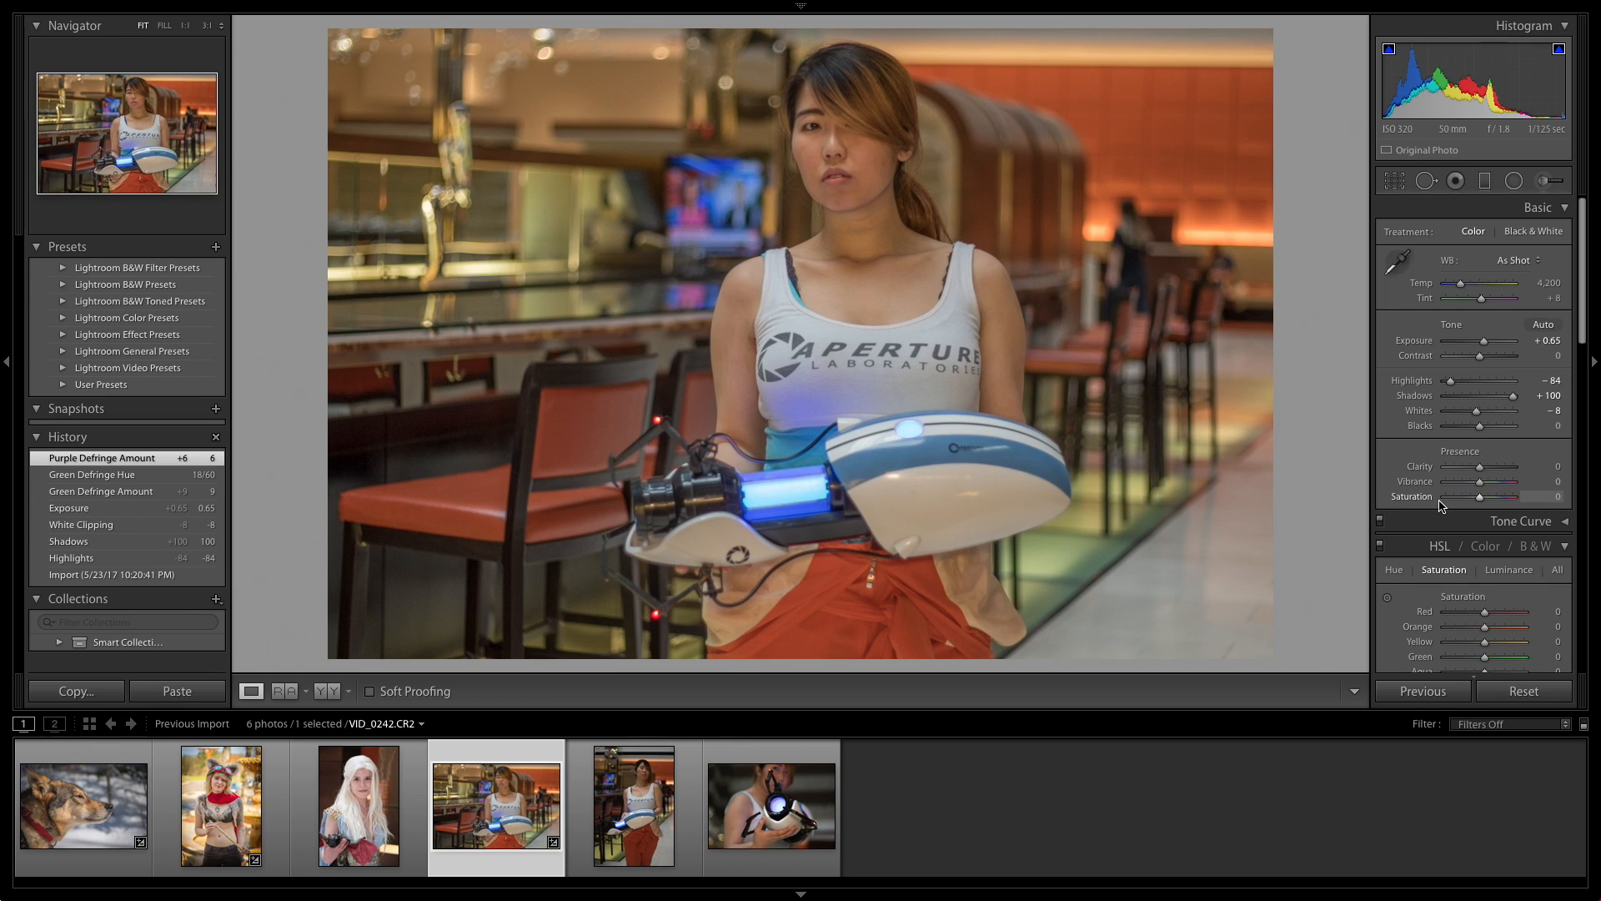
pyautogui.moveTo(1481, 500); pyautogui.dragTo(1484, 501)
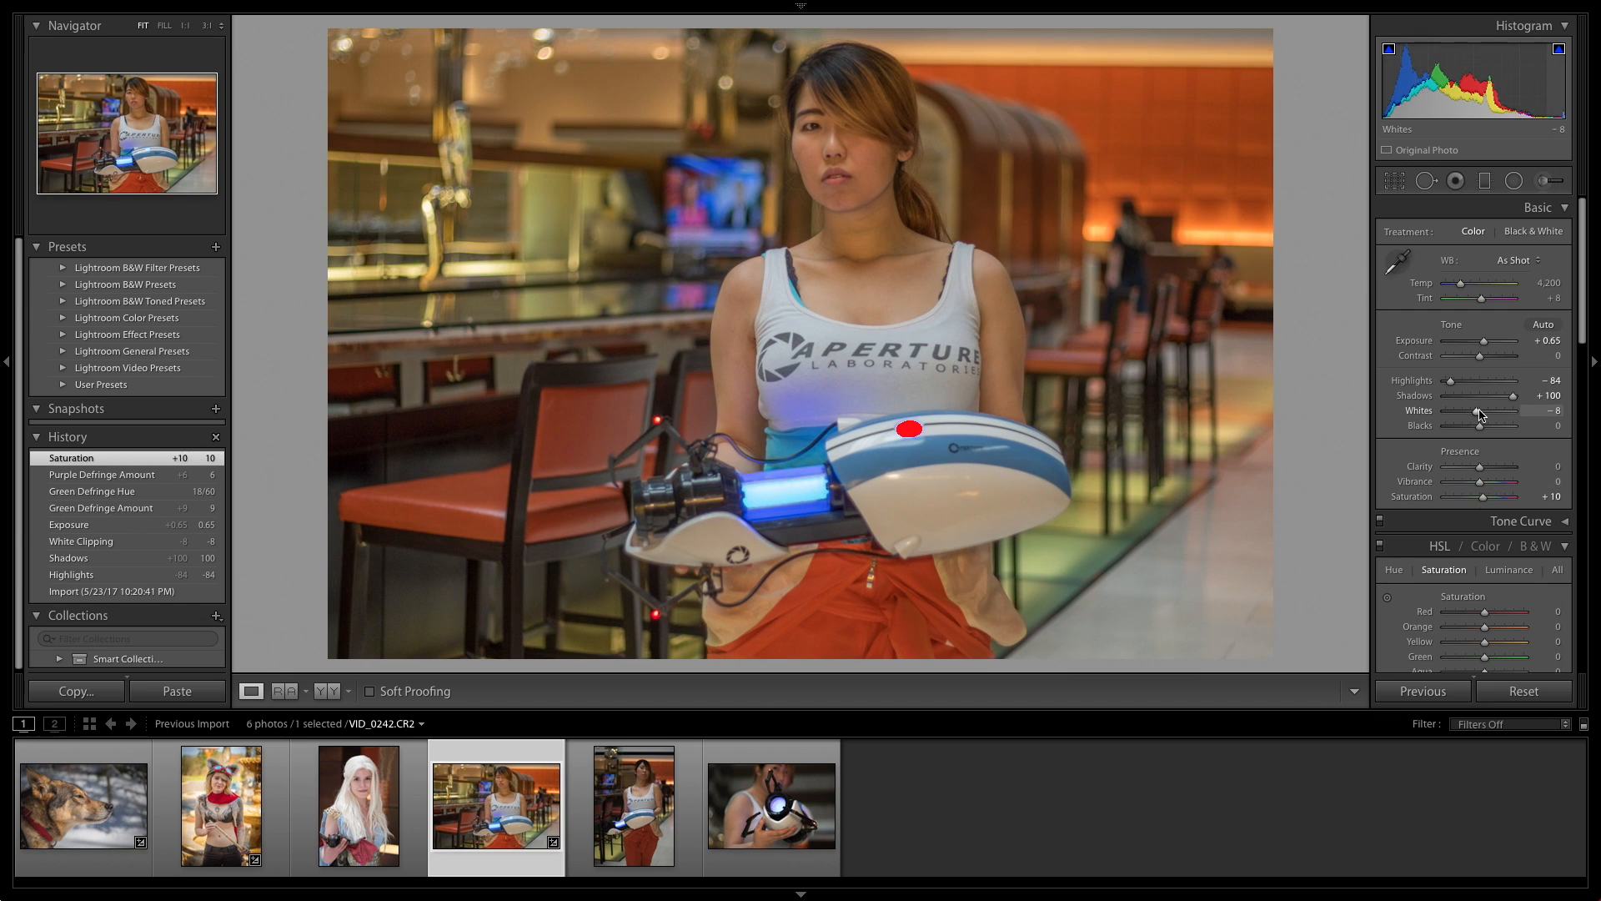
pyautogui.moveTo(1478, 415); pyautogui.dragTo(1473, 415)
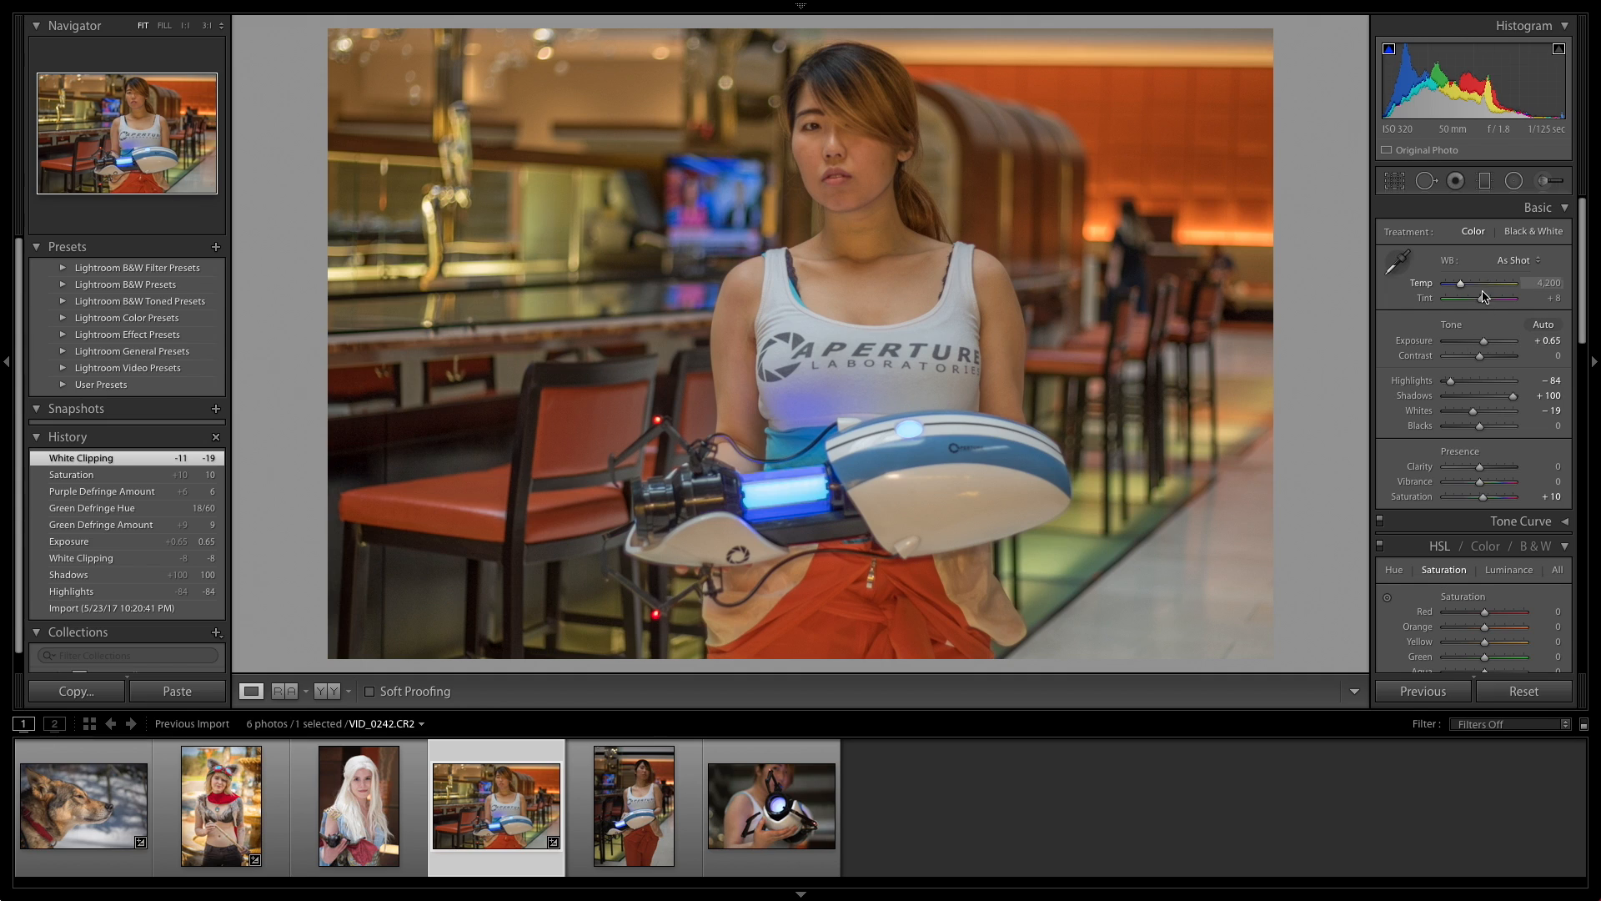
# Try the Fluorescent white balance preset on the portrait and undo it.
pyautogui.click(1517, 261)
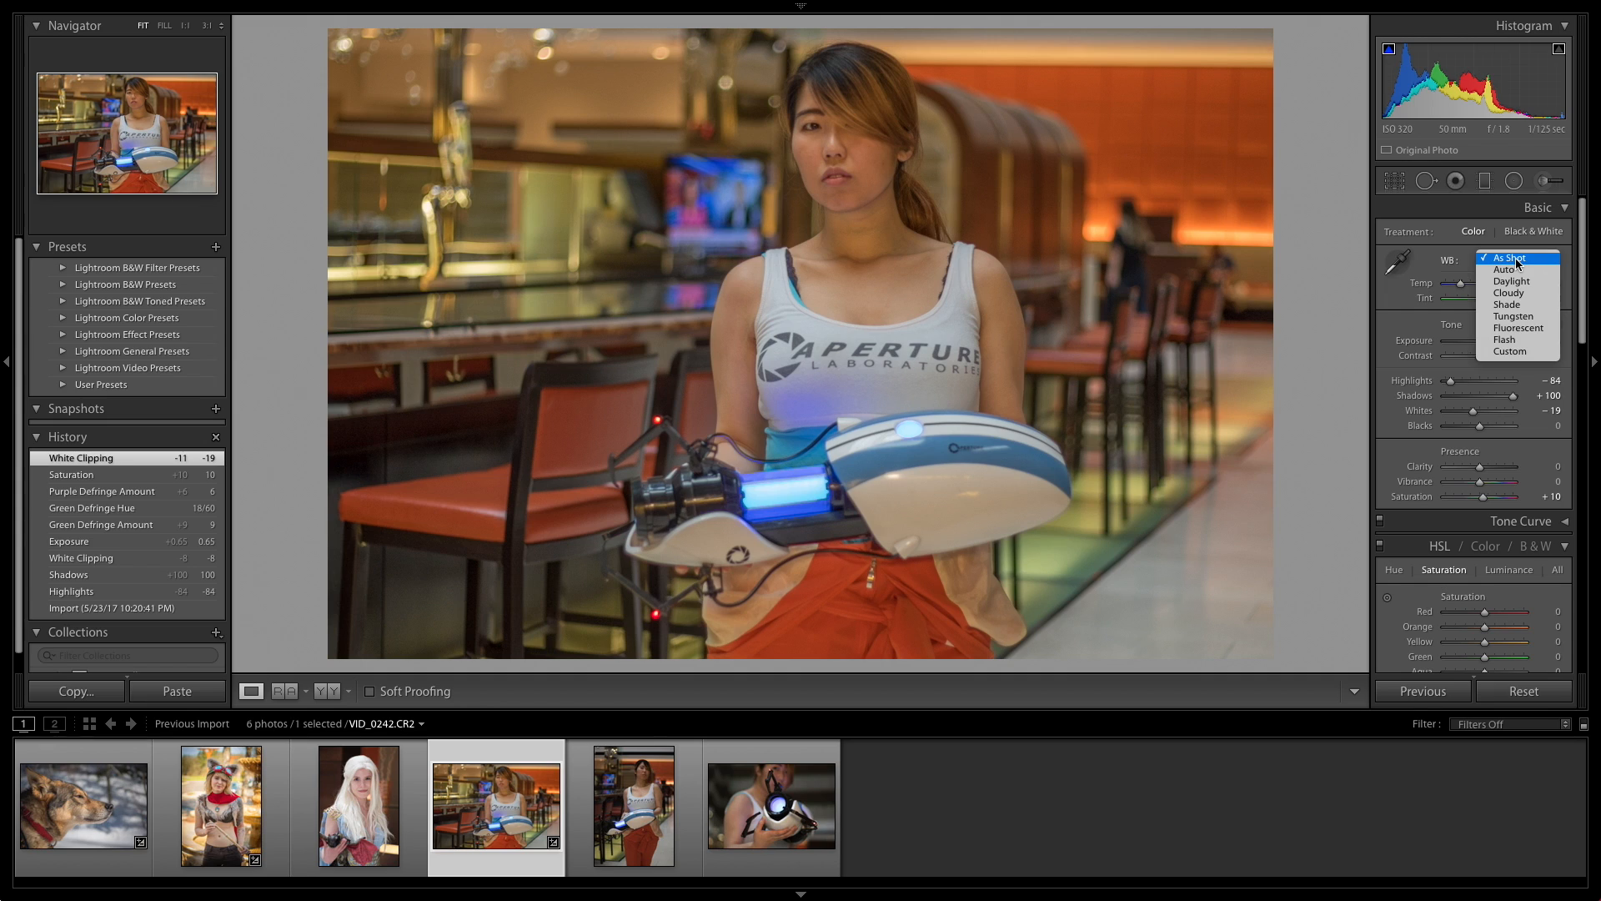
pyautogui.click(1519, 329)
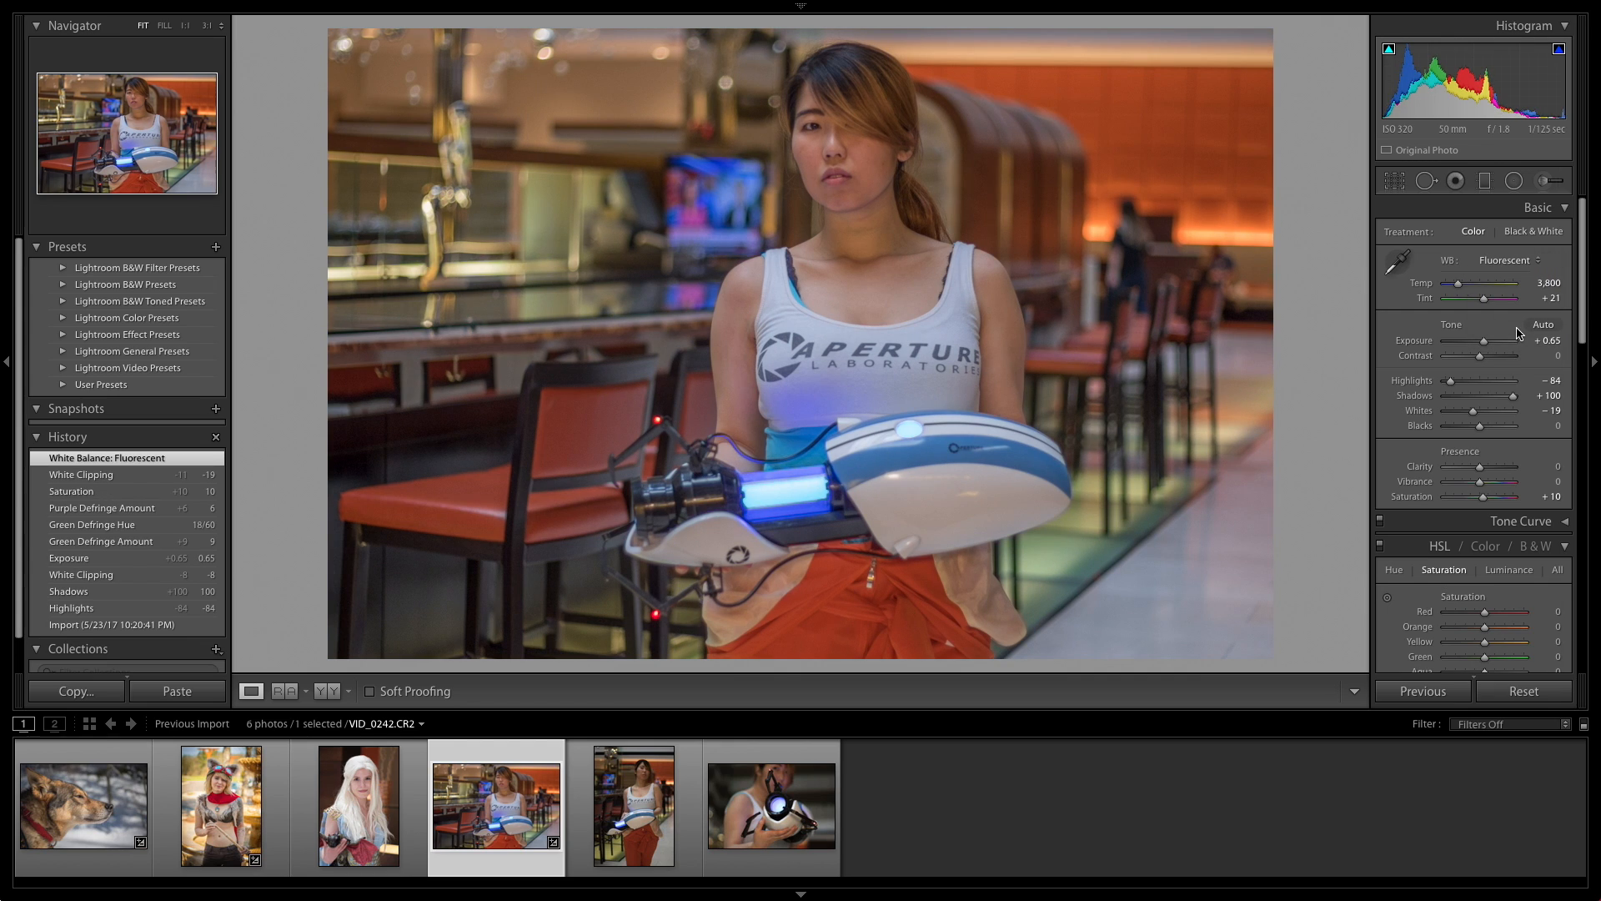
pyautogui.hotkey('ctrl', 'z')
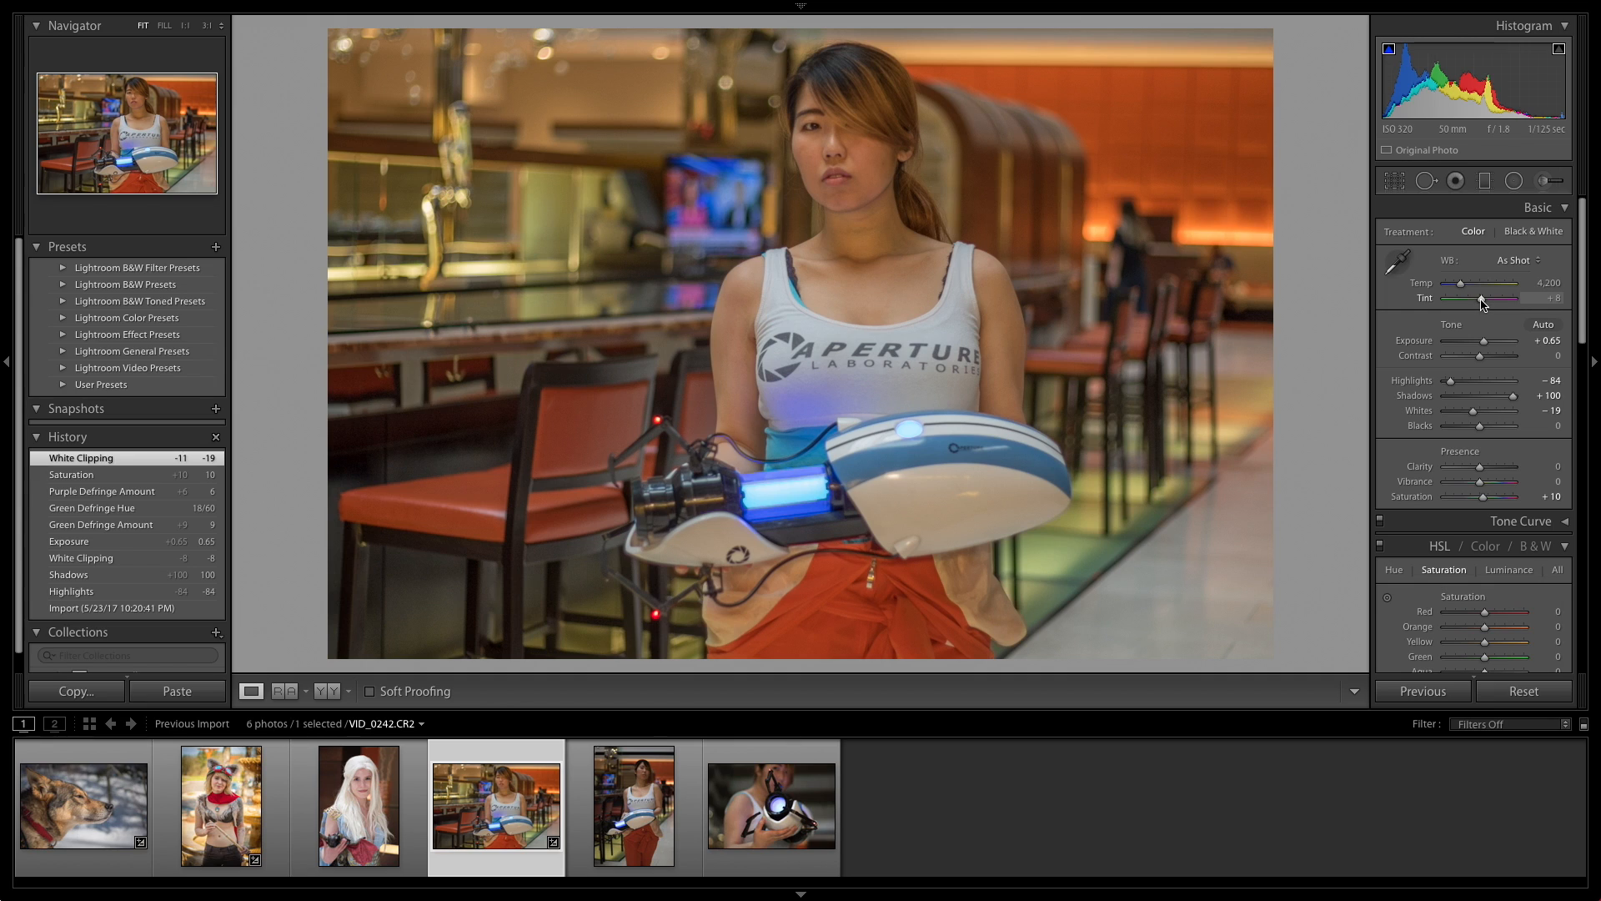
# Give the portrait a cool green cast with Temp 2,881 and Tint −40, and darken its edges with Post-Crop Vignetting Amount −27.
pyautogui.moveTo(1482, 303)
pyautogui.mouseDown()
pyautogui.moveTo(1452, 288)
pyautogui.moveTo(1469, 296)
pyautogui.mouseUp()
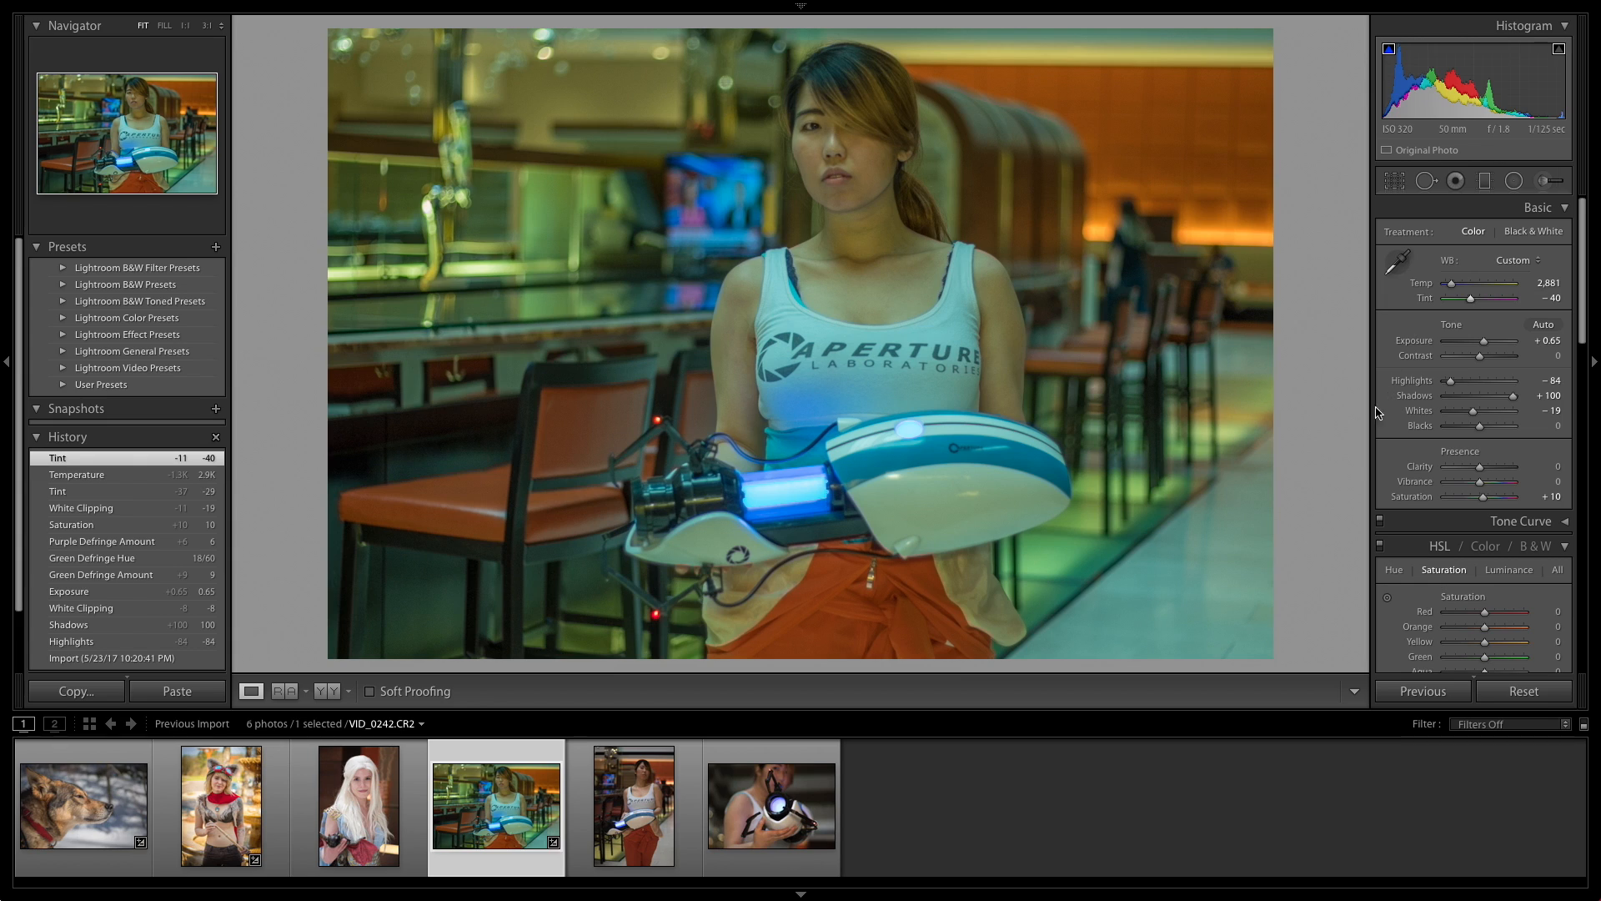
pyautogui.scroll(-5, 1388, 446)
pyautogui.scroll(-5, 1388, 446)
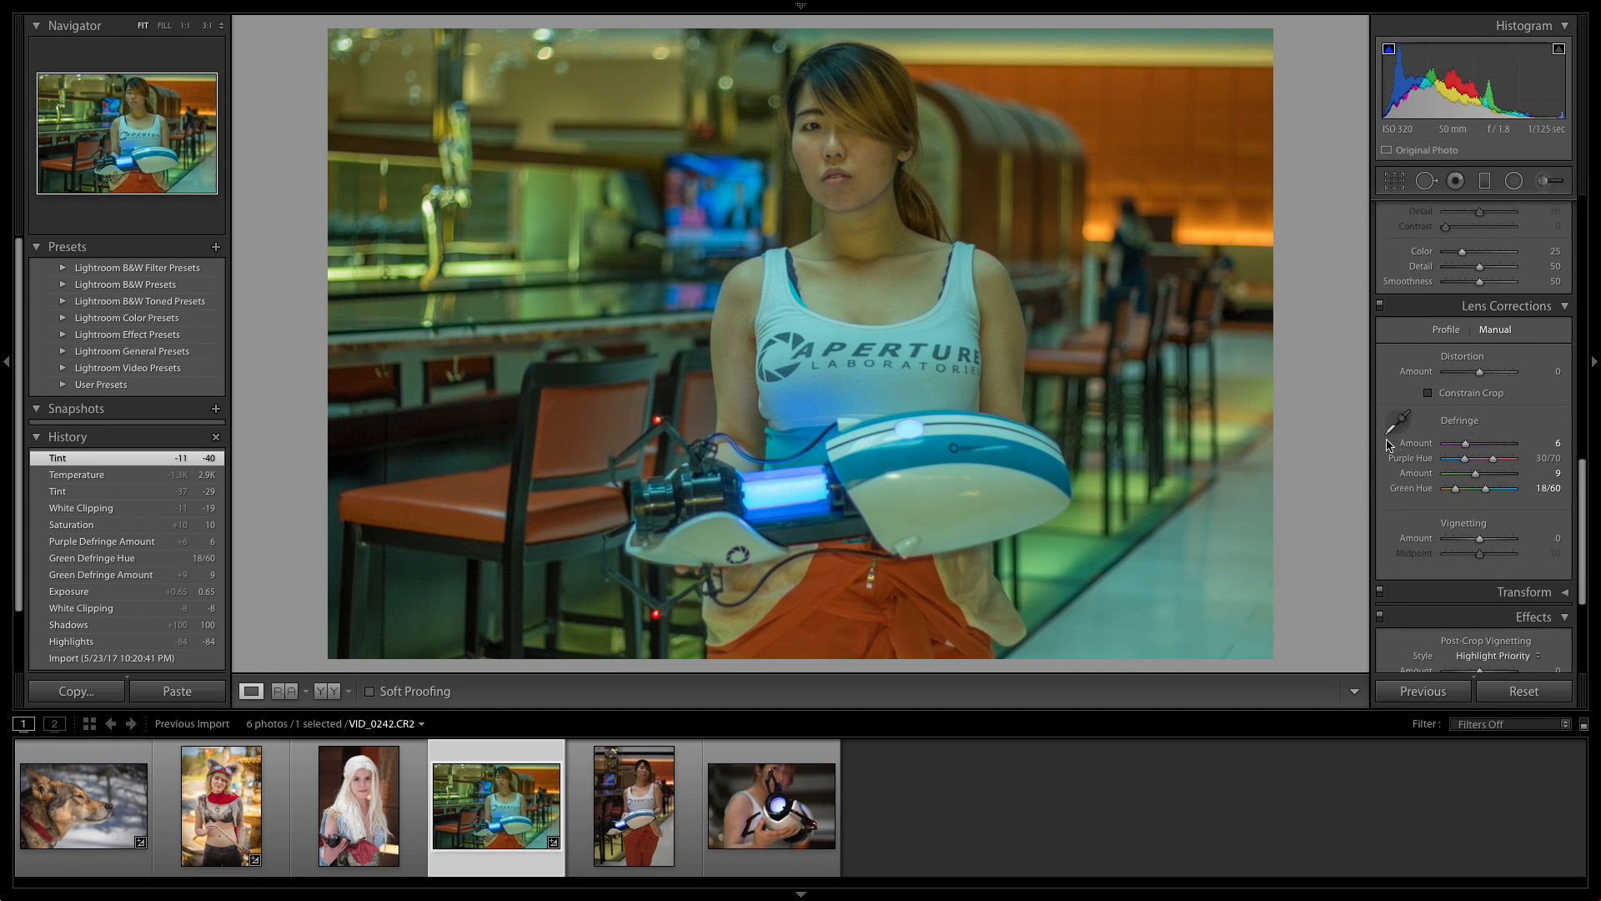
pyautogui.scroll(-3, 1391, 450)
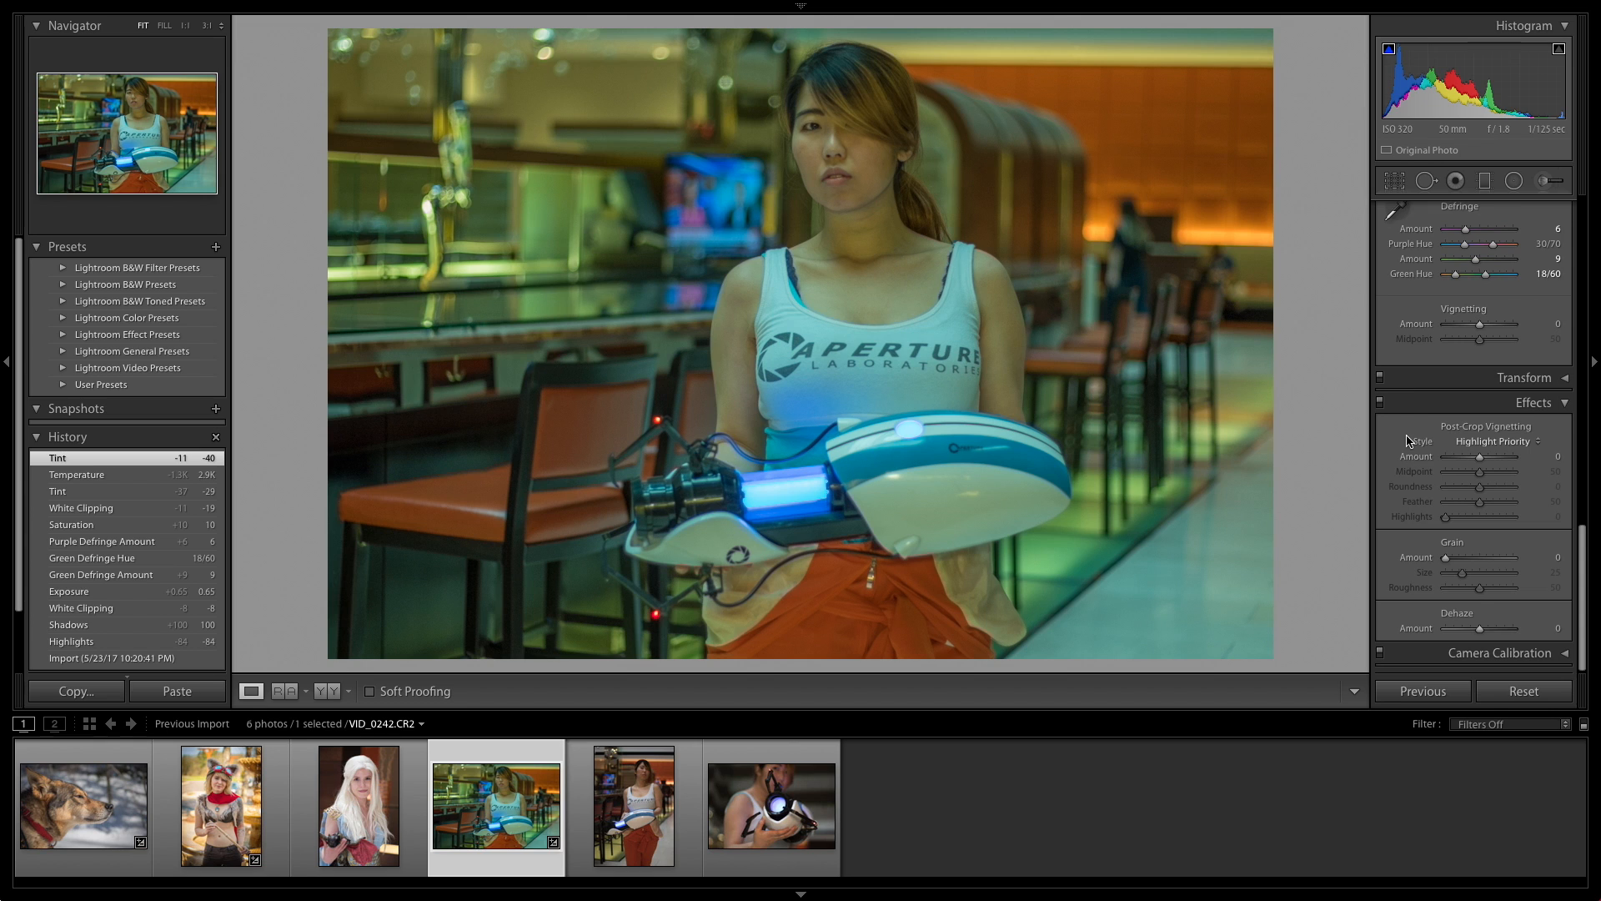
pyautogui.click(1473, 457)
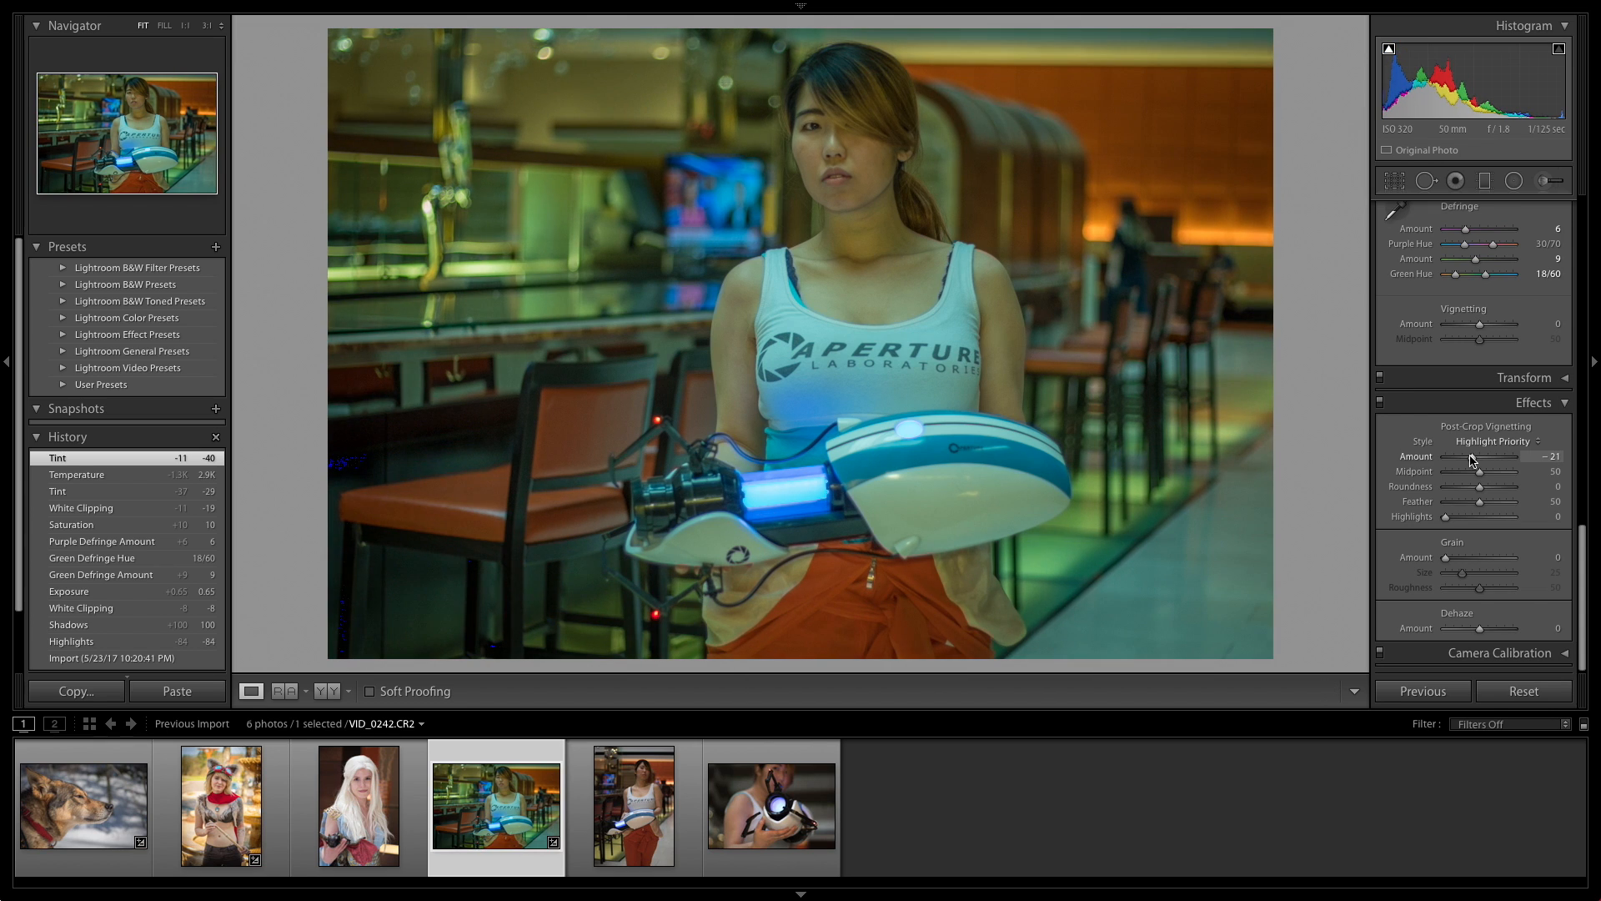
pyautogui.moveTo(1472, 459); pyautogui.dragTo(1469, 458)
# Recover the clipped shadows with Blacks +18, and compare with the unedited photo by resetting all settings and undoing the reset.
pyautogui.scroll(15, 1471, 417)
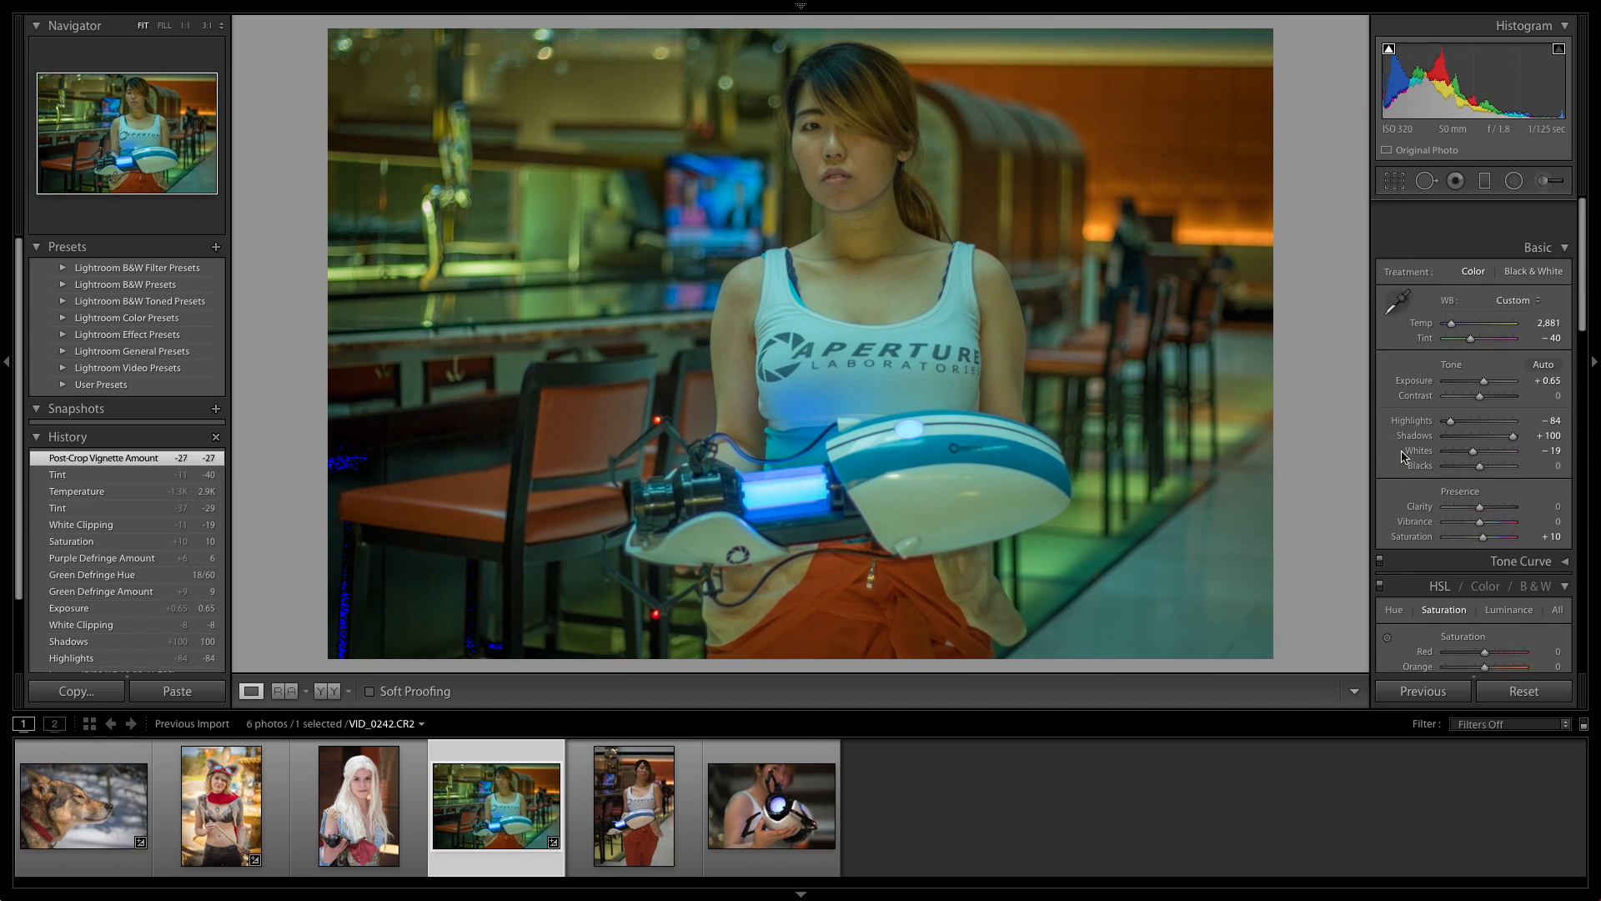
pyautogui.moveTo(1480, 427); pyautogui.dragTo(1487, 431)
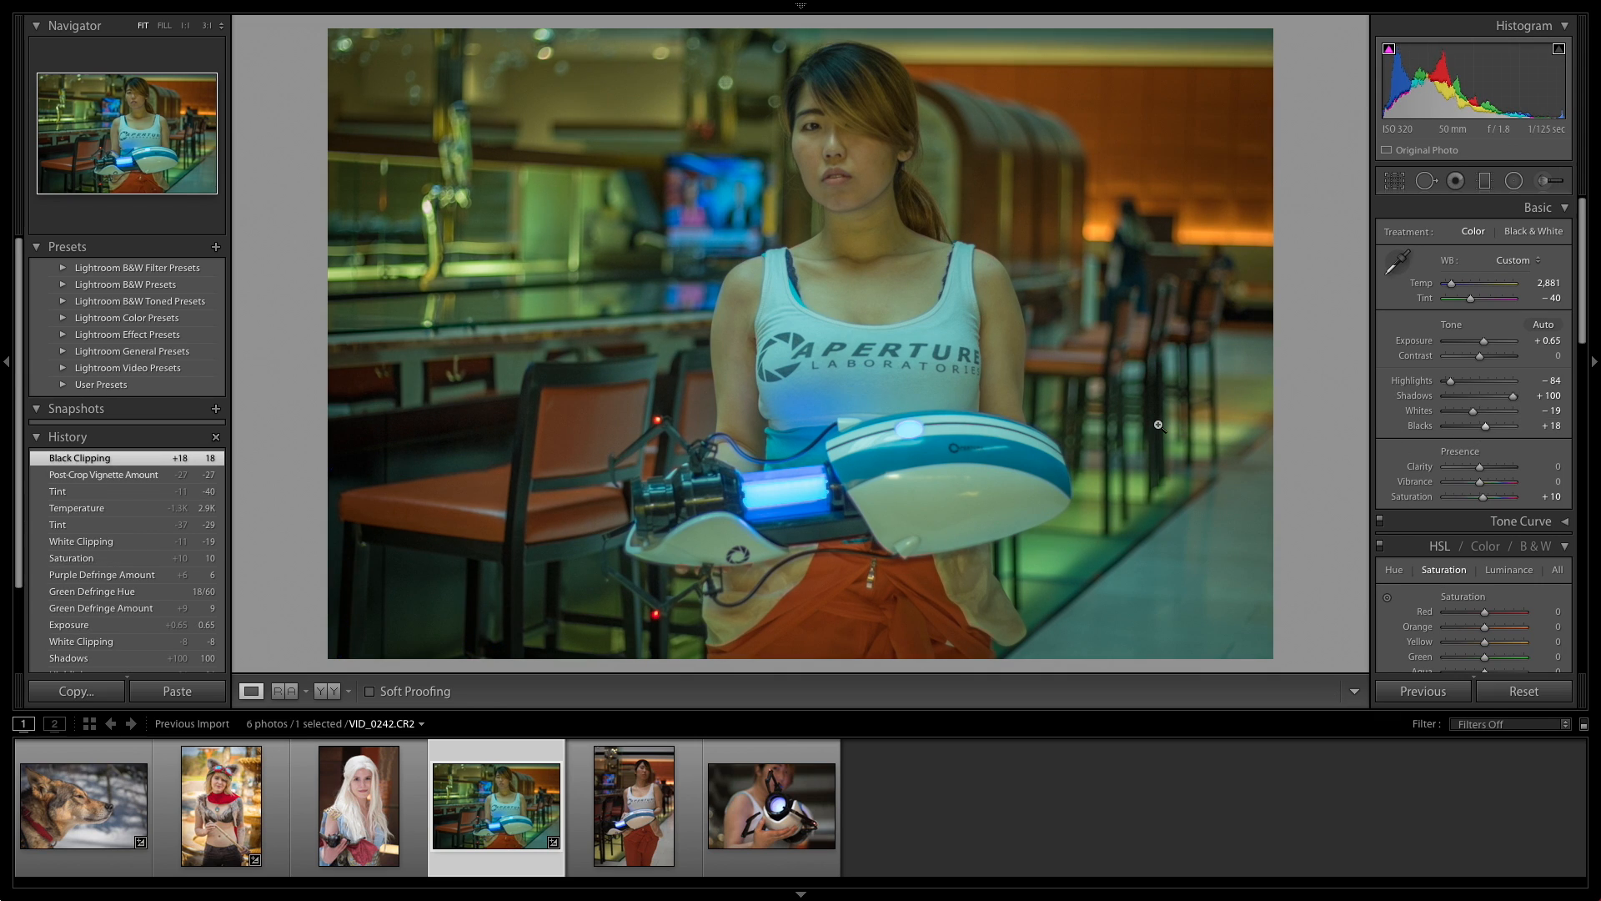
pyautogui.click(1511, 692)
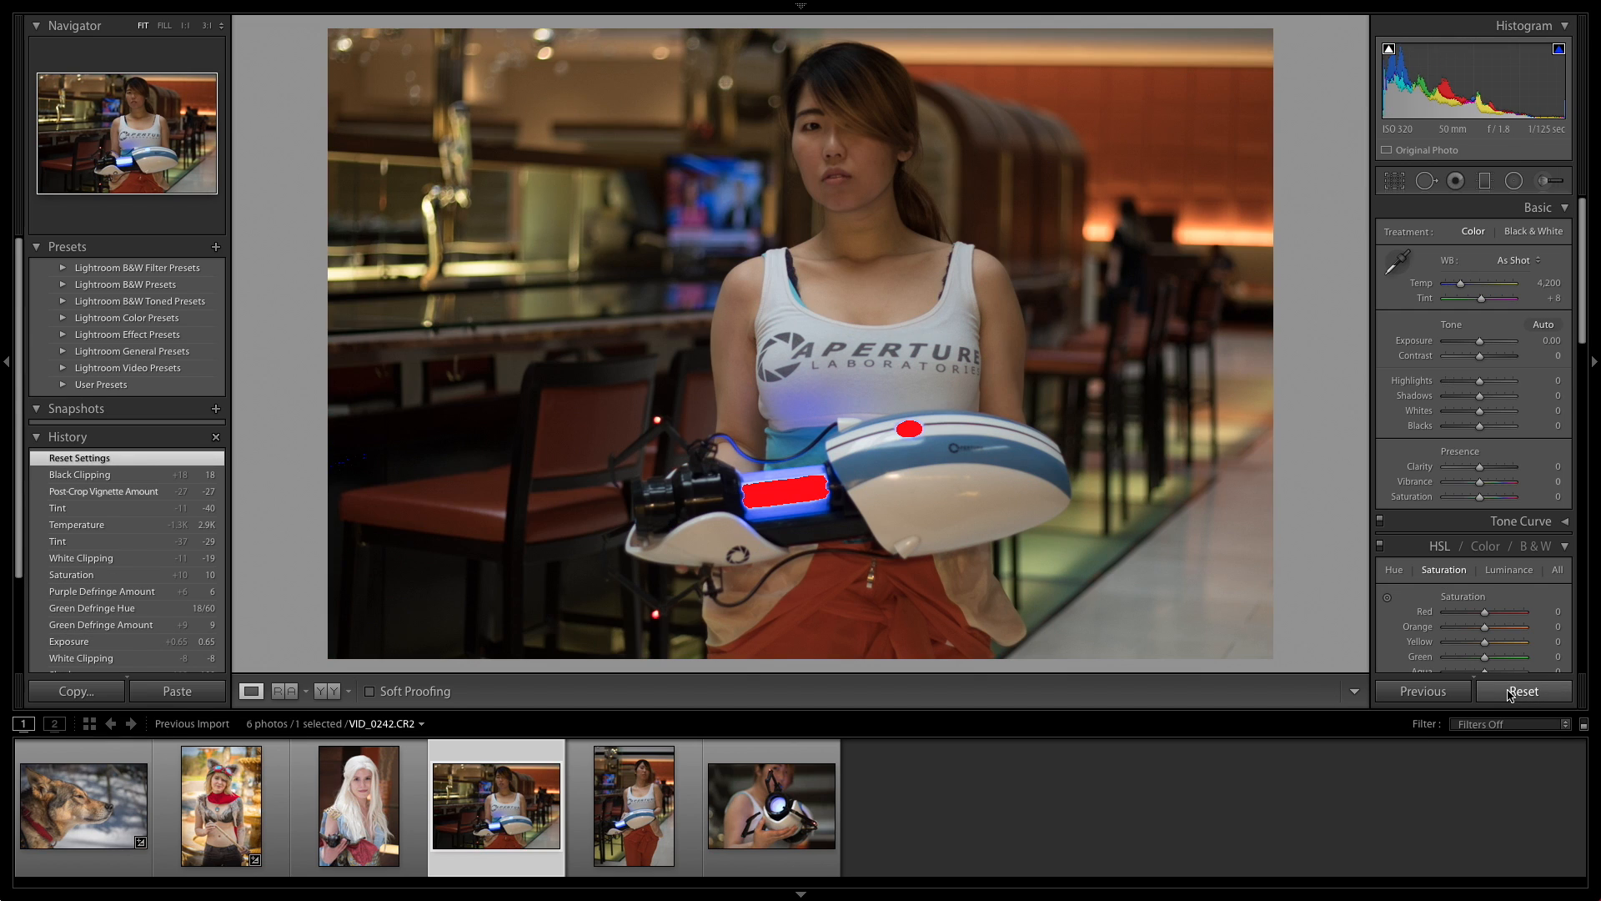
pyautogui.hotkey('ctrl', 'z')
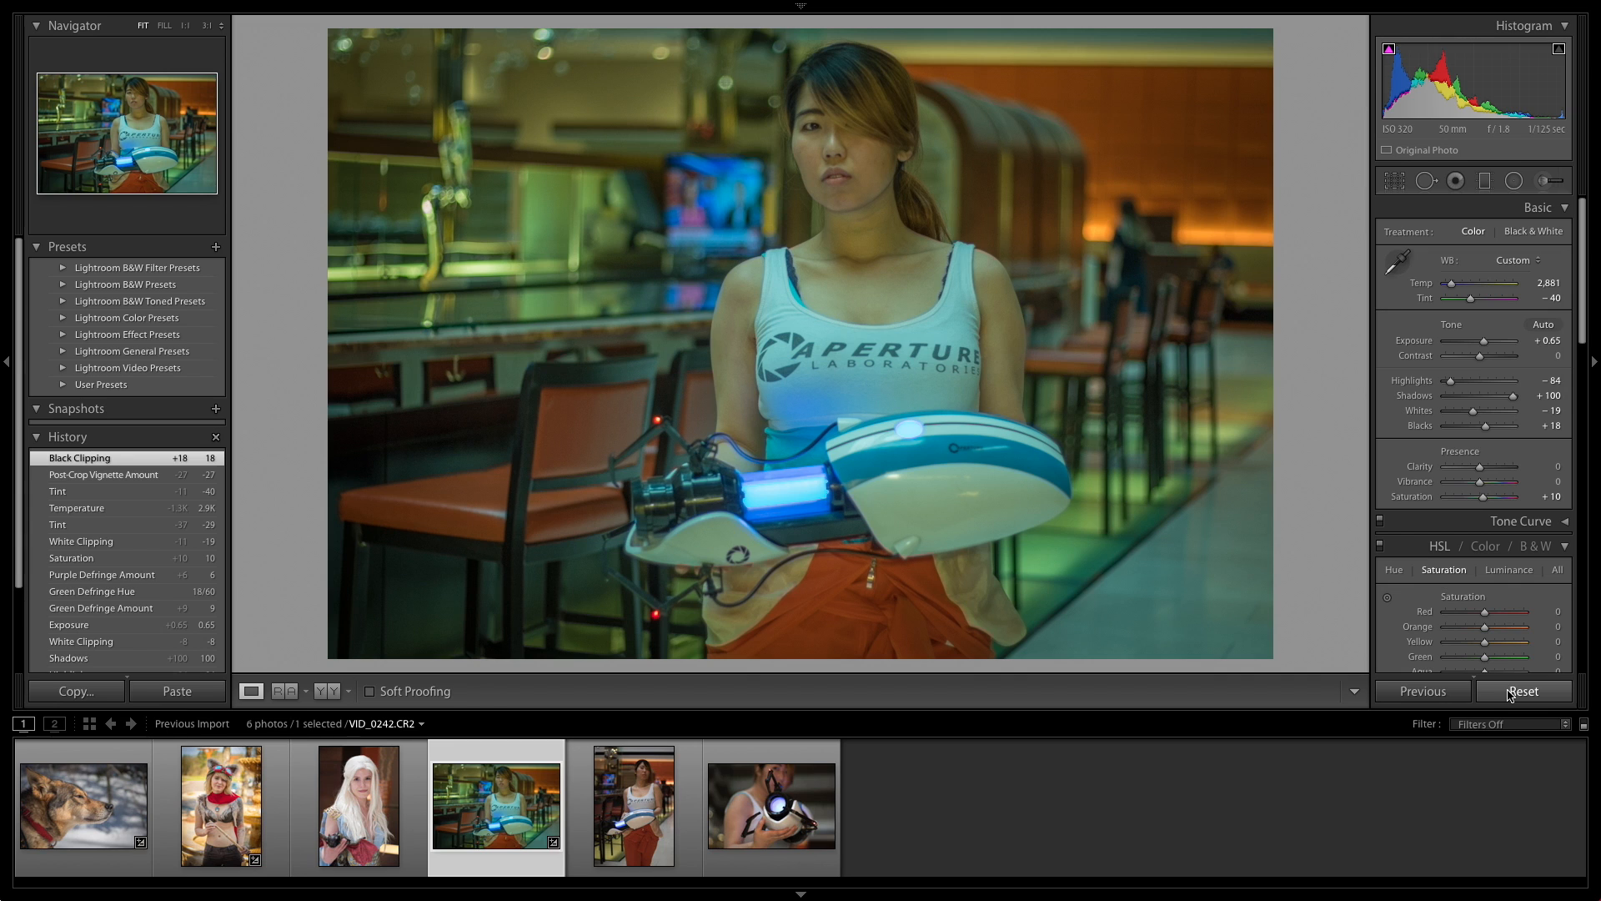
# View the two unedited photos from the same shoot, VID_0246.CR2 and VID_0244.CR2.
pyautogui.click(622, 800)
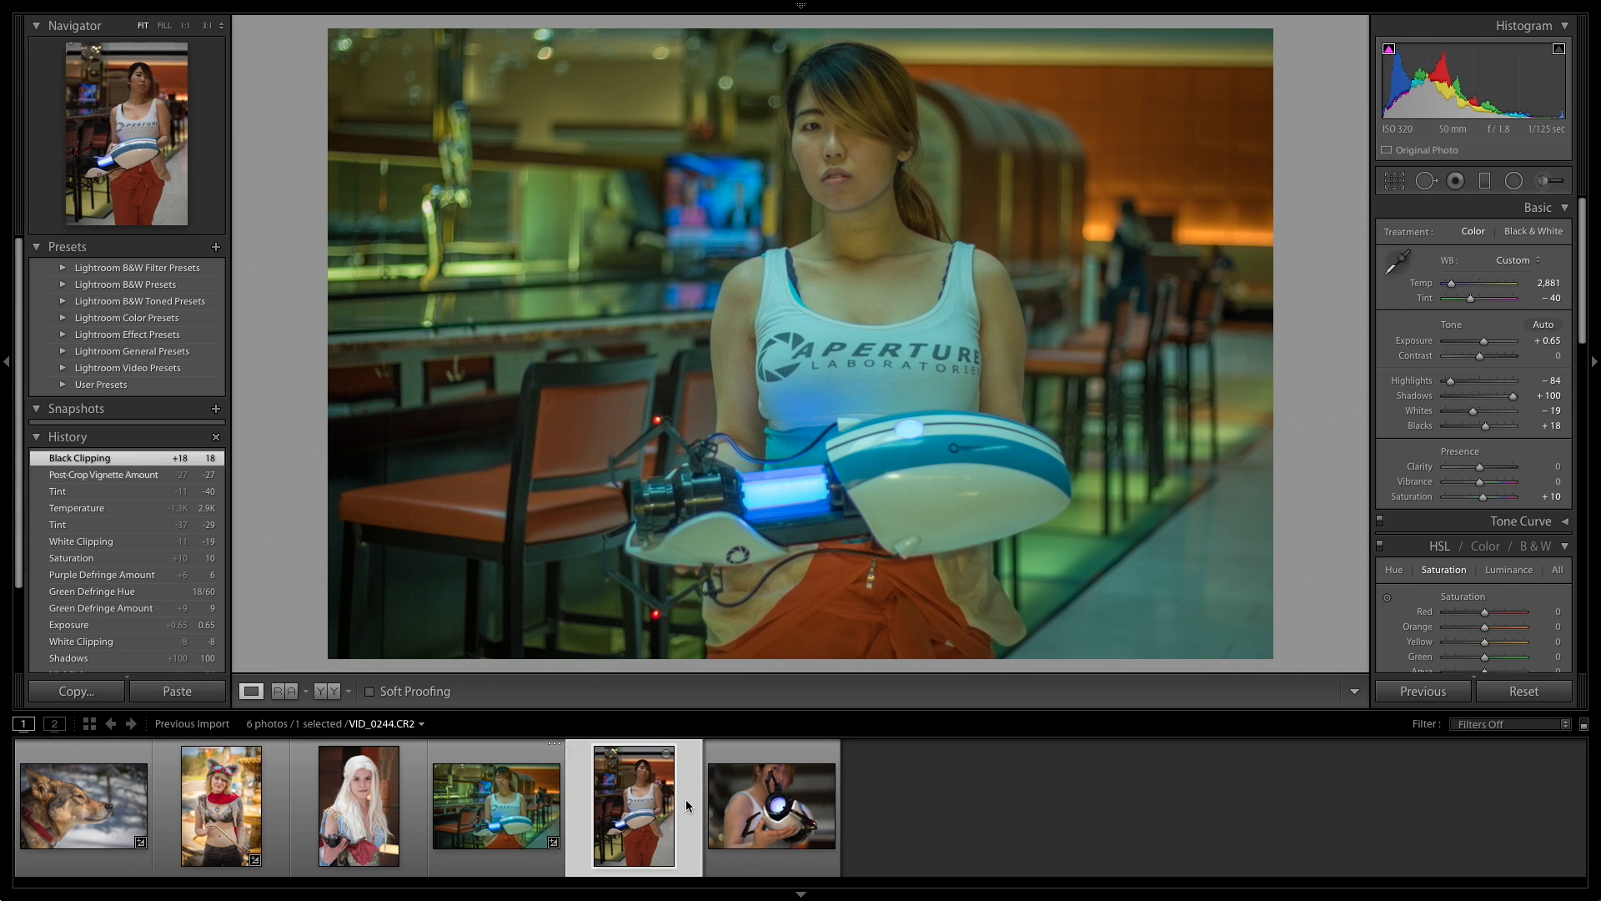
pyautogui.click(770, 805)
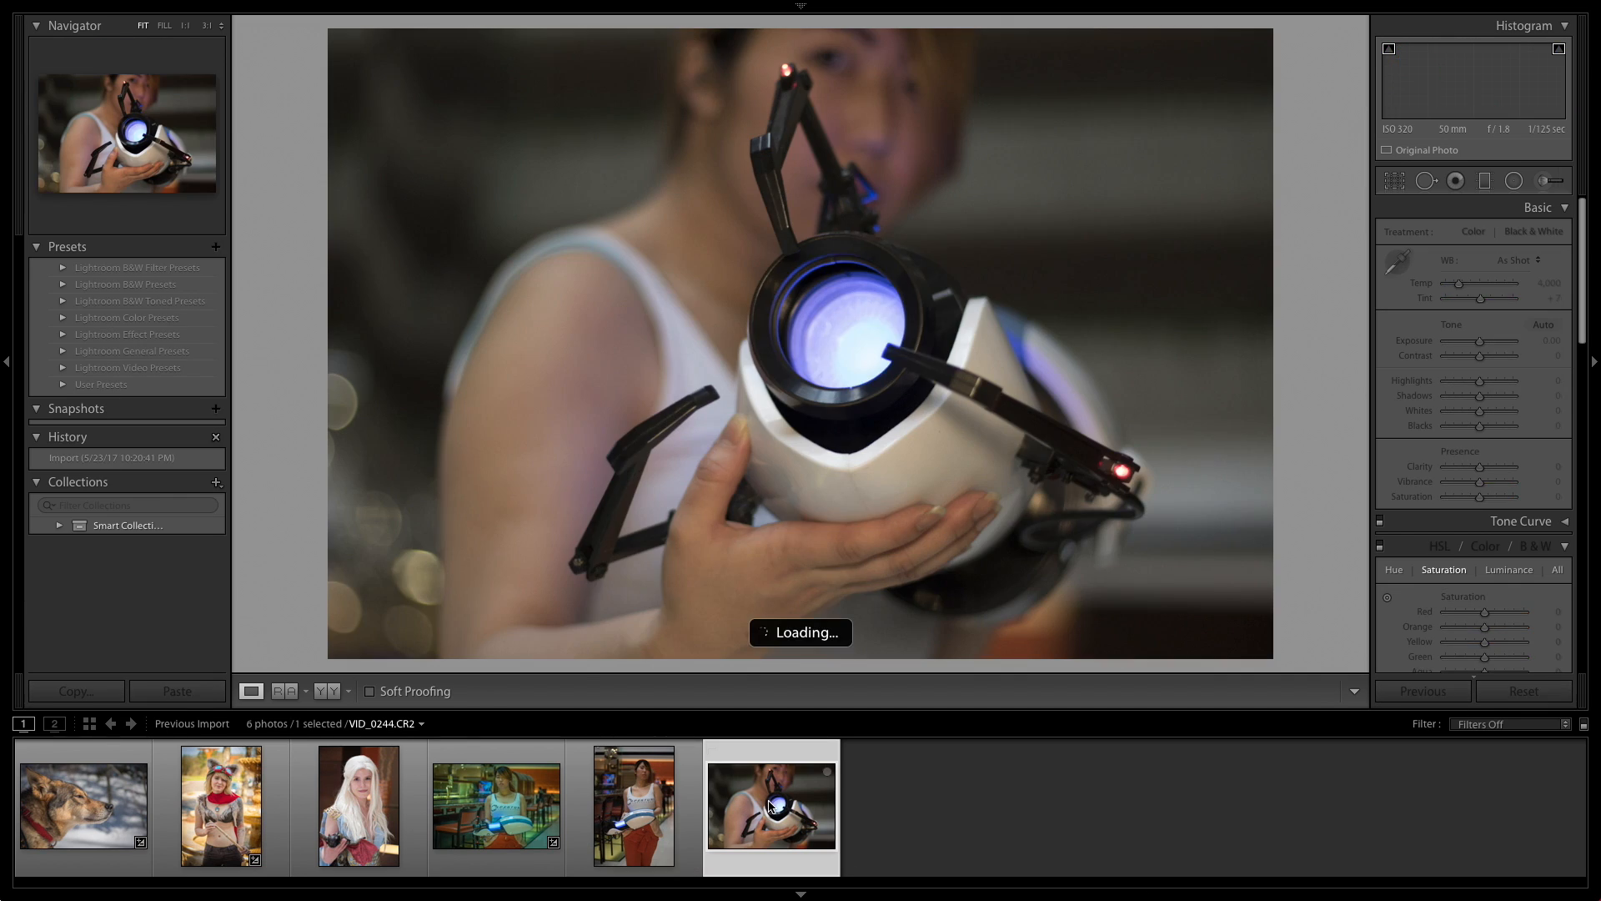
pyautogui.click(653, 805)
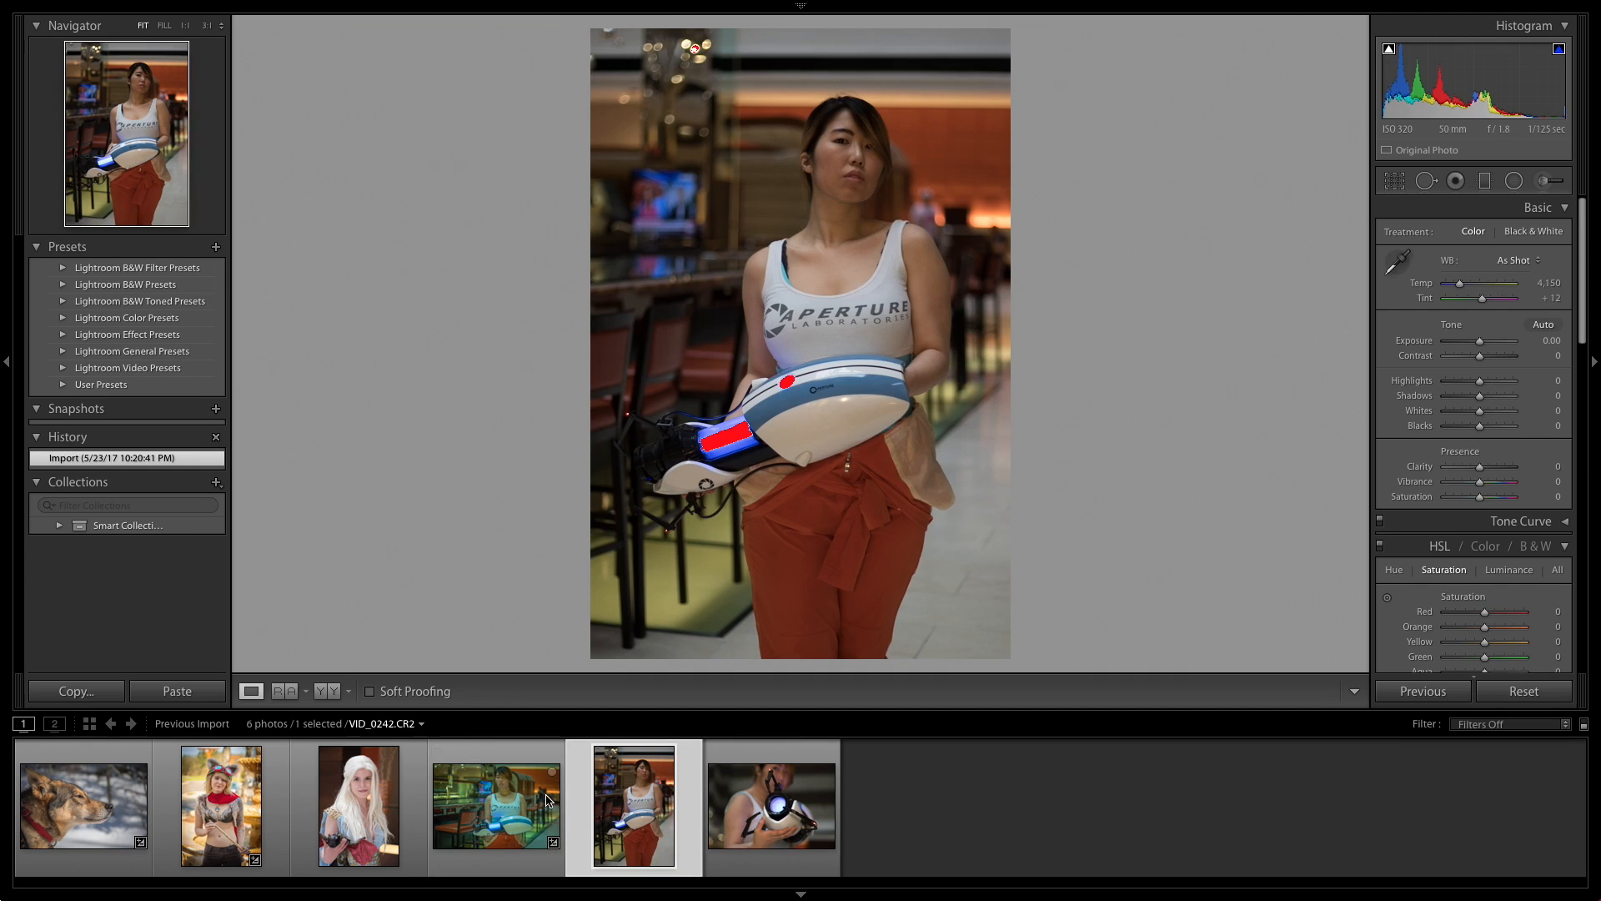
# Synchronize all Develop settings from VID_0242.CR2 to VID_0244.CR2 and VID_0246.CR2.
pyautogui.click(512, 799)
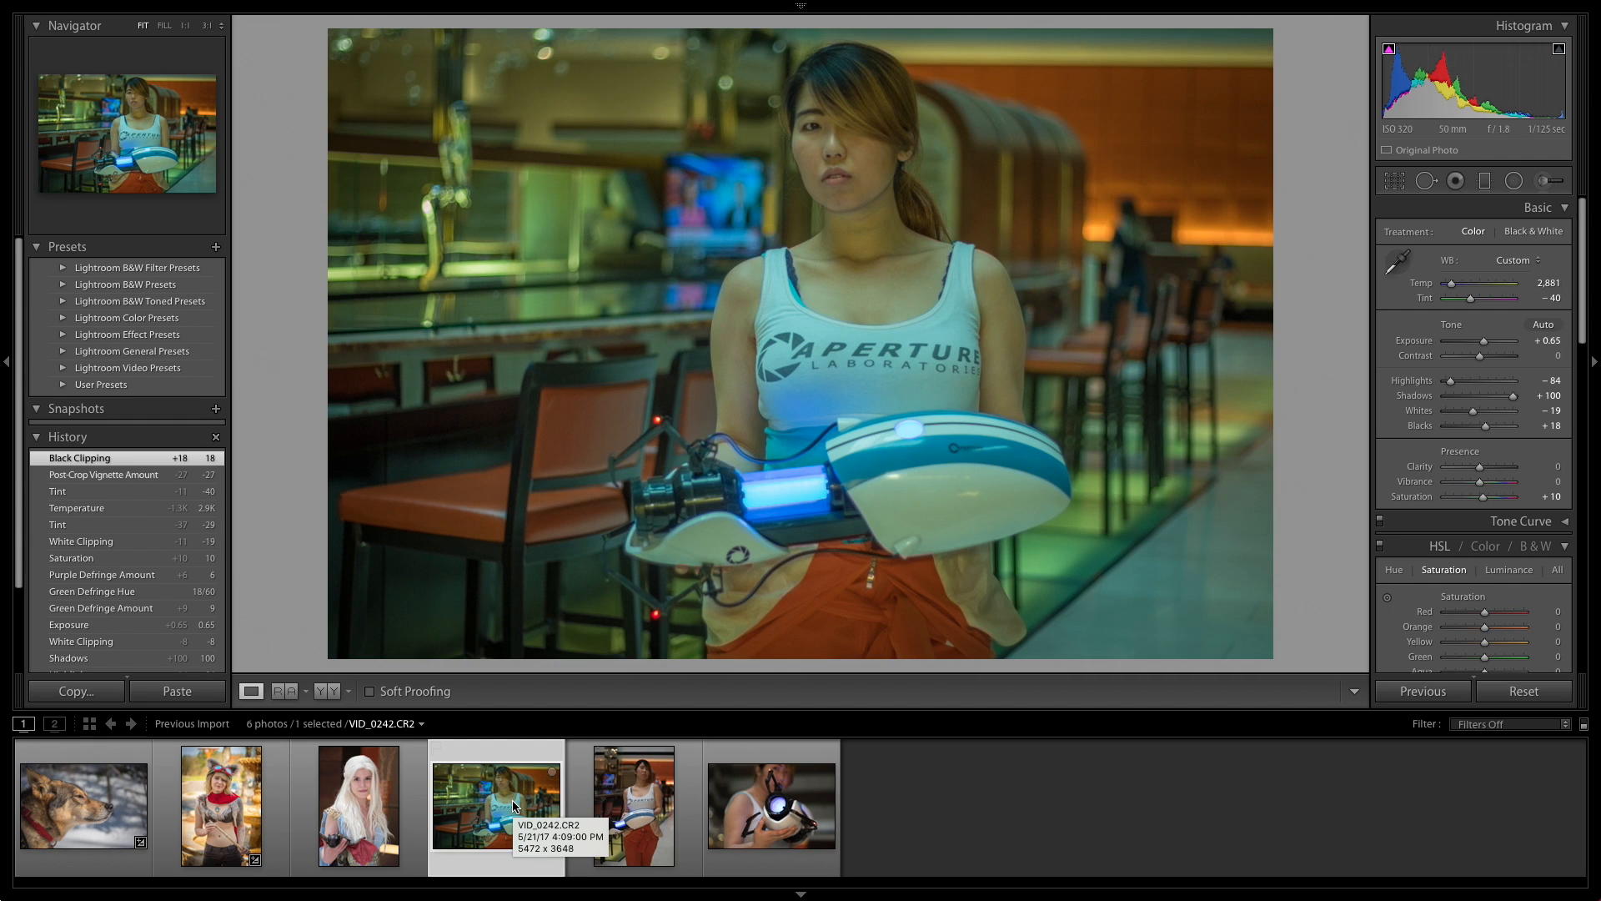
pyautogui.keyDown('shift'); pyautogui.click(779, 818); pyautogui.keyUp('shift')
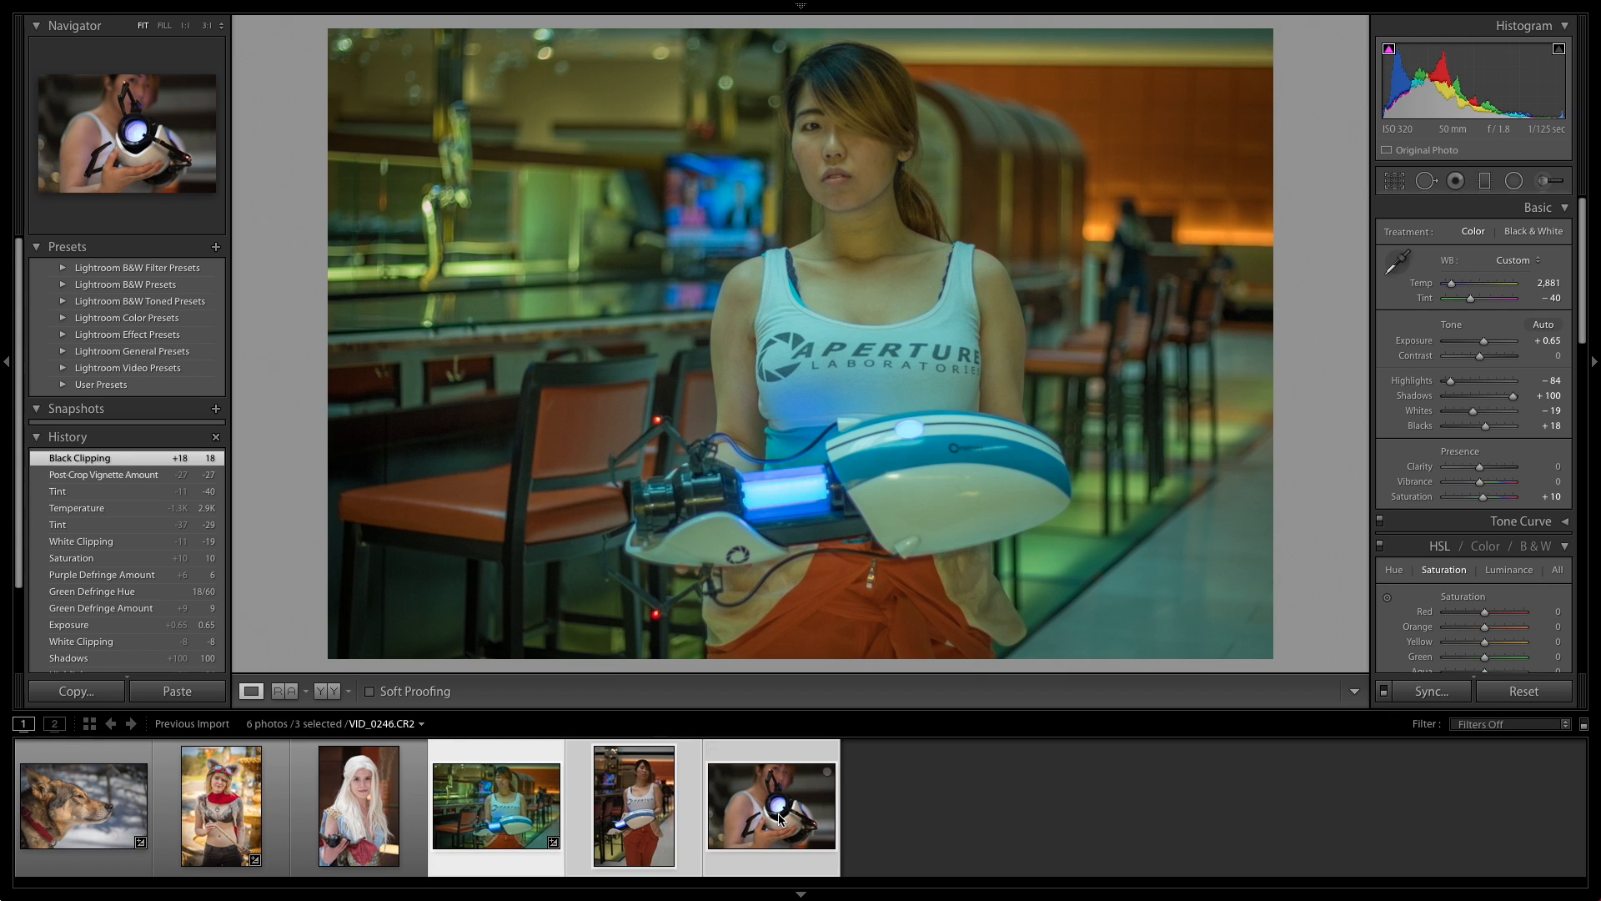
pyautogui.click(1418, 692)
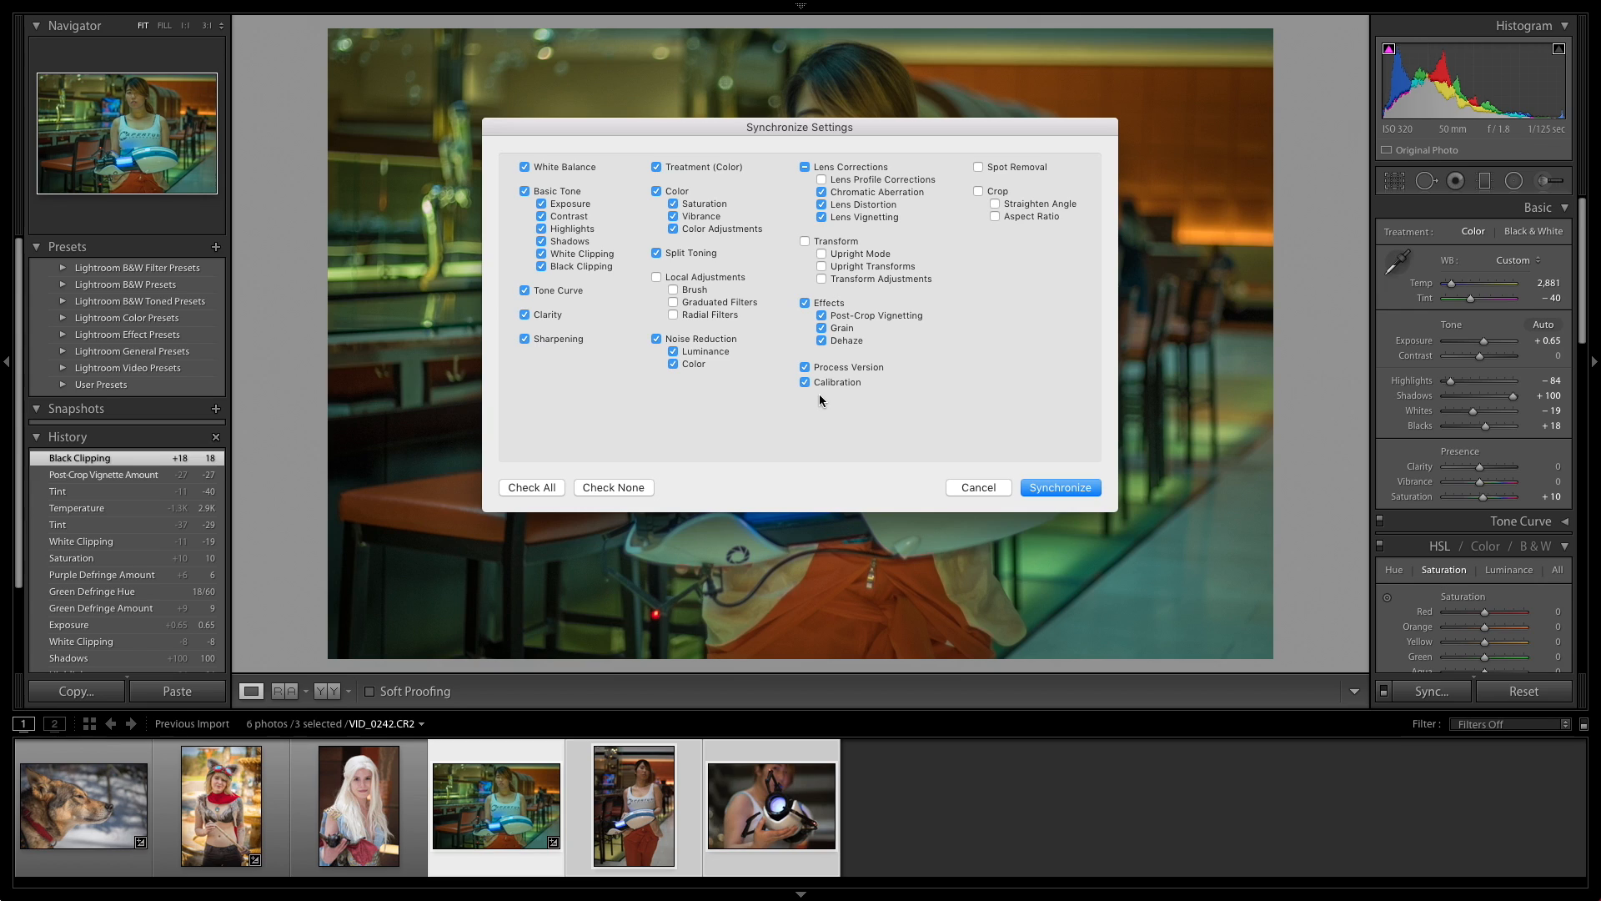
pyautogui.click(527, 486)
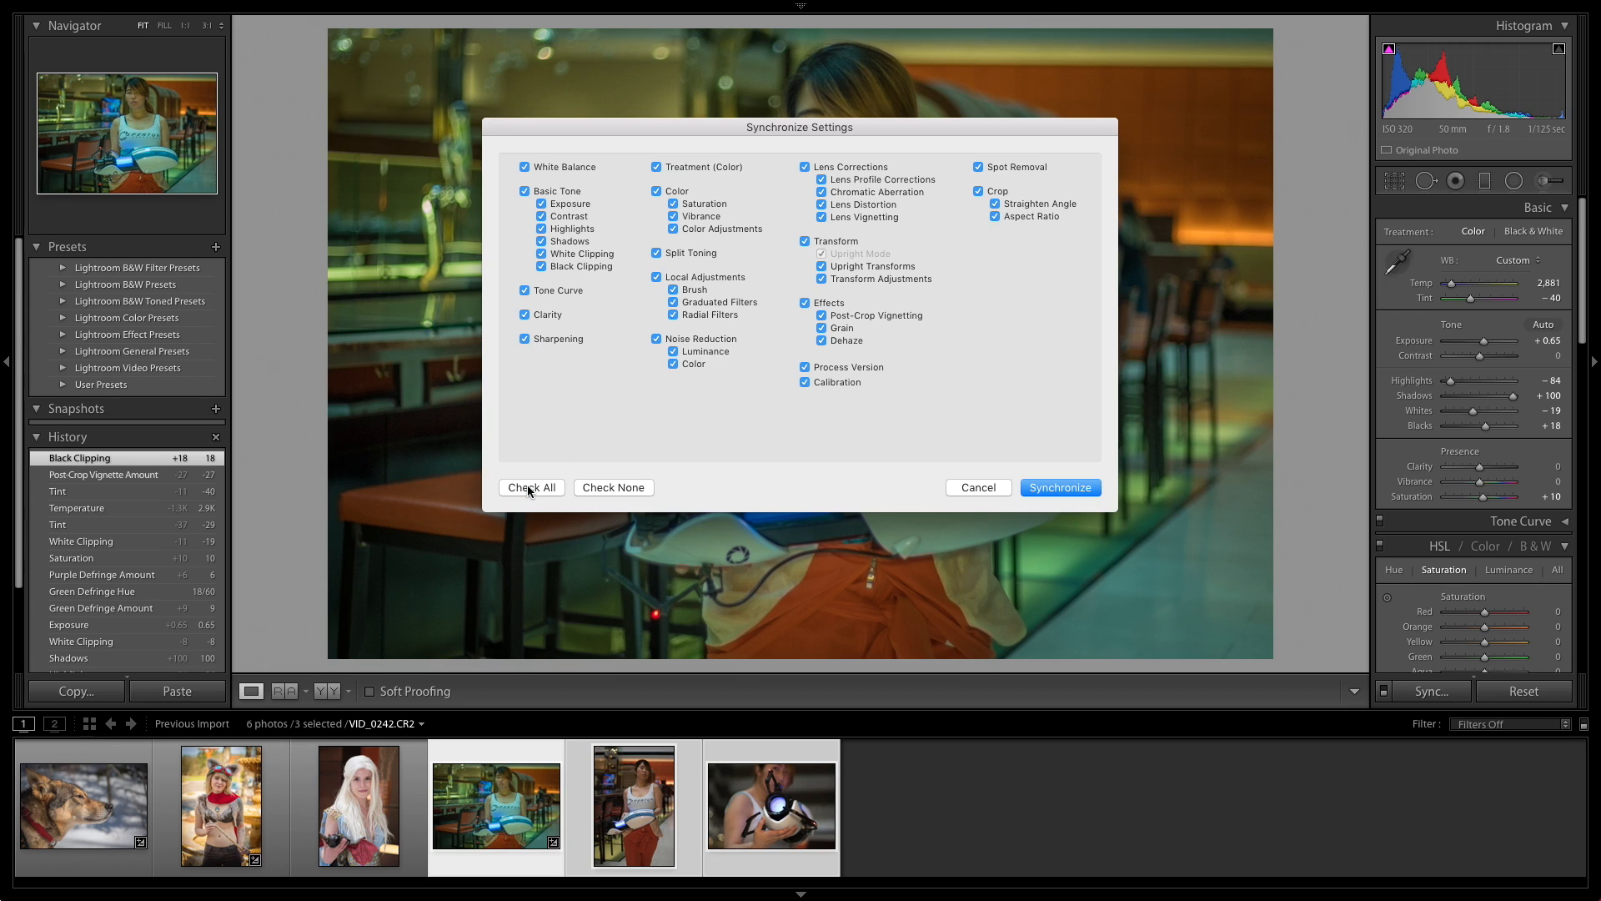
pyautogui.click(1065, 488)
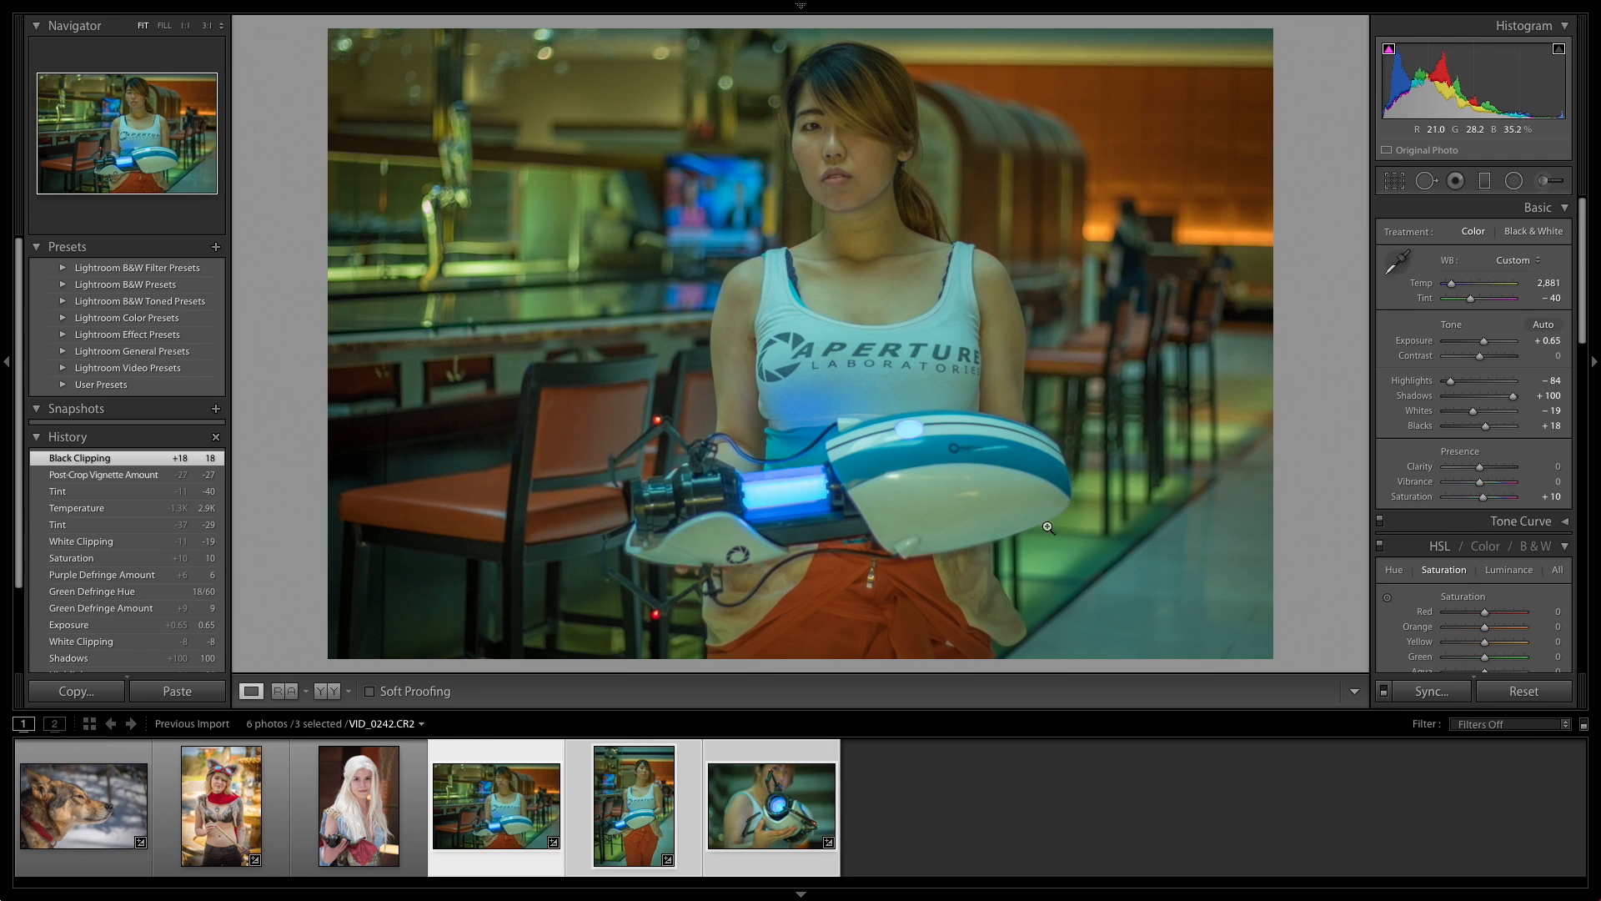
# Review the synchronized look on VID_0246.CR2, VID_0244.CR2 and VID_0242.CR2 in turn.
pyautogui.click(774, 794)
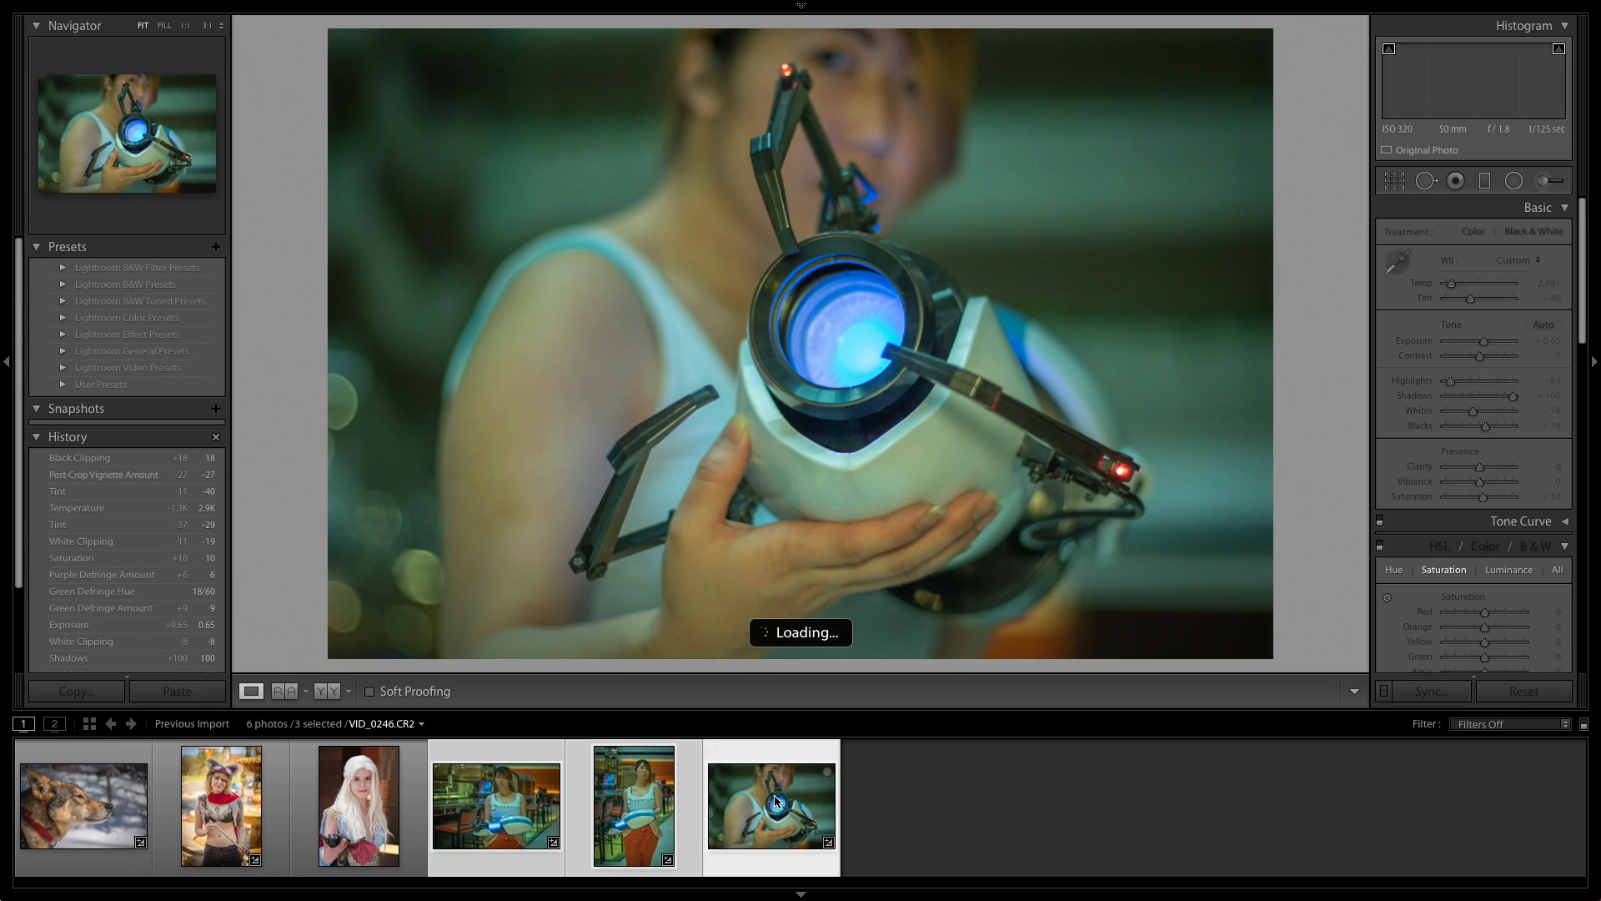
pyautogui.click(652, 806)
pyautogui.click(517, 806)
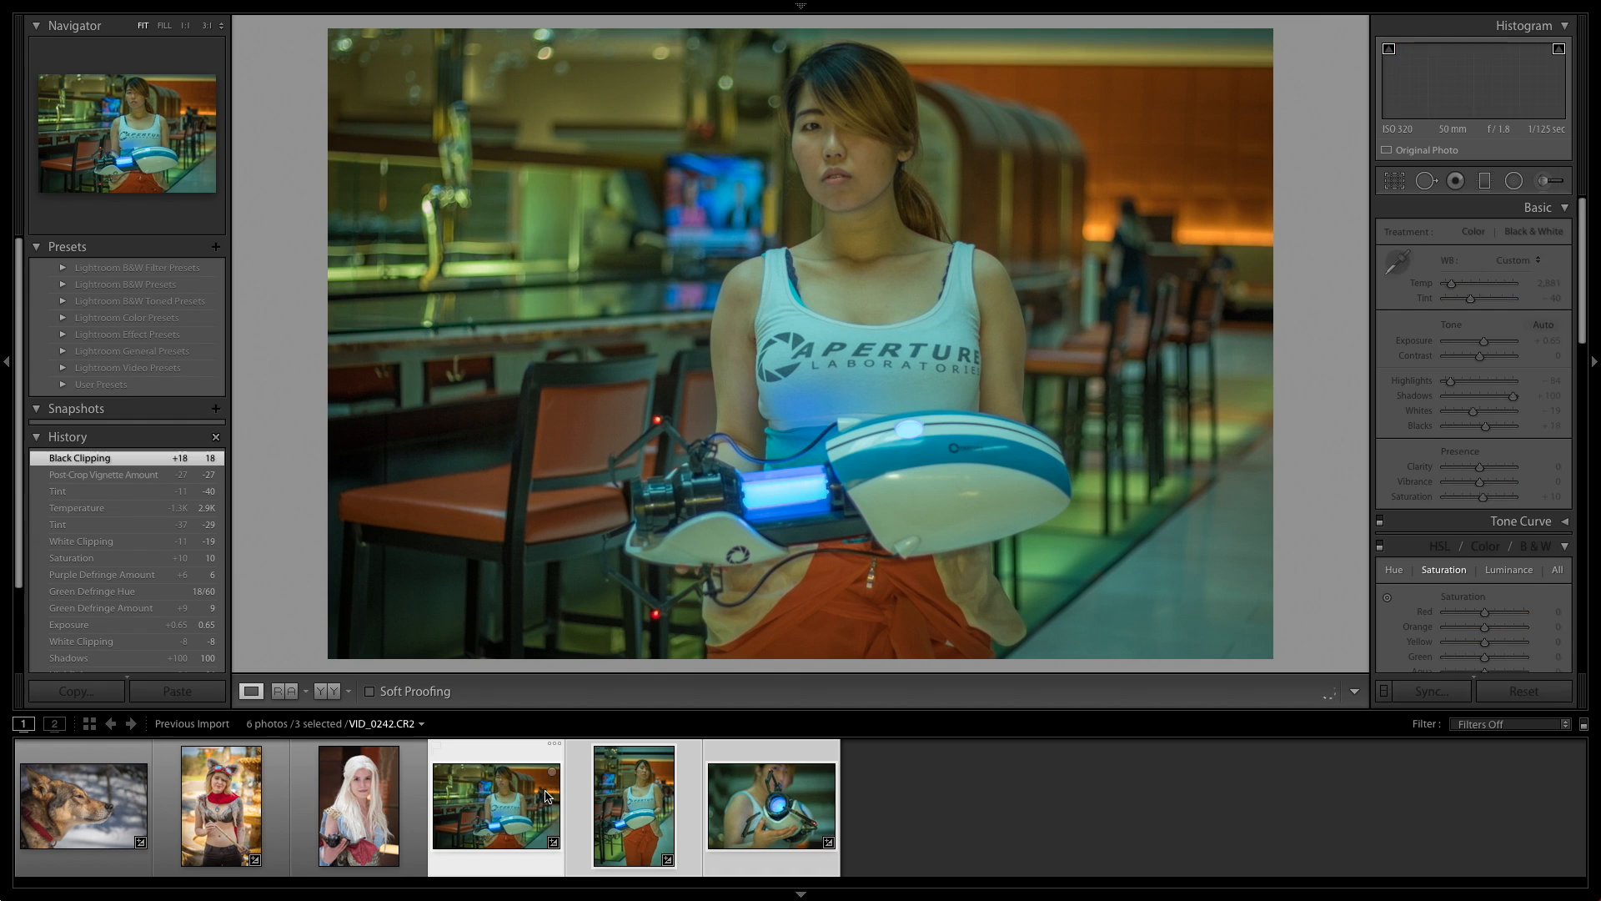
# Select only VID_0246.CR2 and show its original raw file in Finder.
pyautogui.click(794, 819)
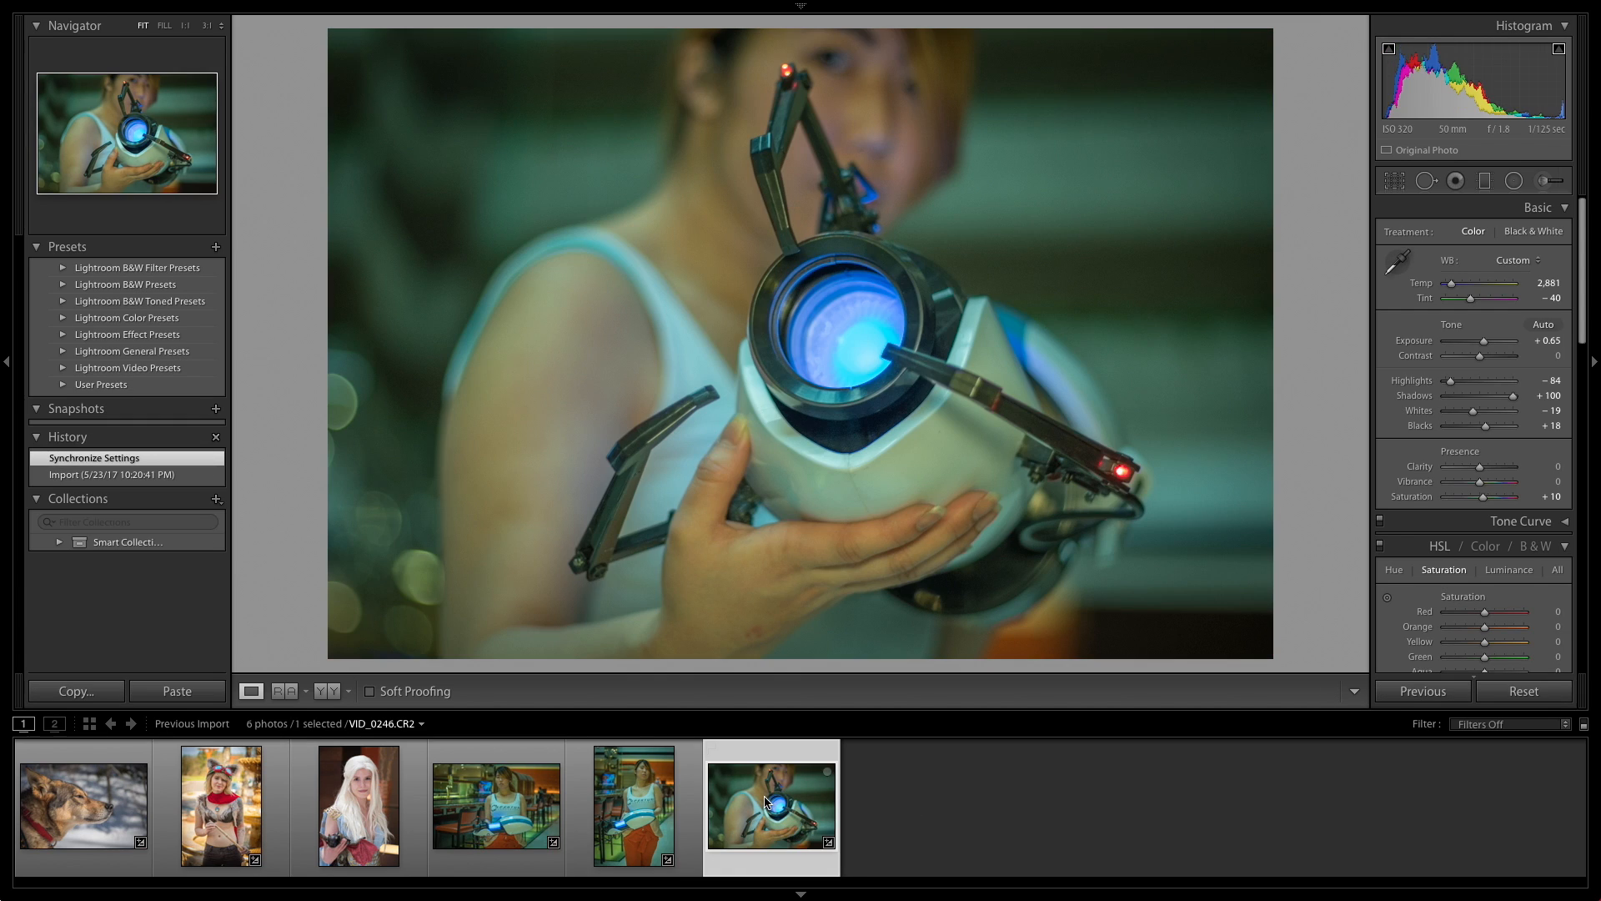
pyautogui.rightClick(766, 801)
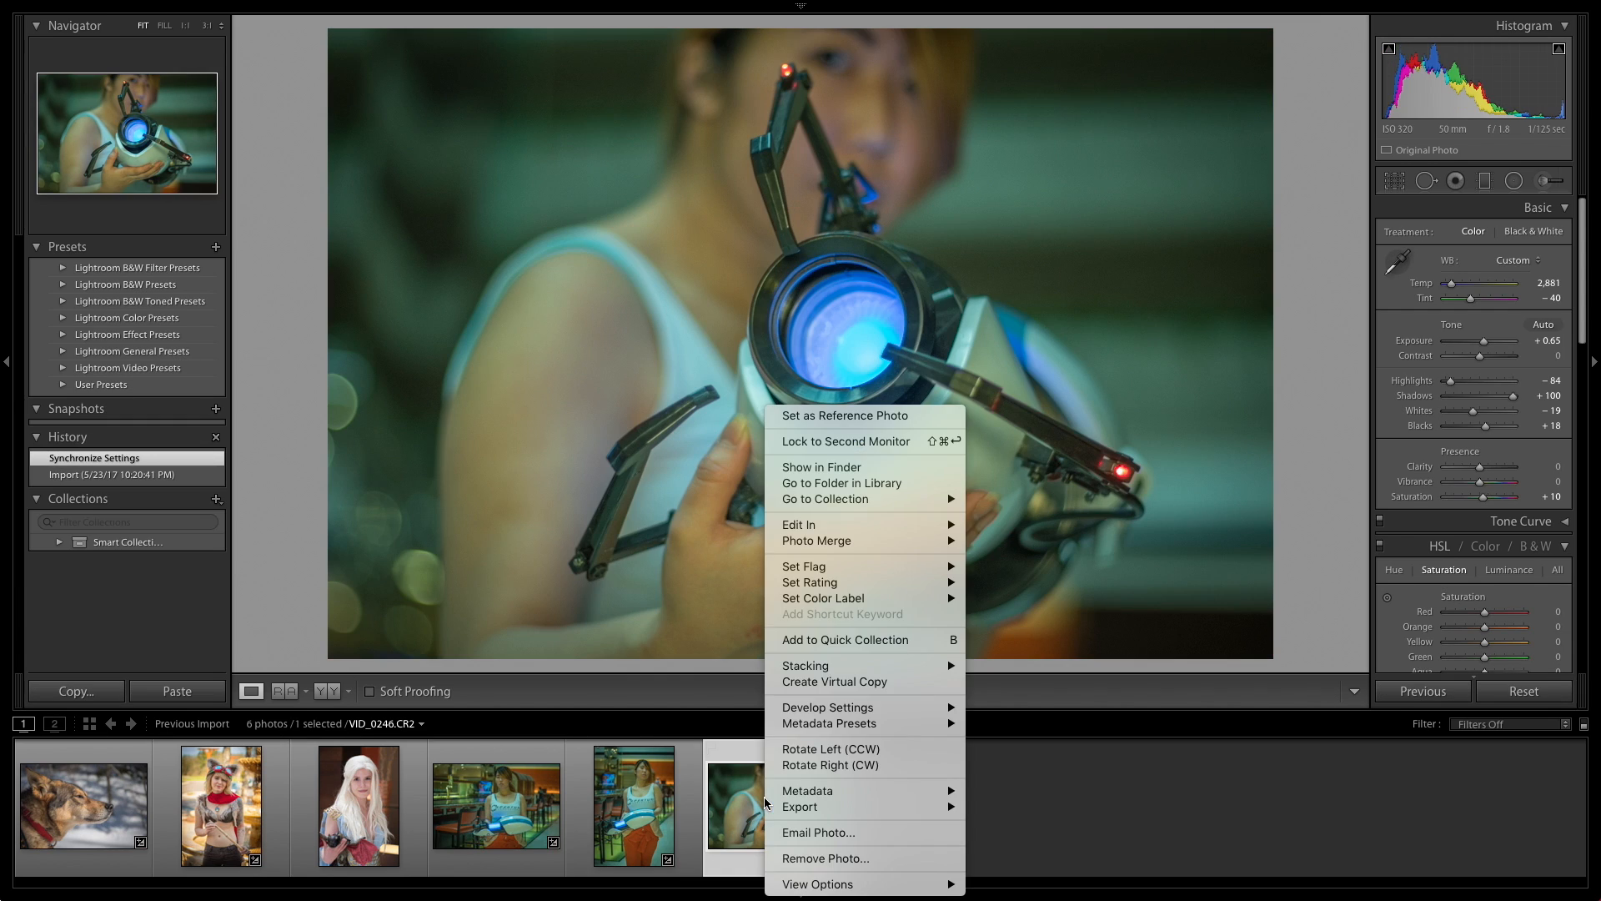
pyautogui.click(815, 468)
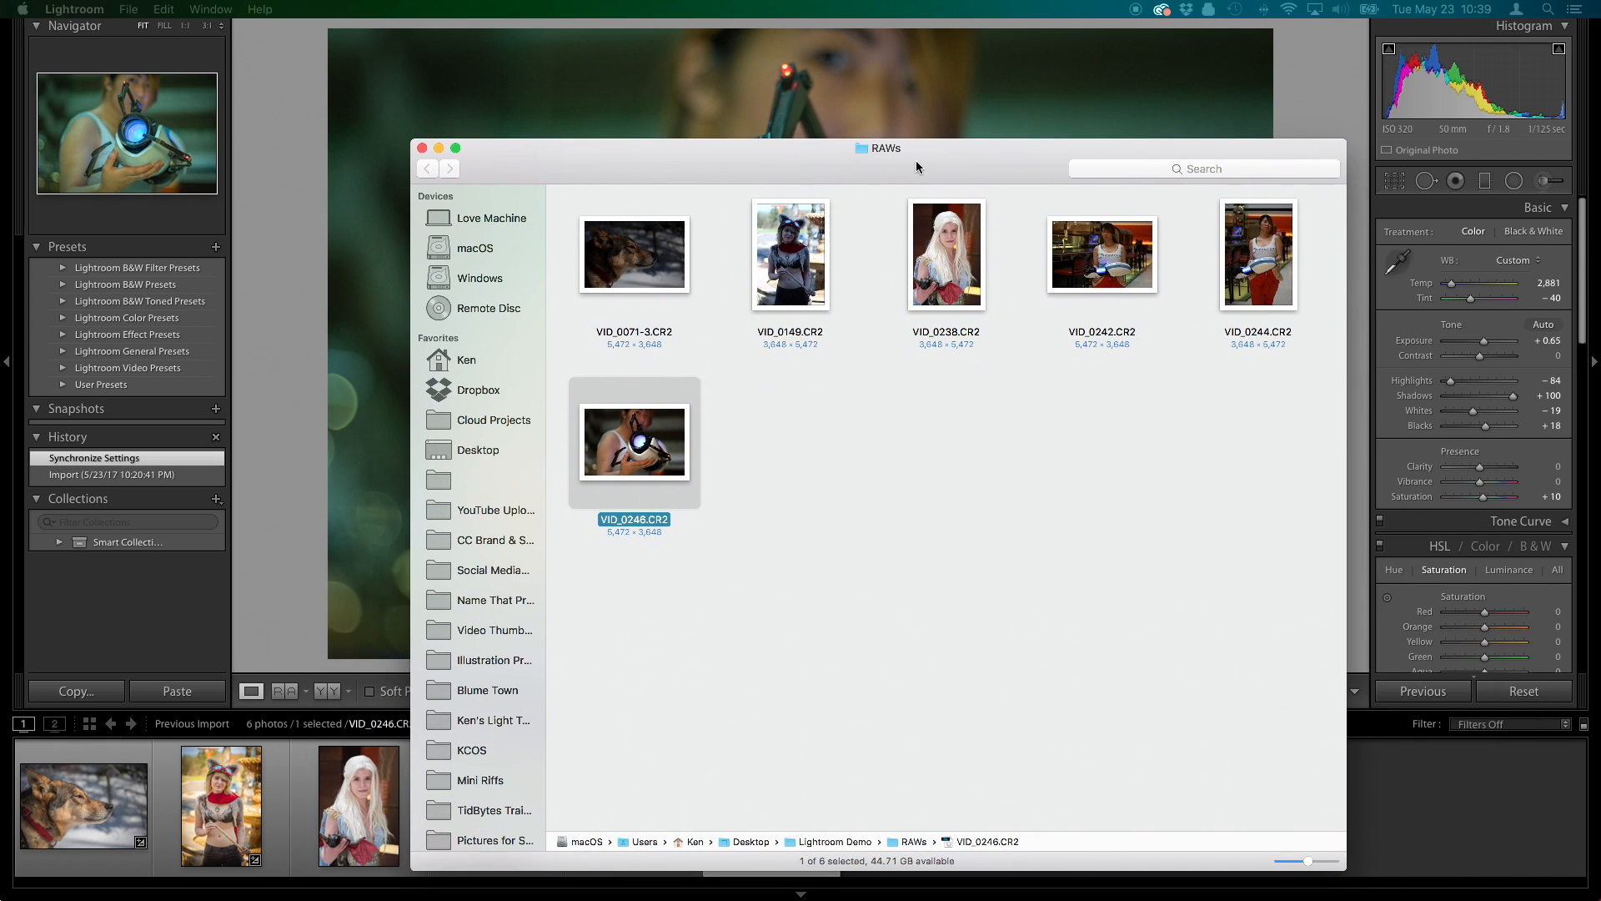
# Return to Lightroom, reset all Develop settings on VID_0246.CR2 and undo the reset.
pyautogui.moveTo(555, 174); pyautogui.dragTo(1600, 376)
pyautogui.click(777, 810)
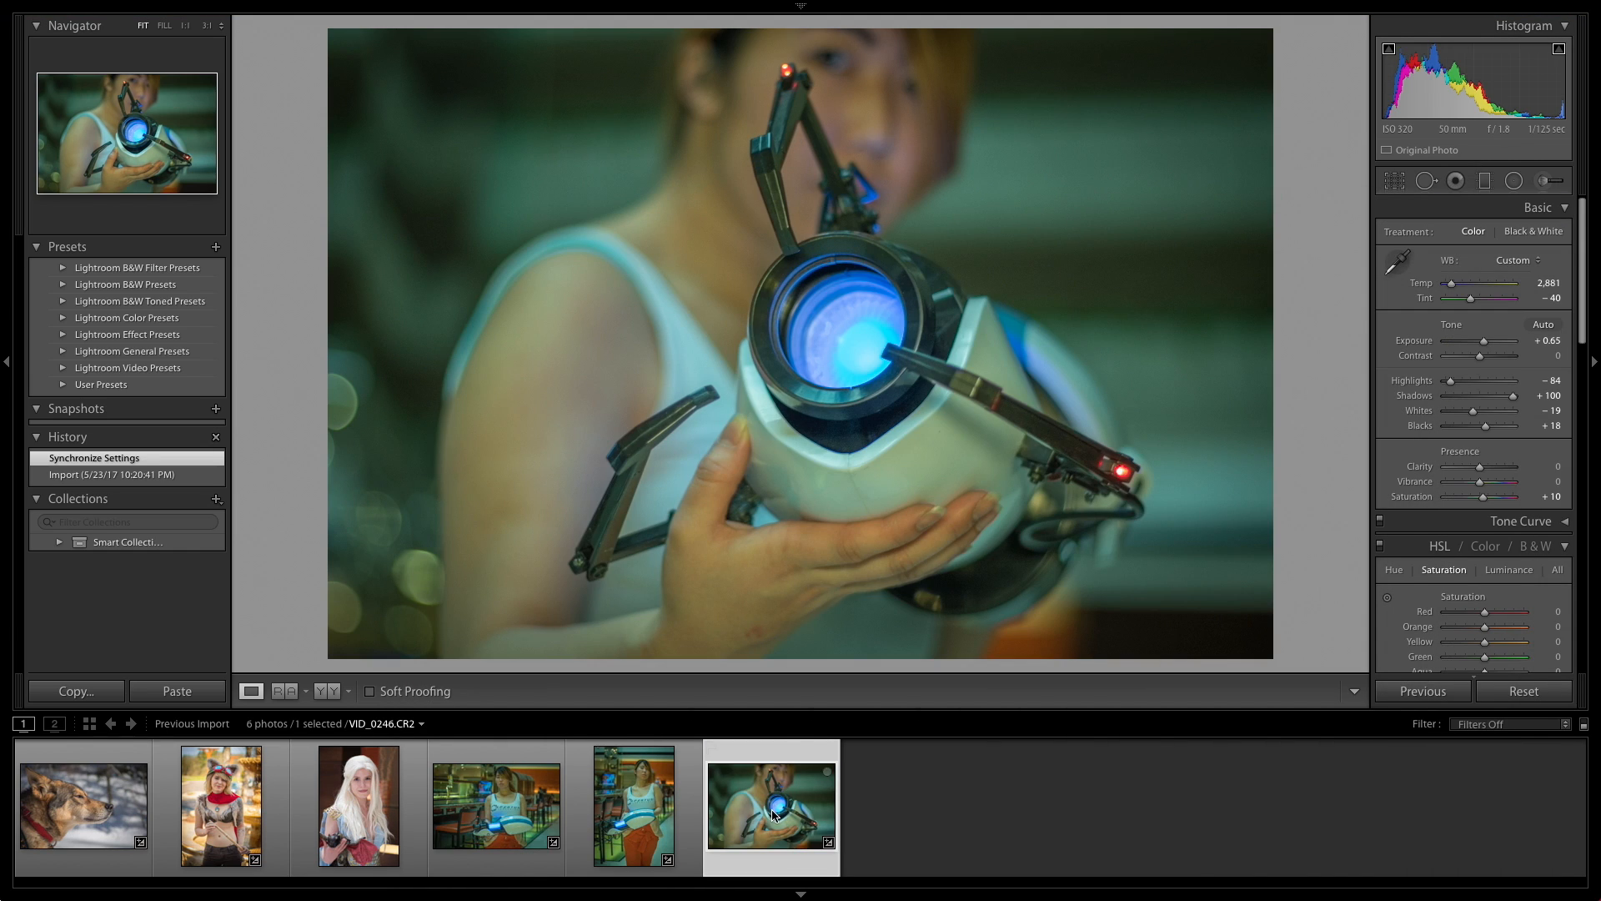
pyautogui.click(1499, 699)
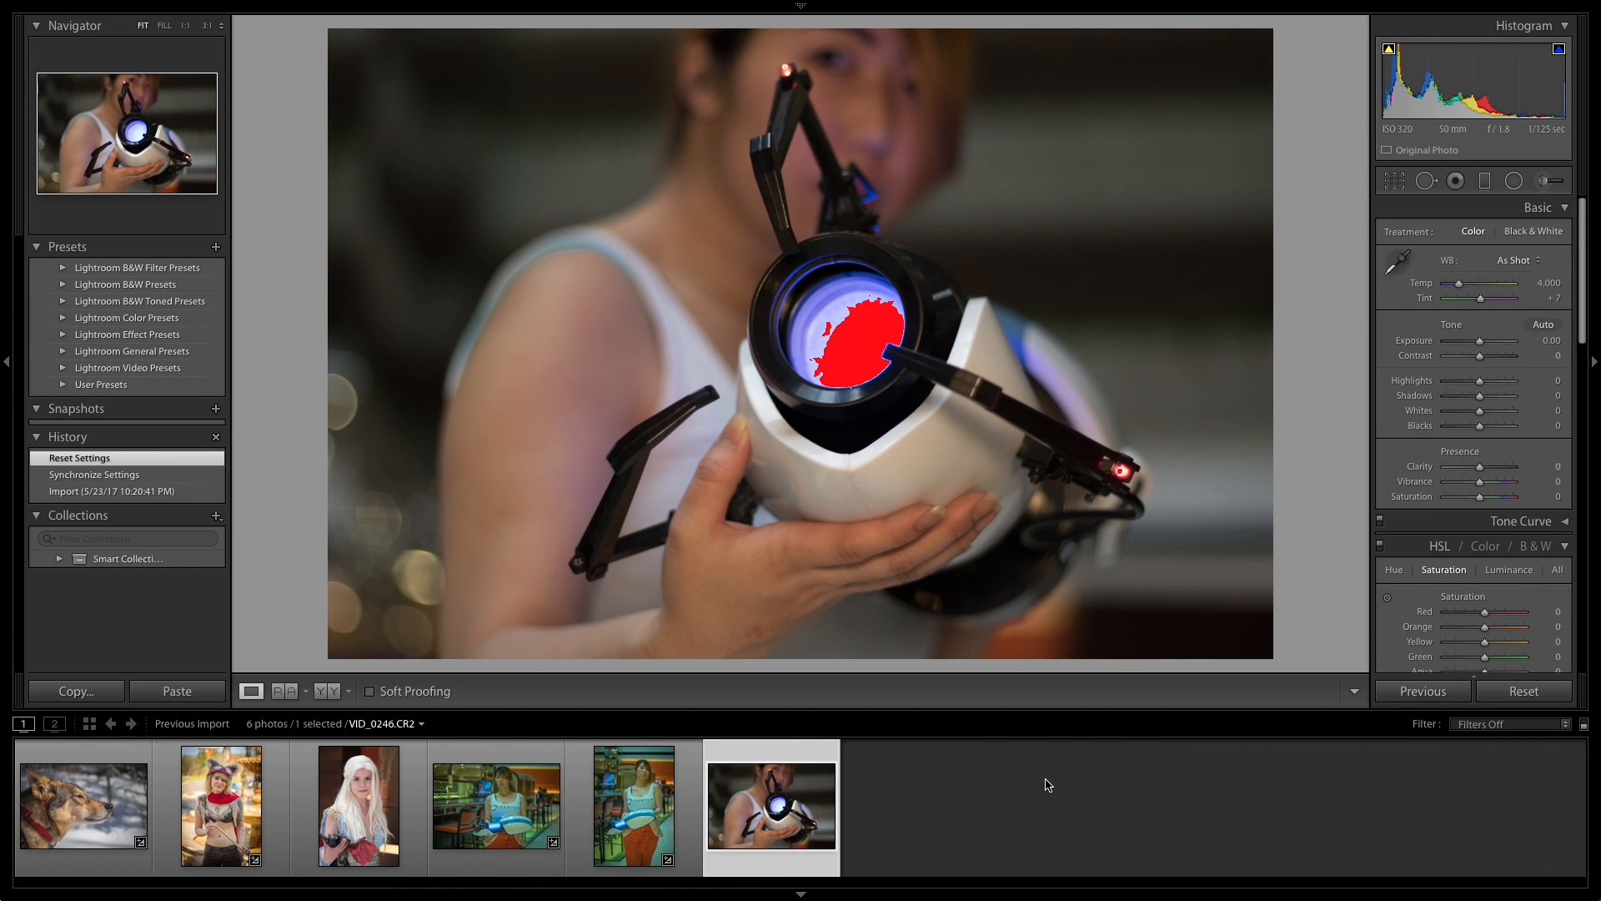
pyautogui.press('super+z')
# Open VID_0238.CR2 at 1:1 and prepare the Spot Removal healing brush with size 48 and feather 46.
pyautogui.click(471, 806)
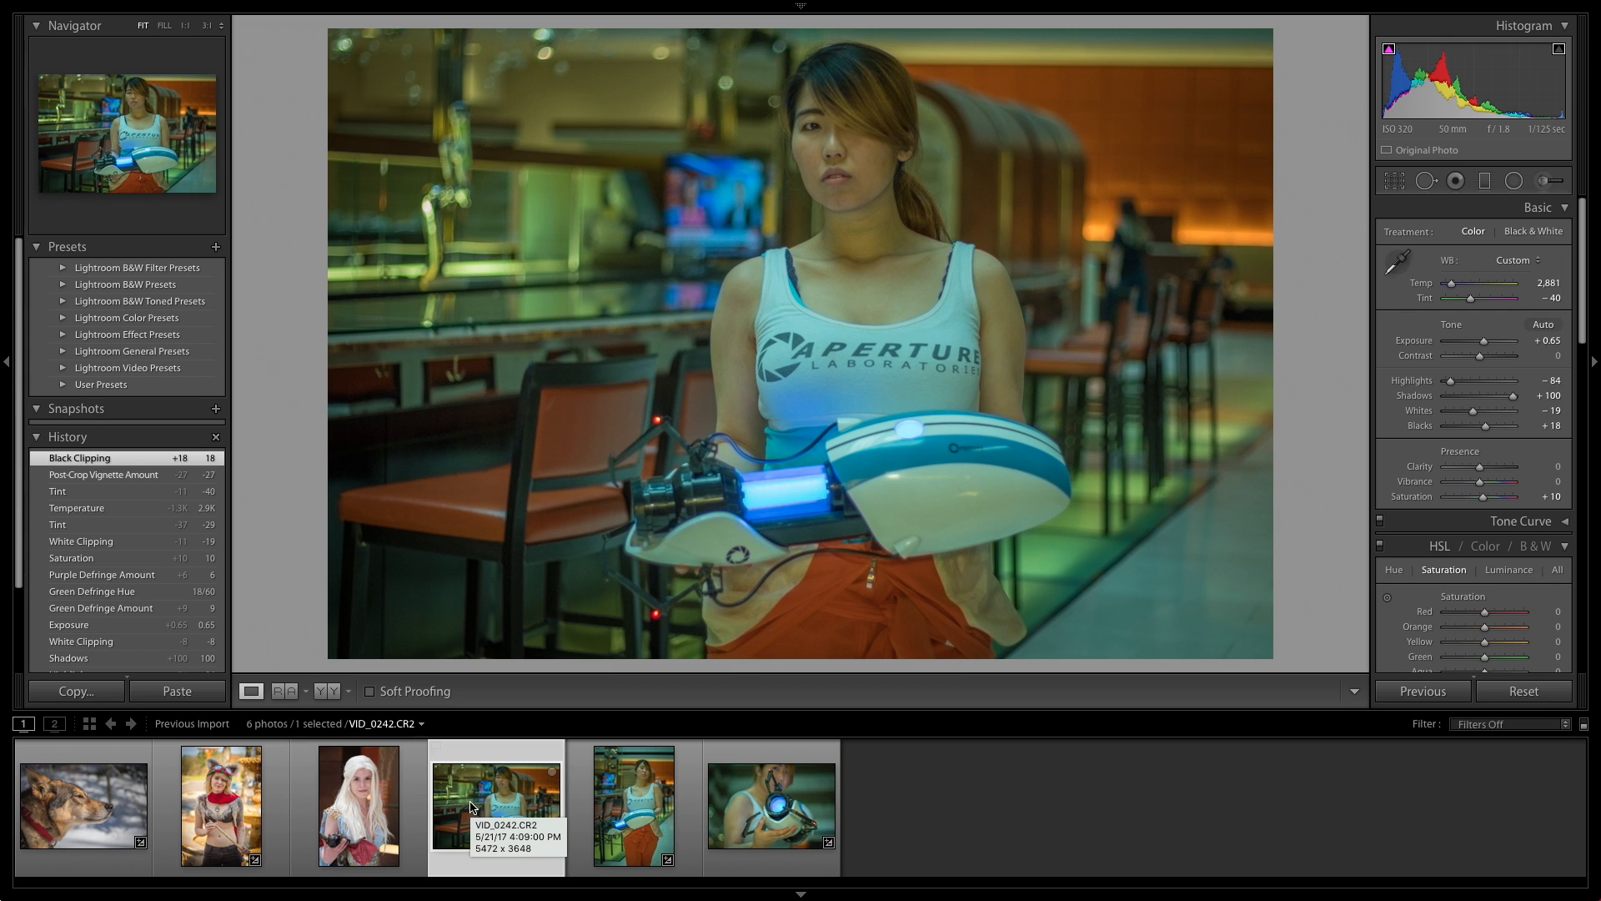
pyautogui.press('Left')
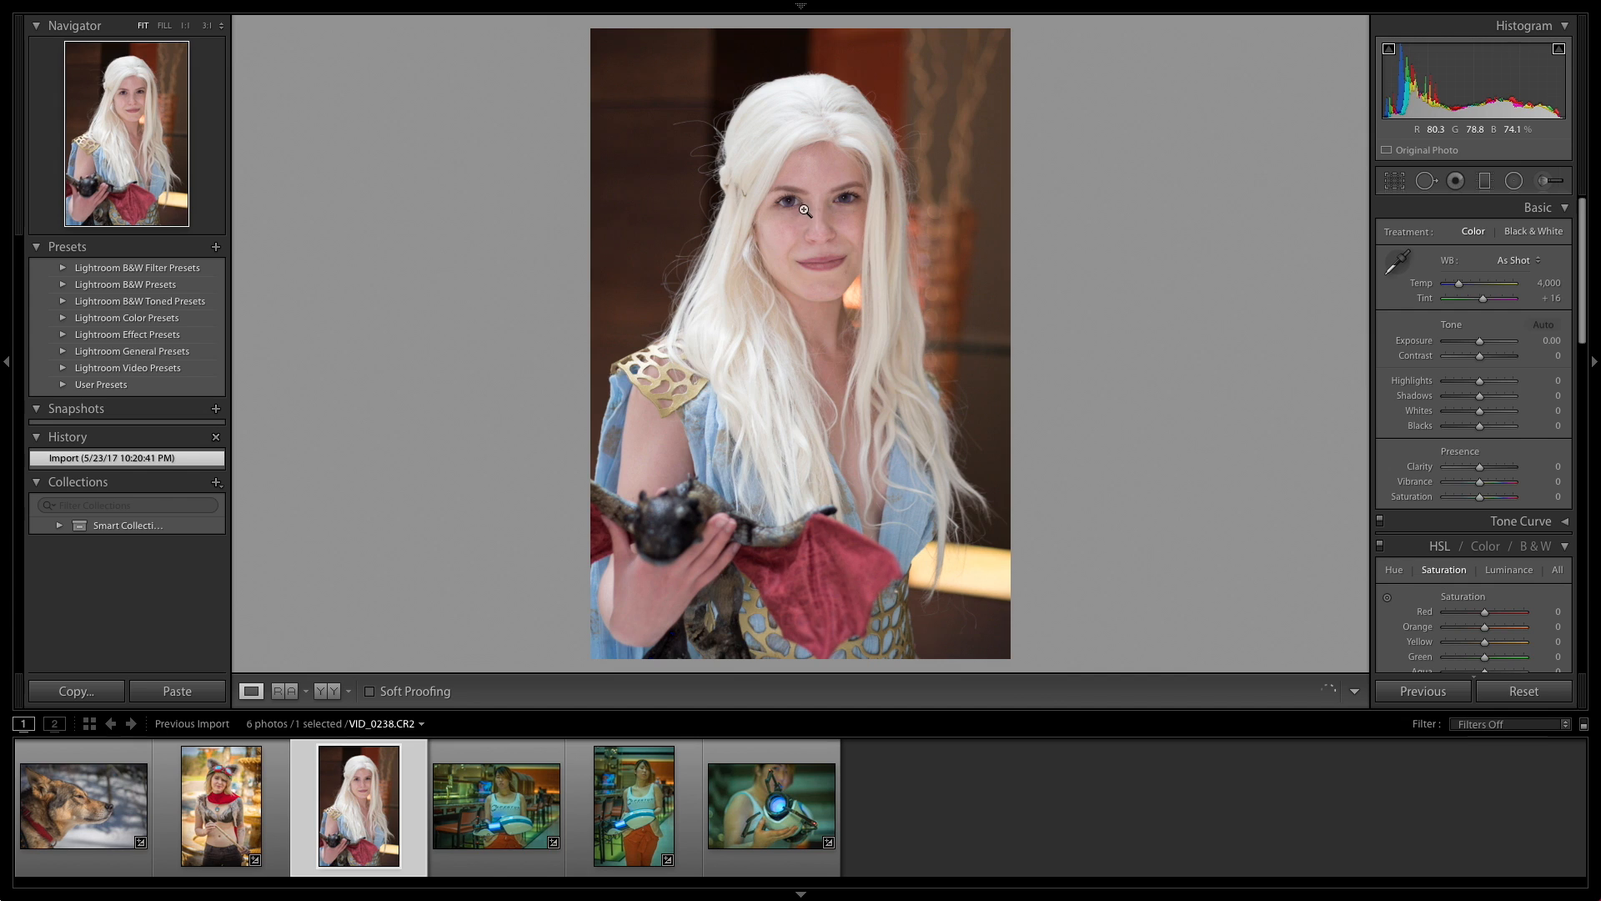
pyautogui.click(805, 211)
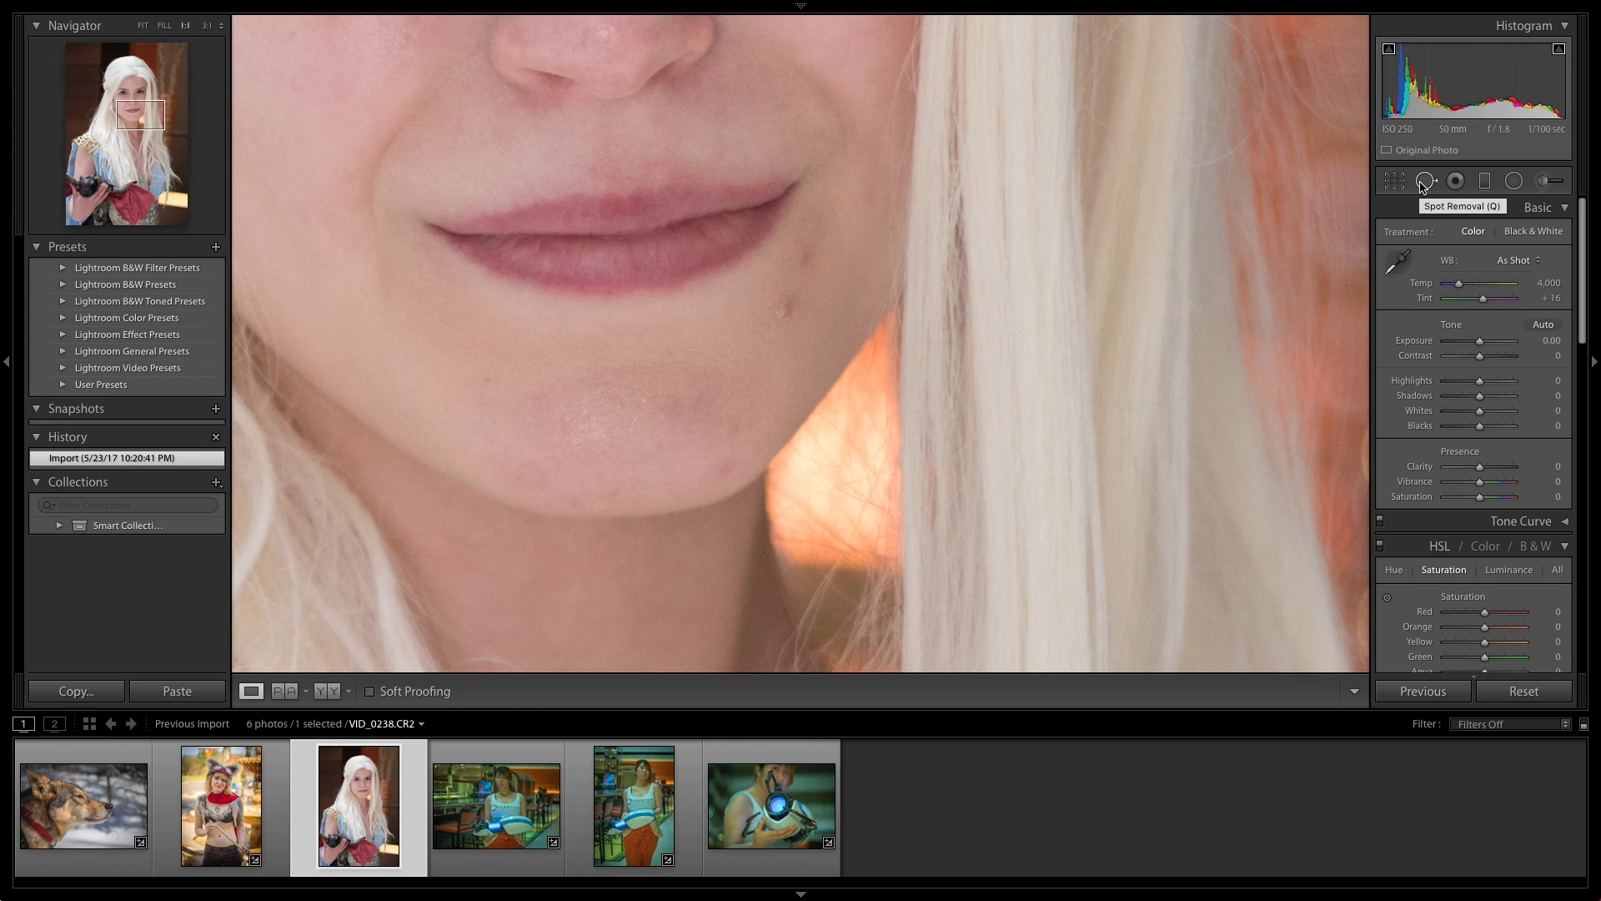
pyautogui.click(1425, 181)
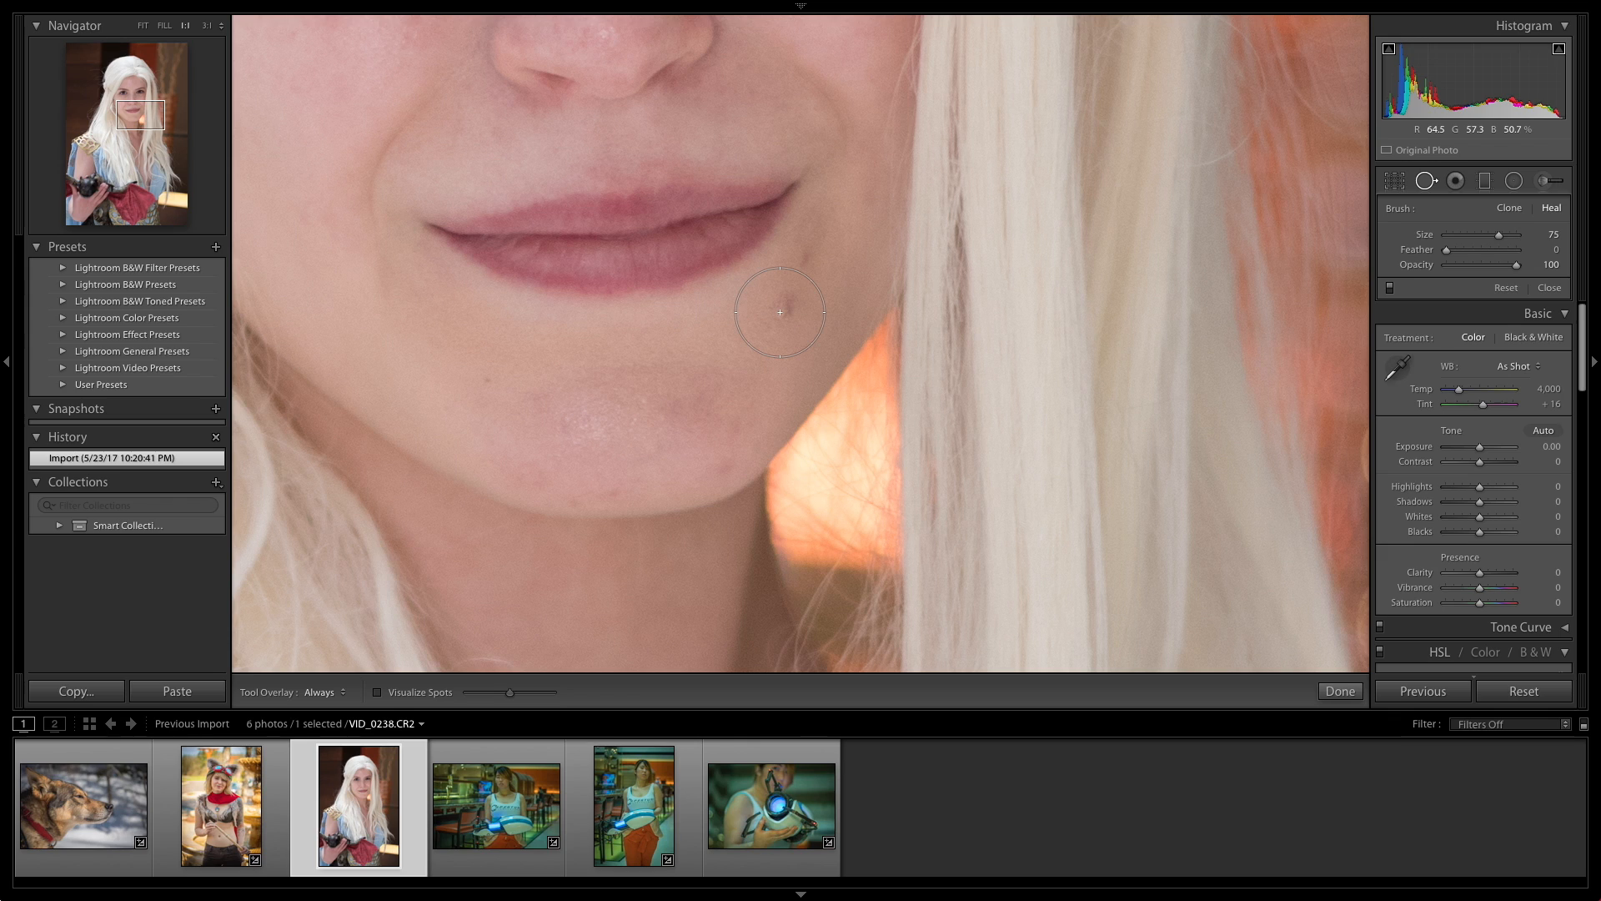
pyautogui.scroll(-3, 780, 312)
pyautogui.scroll(5, 784, 317)
pyautogui.scroll(-5, 784, 318)
pyautogui.scroll(5, 784, 317)
pyautogui.scroll(-5, 785, 315)
pyautogui.scroll(4, 786, 314)
pyautogui.scroll(-4, 779, 309)
pyautogui.scroll(-1, 782, 310)
# Heal six small blemishes beside the mouth and along the cheek and chin of the portrait.
pyautogui.click(784, 308)
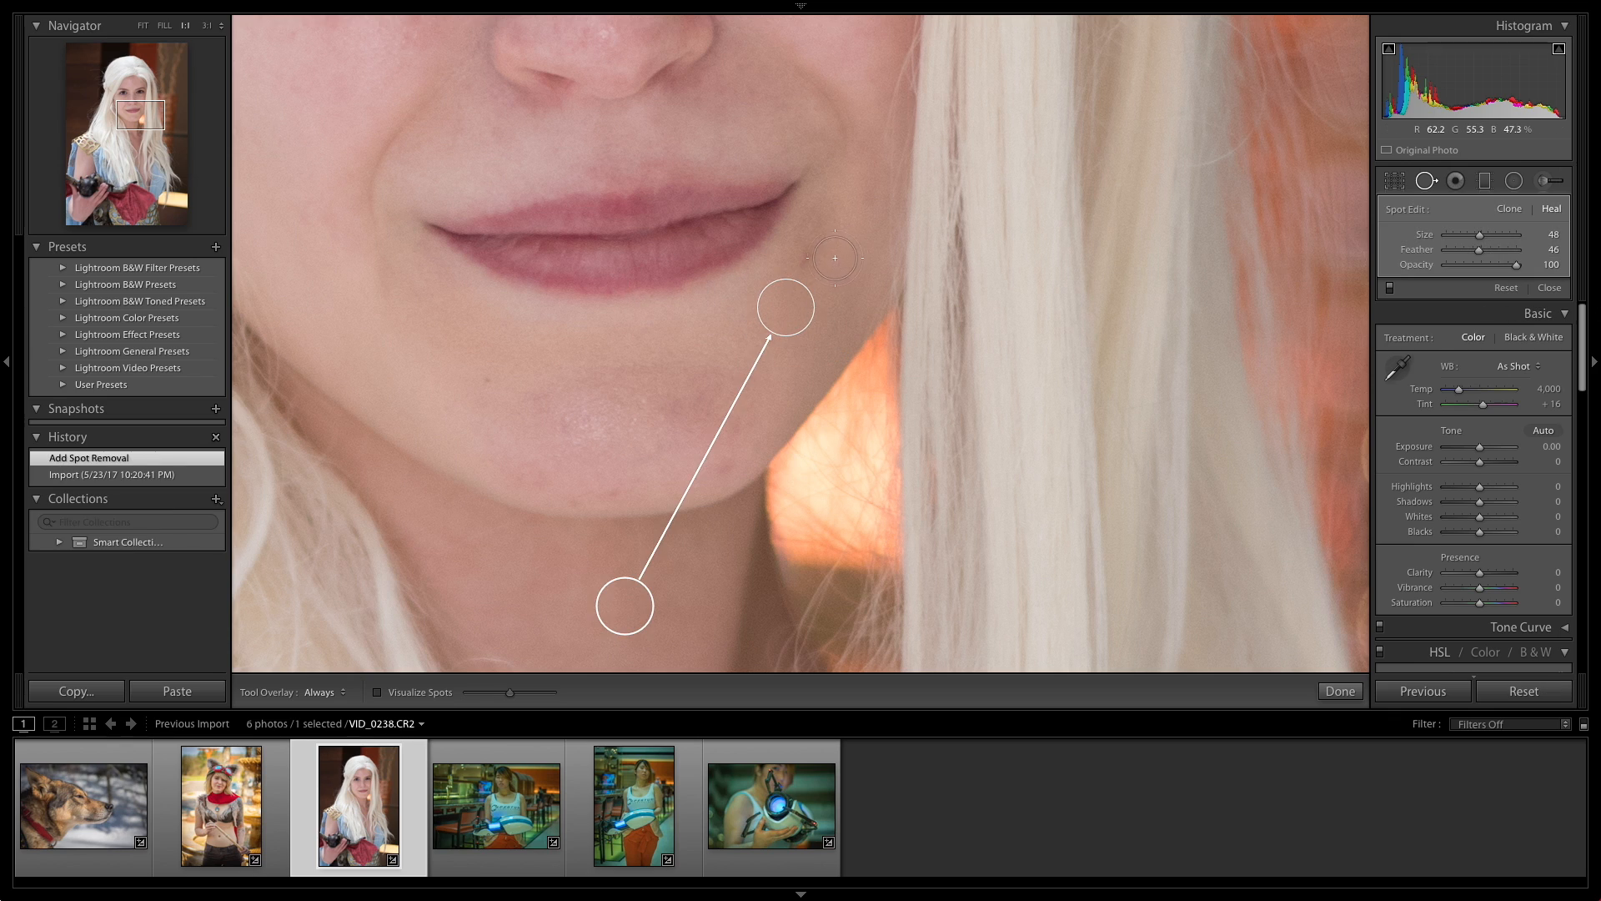
pyautogui.click(809, 255)
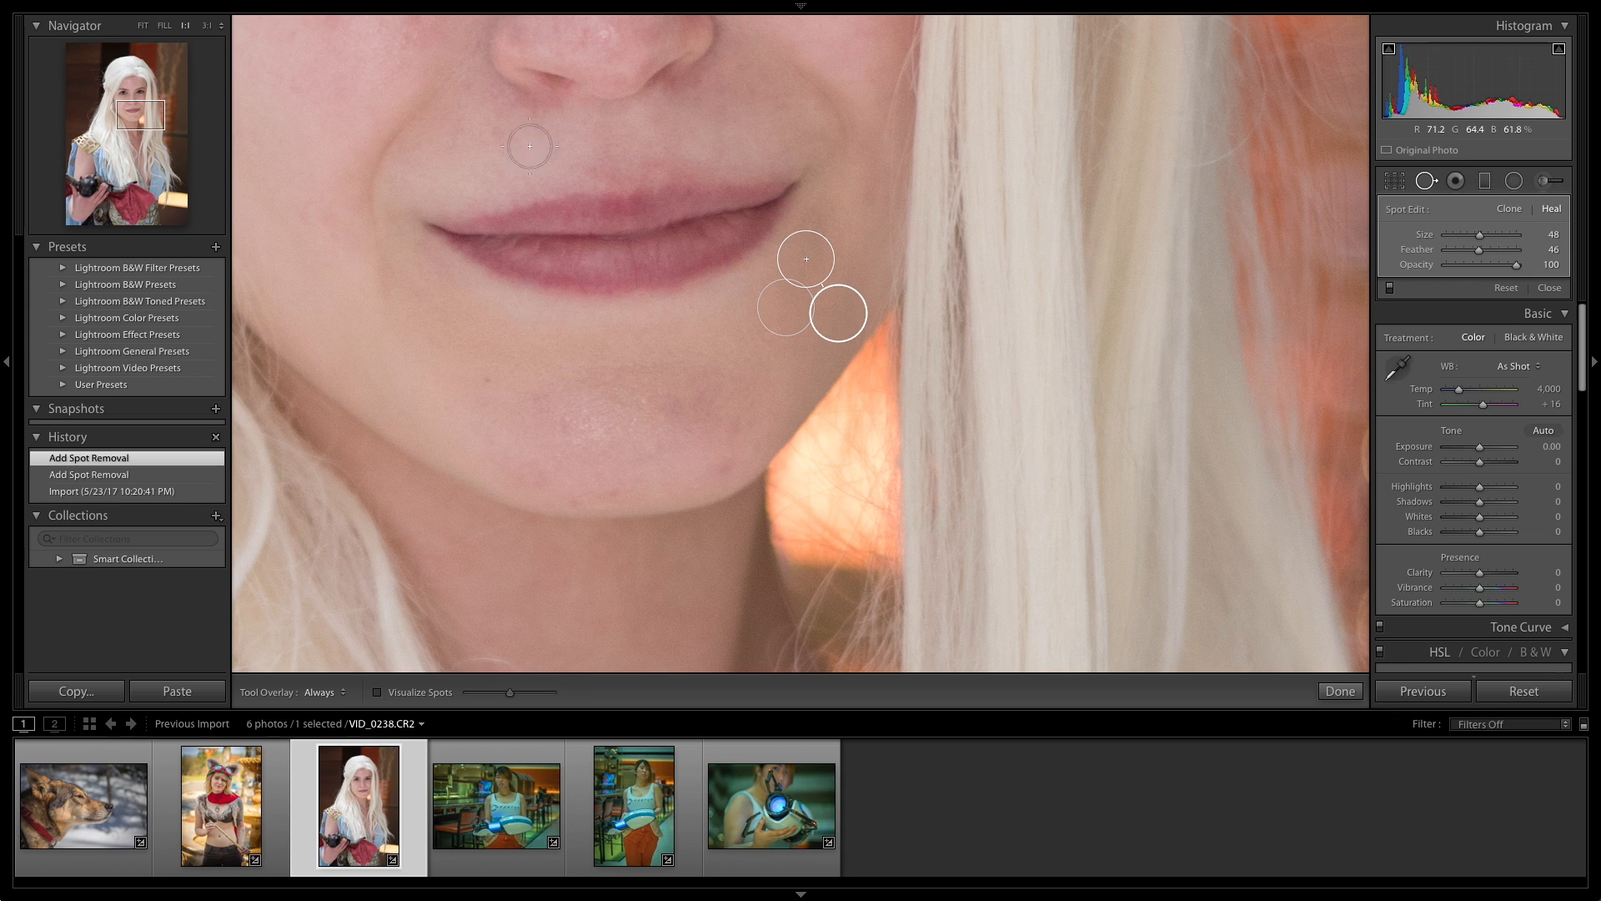
pyautogui.click(487, 380)
pyautogui.click(444, 403)
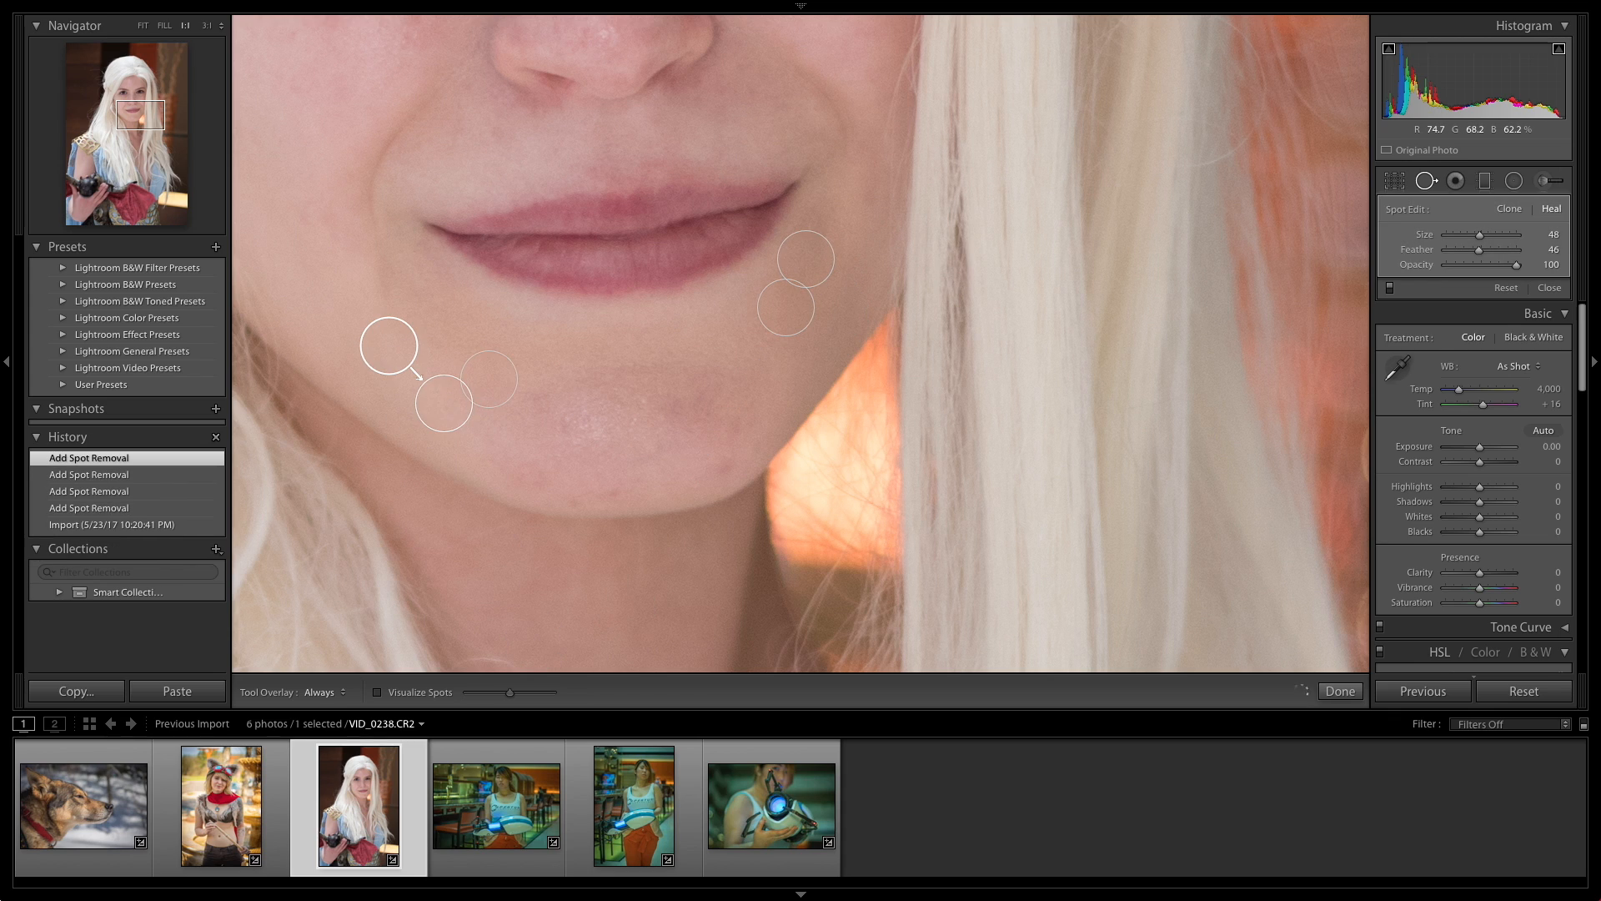
pyautogui.click(724, 457)
pyautogui.click(613, 484)
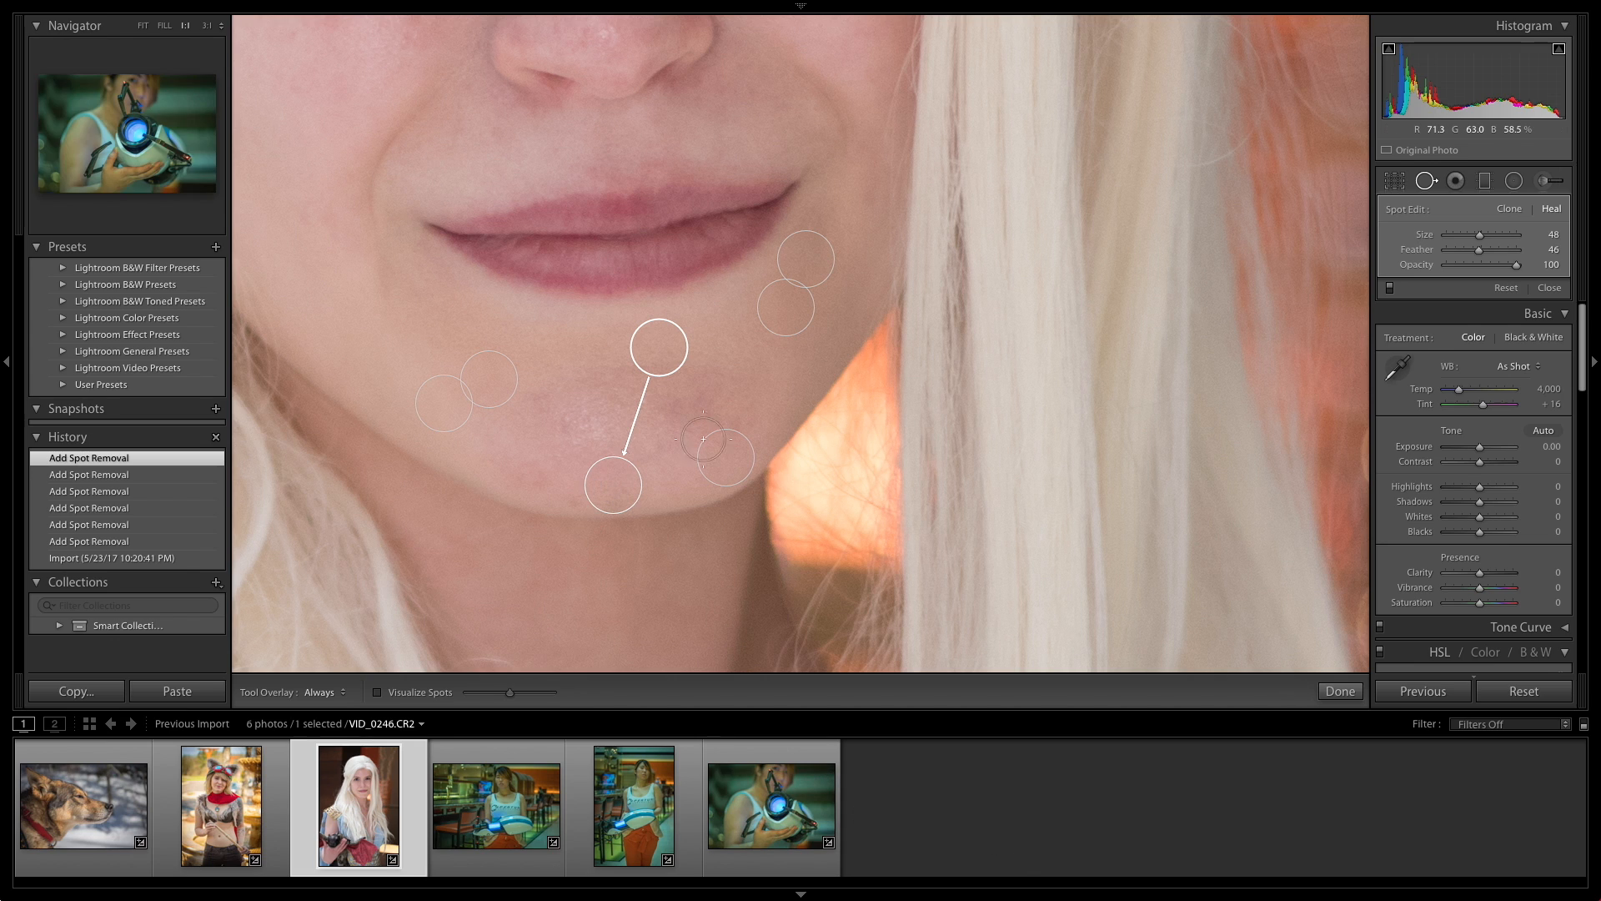
# Leave the Spot Removal tool and view the whole retouched portrait fitted to the screen.
pyautogui.click(1394, 185)
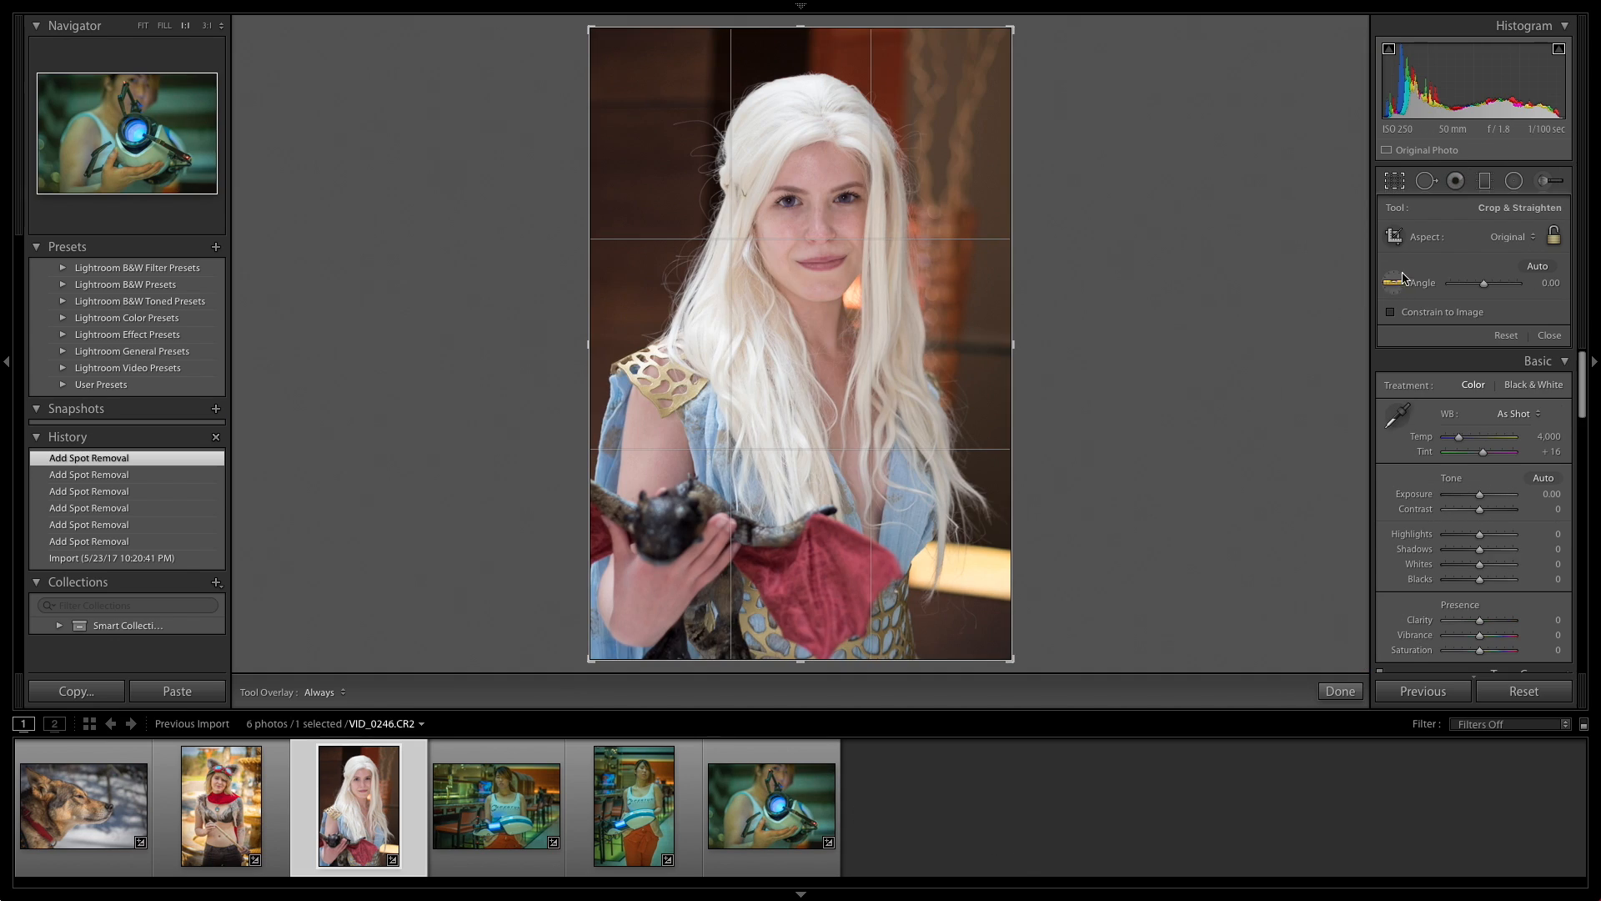
pyautogui.click(1395, 182)
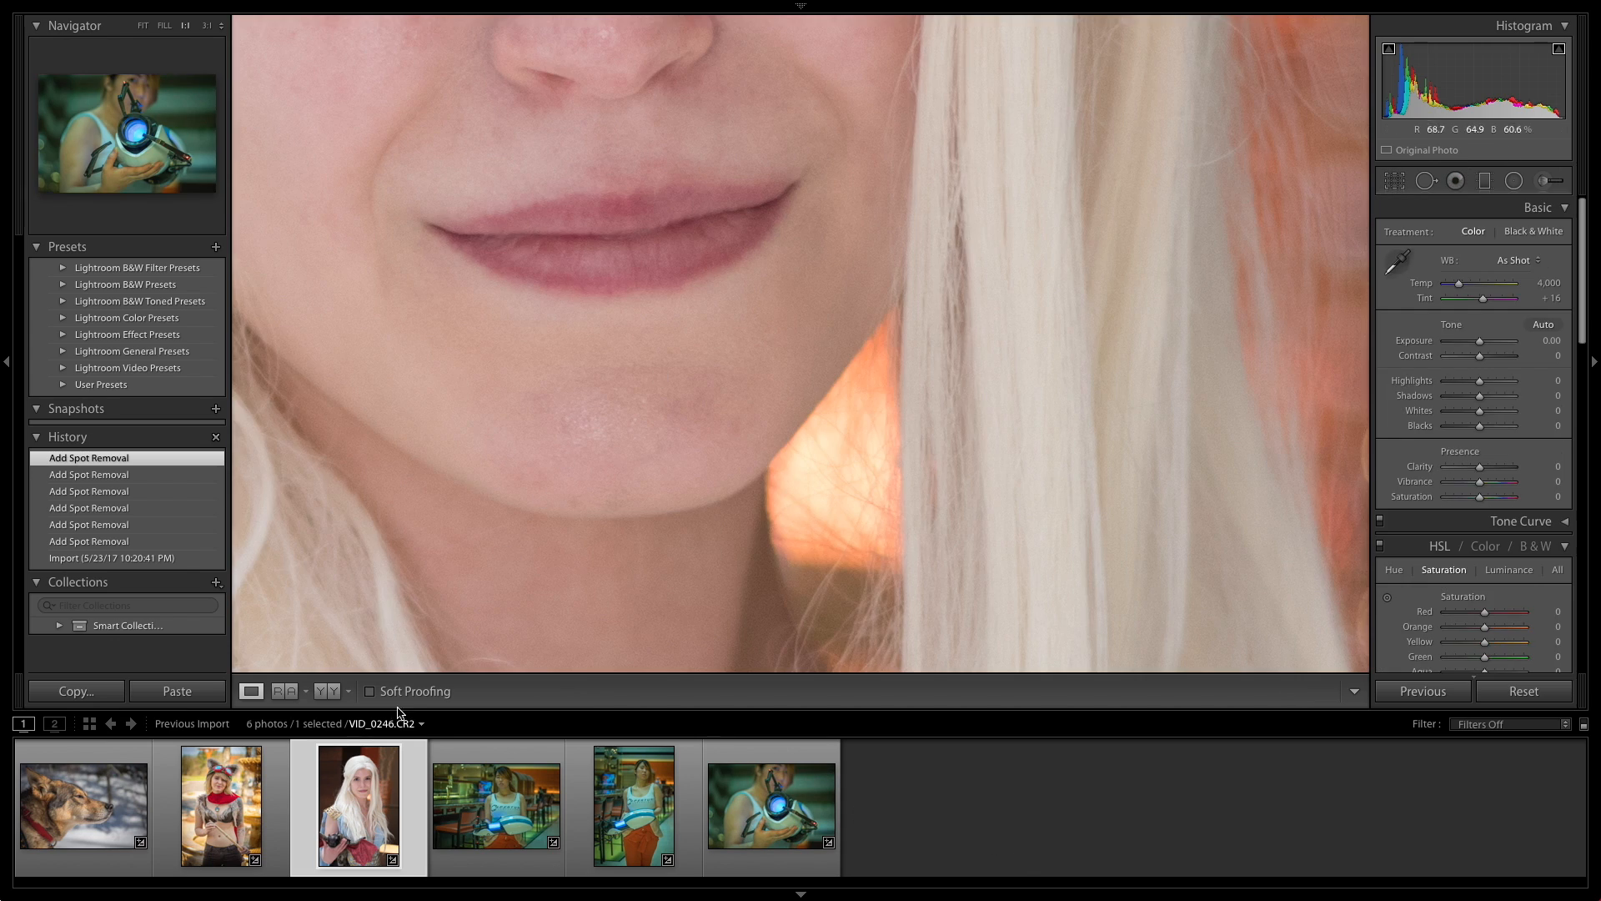
pyautogui.click(1183, 183)
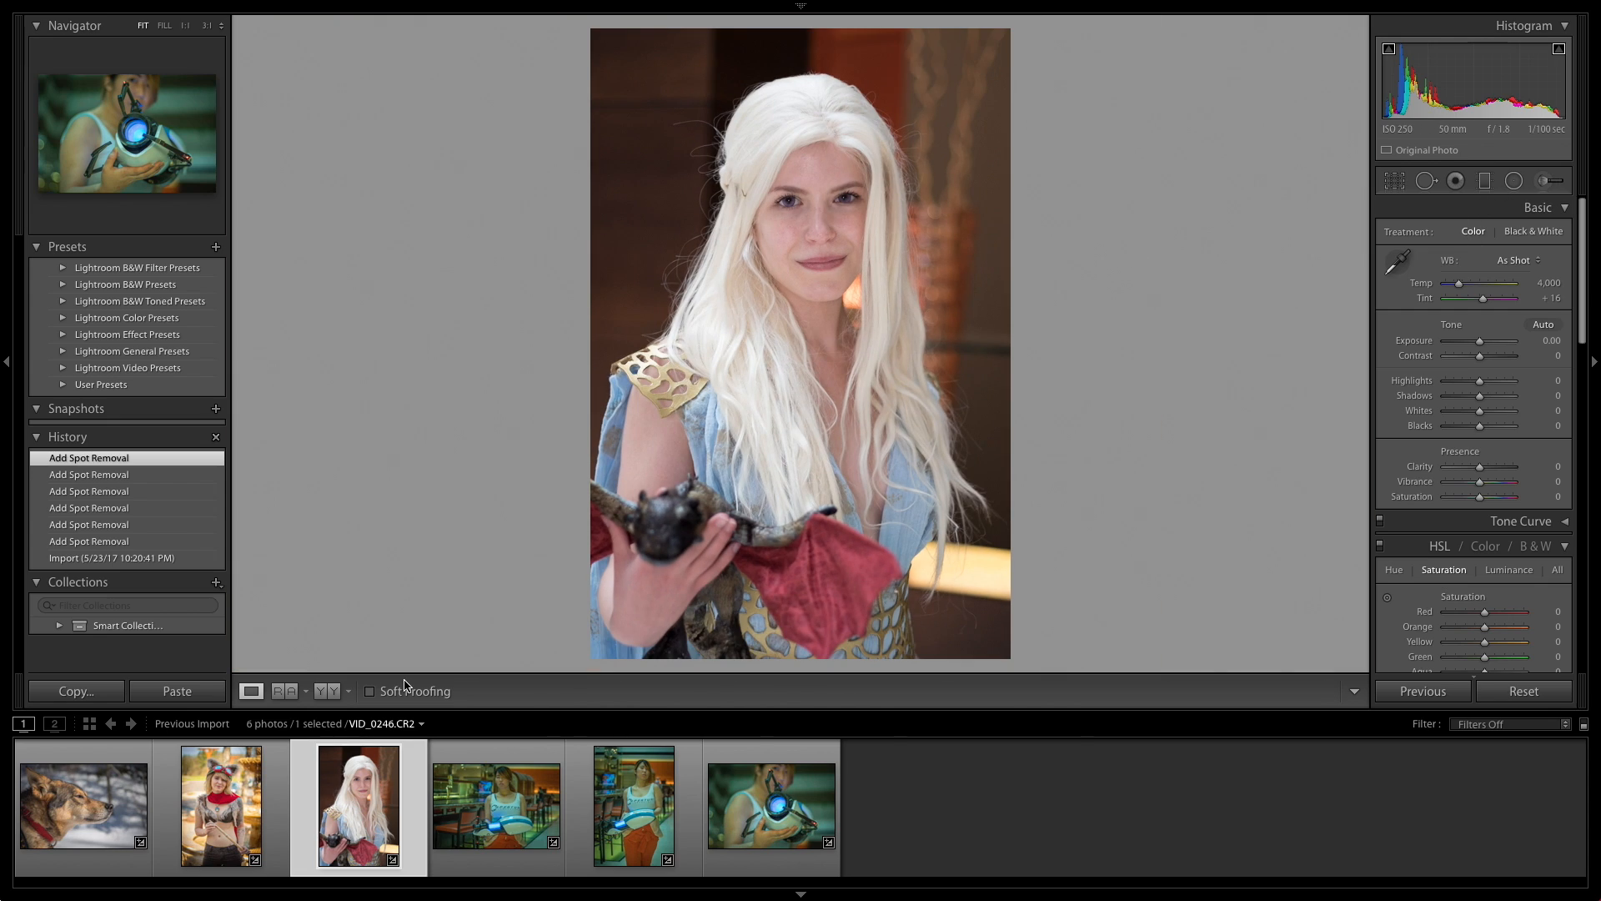
# Show the external editing options for VID_0238.CR2, including Adobe Photoshop CC 2017, without opening any of them.
pyautogui.rightClick(350, 798)
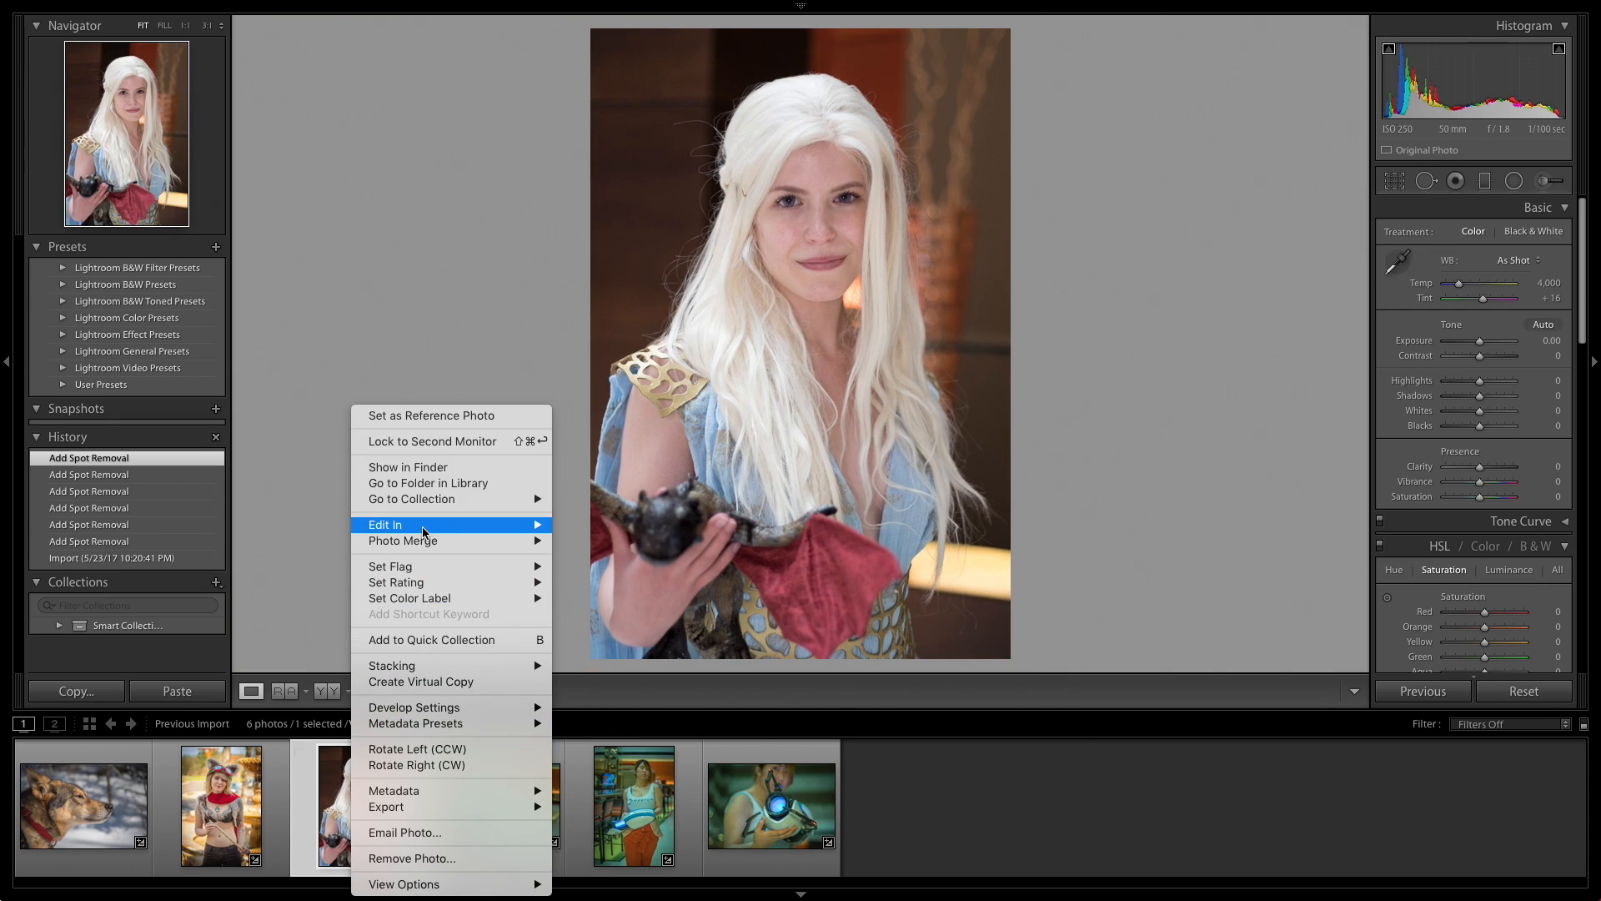
pyautogui.moveTo(424, 527)
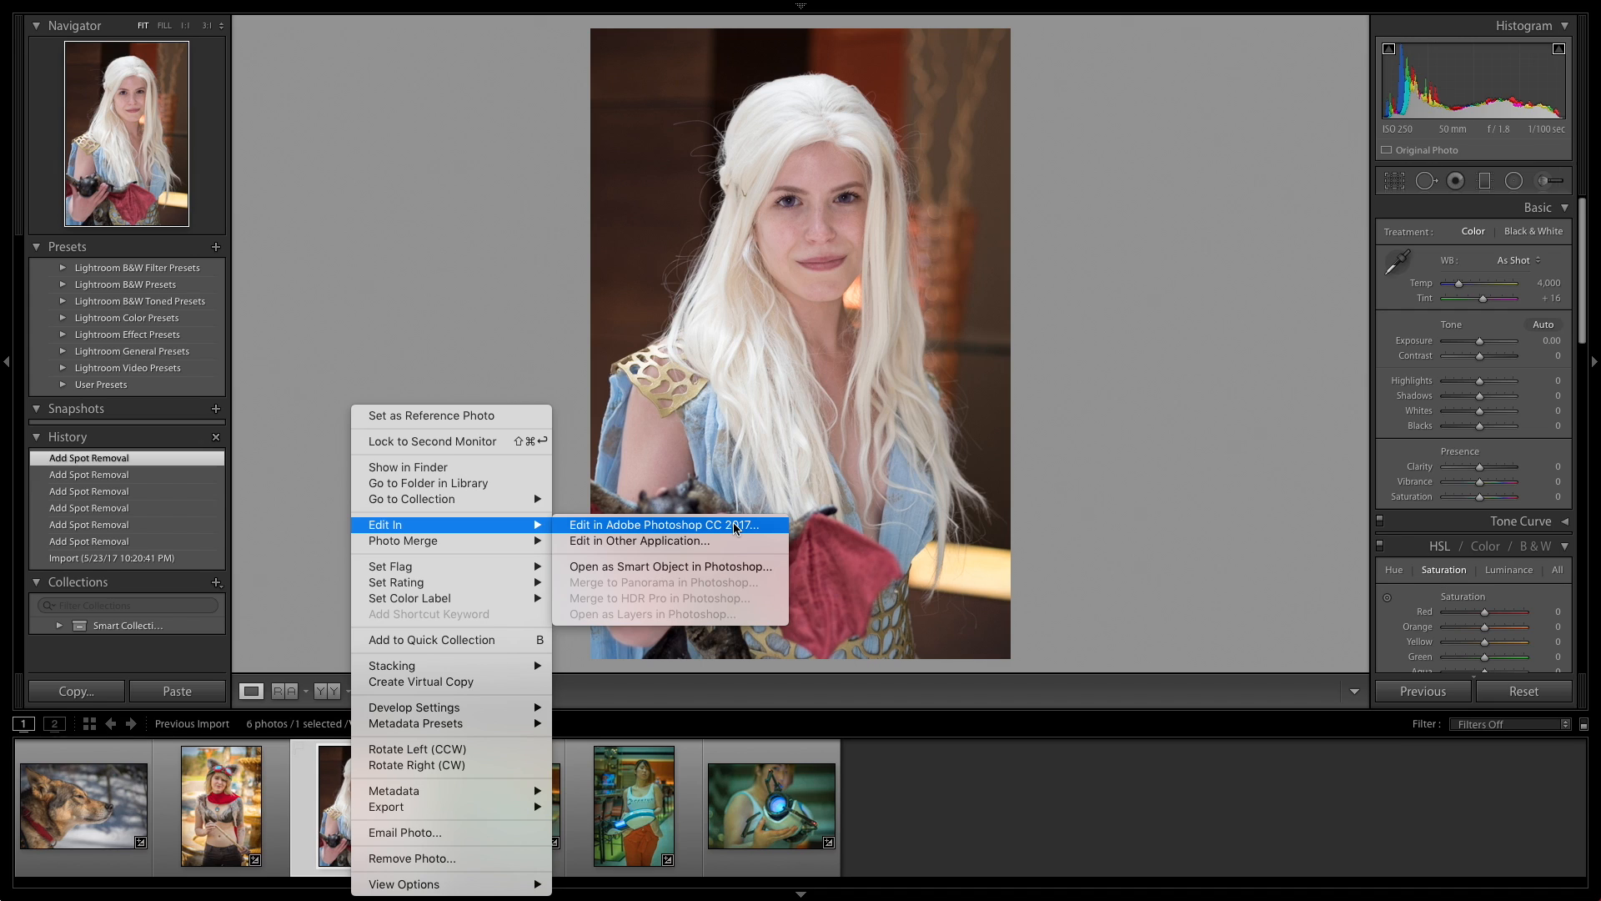
pyautogui.click(1011, 790)
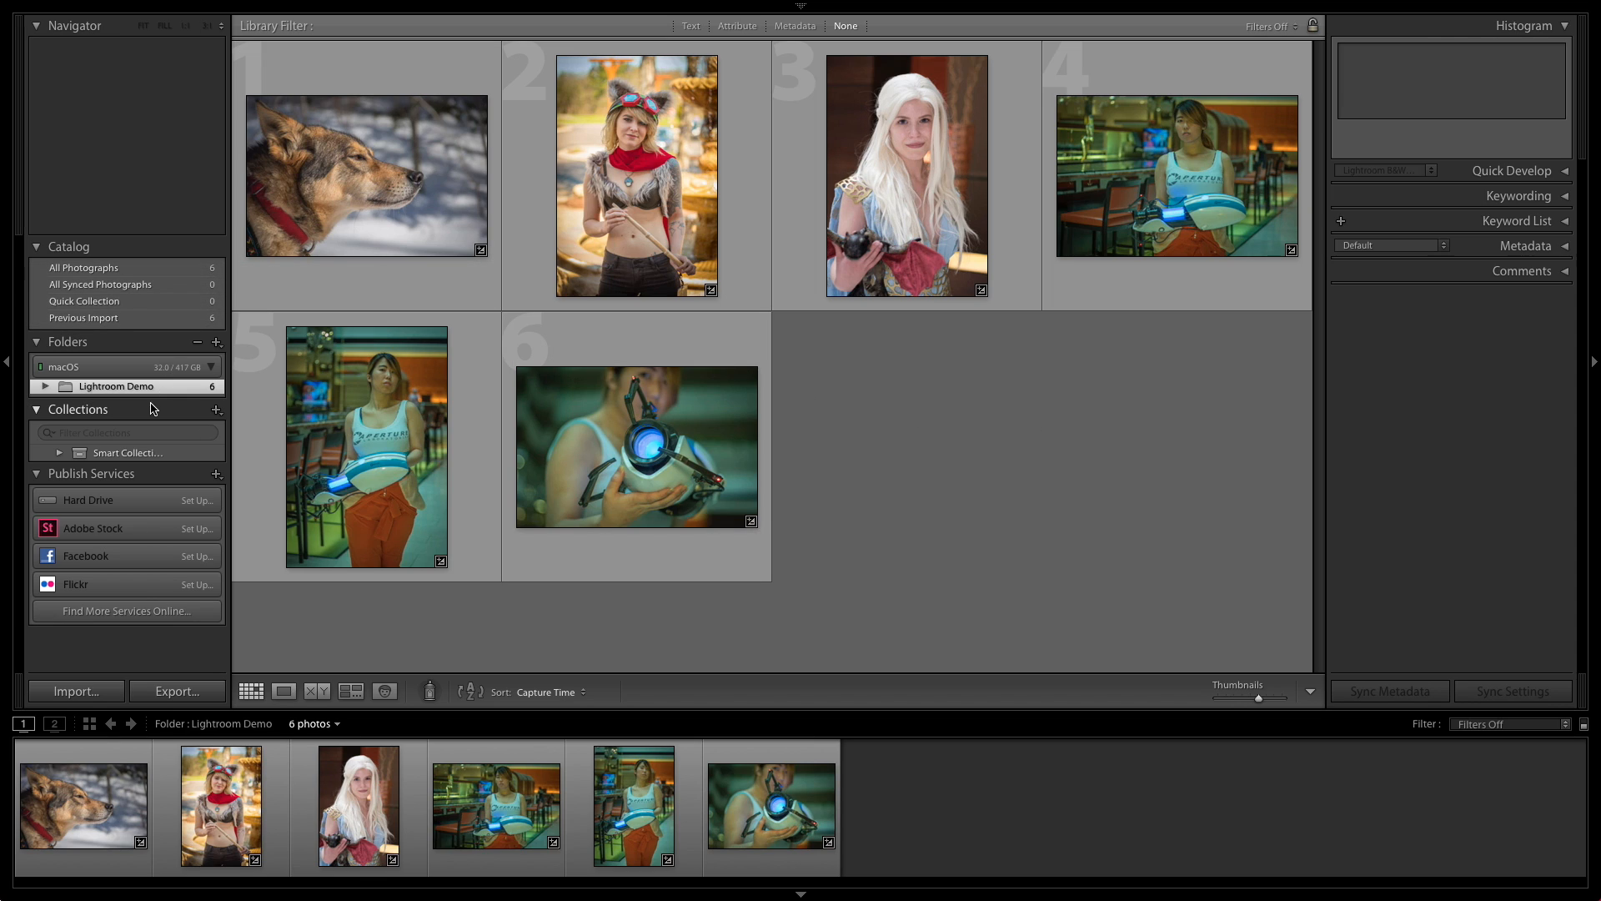
# View all photographs in the Library catalog and the contents of the Lightroom Demo folder.
pyautogui.click(199, 270)
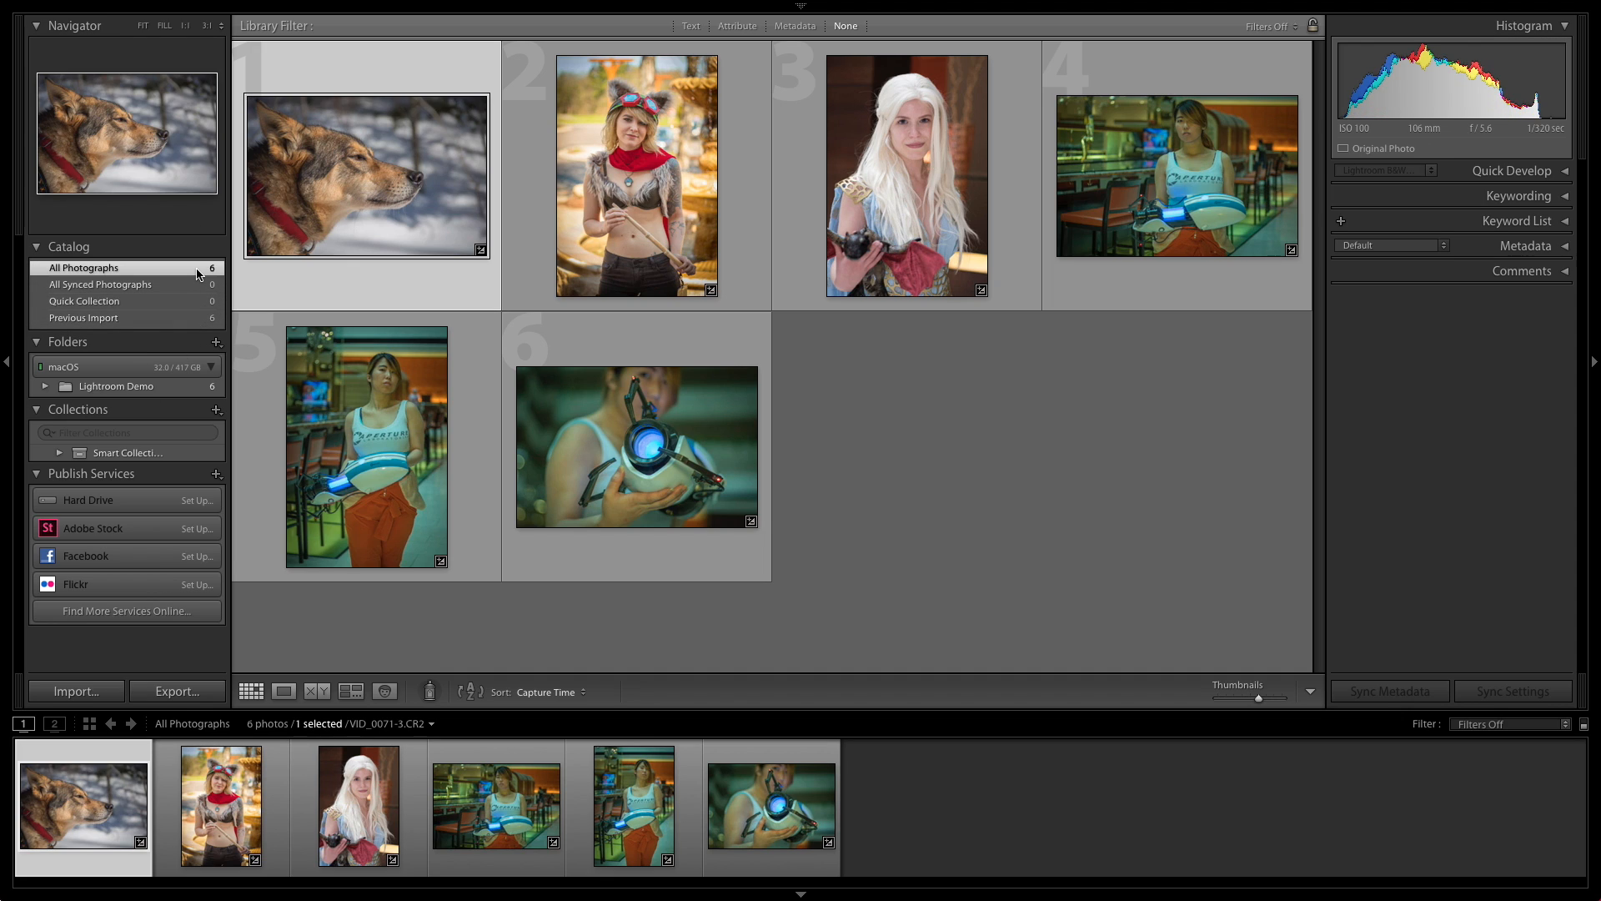
pyautogui.click(142, 389)
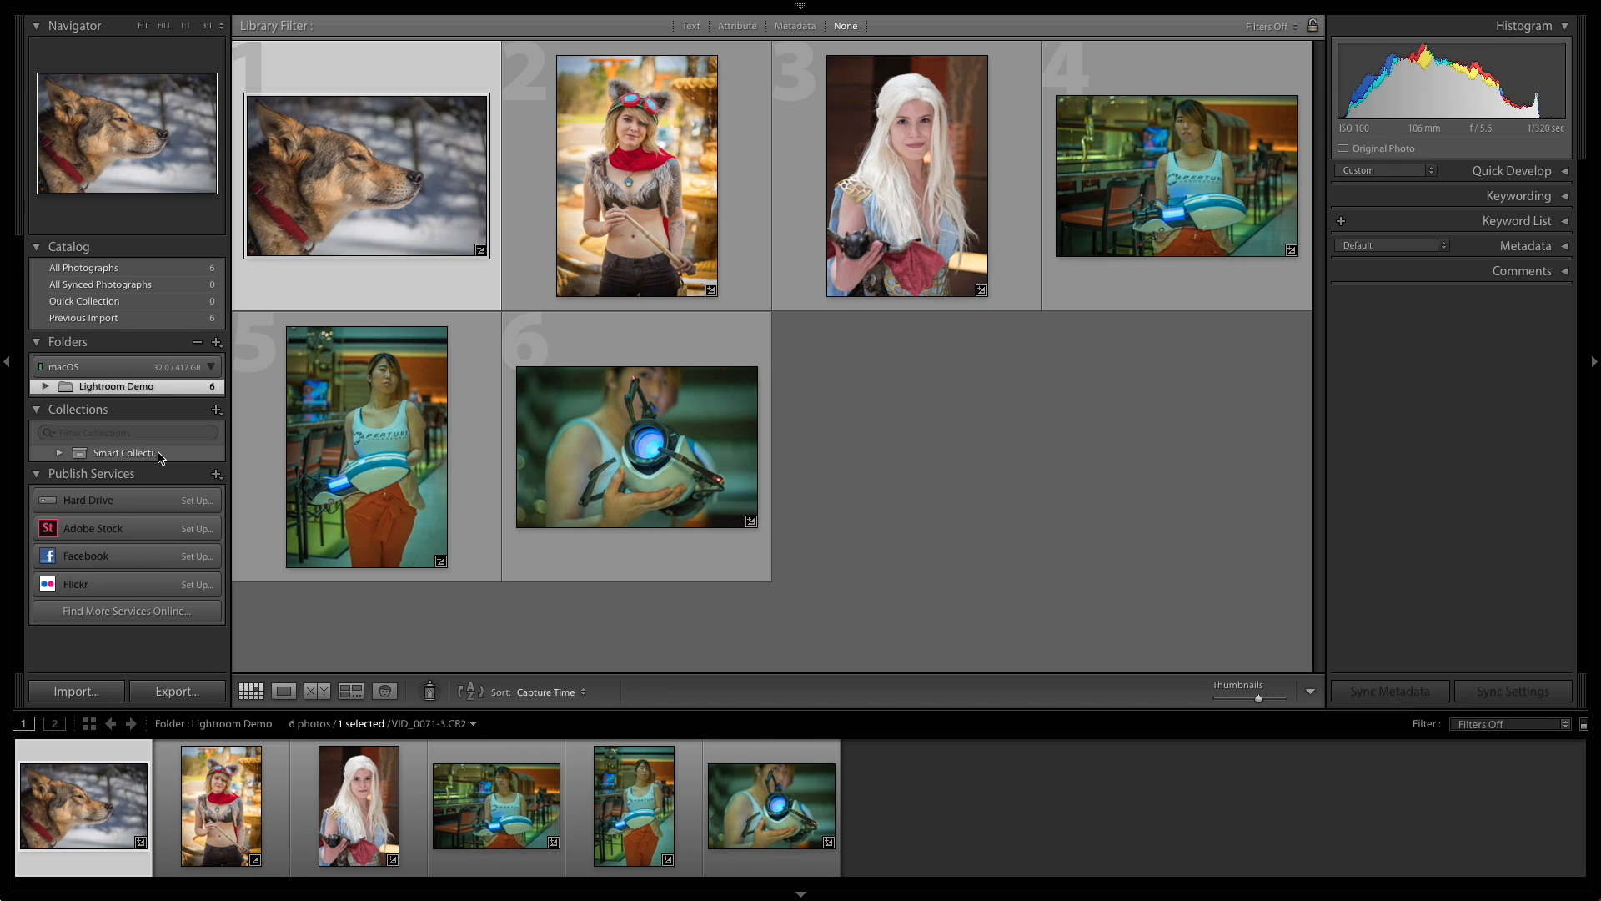
pyautogui.click(1112, 472)
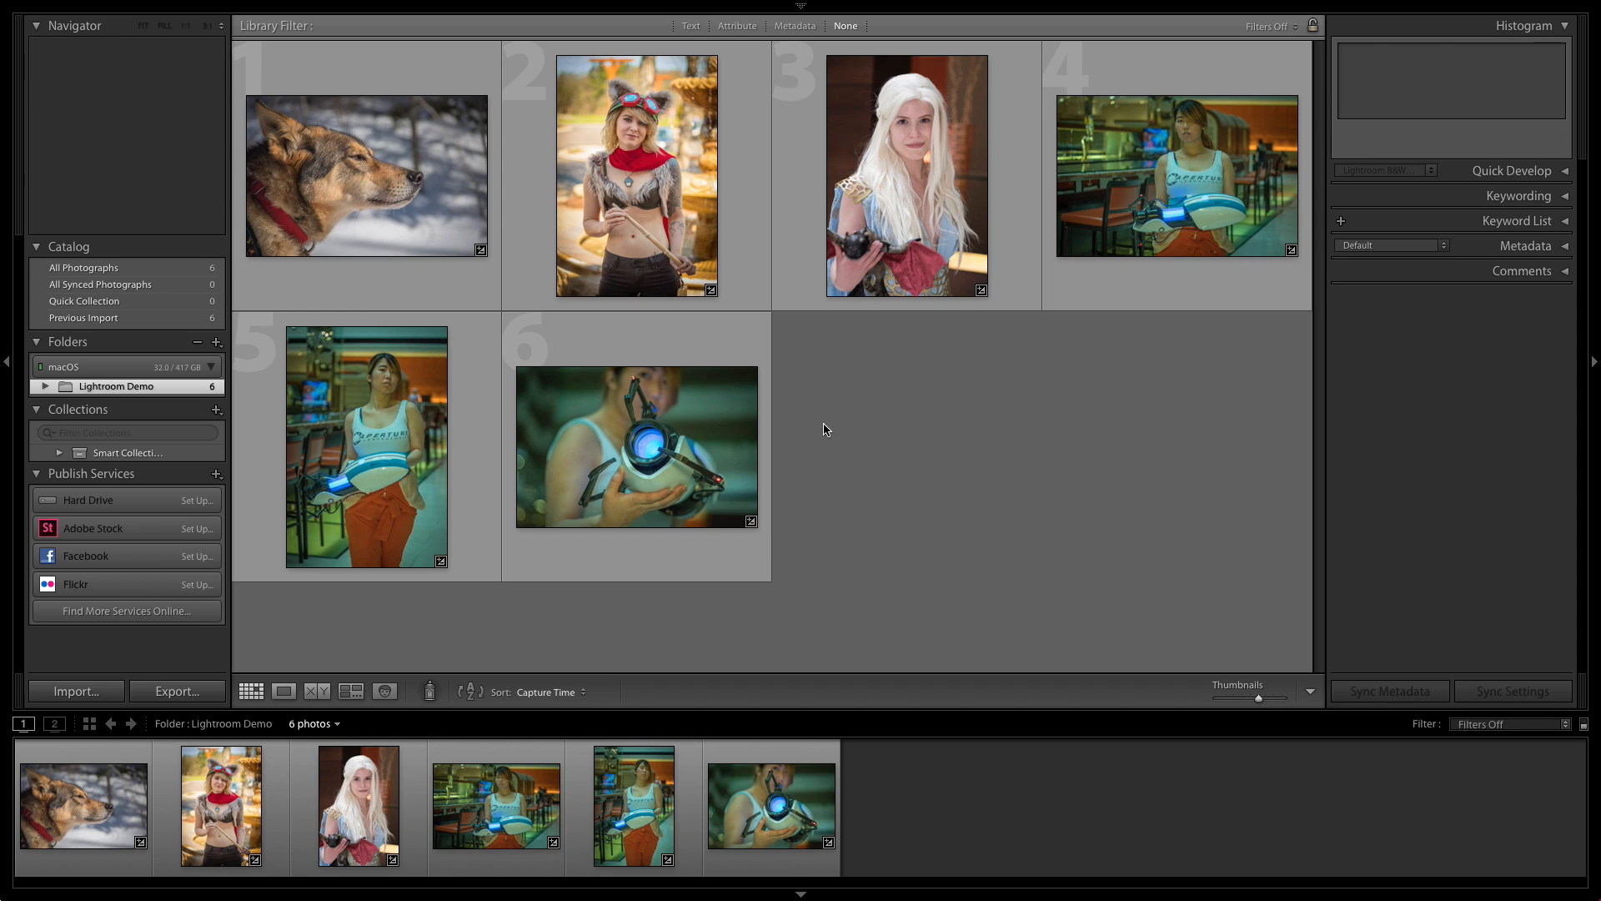
# Create a collection named Science, set it as the target collection, and return to all photographs.
pyautogui.click(217, 411)
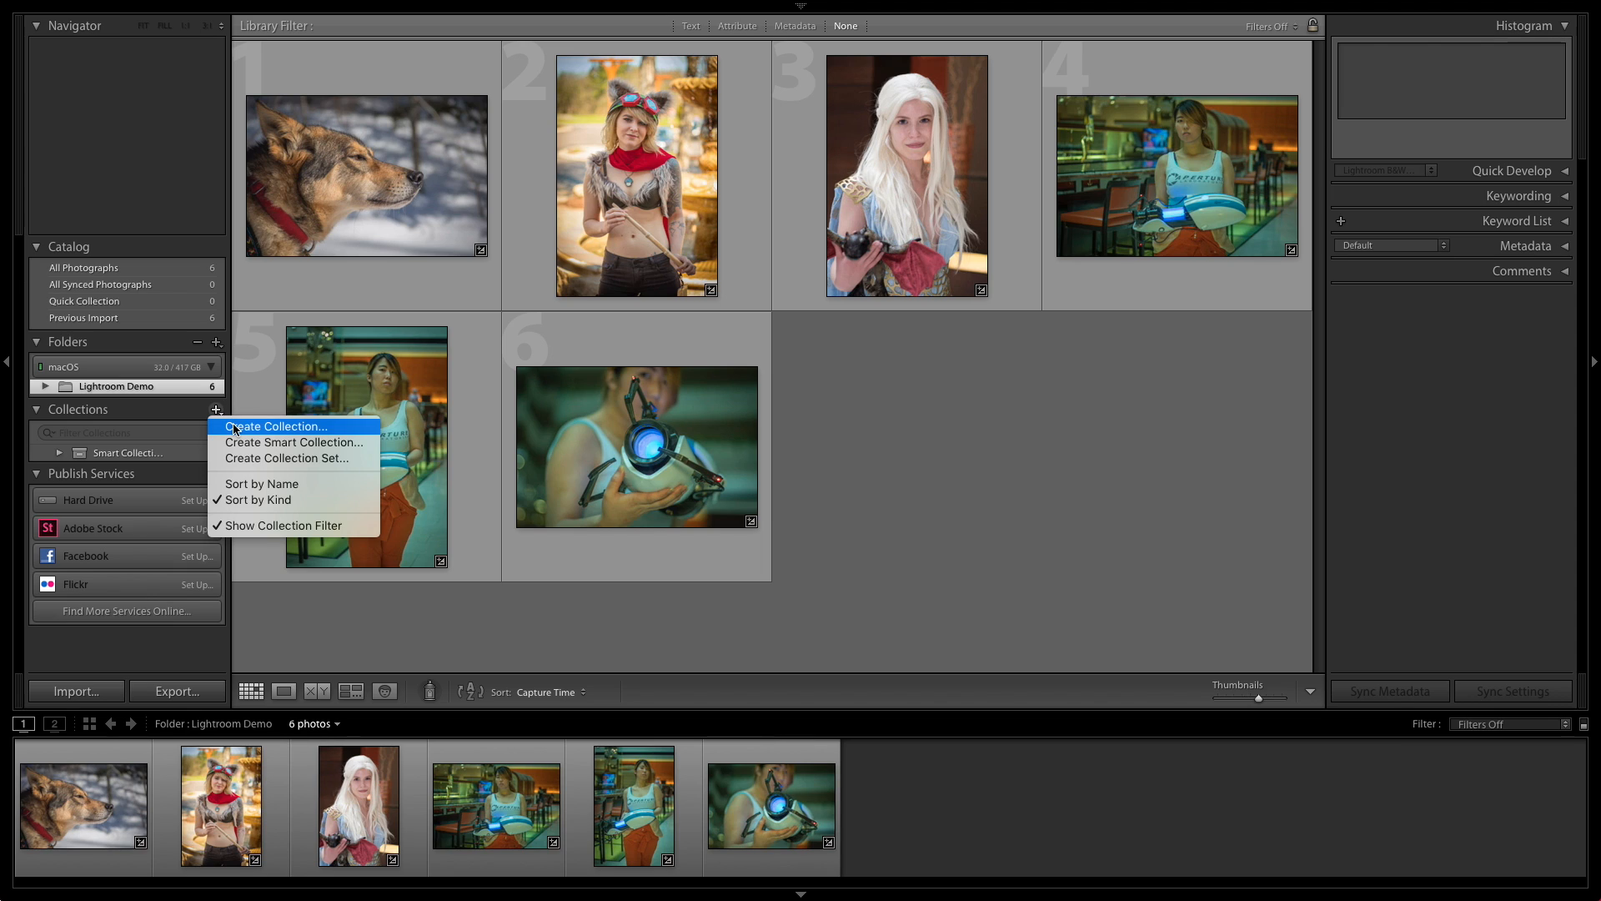
pyautogui.click(234, 429)
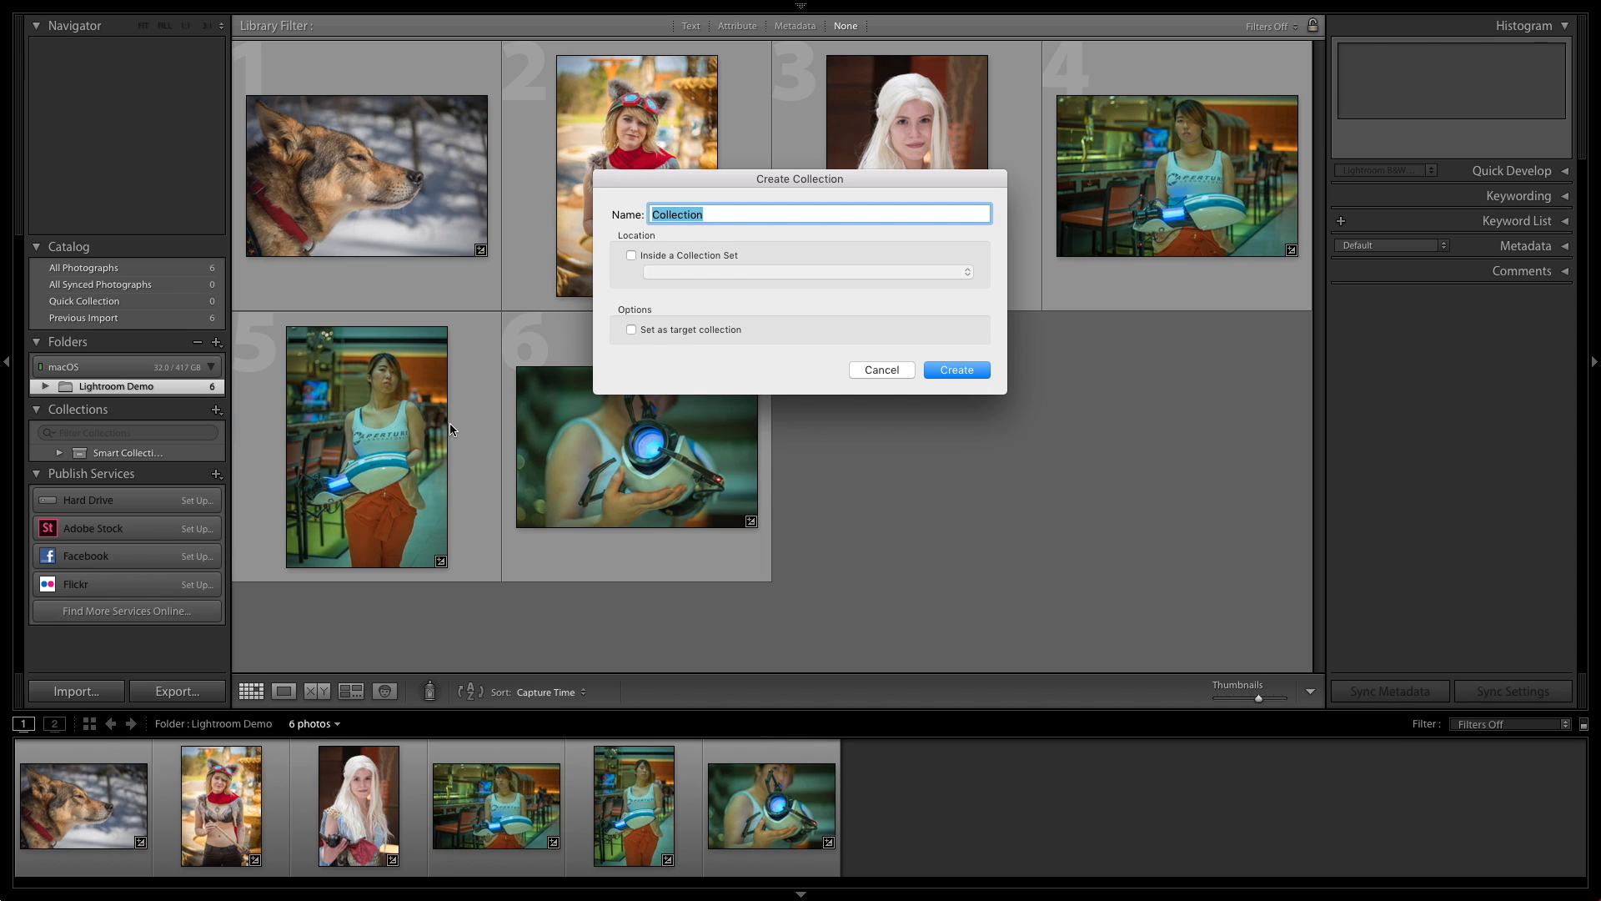
pyautogui.write('Science')
pyautogui.click(717, 332)
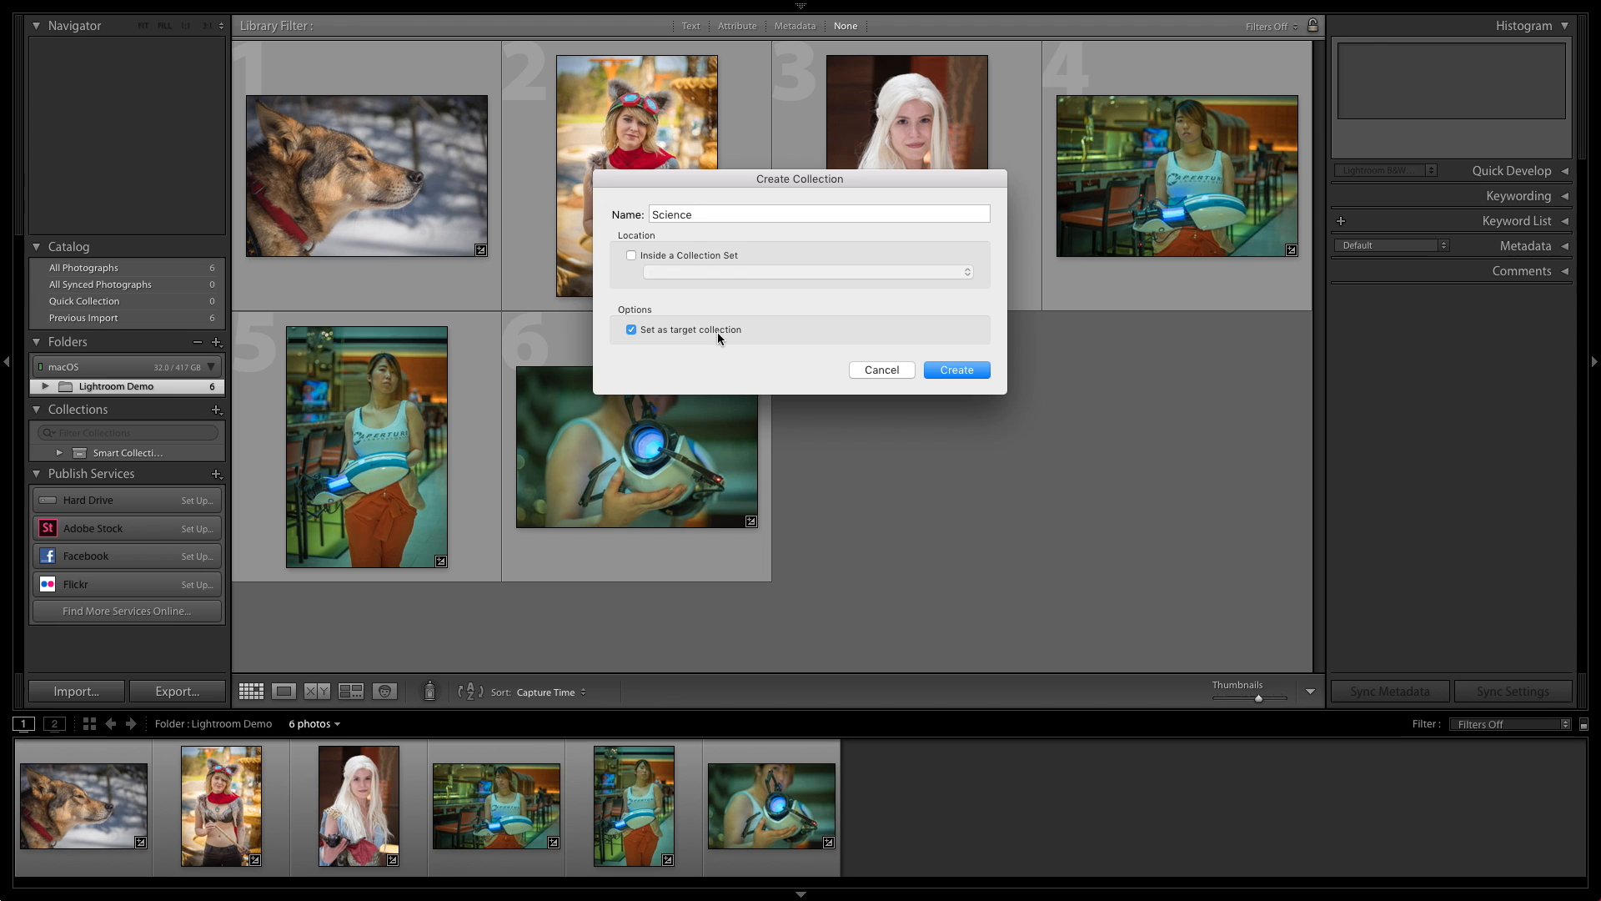
pyautogui.click(950, 372)
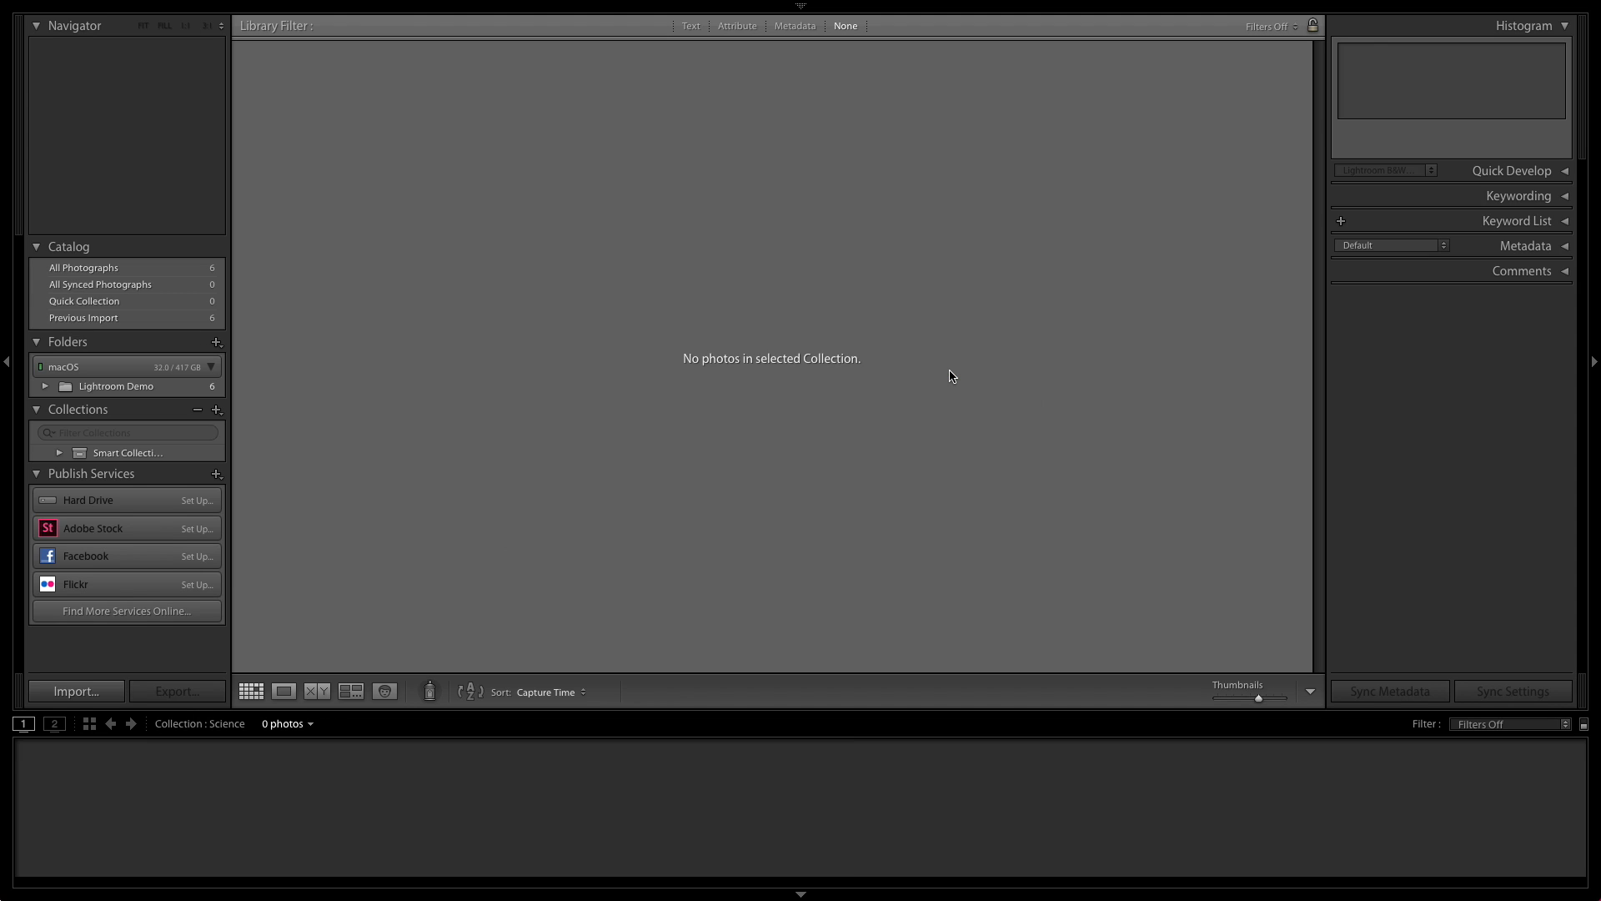
pyautogui.click(131, 275)
pyautogui.click(1145, 401)
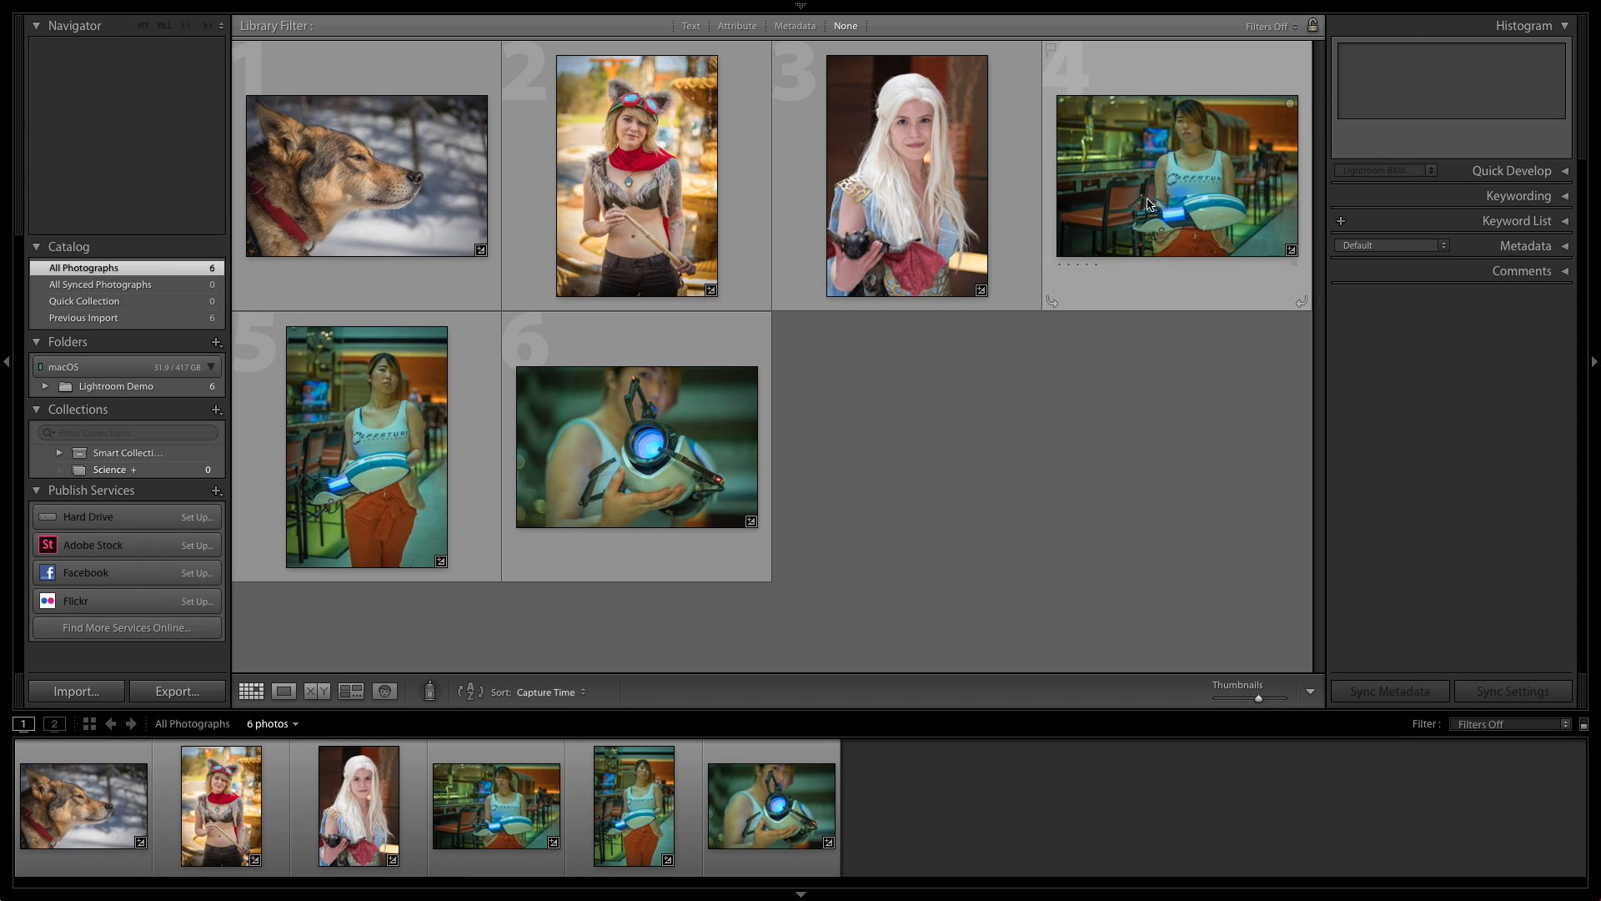
# Try to add VID_0244.CR2 to the Science collection from the grid.
pyautogui.click(1151, 233)
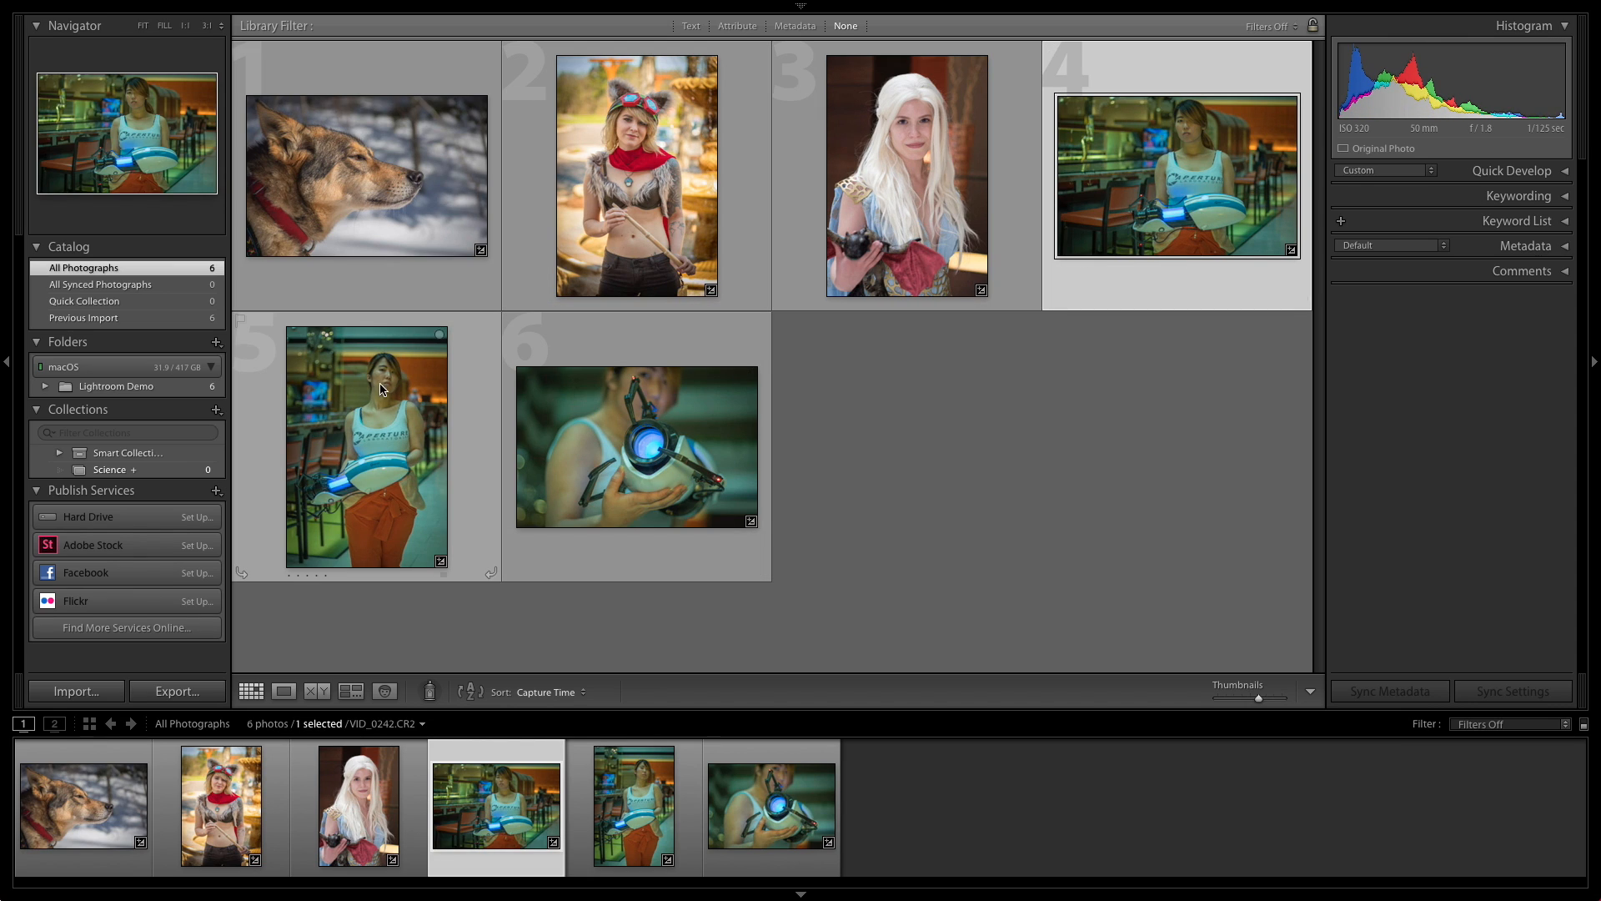
pyautogui.press('Right')
pyautogui.press('Right')
pyautogui.click(1191, 190)
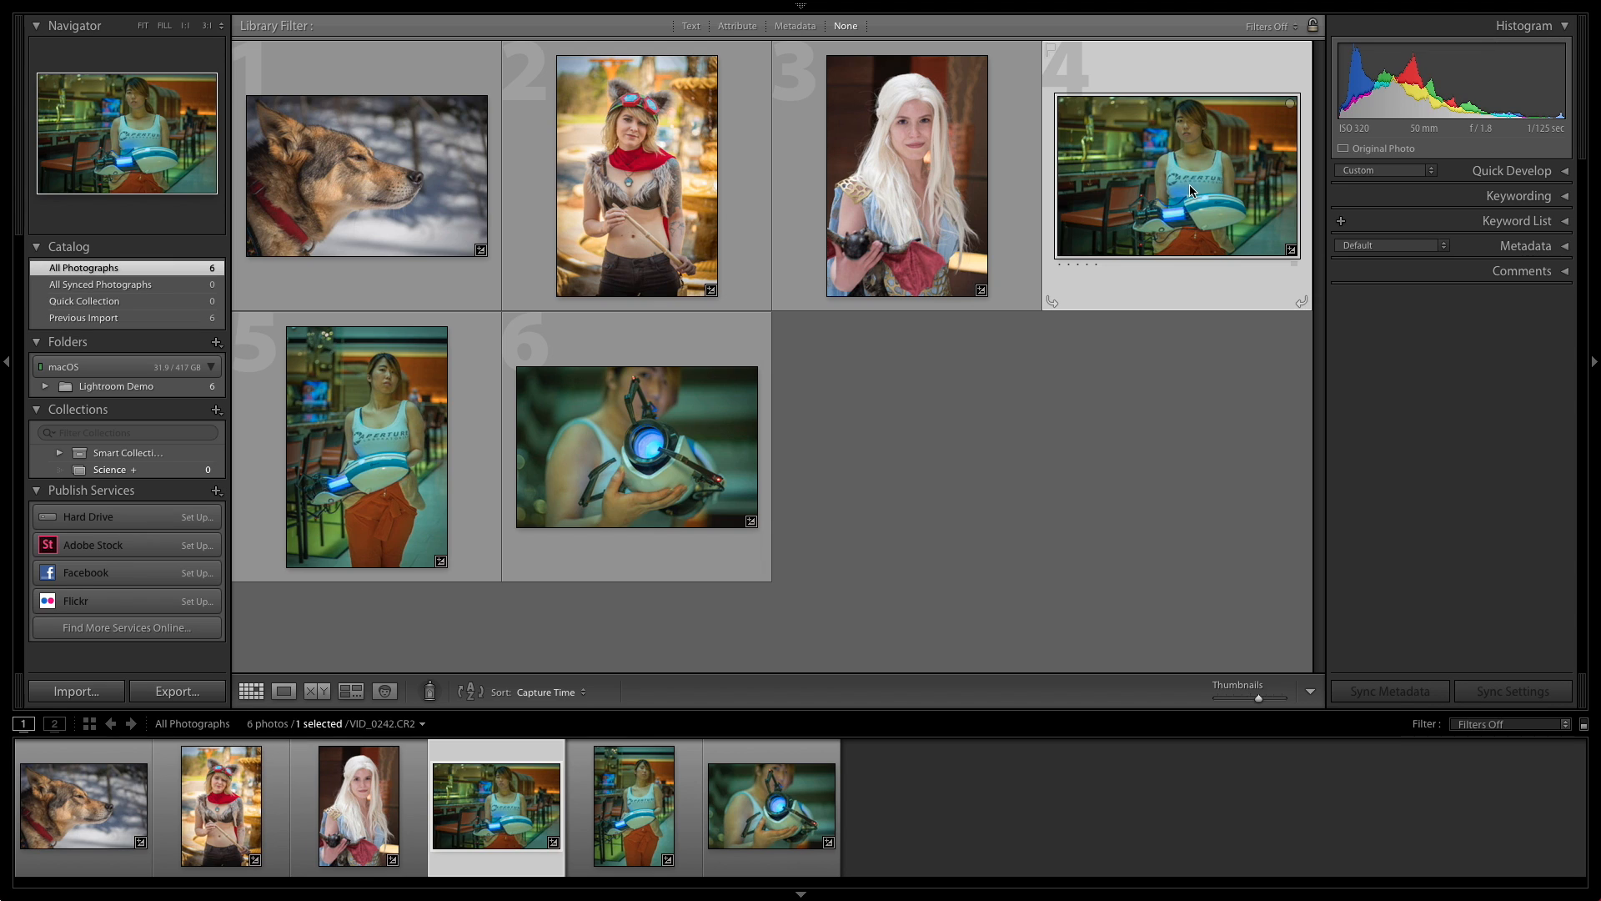
pyautogui.click(411, 456)
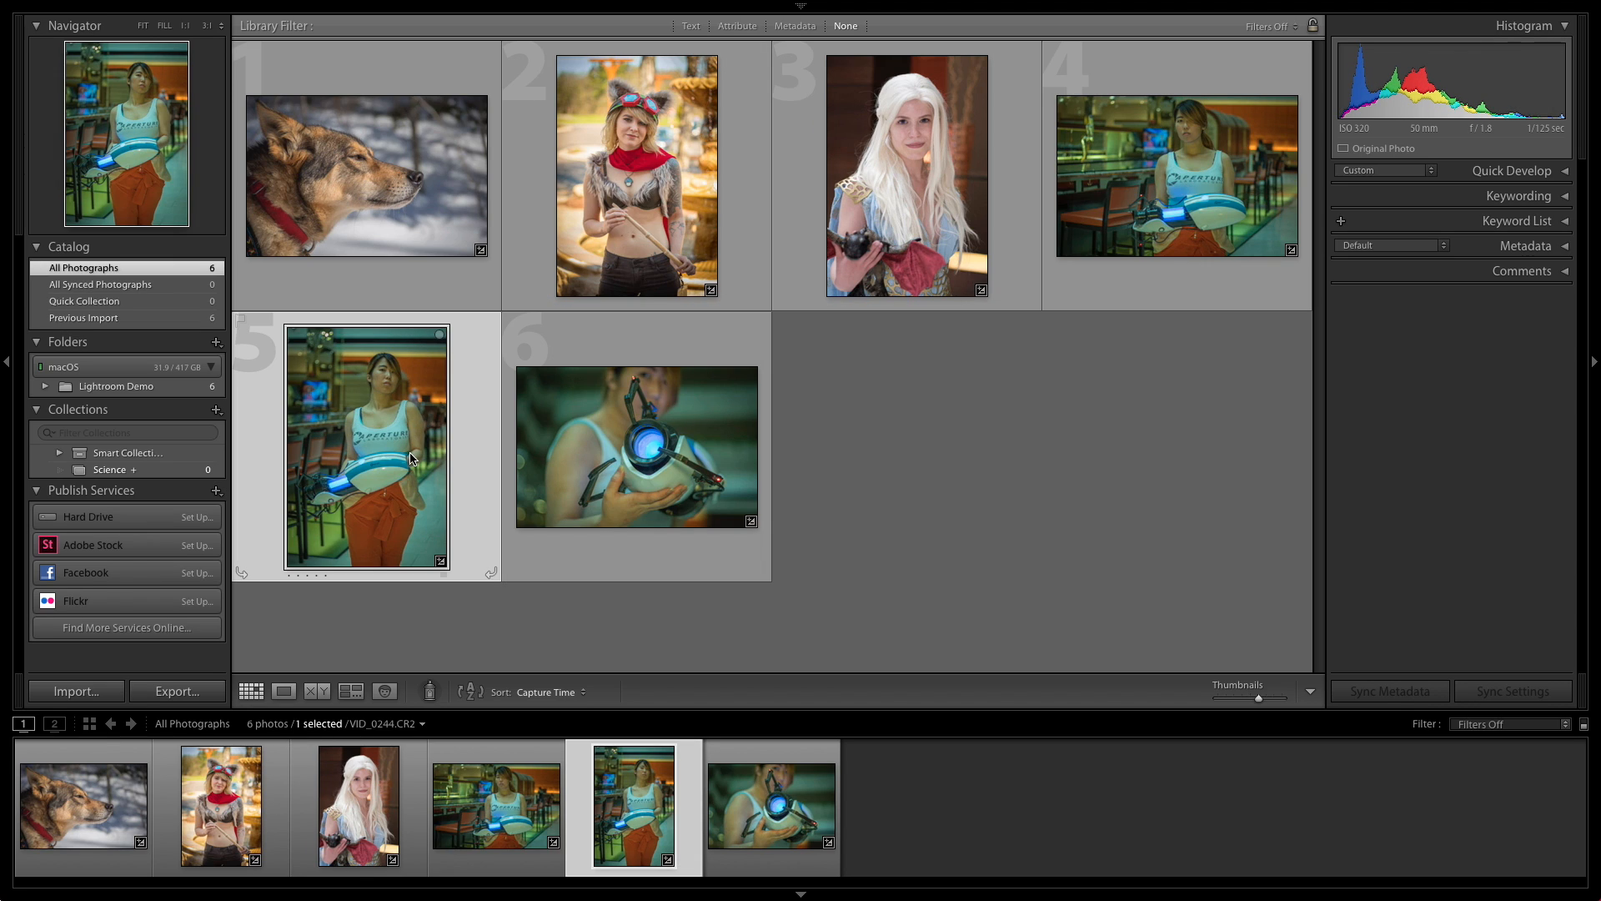
pyautogui.moveTo(409, 454); pyautogui.dragTo(115, 470)
# Add VID_0242.CR2, VID_0244.CR2 and VID_0246.CR2 to the target collection Science one by one.
pyautogui.click(1236, 221)
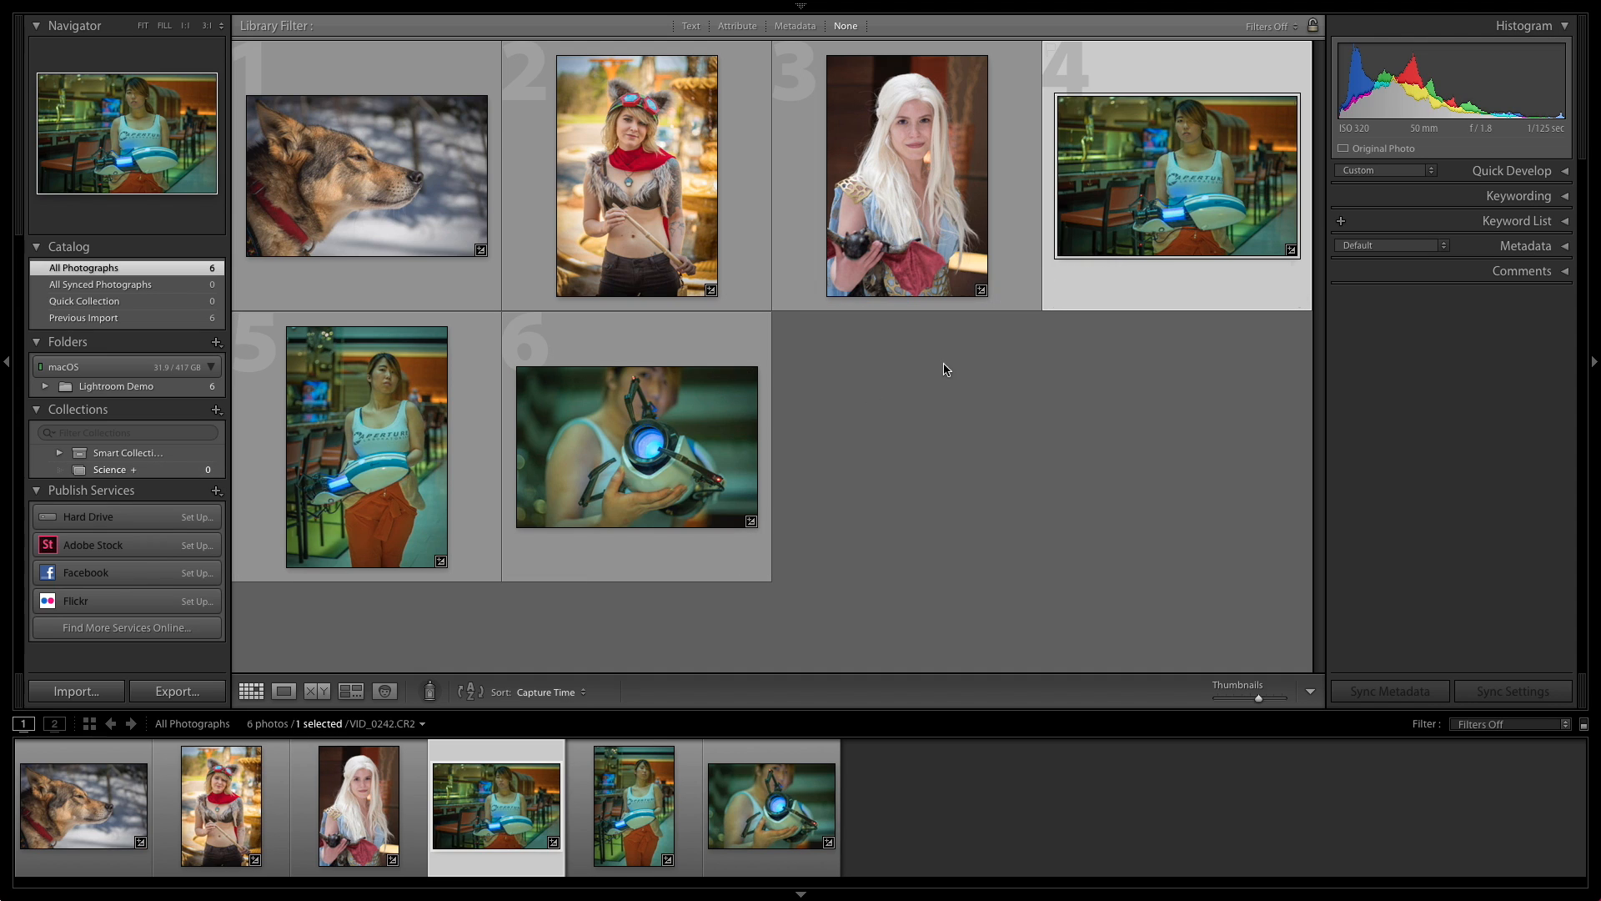
pyautogui.press('b')
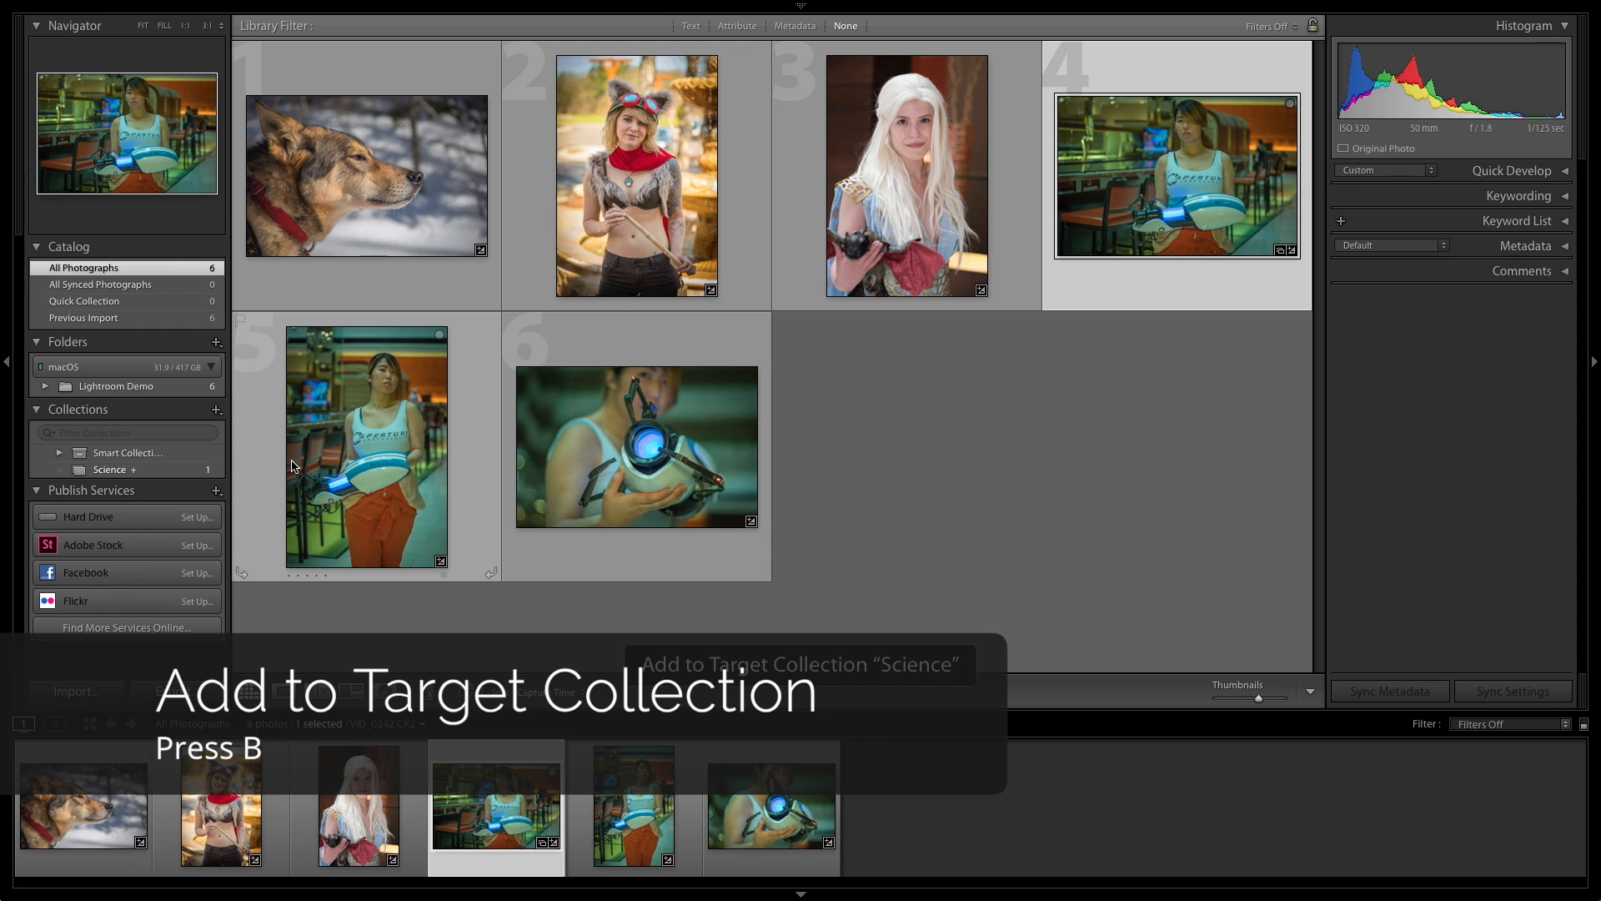
pyautogui.click(396, 444)
pyautogui.press('b')
pyautogui.click(691, 453)
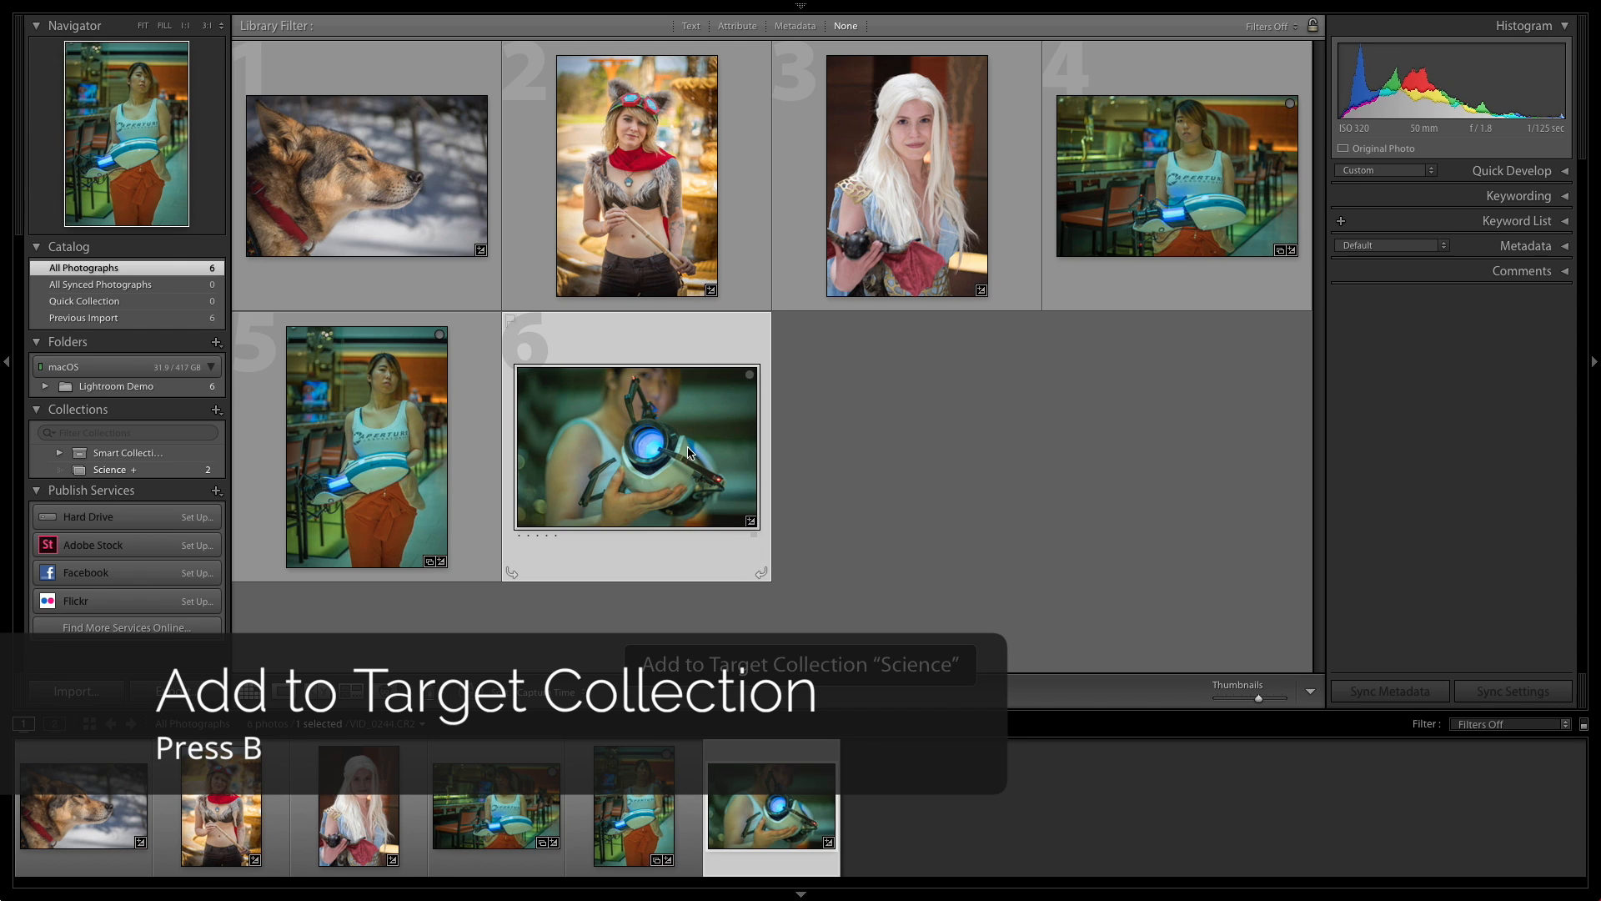
pyautogui.press('b')
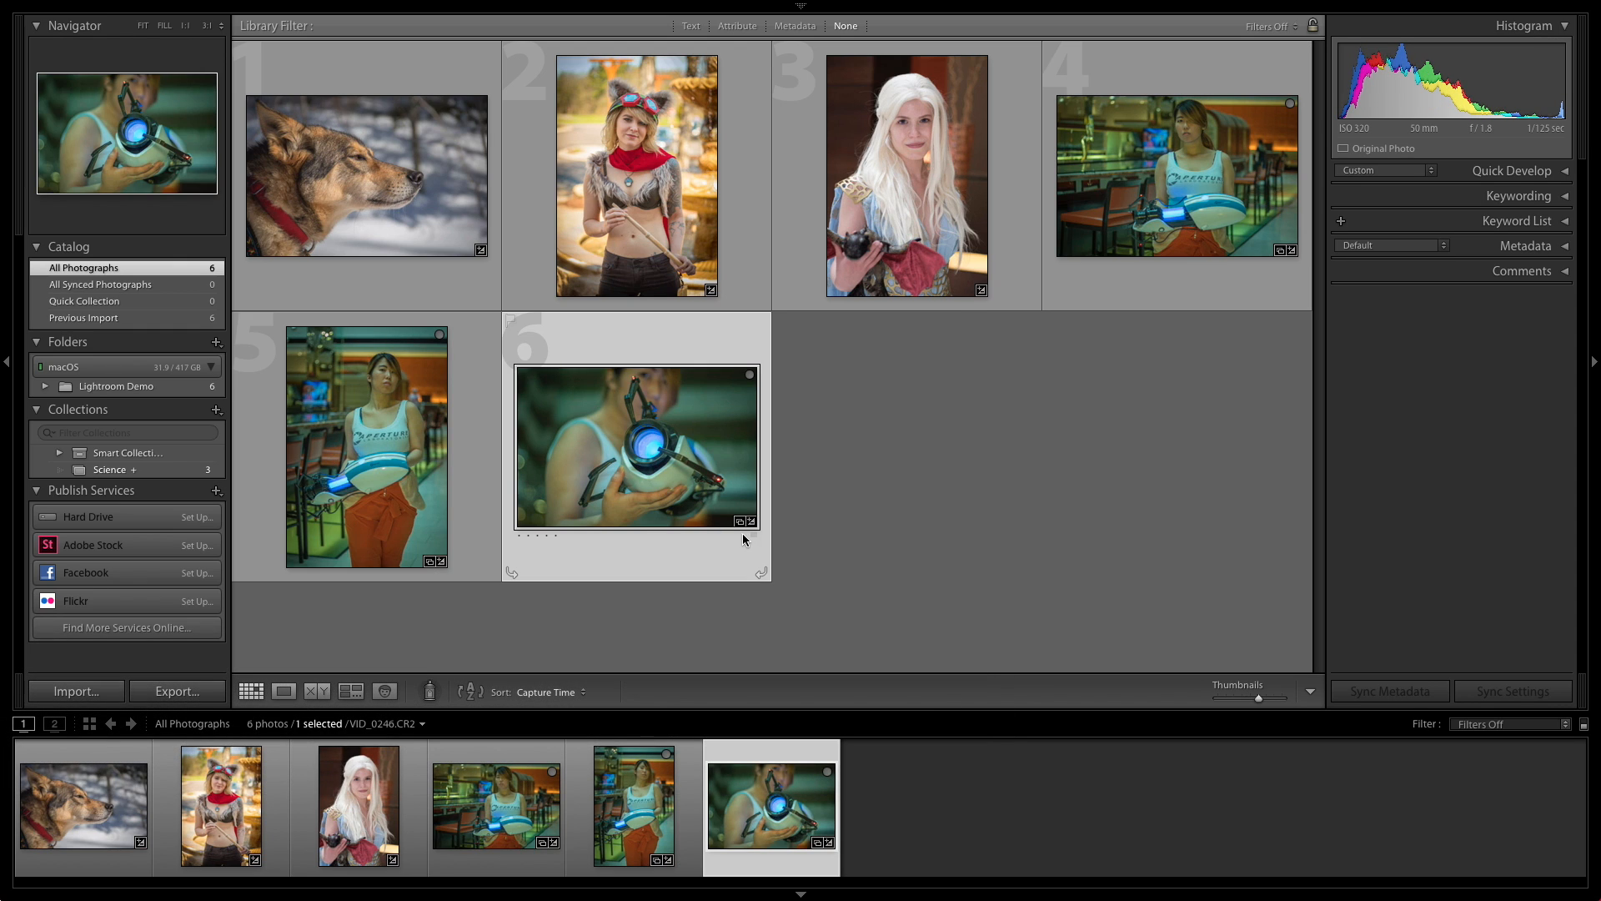
# Remove VID_0246.CR2 from the Science target collection and add it back several times.
pyautogui.press('b')
pyautogui.press('b')
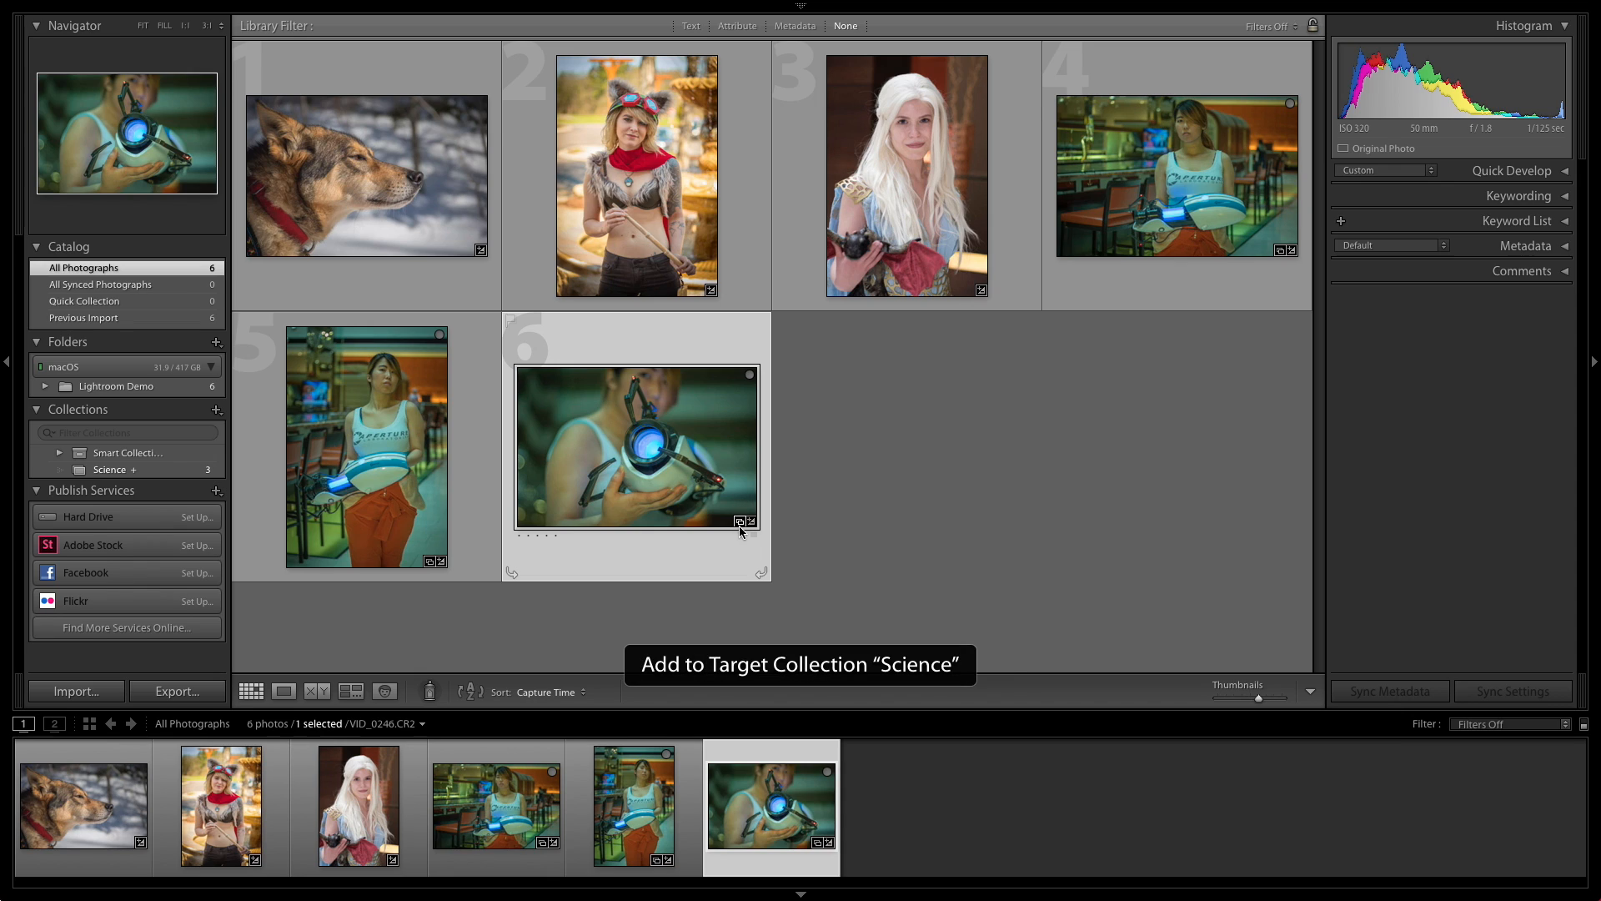
pyautogui.press('b')
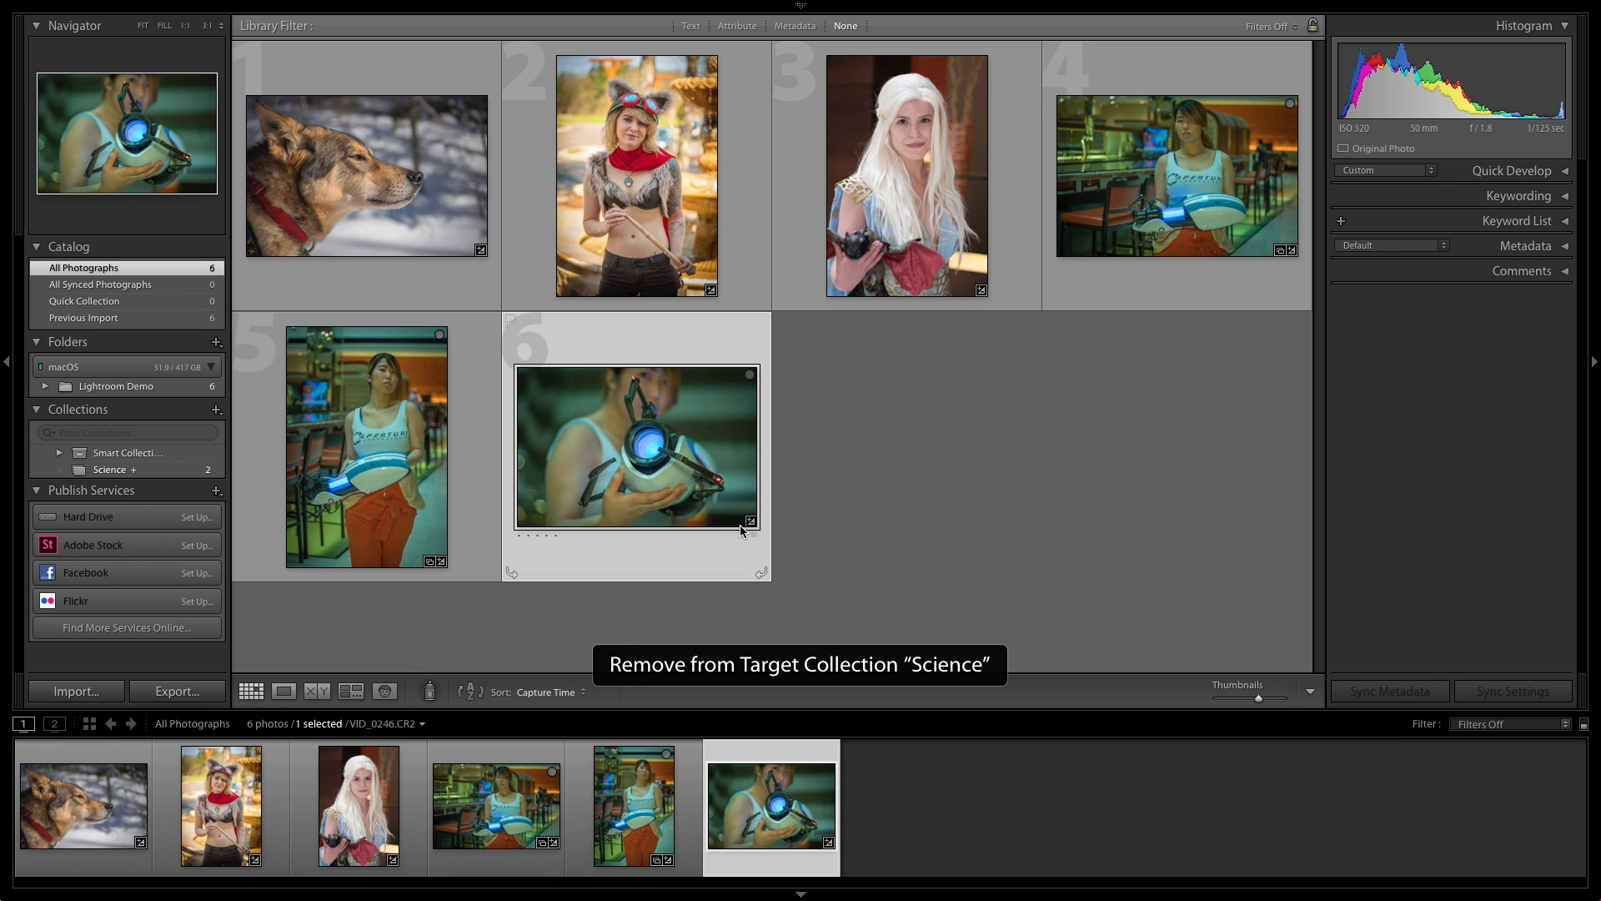
pyautogui.press('b')
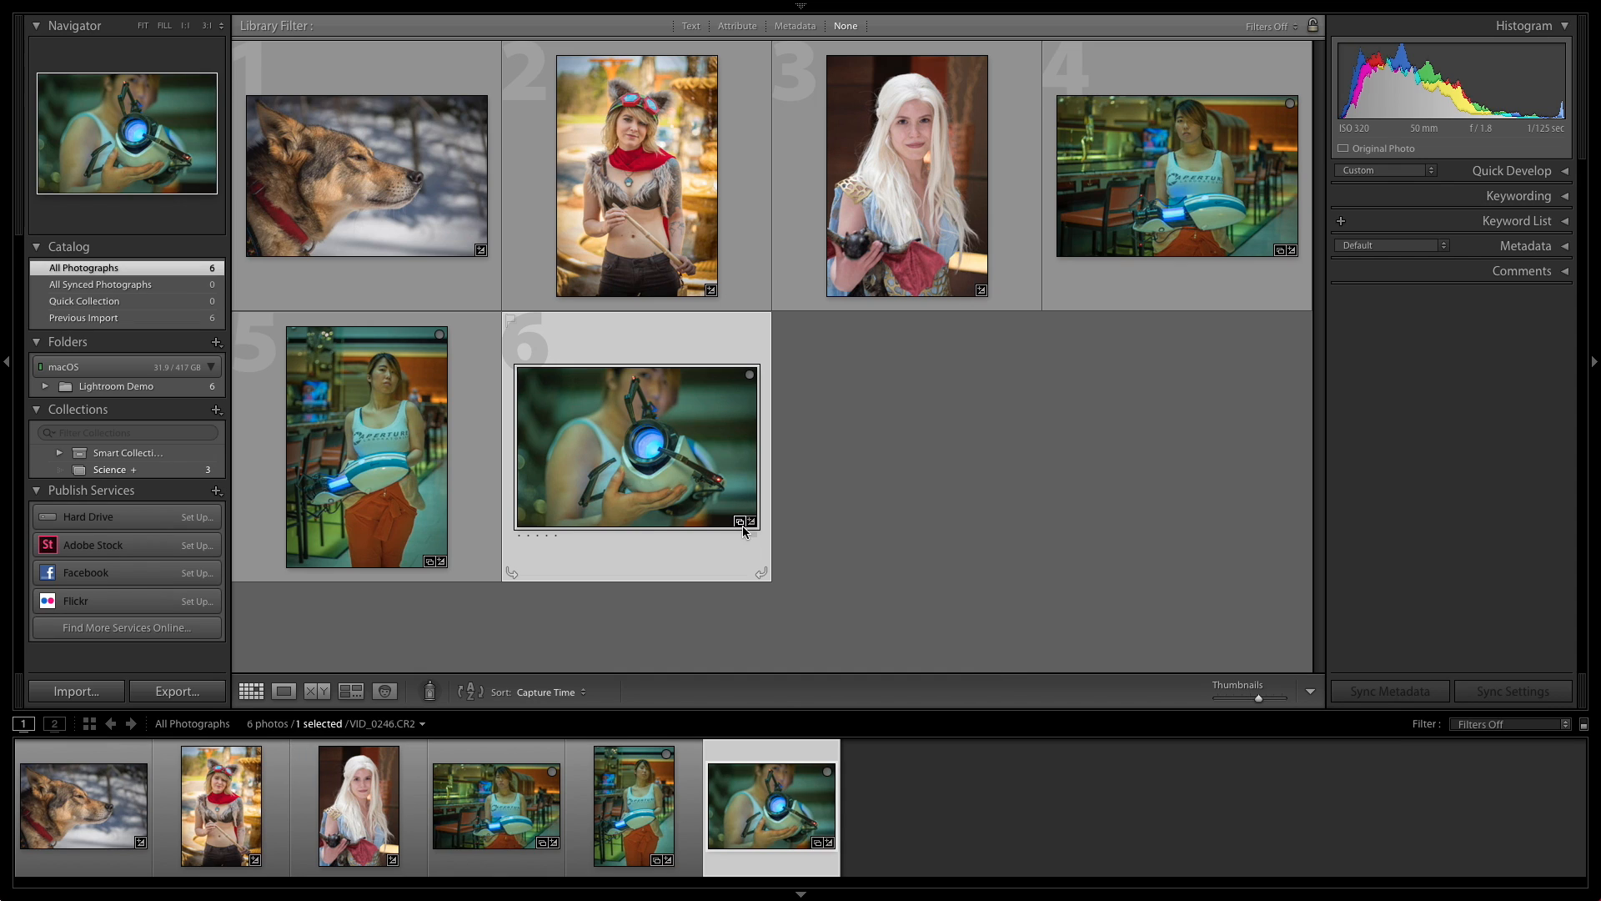
pyautogui.press('b')
pyautogui.press('b')
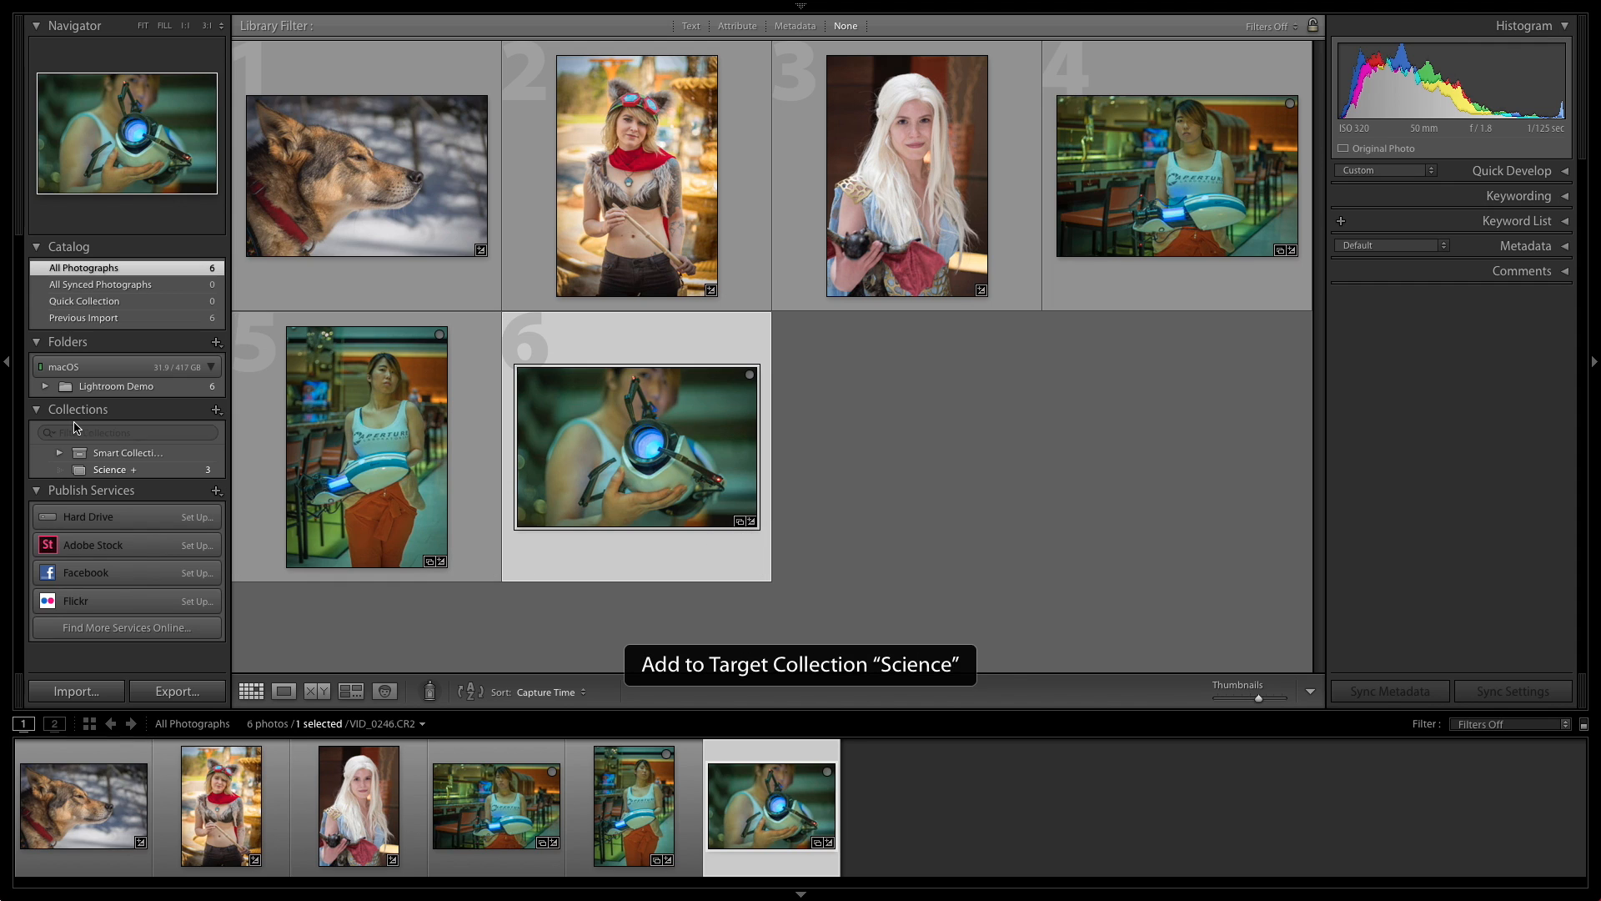
# Open the Science target collection and compare its first two photos, VID_0242.CR2 and VID_0244.CR2, side by side.
pyautogui.press('super+b')
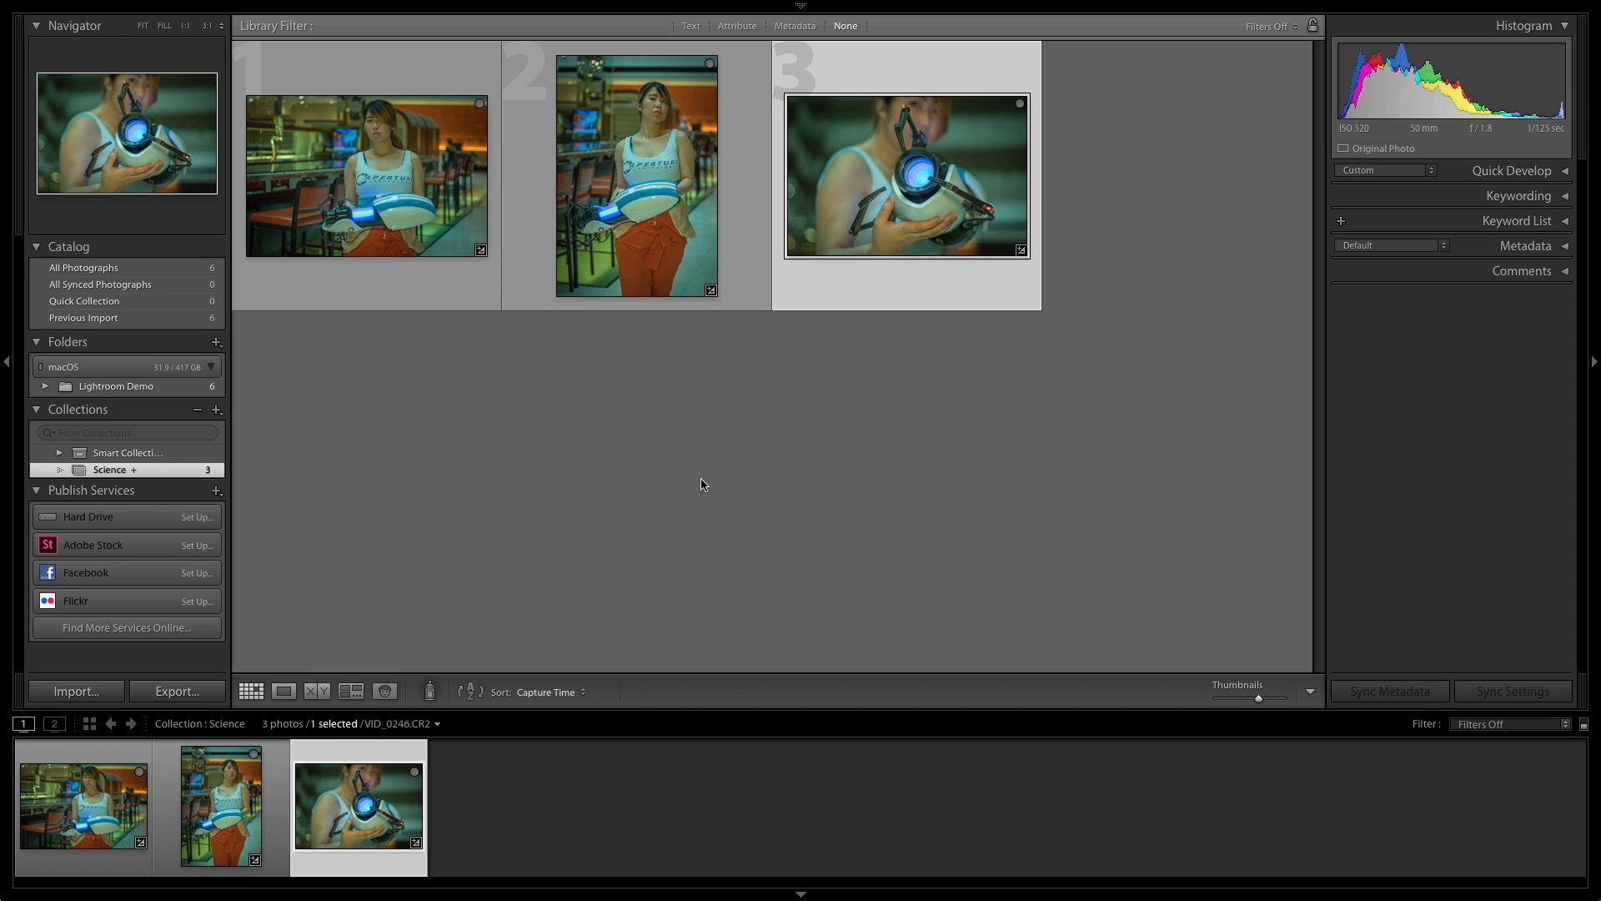
pyautogui.click(663, 571)
pyautogui.click(441, 295)
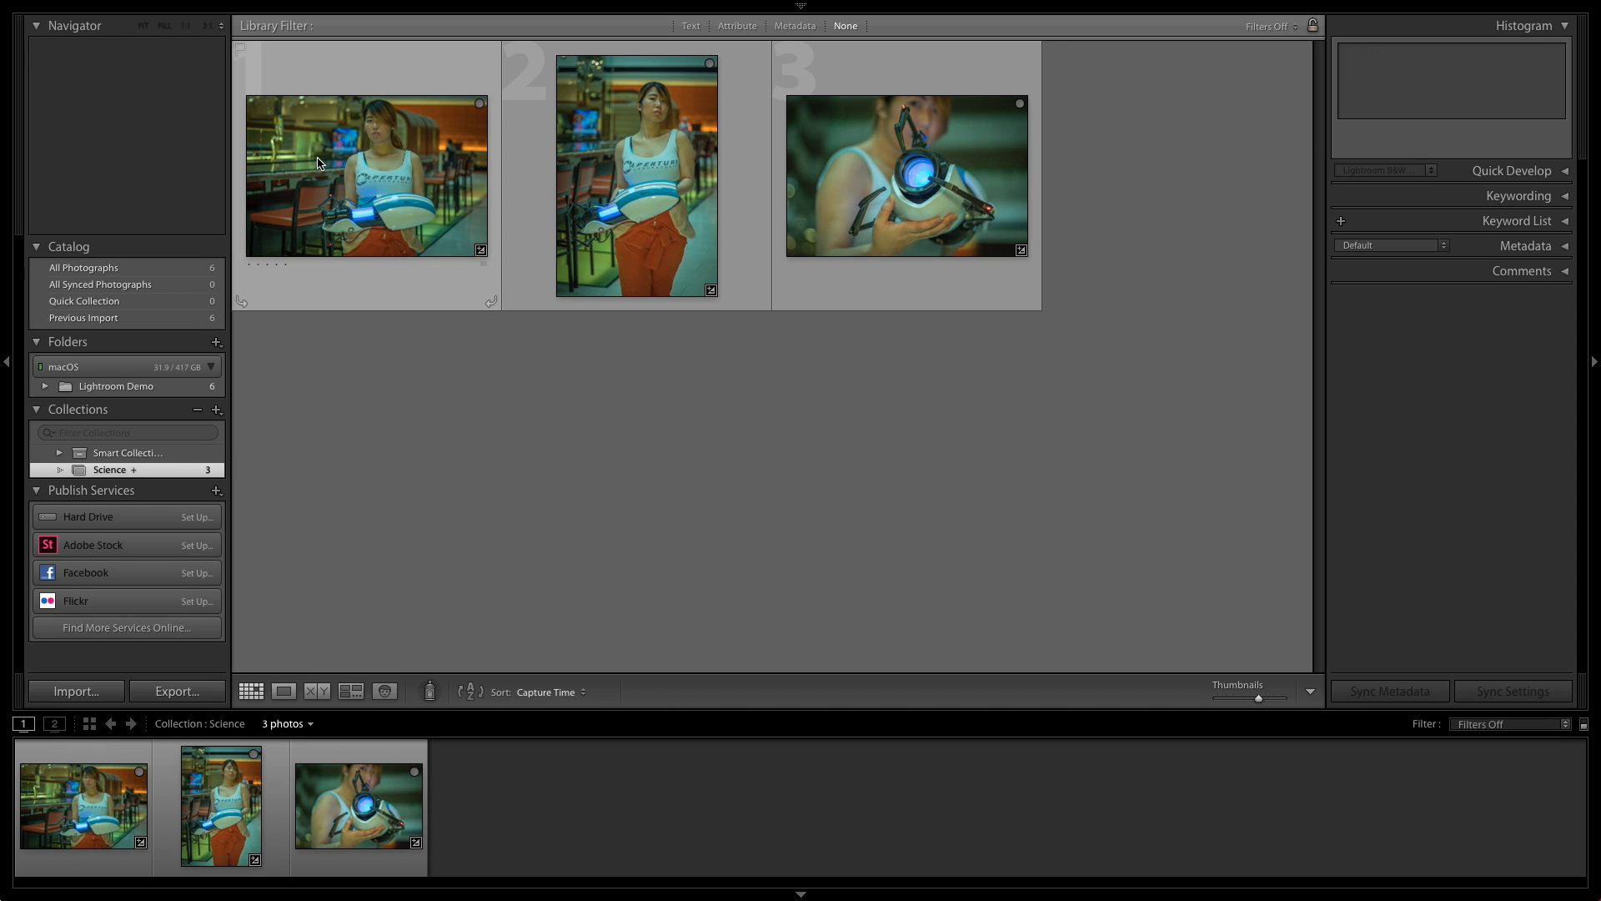
pyautogui.keyDown('super'); pyautogui.click(663, 183); pyautogui.keyUp('super')
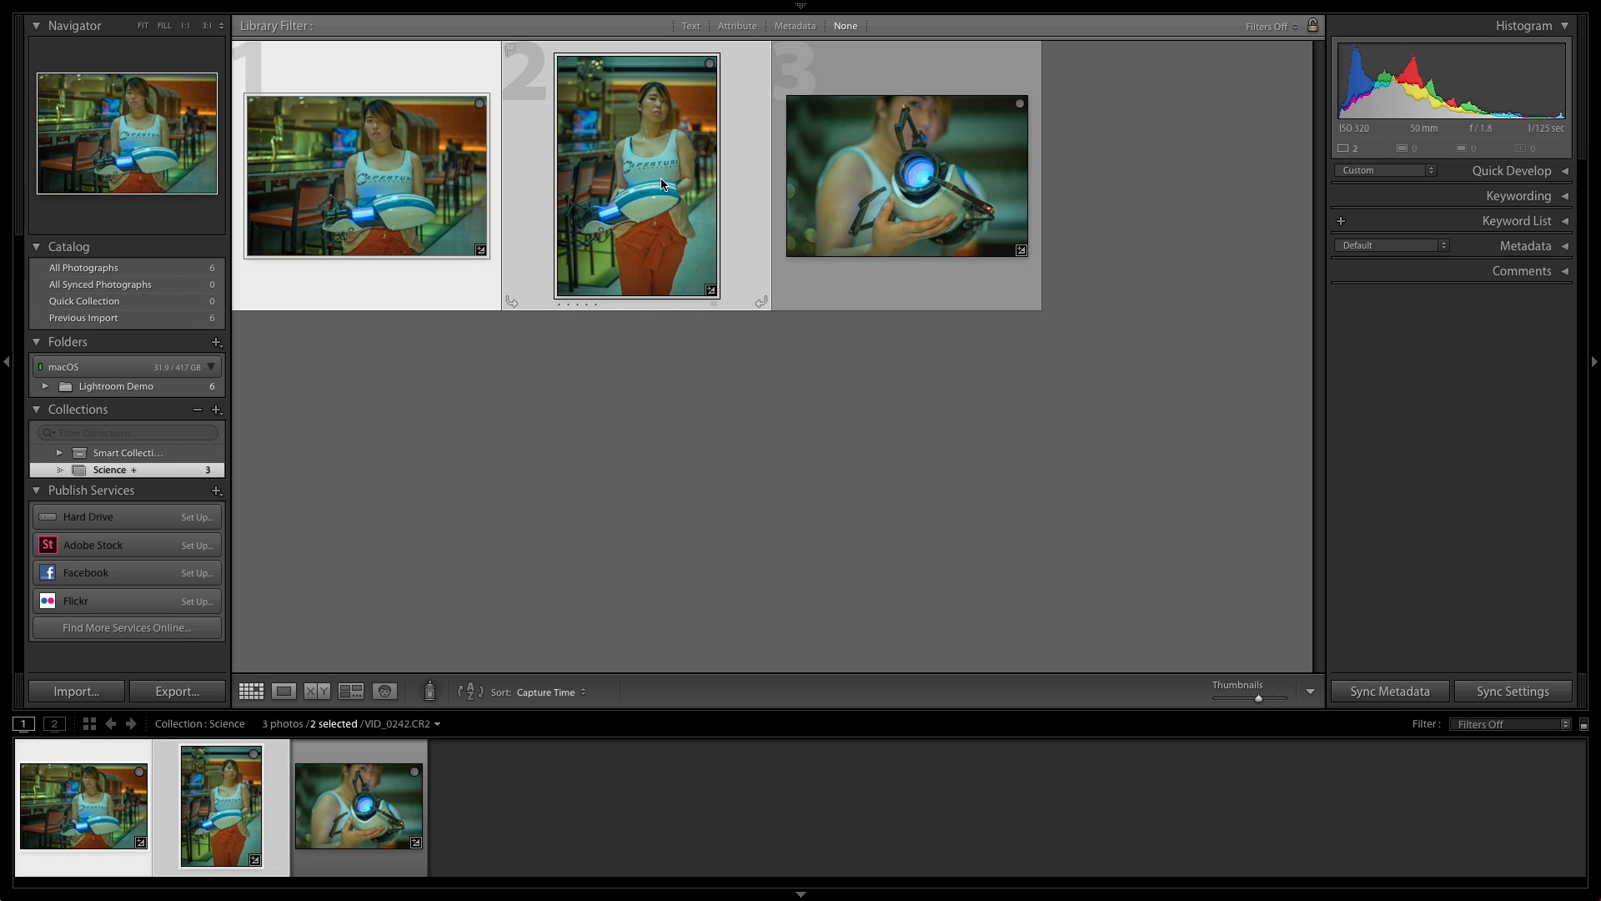
pyautogui.press('c')
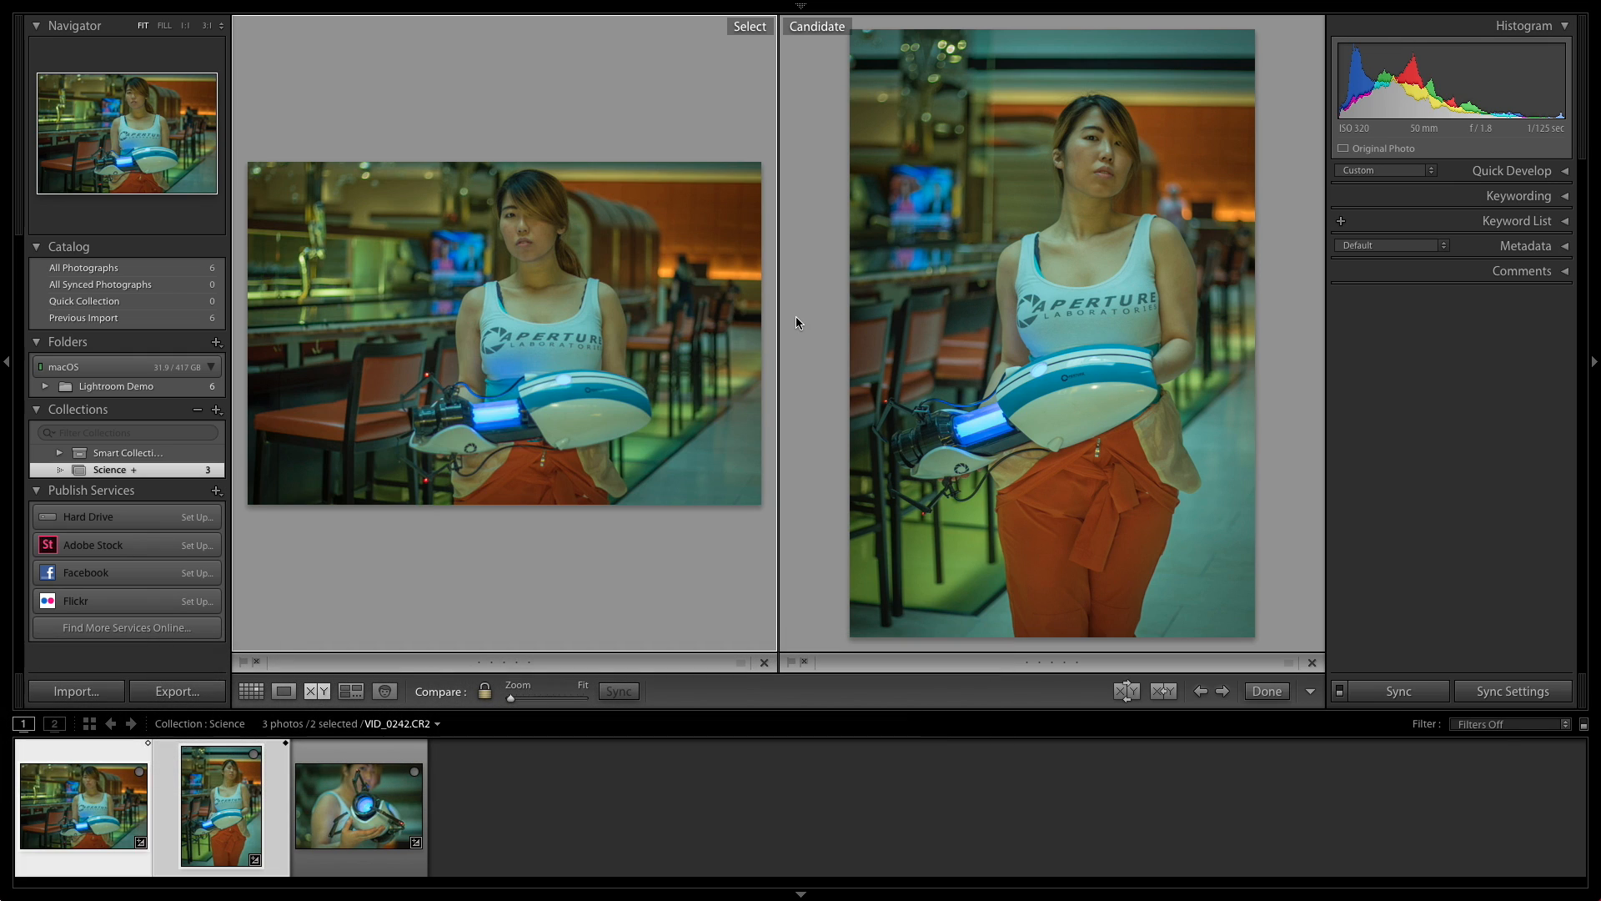
# Switch between Loupe and Compare views of VID_0242.CR2, and return to the grid with no photo selected.
pyautogui.press('e')
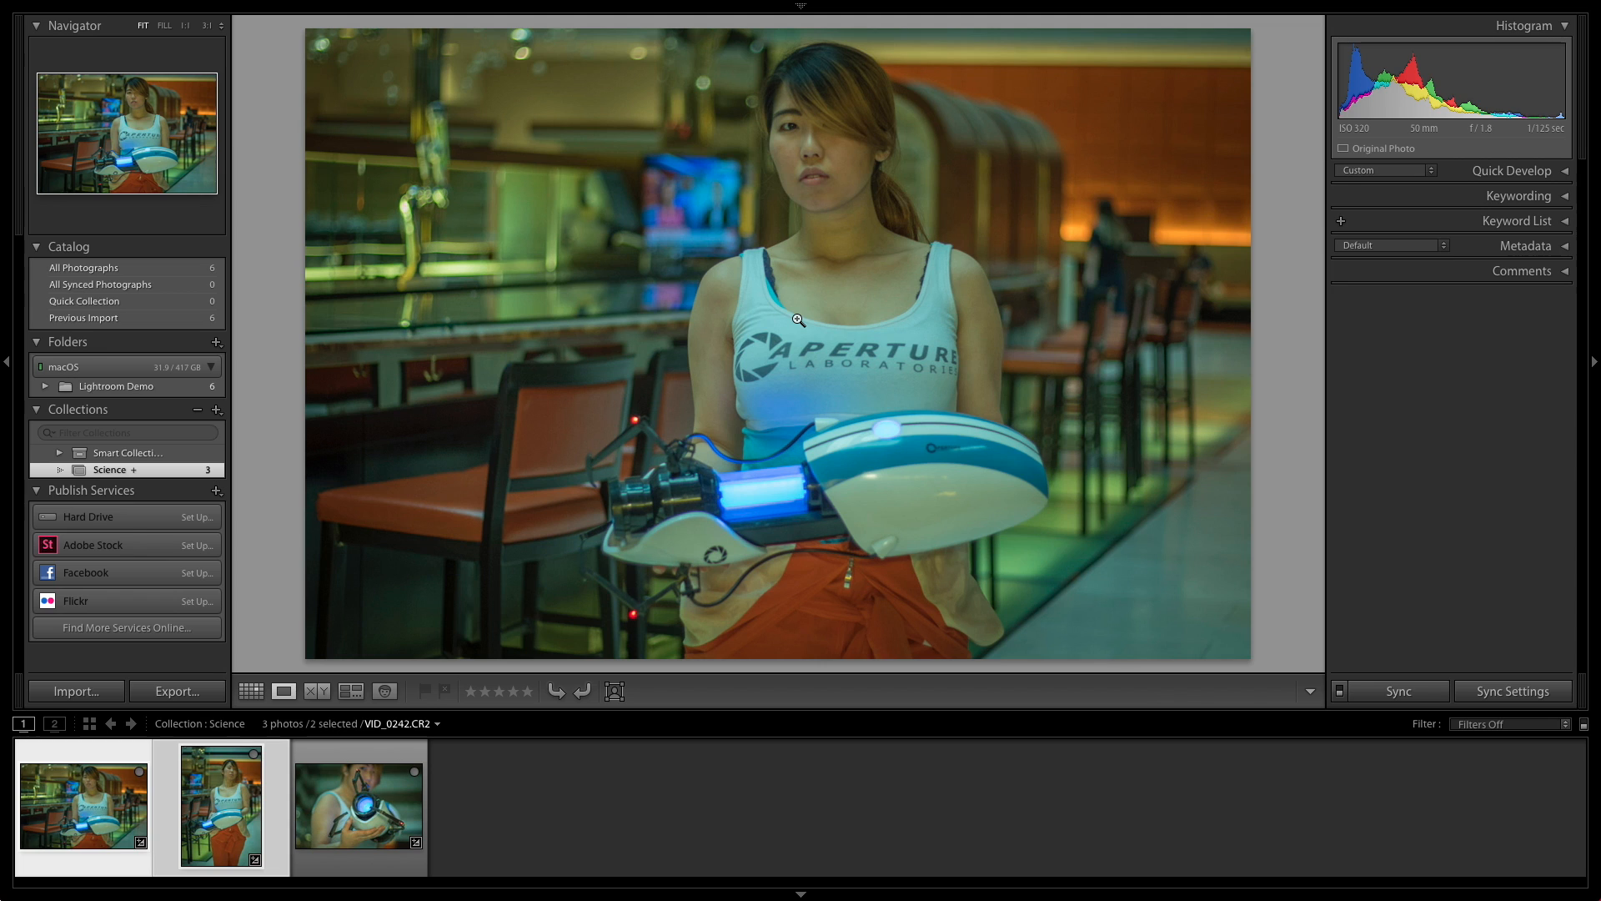
pyautogui.press('c')
pyautogui.press('e')
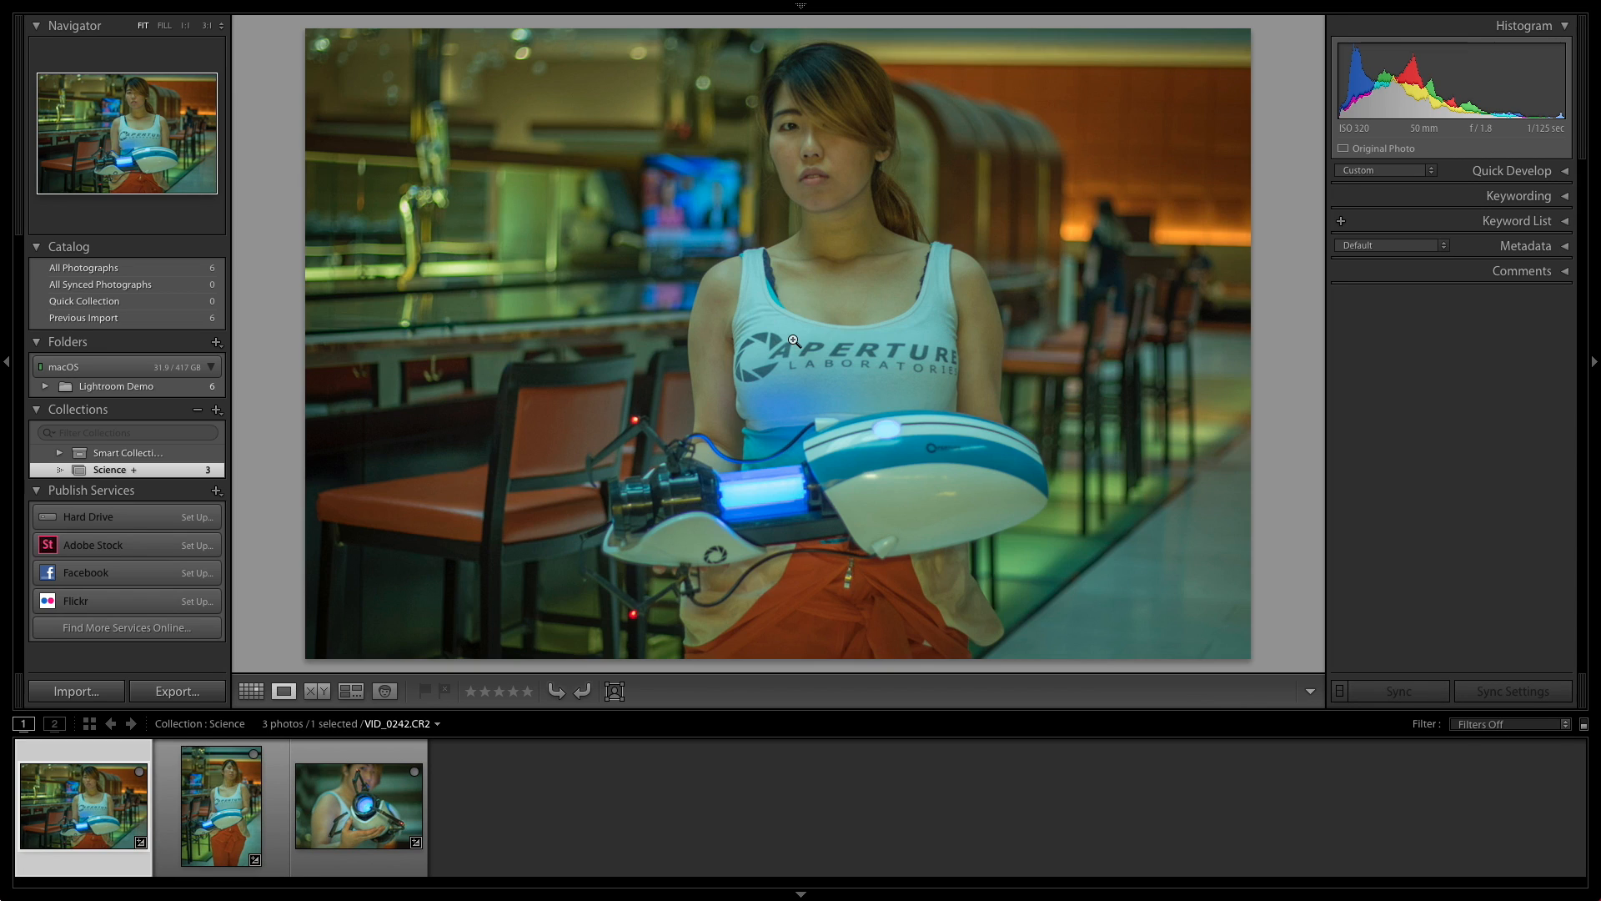
pyautogui.press('g')
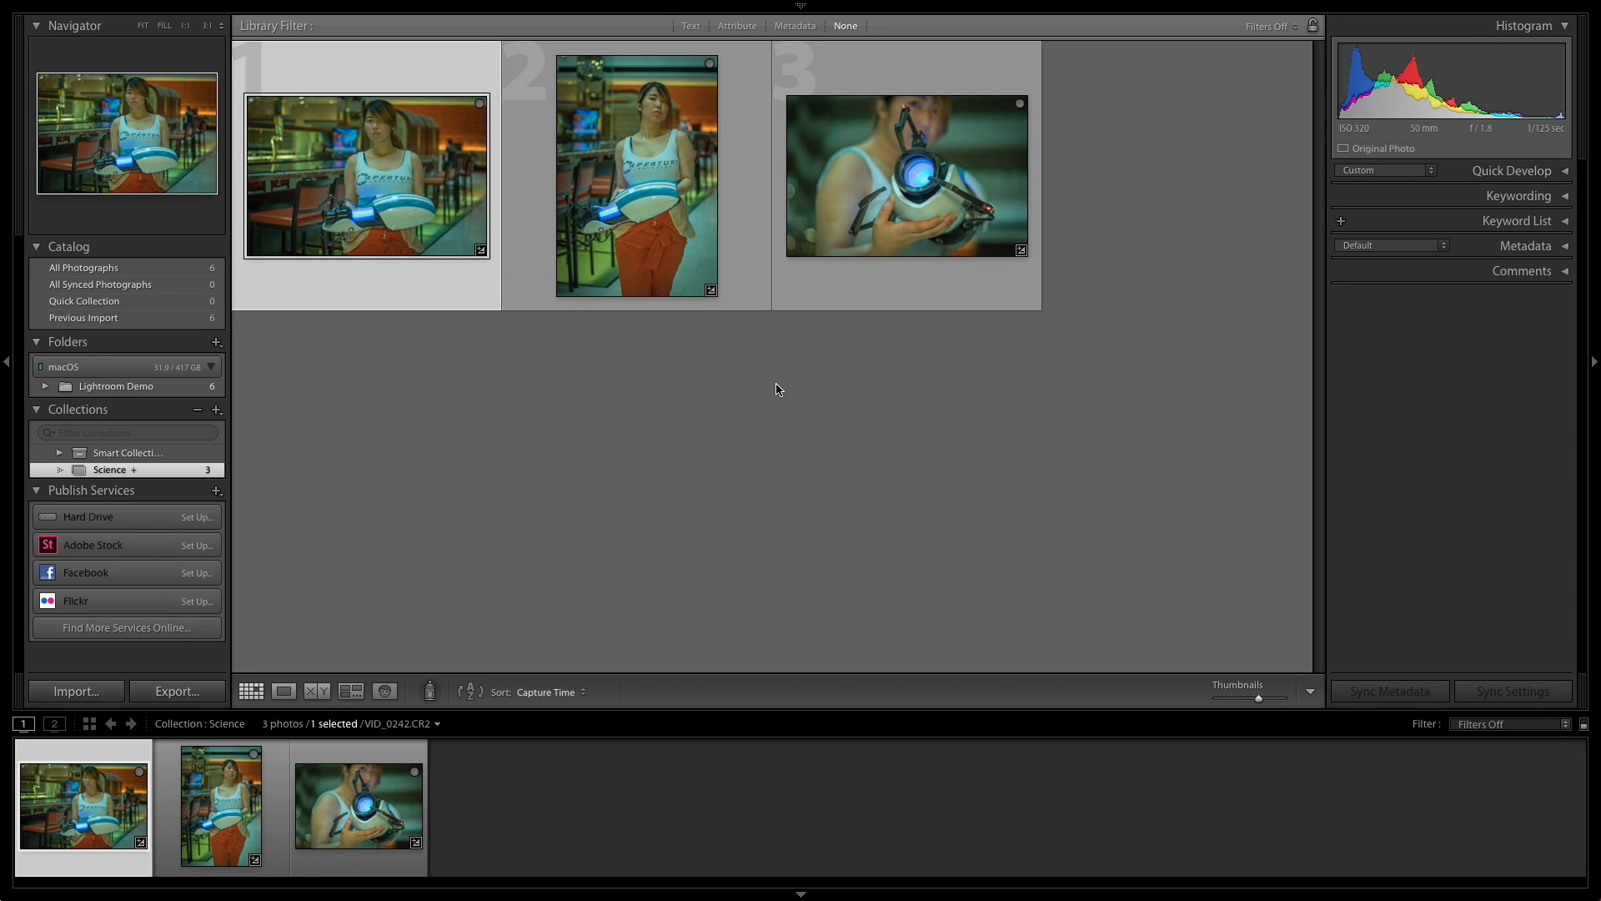
pyautogui.click(778, 389)
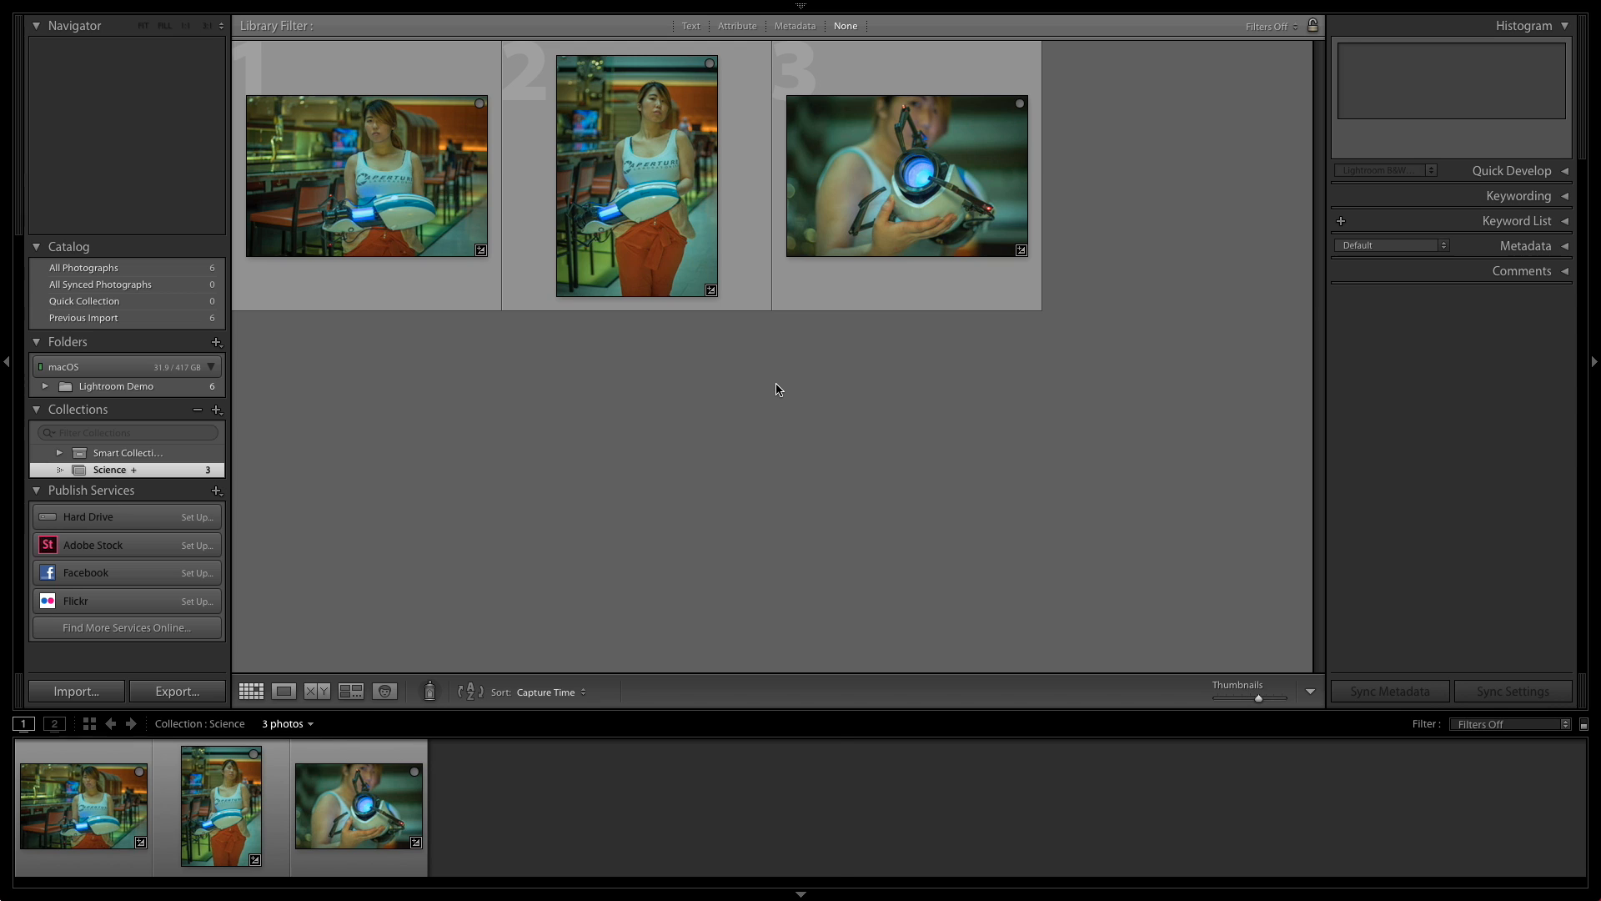